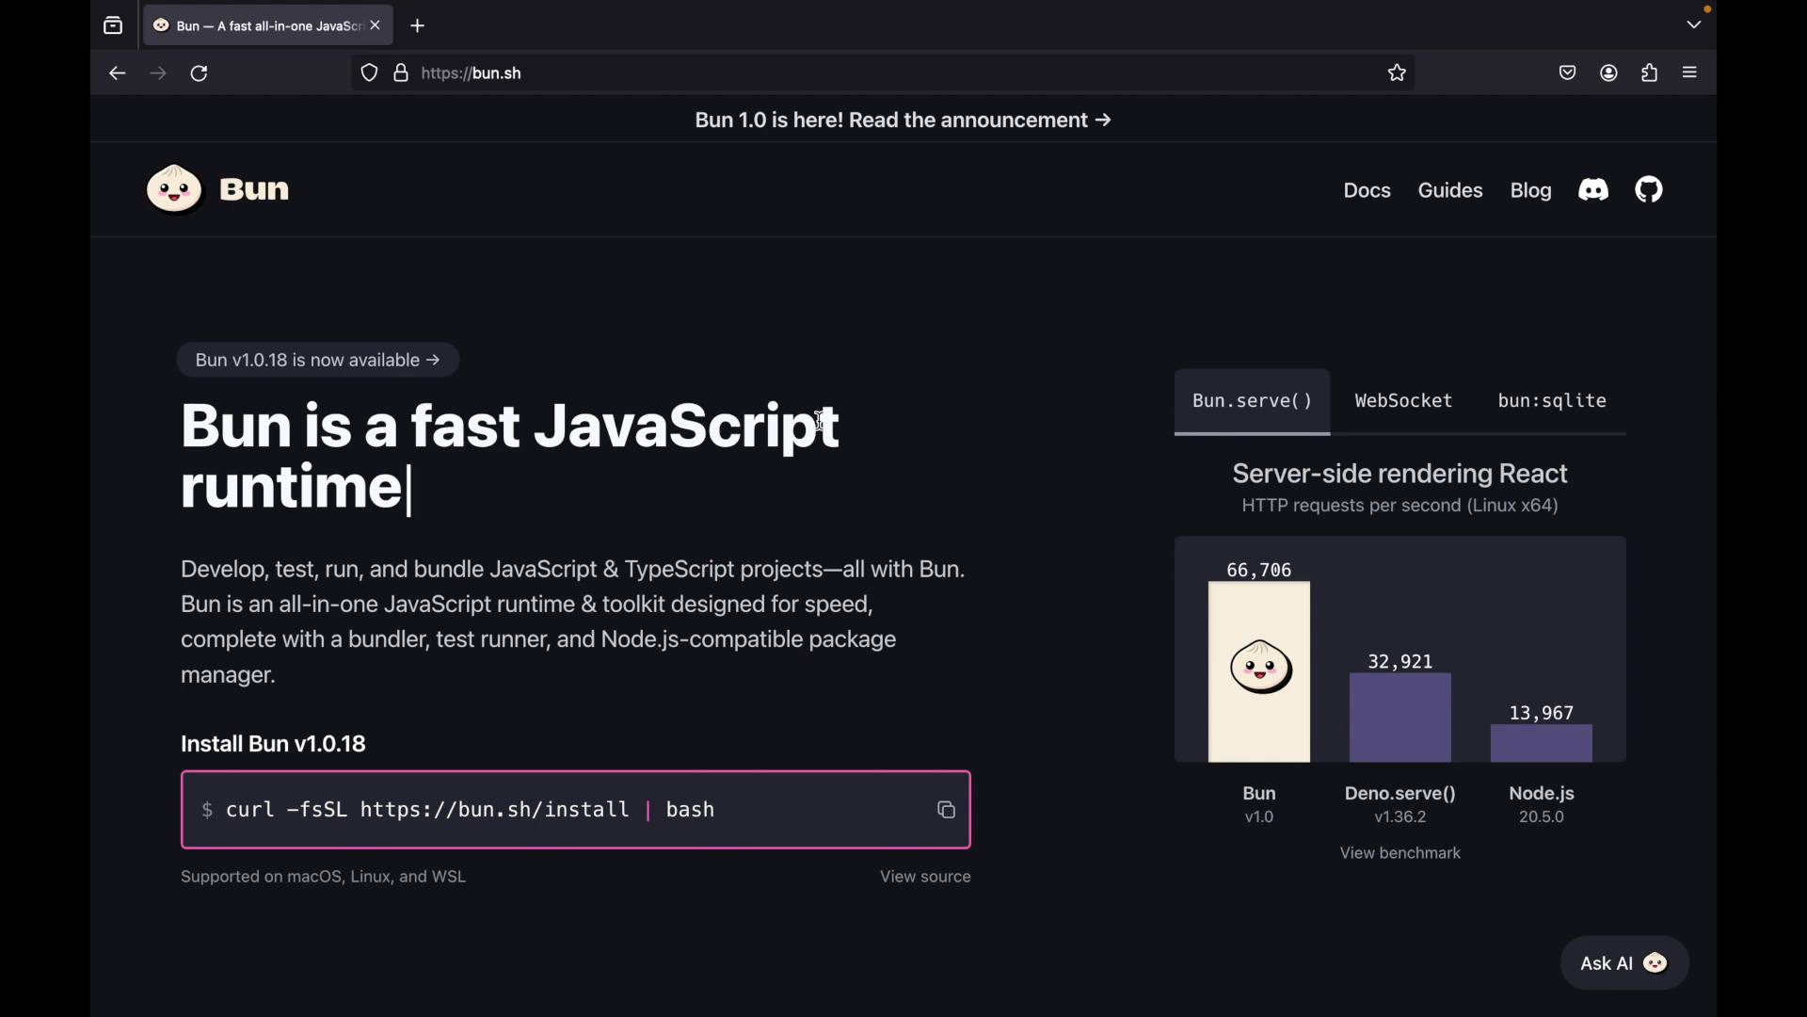
- Move from the Firefox window showing the Bun homepage to the desktop
{"action": "key", "text": "ctrl+Right"}
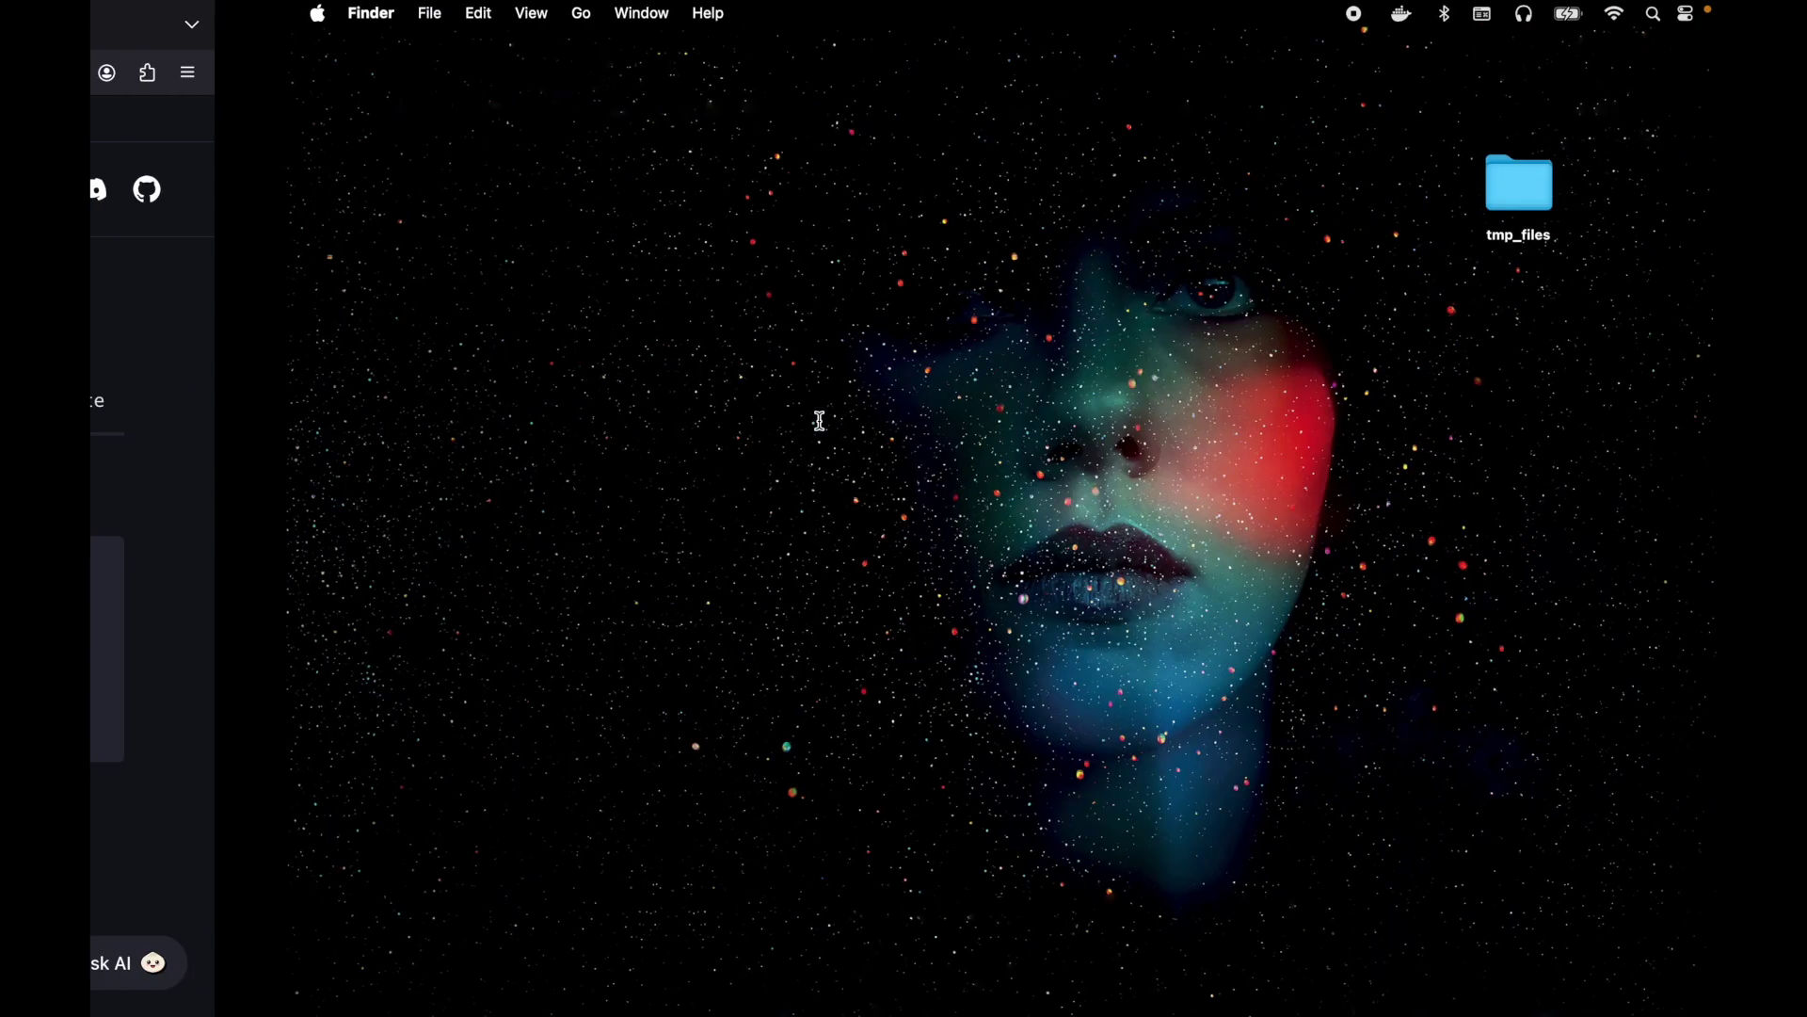
- Launch iTerm2 from Spotlight, centre its window, and list the Desktop folder
{"action": "key", "text": "super+space"}
{"action": "type", "text": "it"}
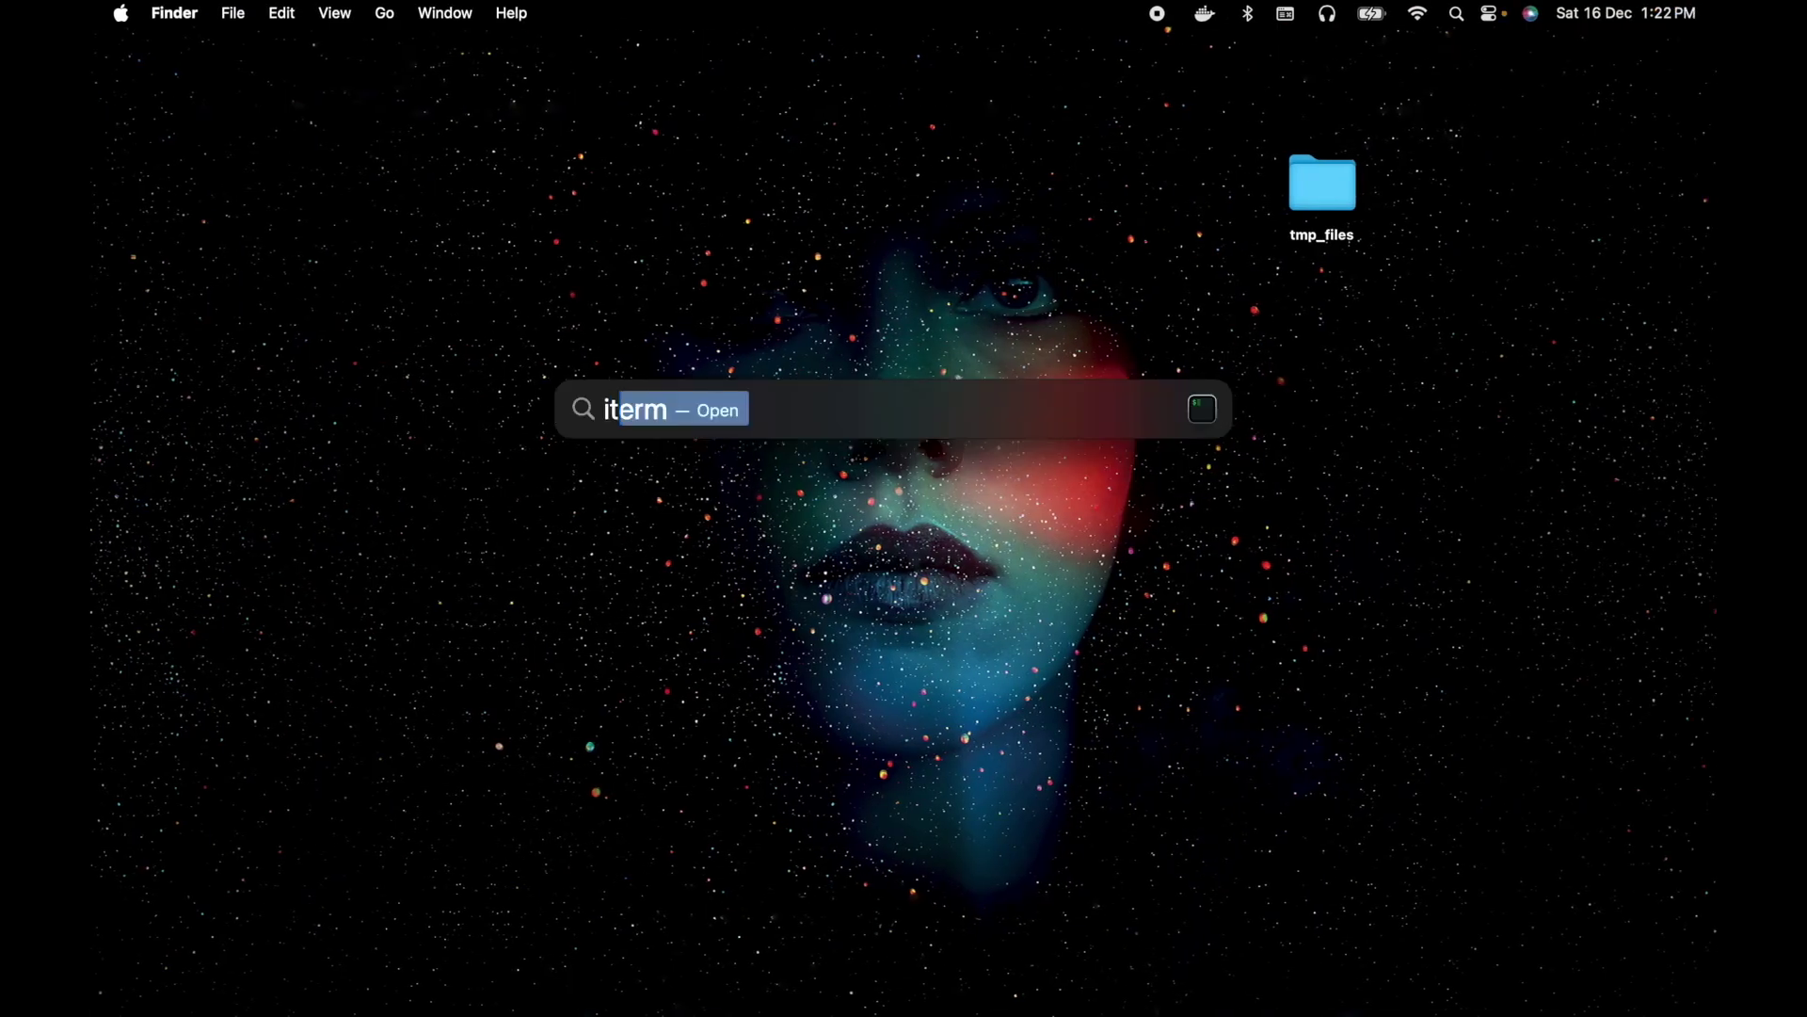
{"action": "type", "text": "erm"}
{"action": "key", "text": "Return"}
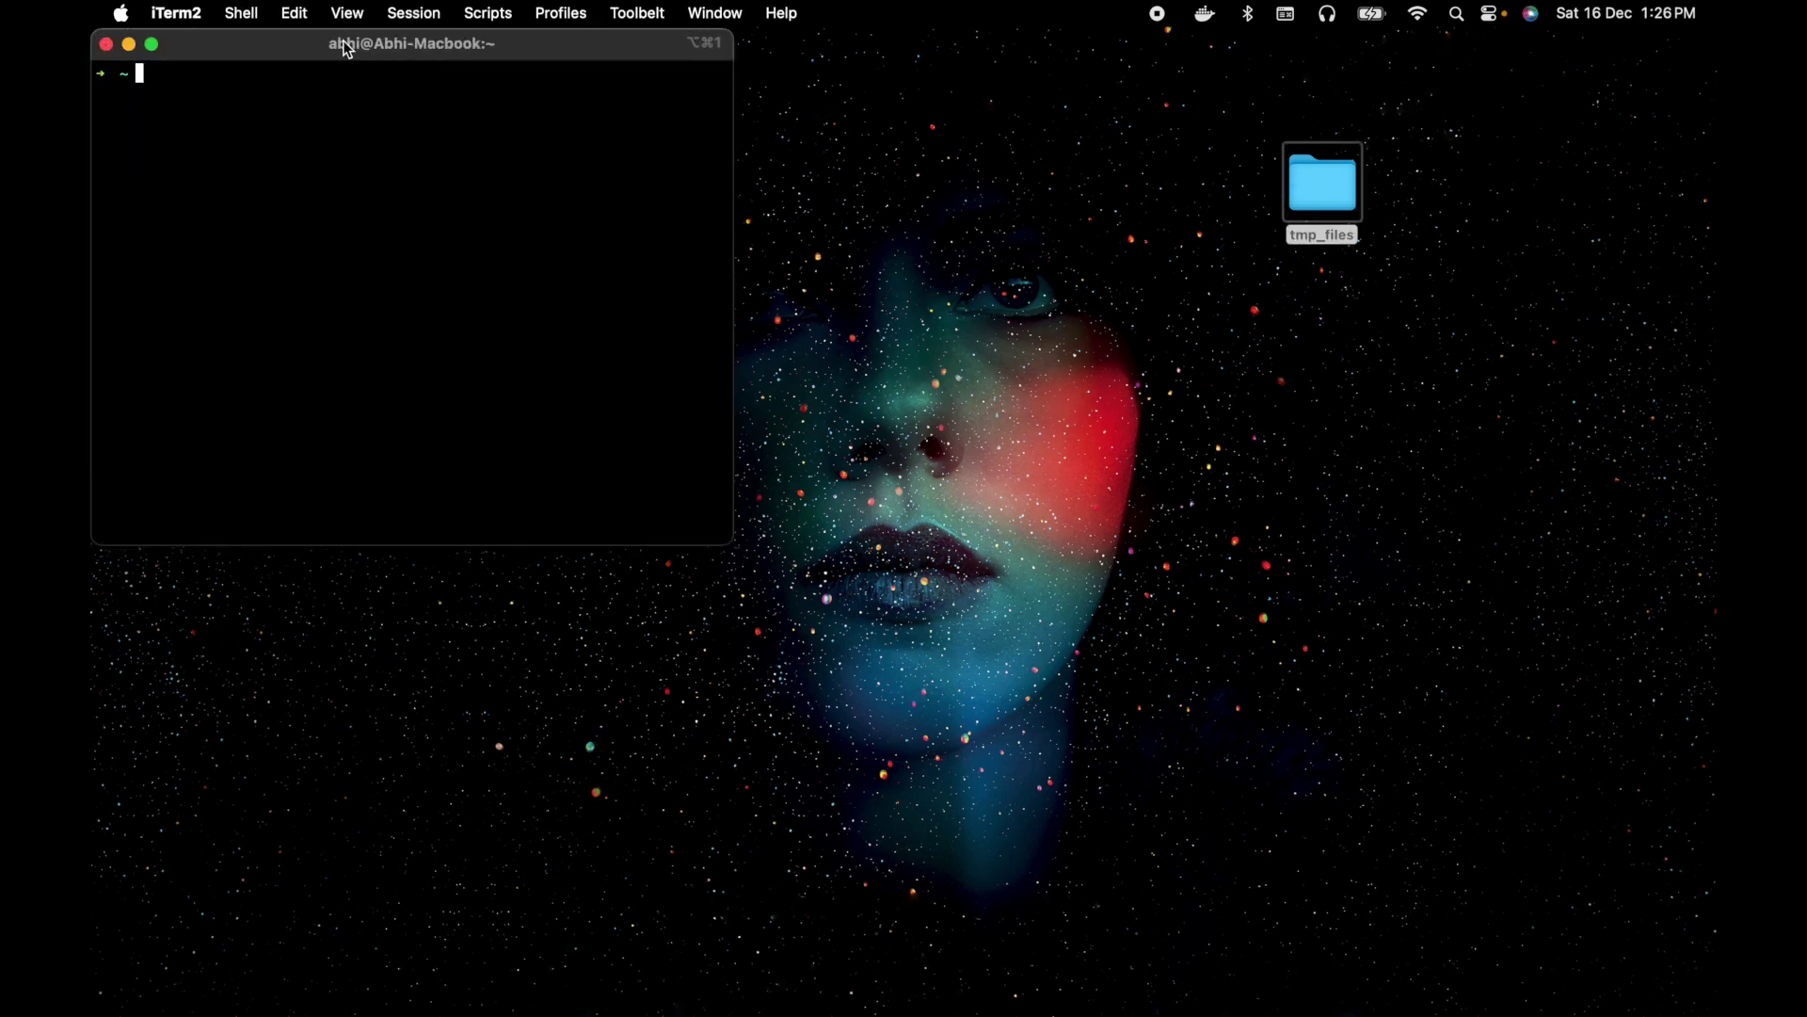
{"action": "left_click_drag", "start_coordinate": [344, 48], "coordinate": [724, 210]}
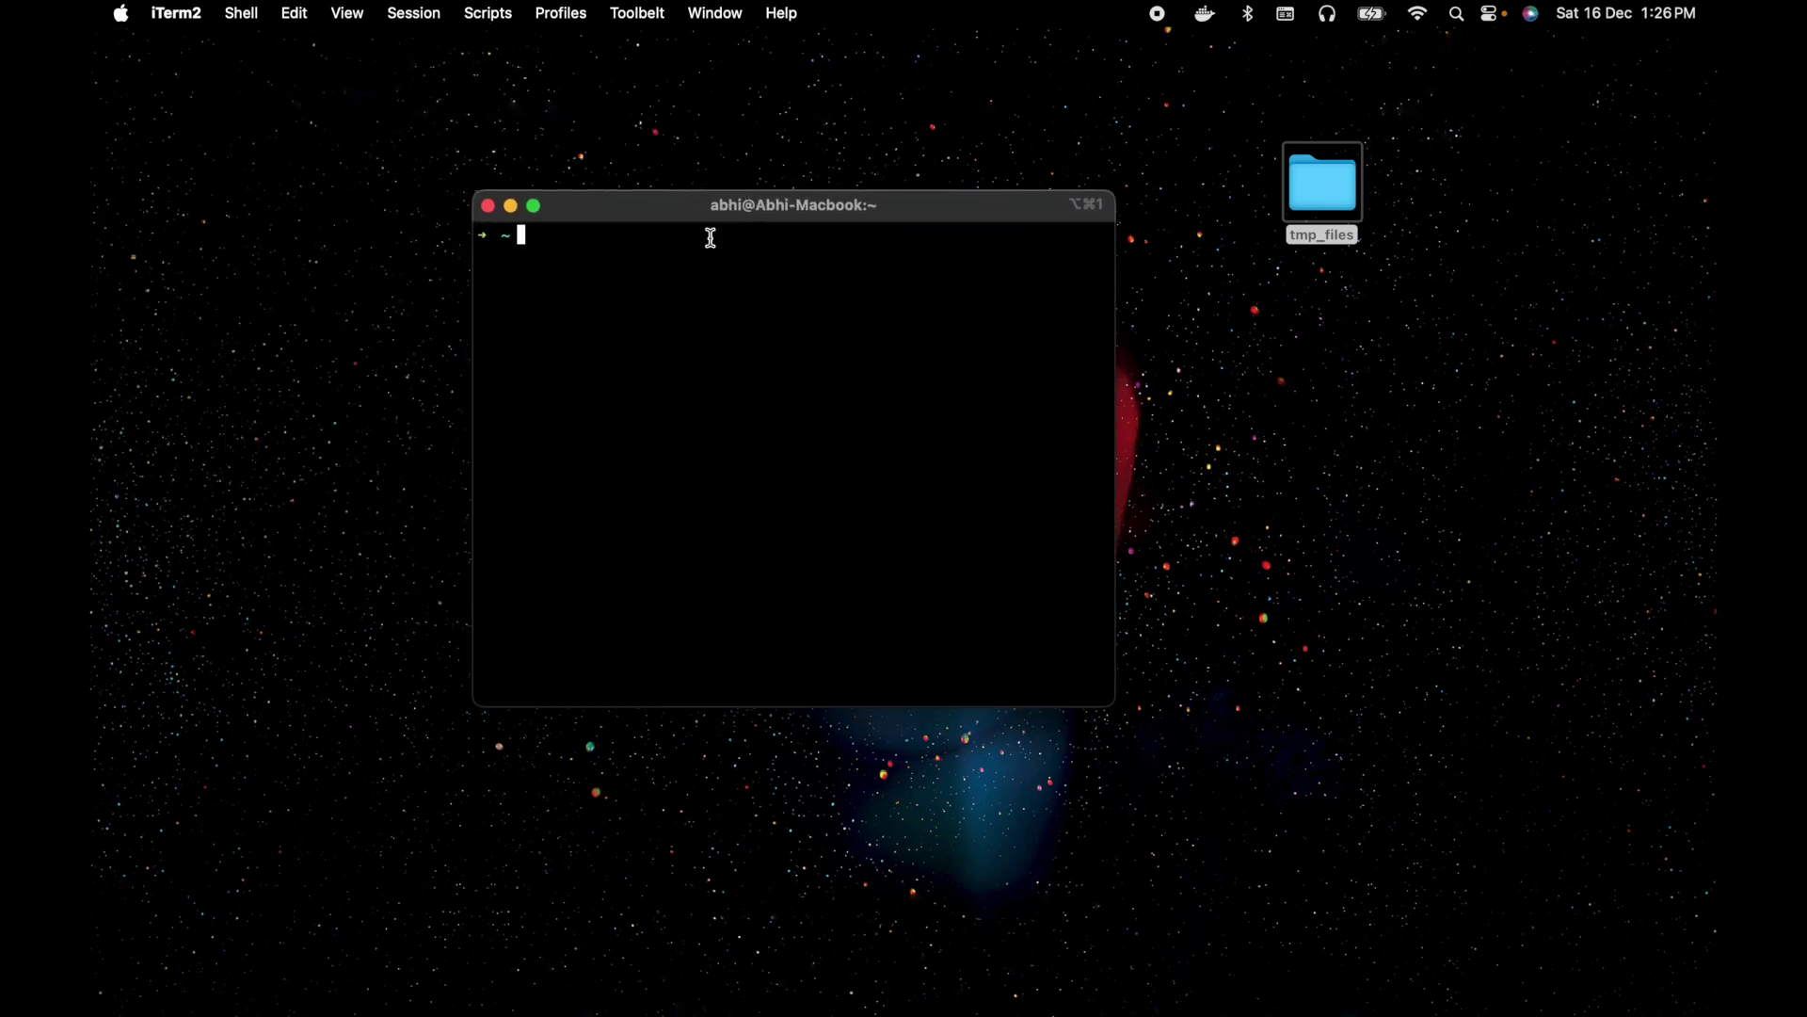
{"action": "type", "text": "cd DEs"}
{"action": "key", "text": "Tab"}
{"action": "key", "text": "Return"}
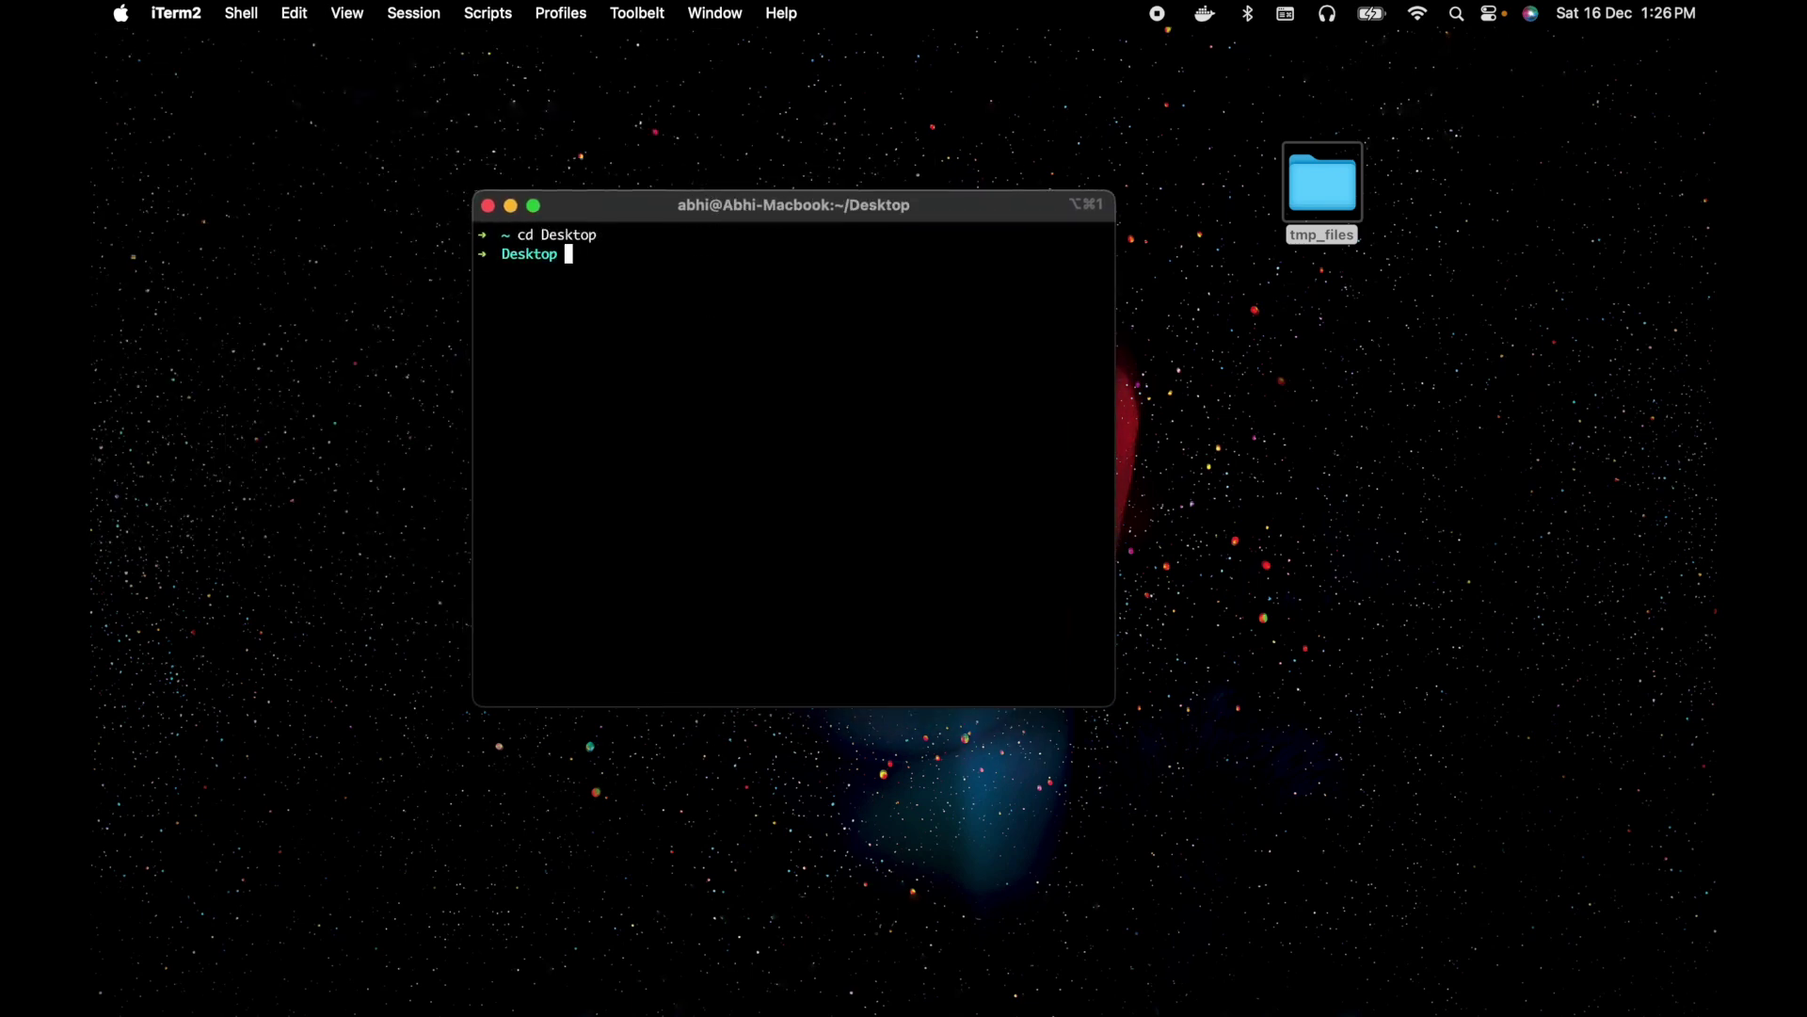
{"action": "type", "text": "ls"}
{"action": "key", "text": "Return"}
{"action": "type", "text": "mkdir bun"}
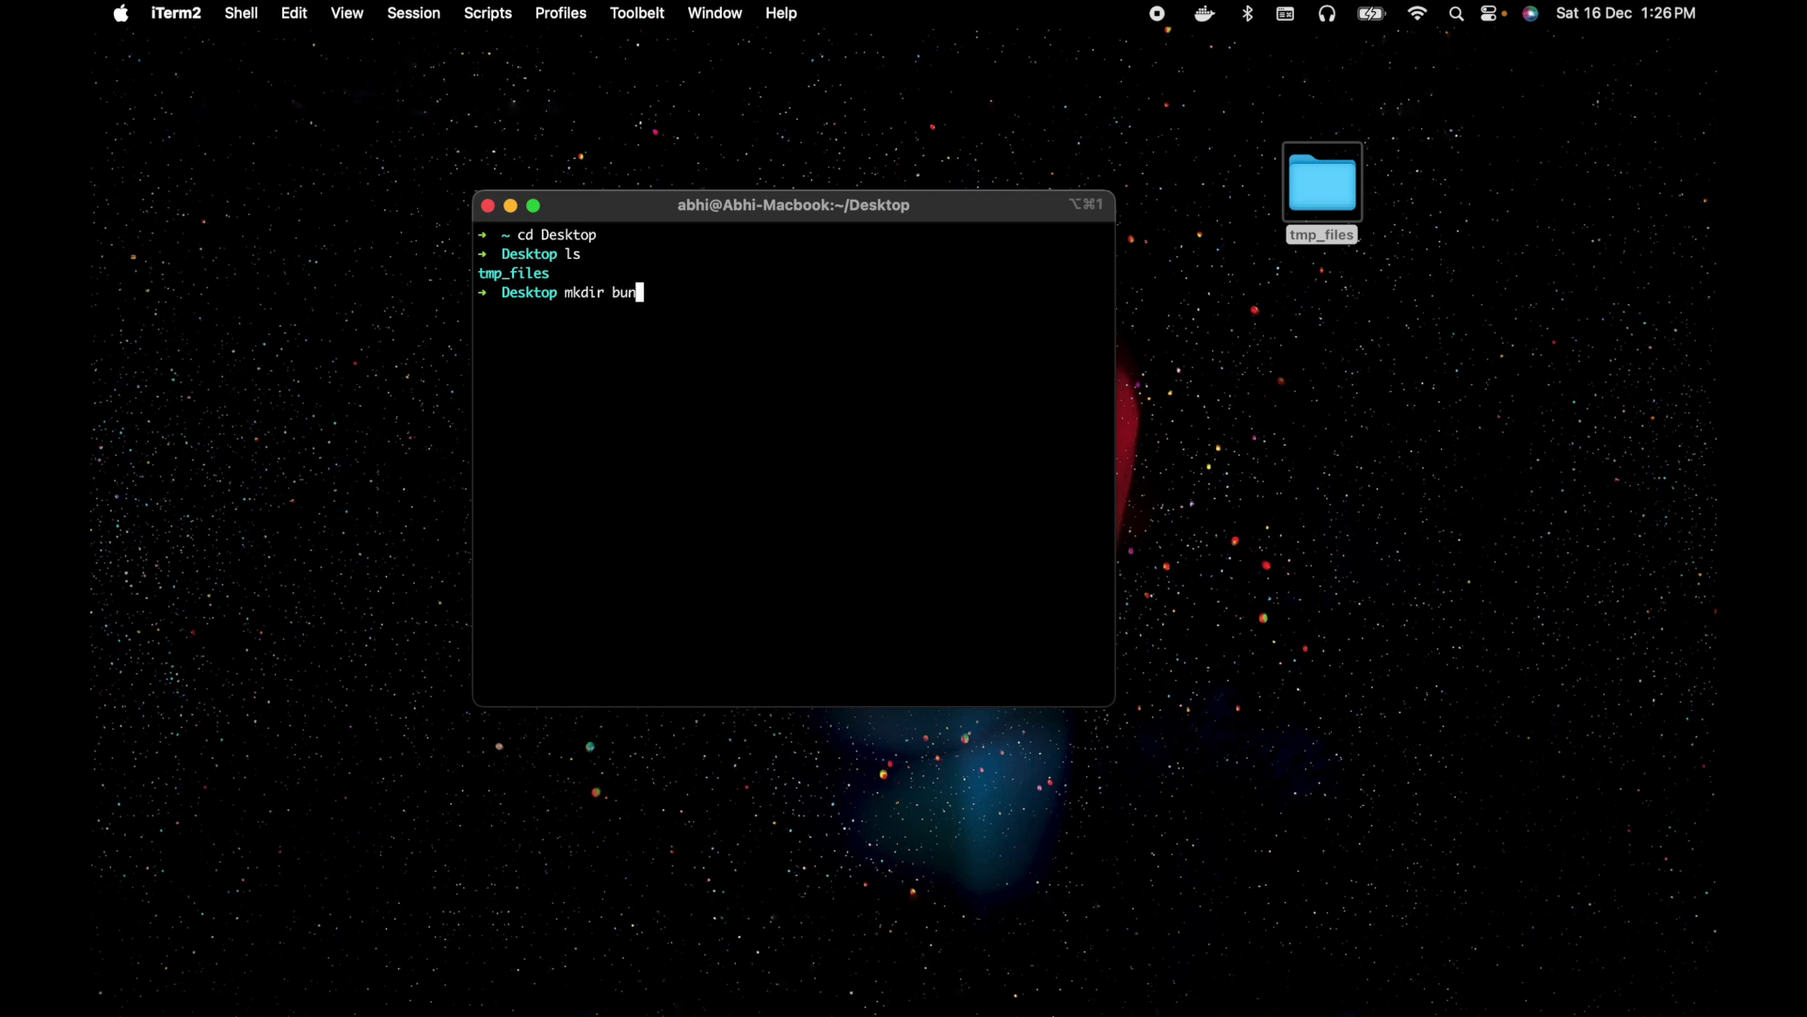
- Create a bun folder, initialise a default Bun project there, and open it in VS Code
{"action": "key", "text": "Return"}
{"action": "type", "text": "cd bun"}
{"action": "key", "text": "Return"}
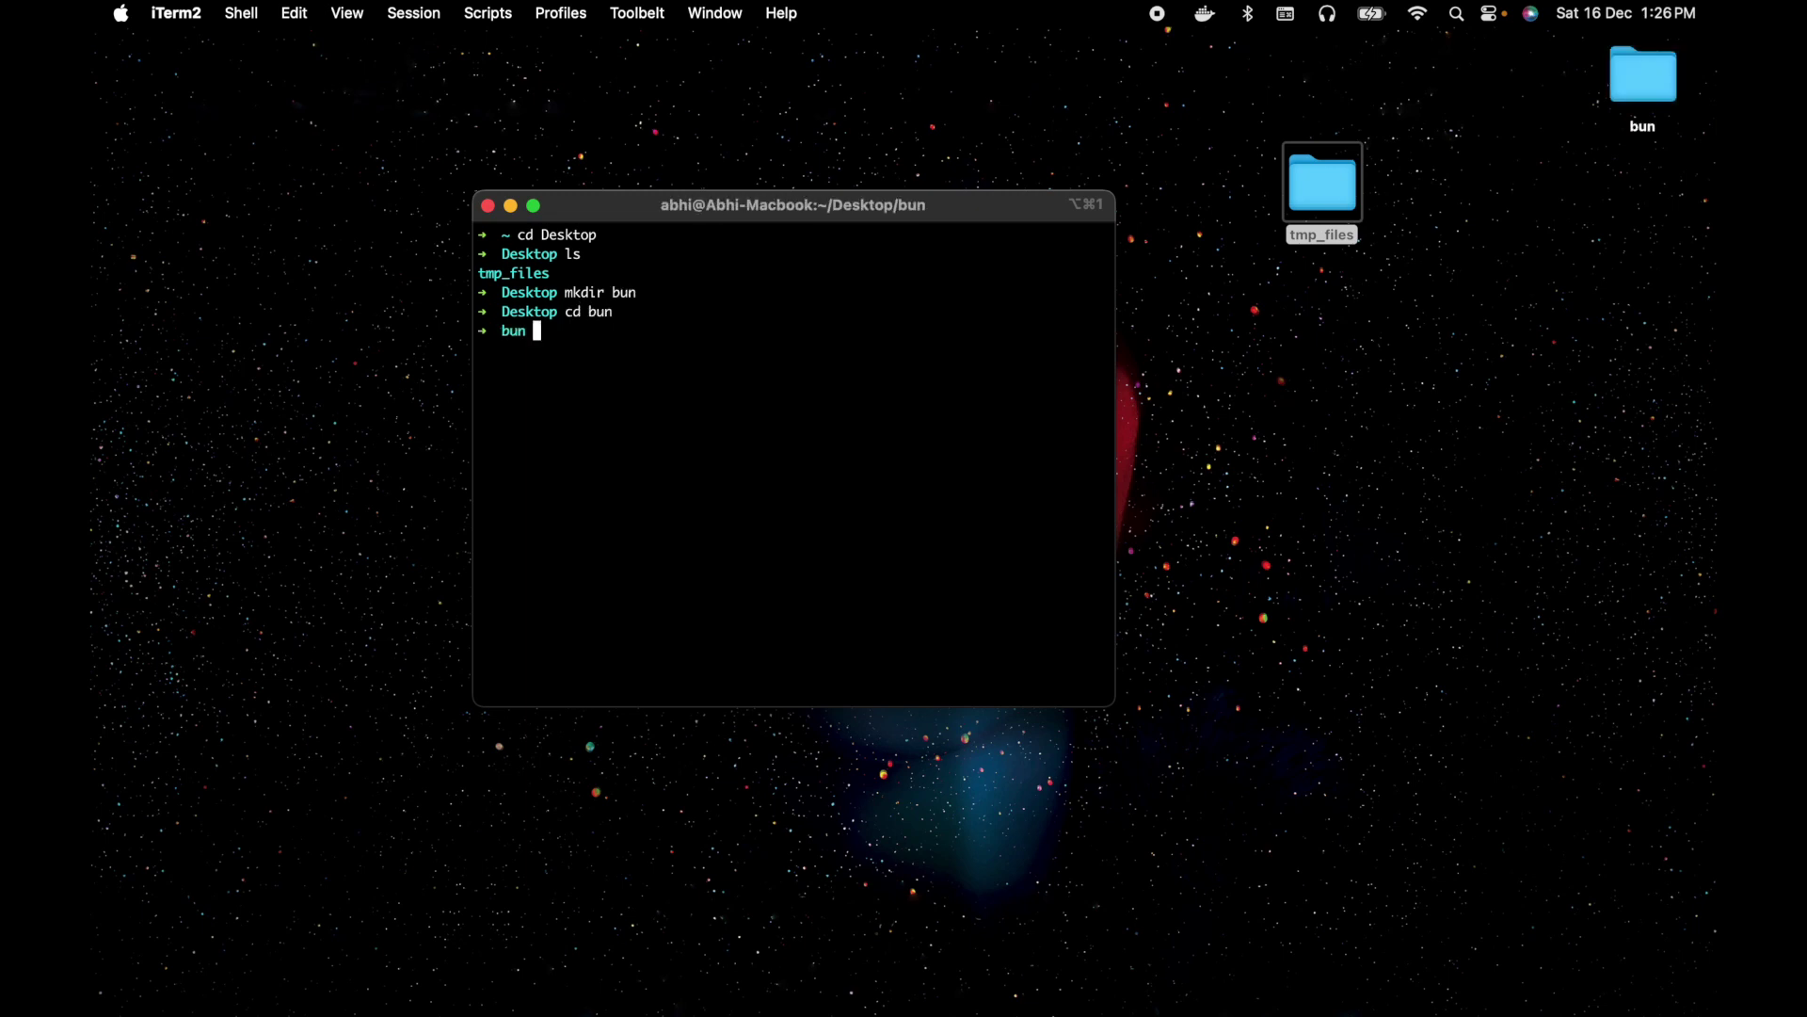
{"action": "type", "text": "bun "}
{"action": "type", "text": "init"}
{"action": "key", "text": "Return"}
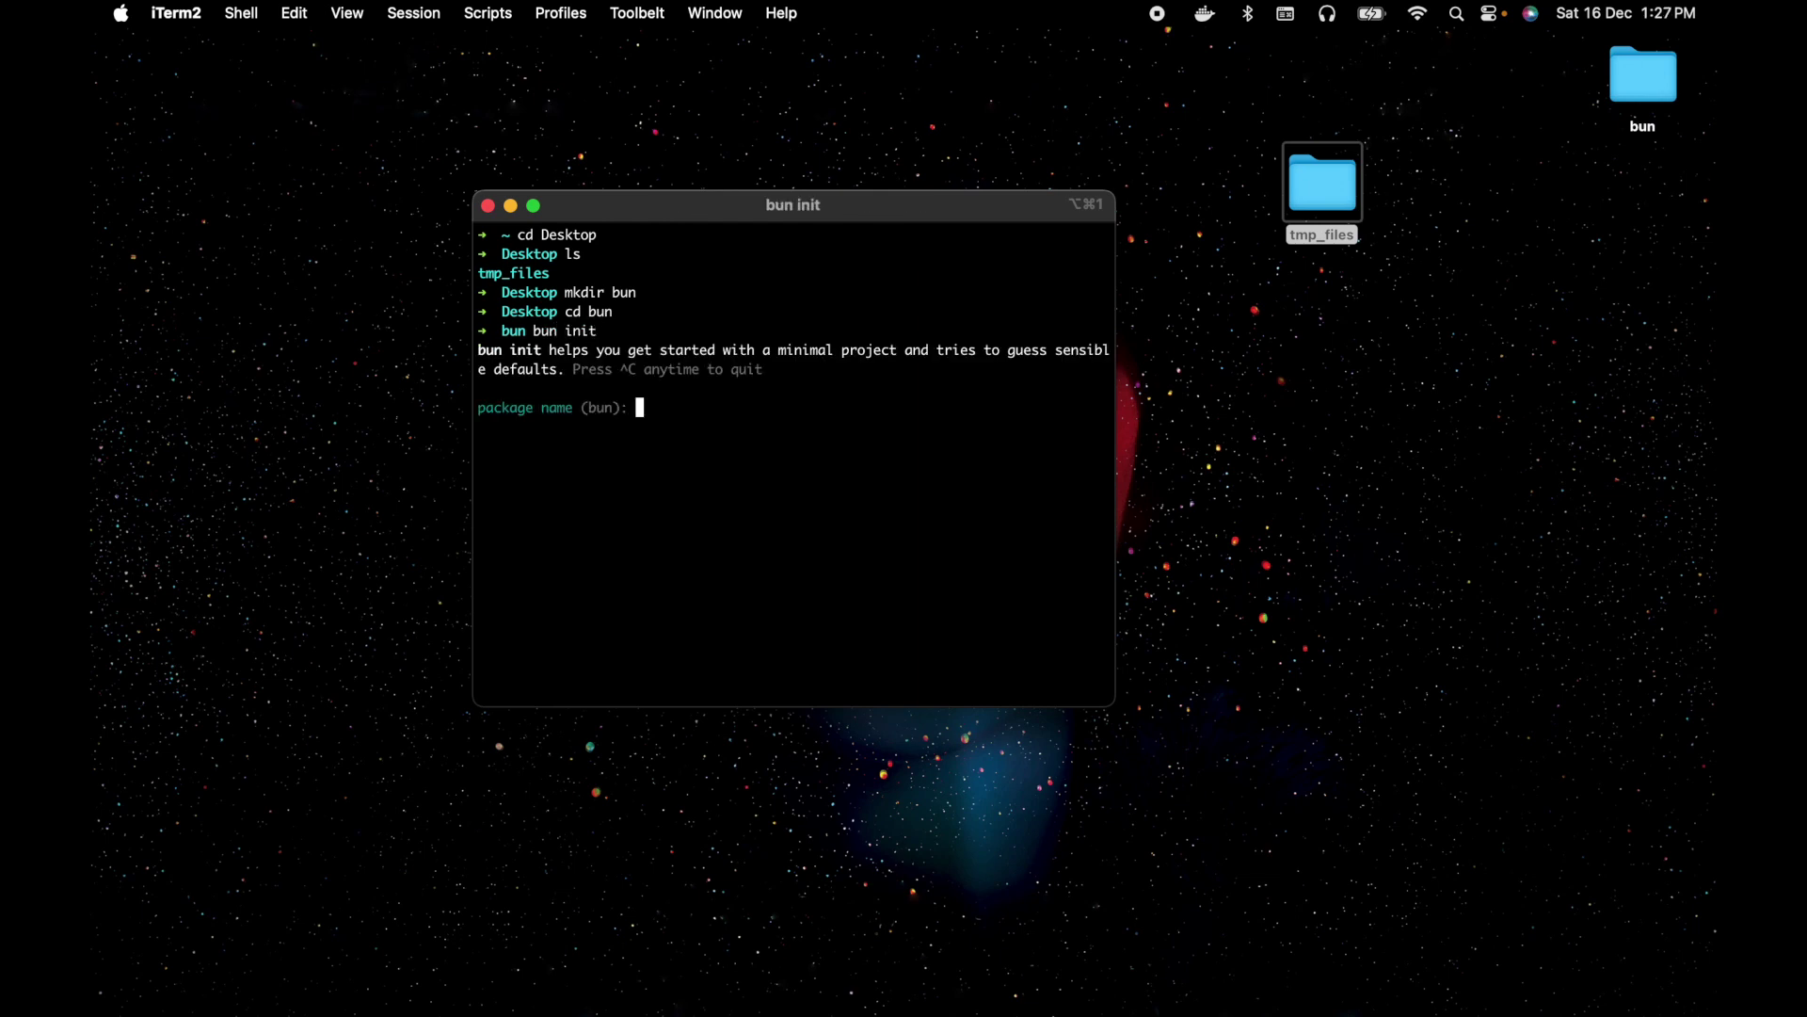
{"action": "key", "text": "Return"}
{"action": "key", "text": "Return"}
{"action": "type", "text": "code"}
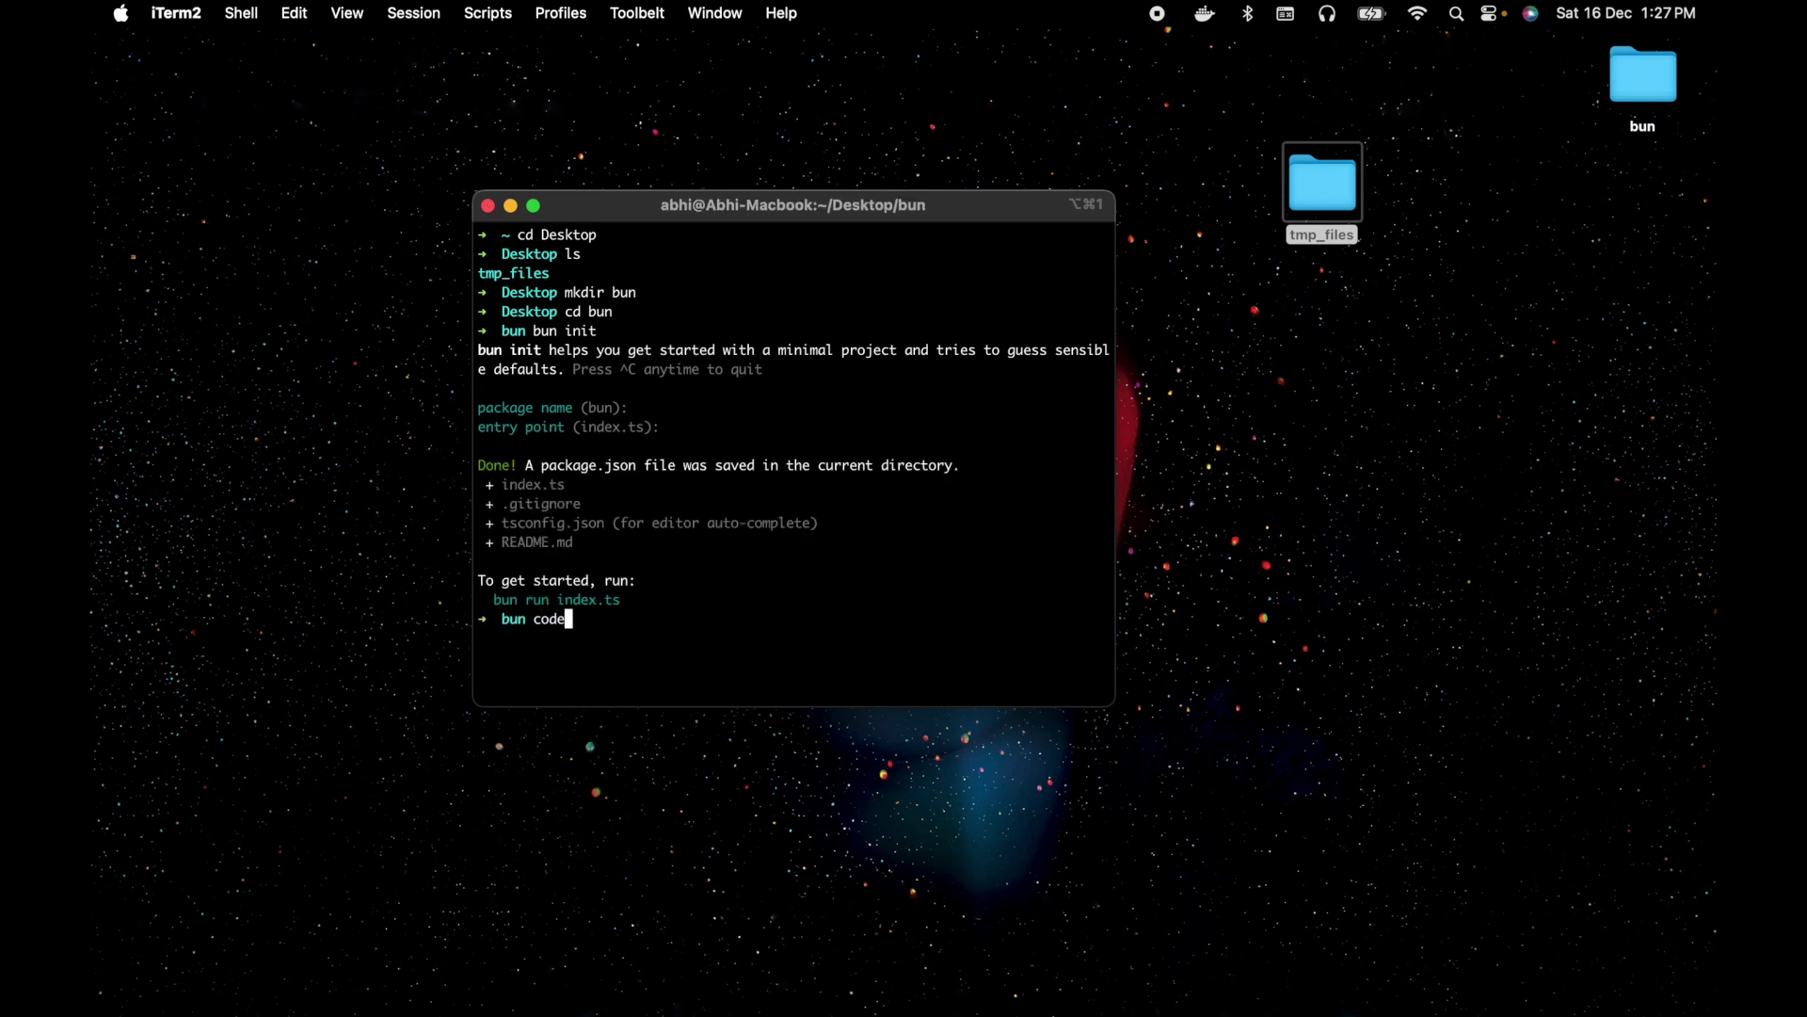
{"action": "type", "text": " ."}
{"action": "key", "text": "Return"}
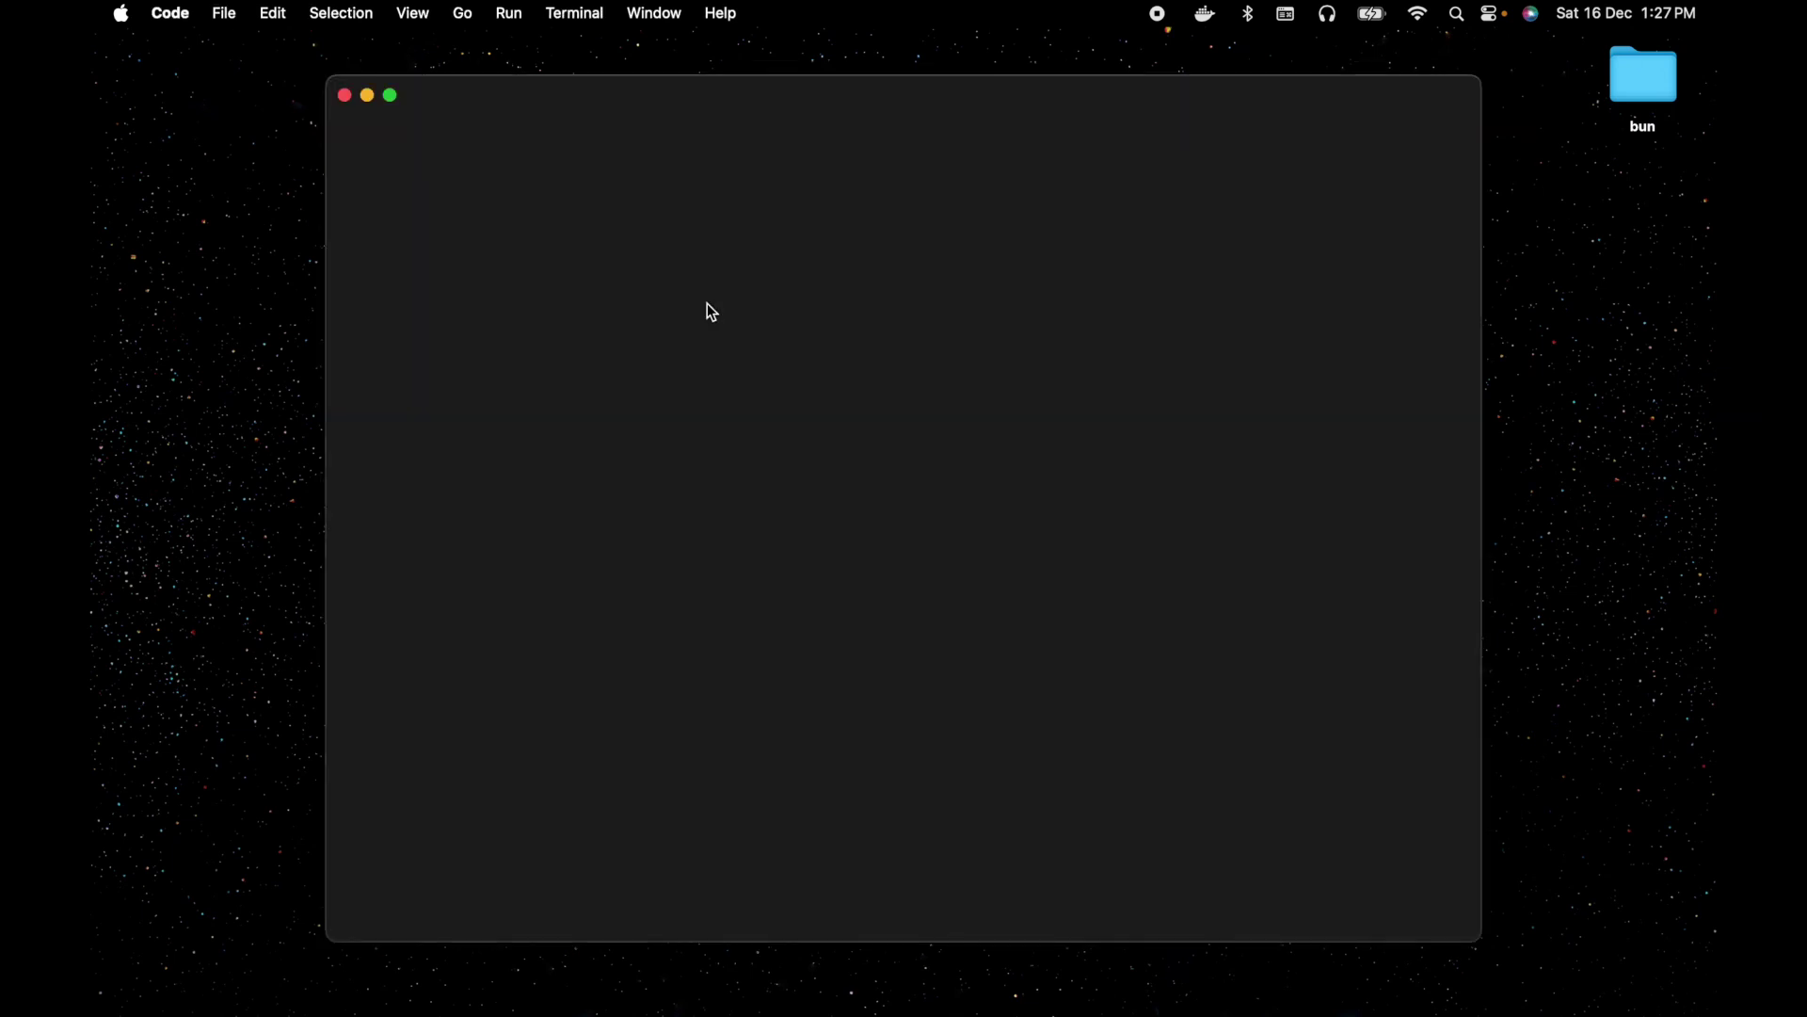
- Move VS Code into its own full-screen space and view index.ts
{"action": "key", "text": "ctrl+Up"}
{"action": "mouse_move", "coordinate": [1055, 411]}
{"action": "left_mouse_down"}
{"action": "mouse_move", "coordinate": [1158, 9]}
{"action": "mouse_move", "coordinate": [1109, 64]}
{"action": "left_mouse_up"}
{"action": "left_click", "coordinate": [1110, 63]}
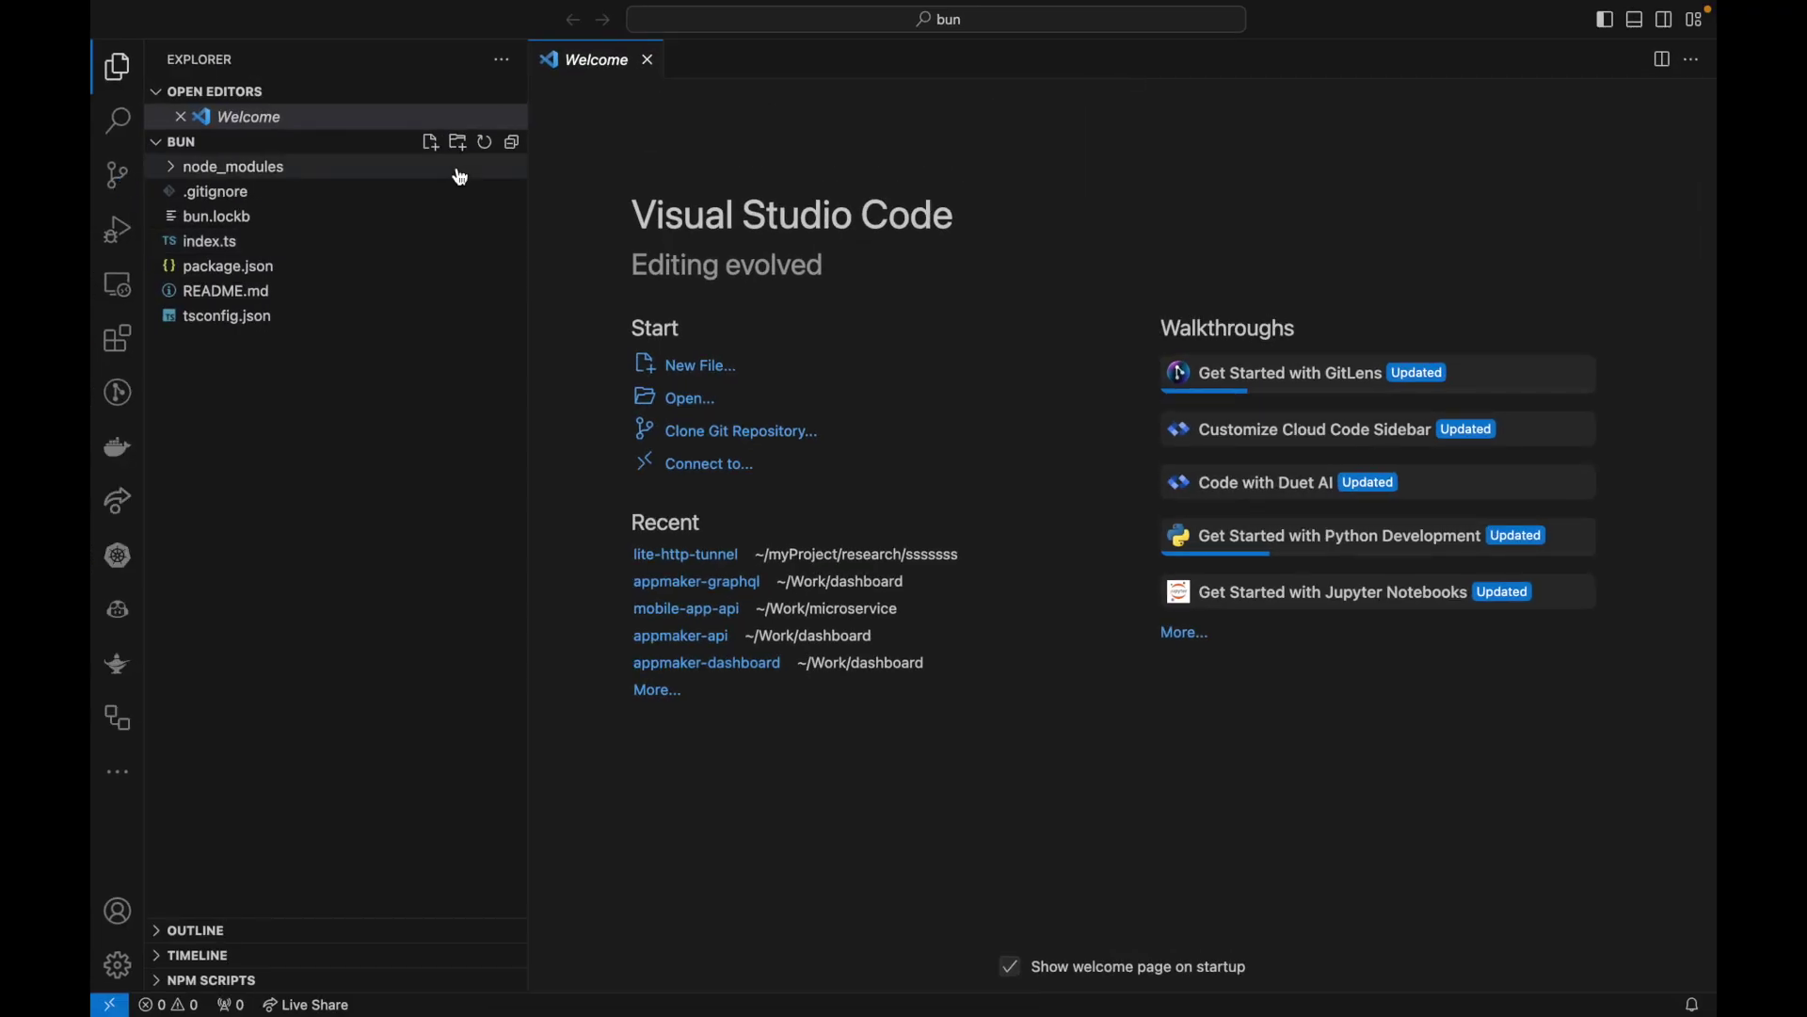
{"action": "left_click", "coordinate": [238, 240]}
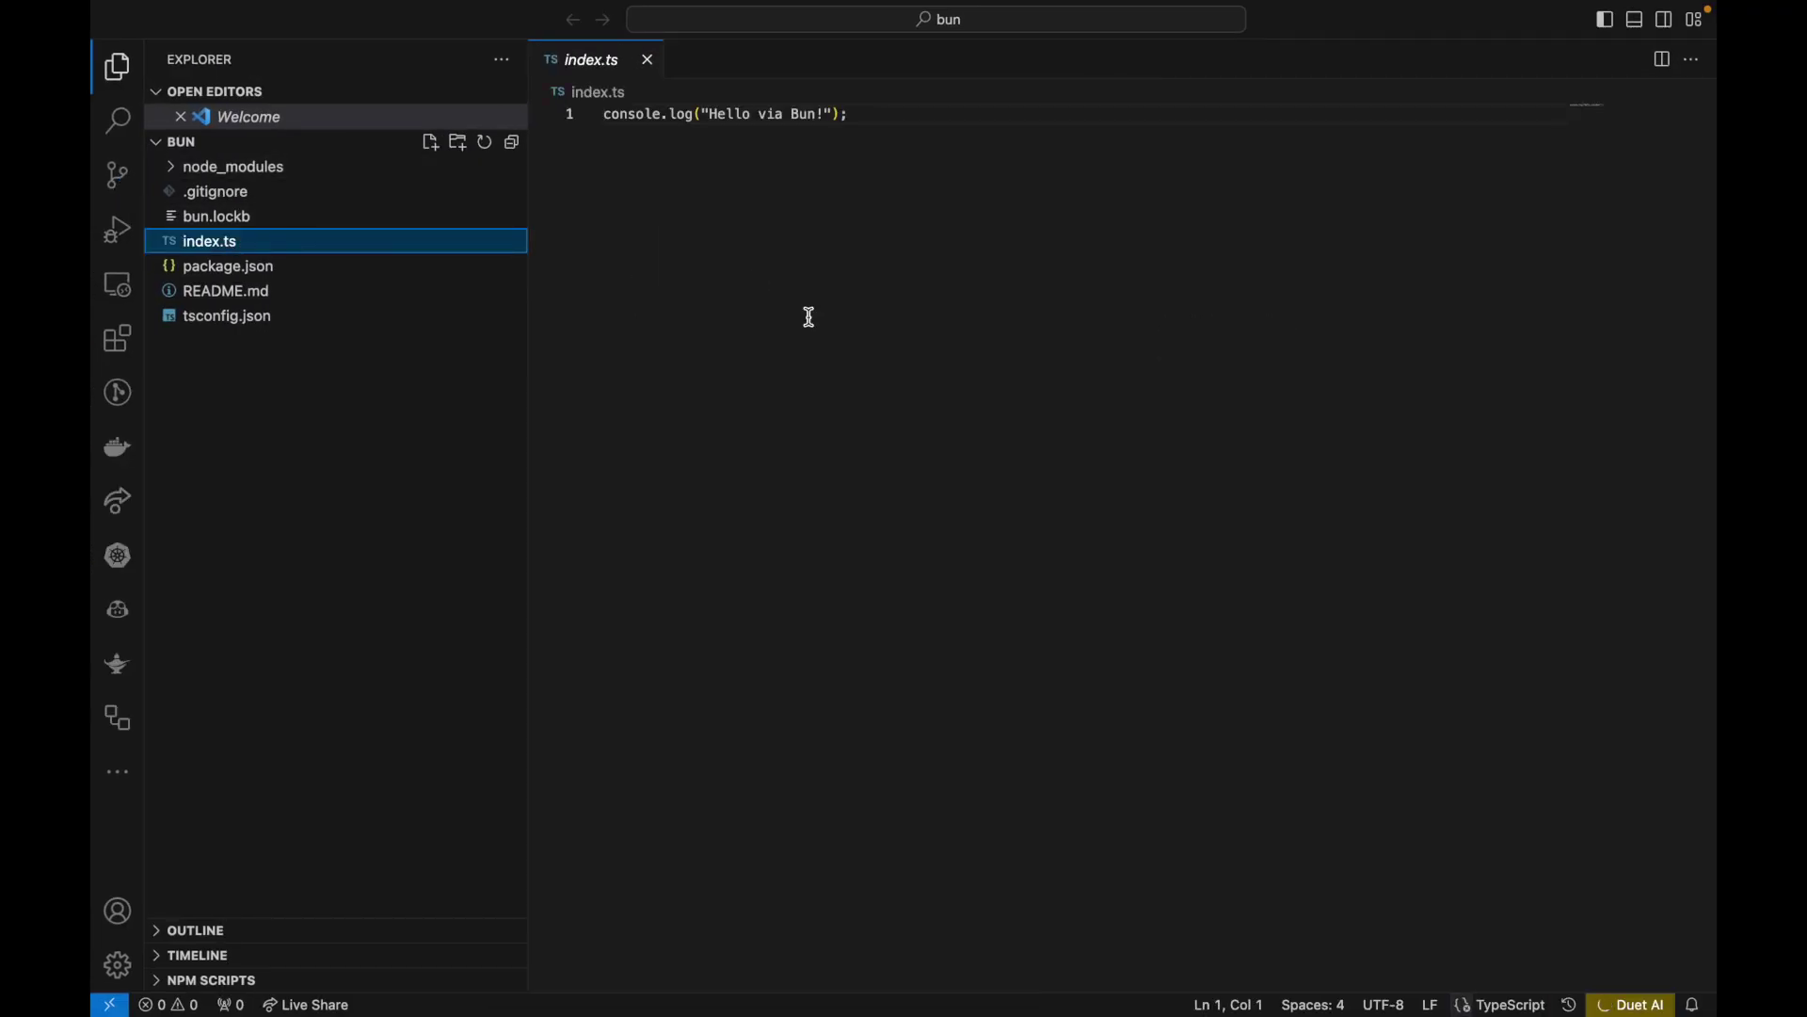
- Add a "start": "bun run index.ts" script to package.json and save it
{"action": "left_click", "coordinate": [227, 266]}
{"action": "scroll", "coordinate": [782, 444], "scroll_direction": "down", "scroll_amount": 2}
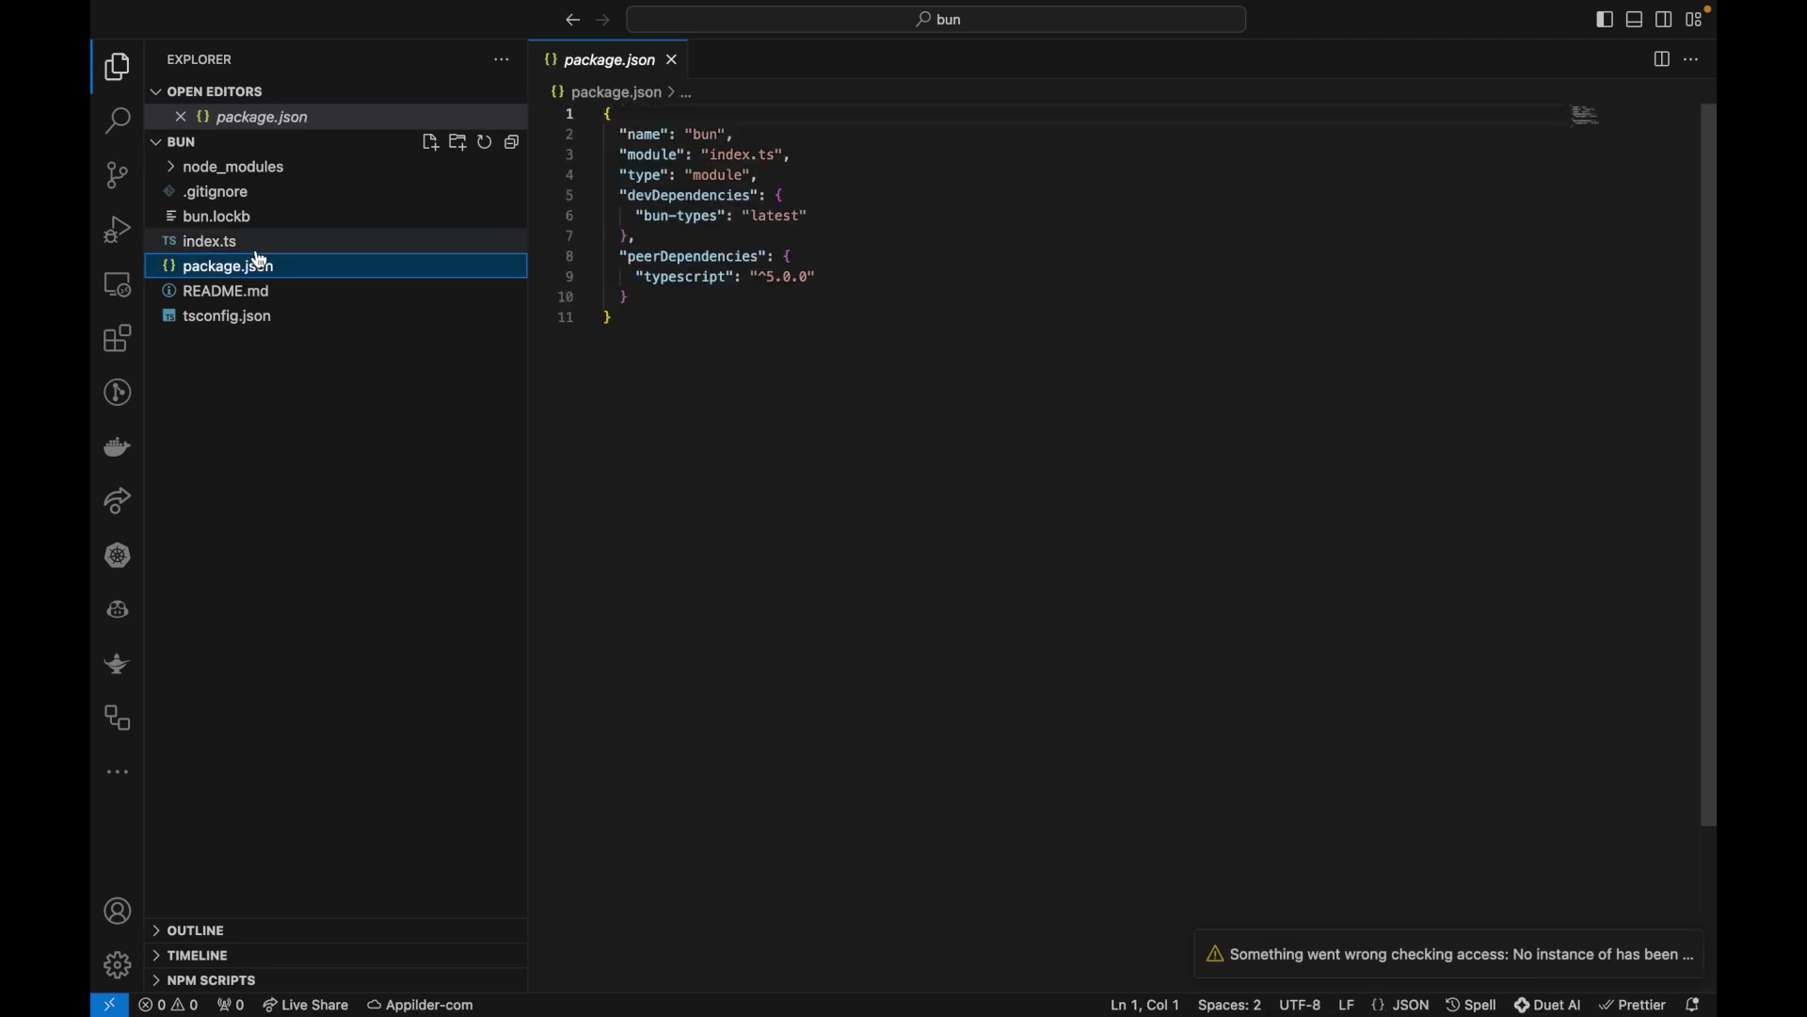
{"action": "left_click", "coordinate": [679, 296]}
{"action": "type", "text": ","}
{"action": "key", "text": "Return"}
{"action": "type", "text": "\""}
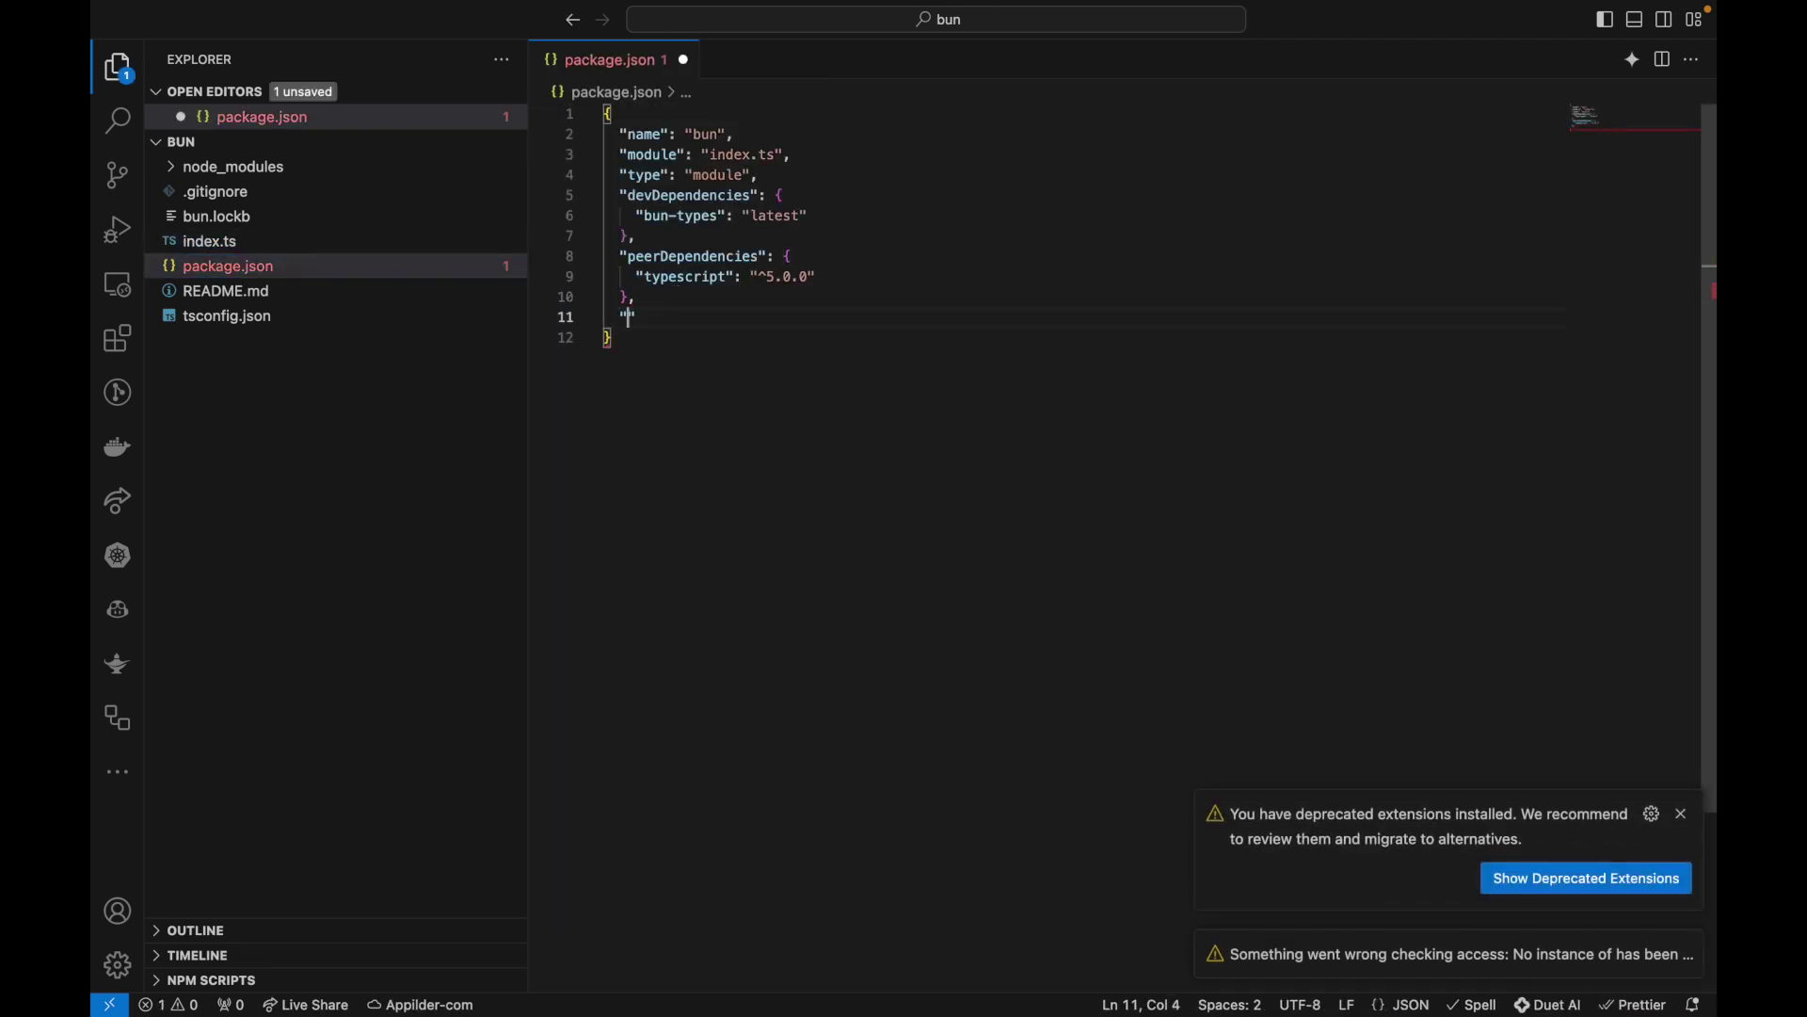
{"action": "type", "text": "sc"}
{"action": "key", "text": "Return"}
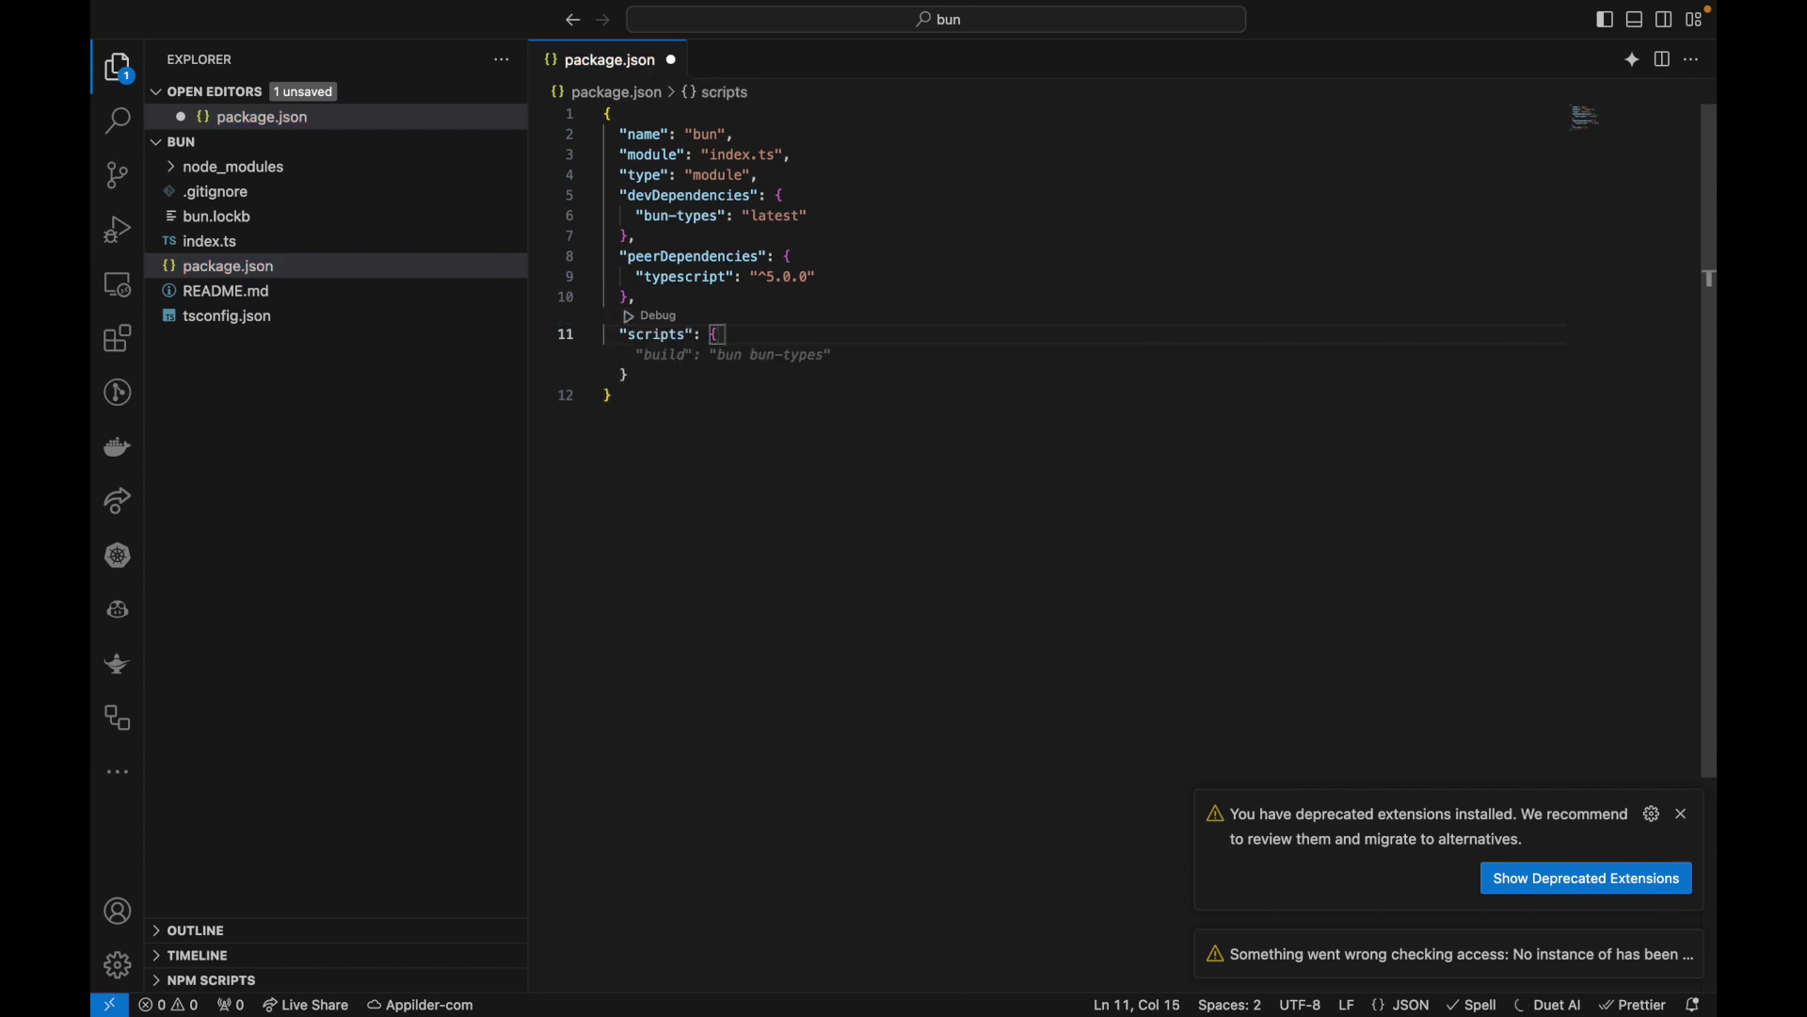
{"action": "key", "text": "Return"}
{"action": "type", "text": "\""}
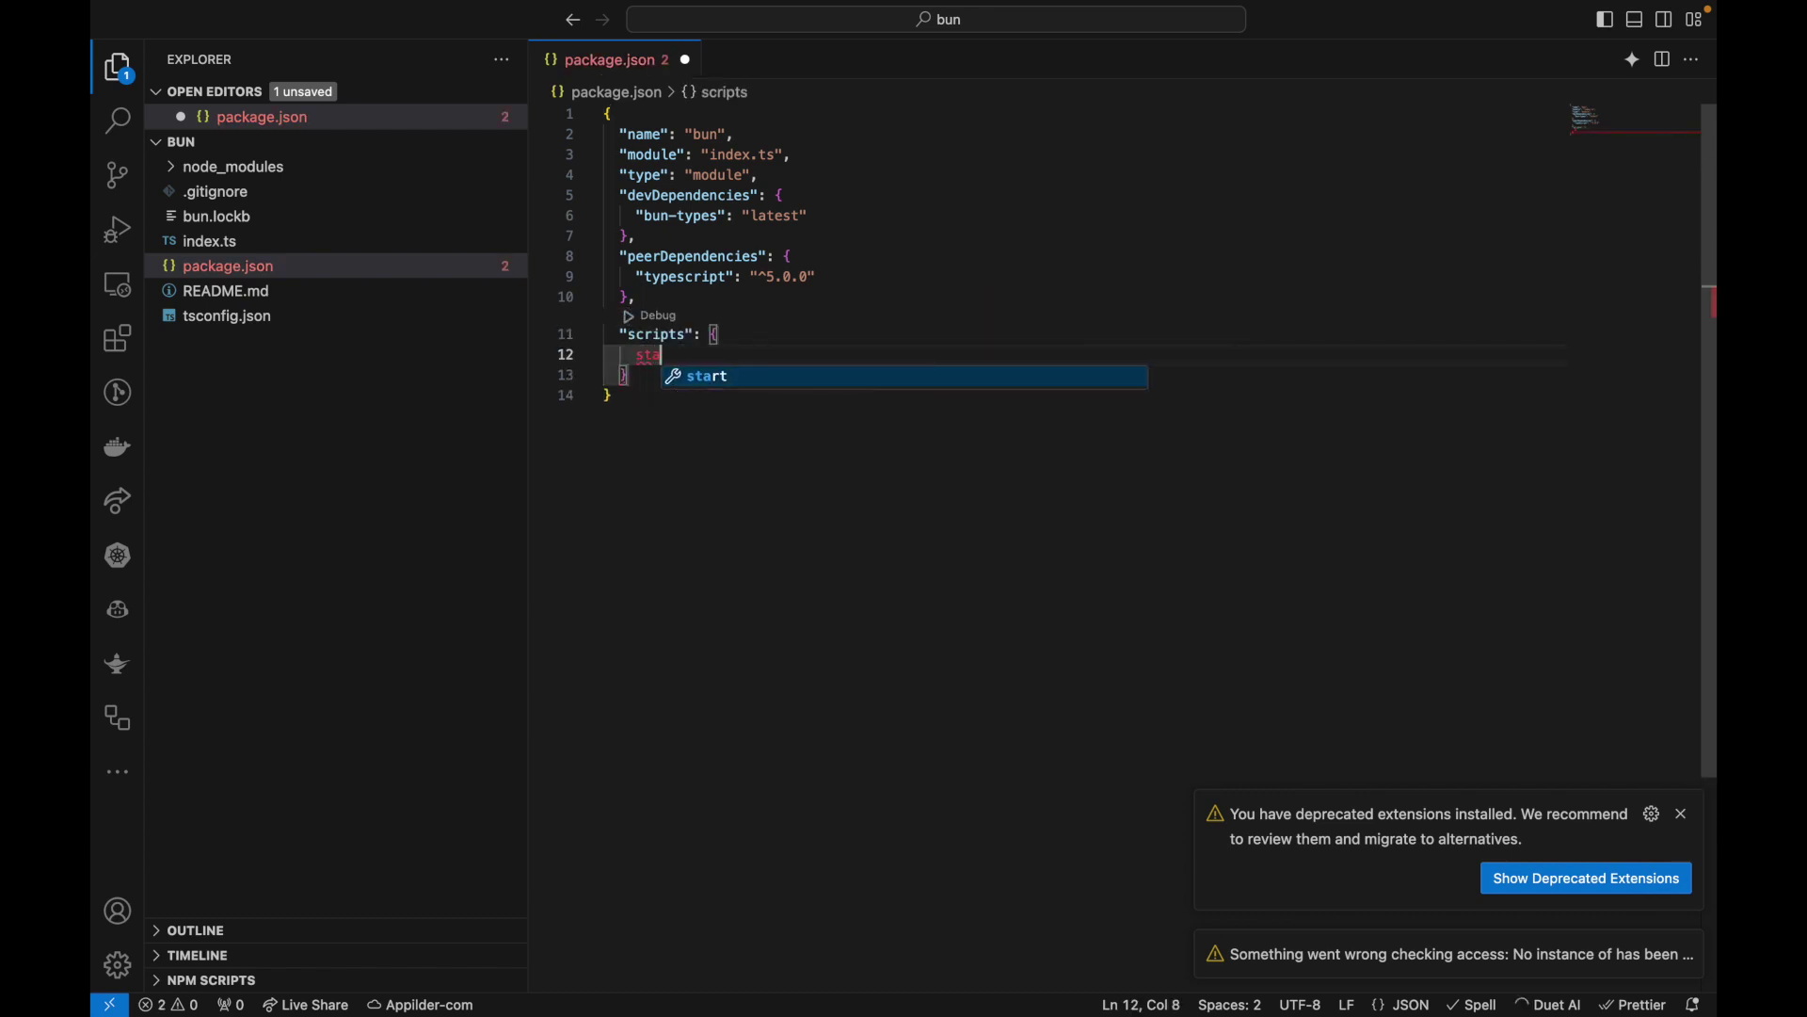
{"action": "type", "text": "st"}
{"action": "key", "text": "Return"}
{"action": "type", "text": "bun"}
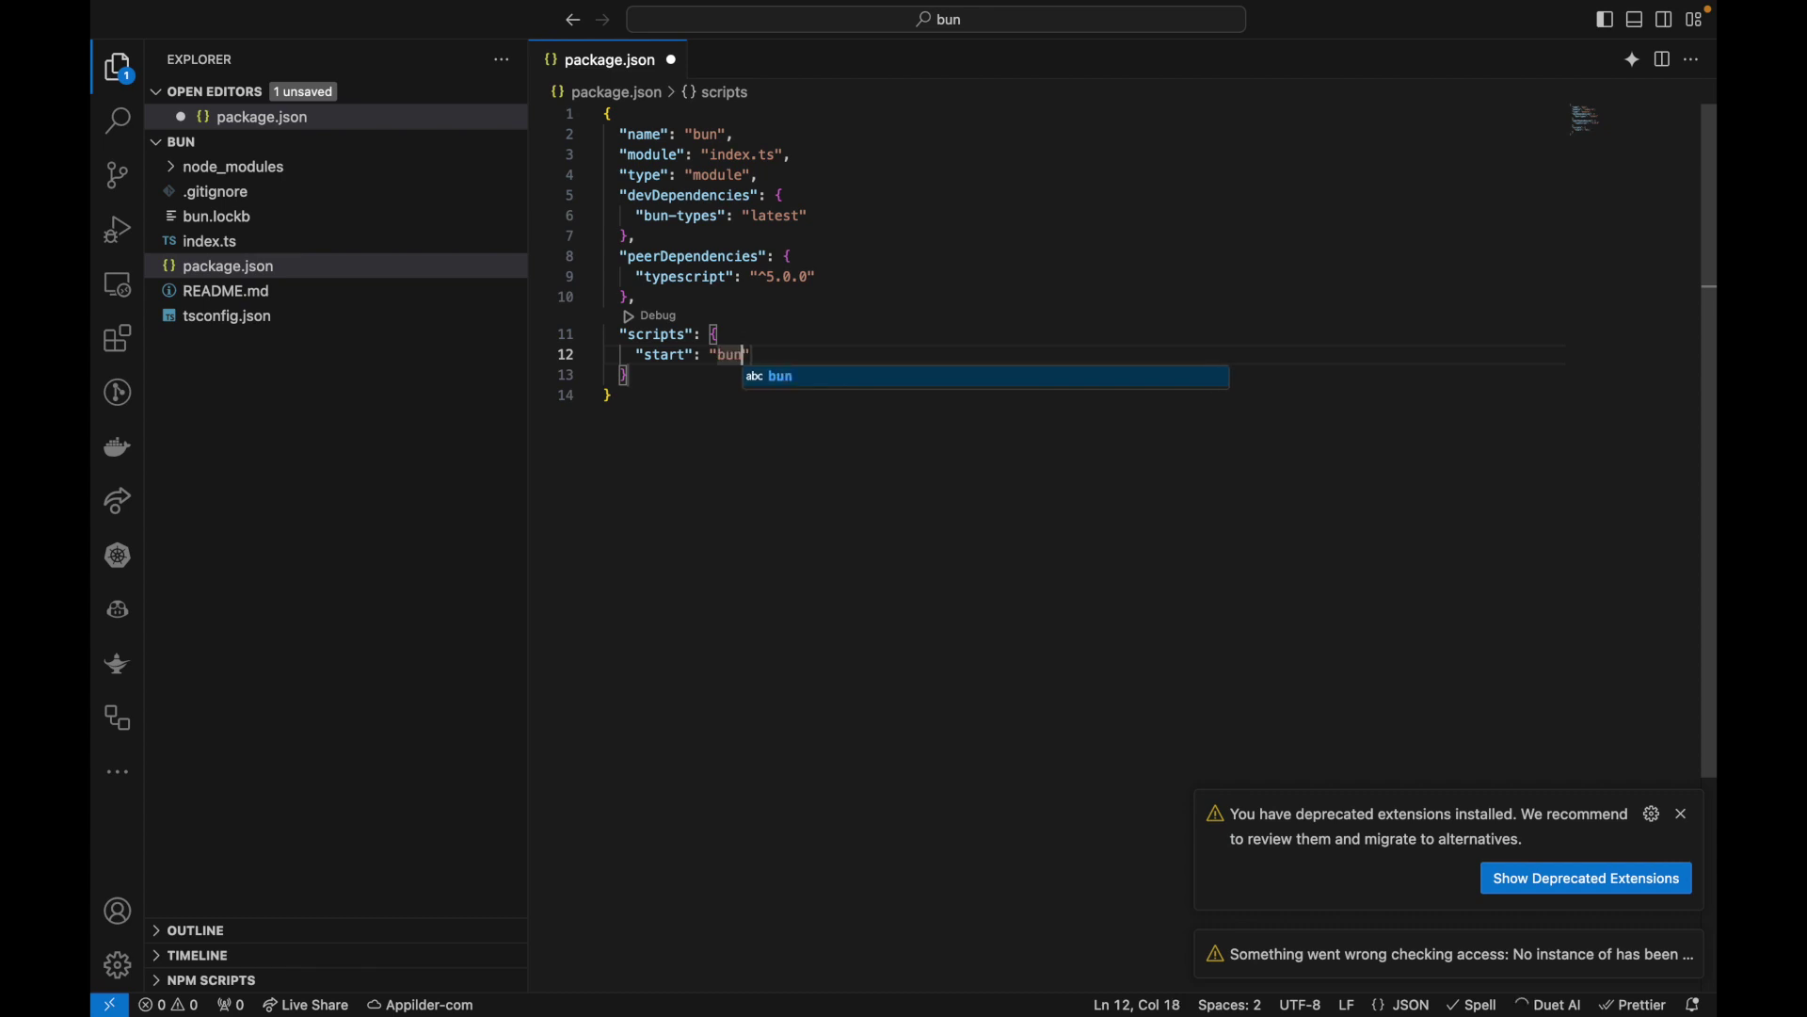
{"action": "type", "text": " run inde"}
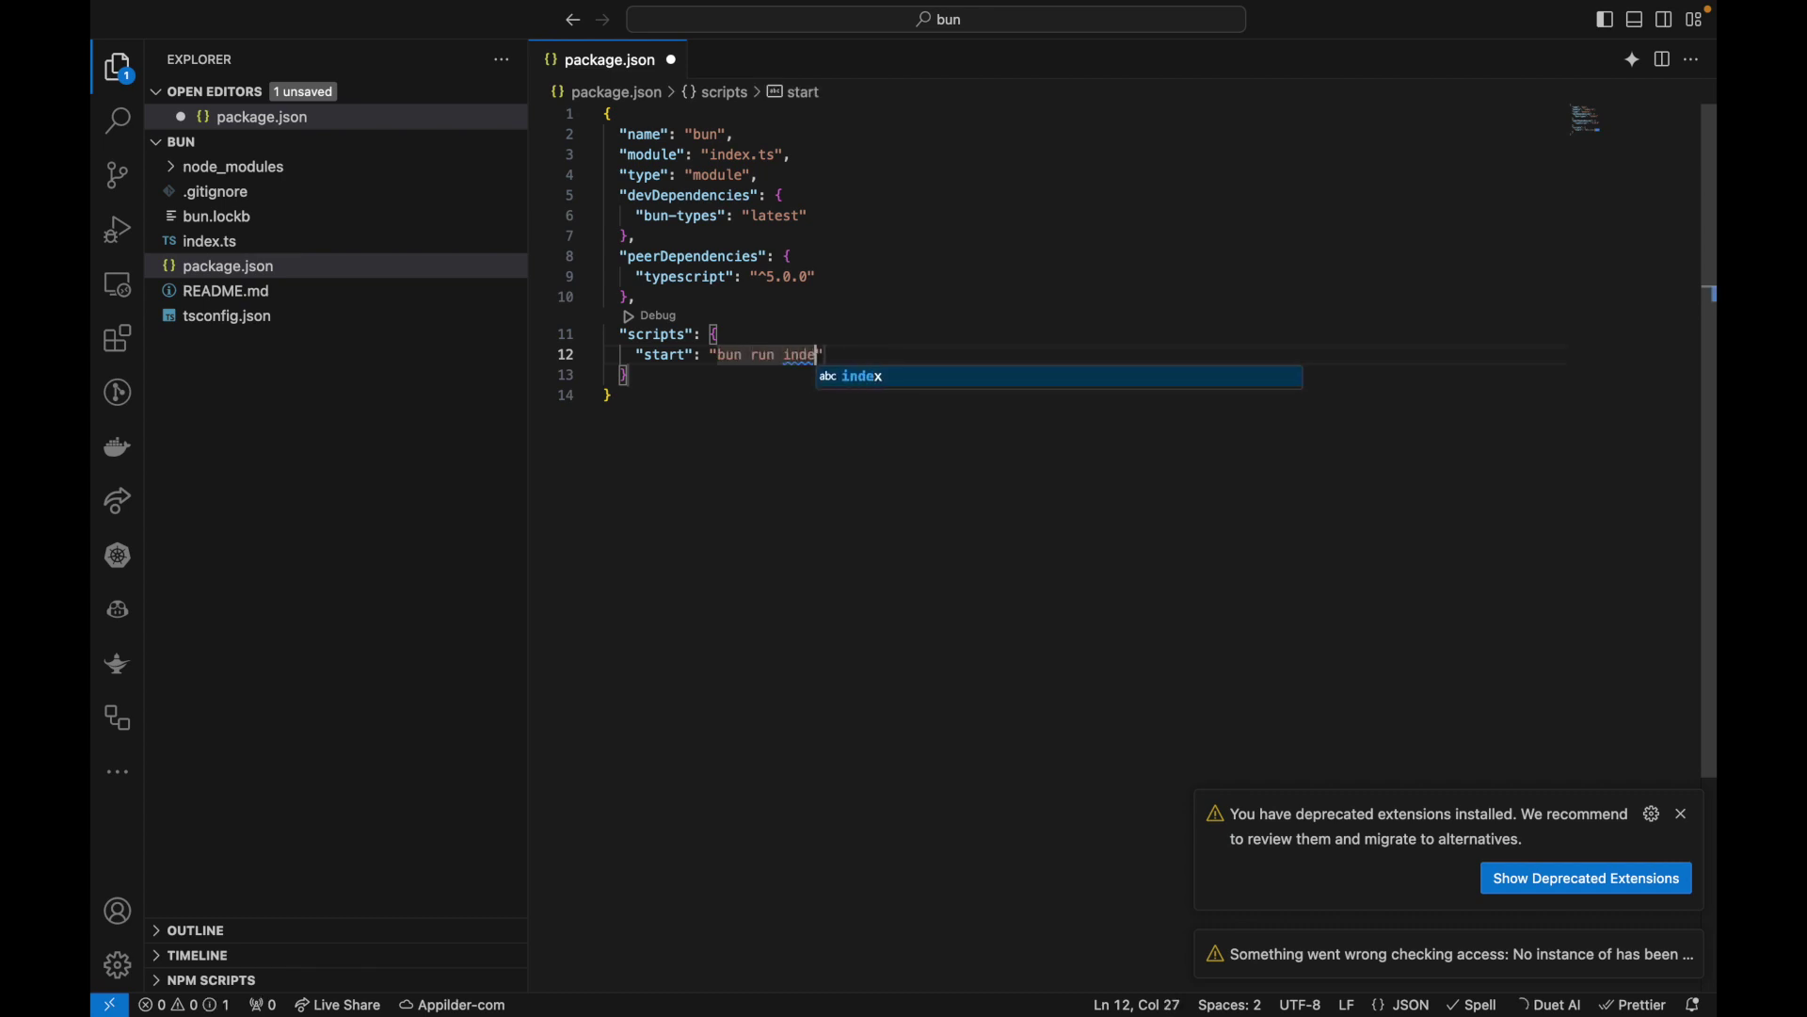
{"action": "type", "text": "x.y"}
{"action": "key", "text": "BackSpace"}
{"action": "type", "text": "tx"}
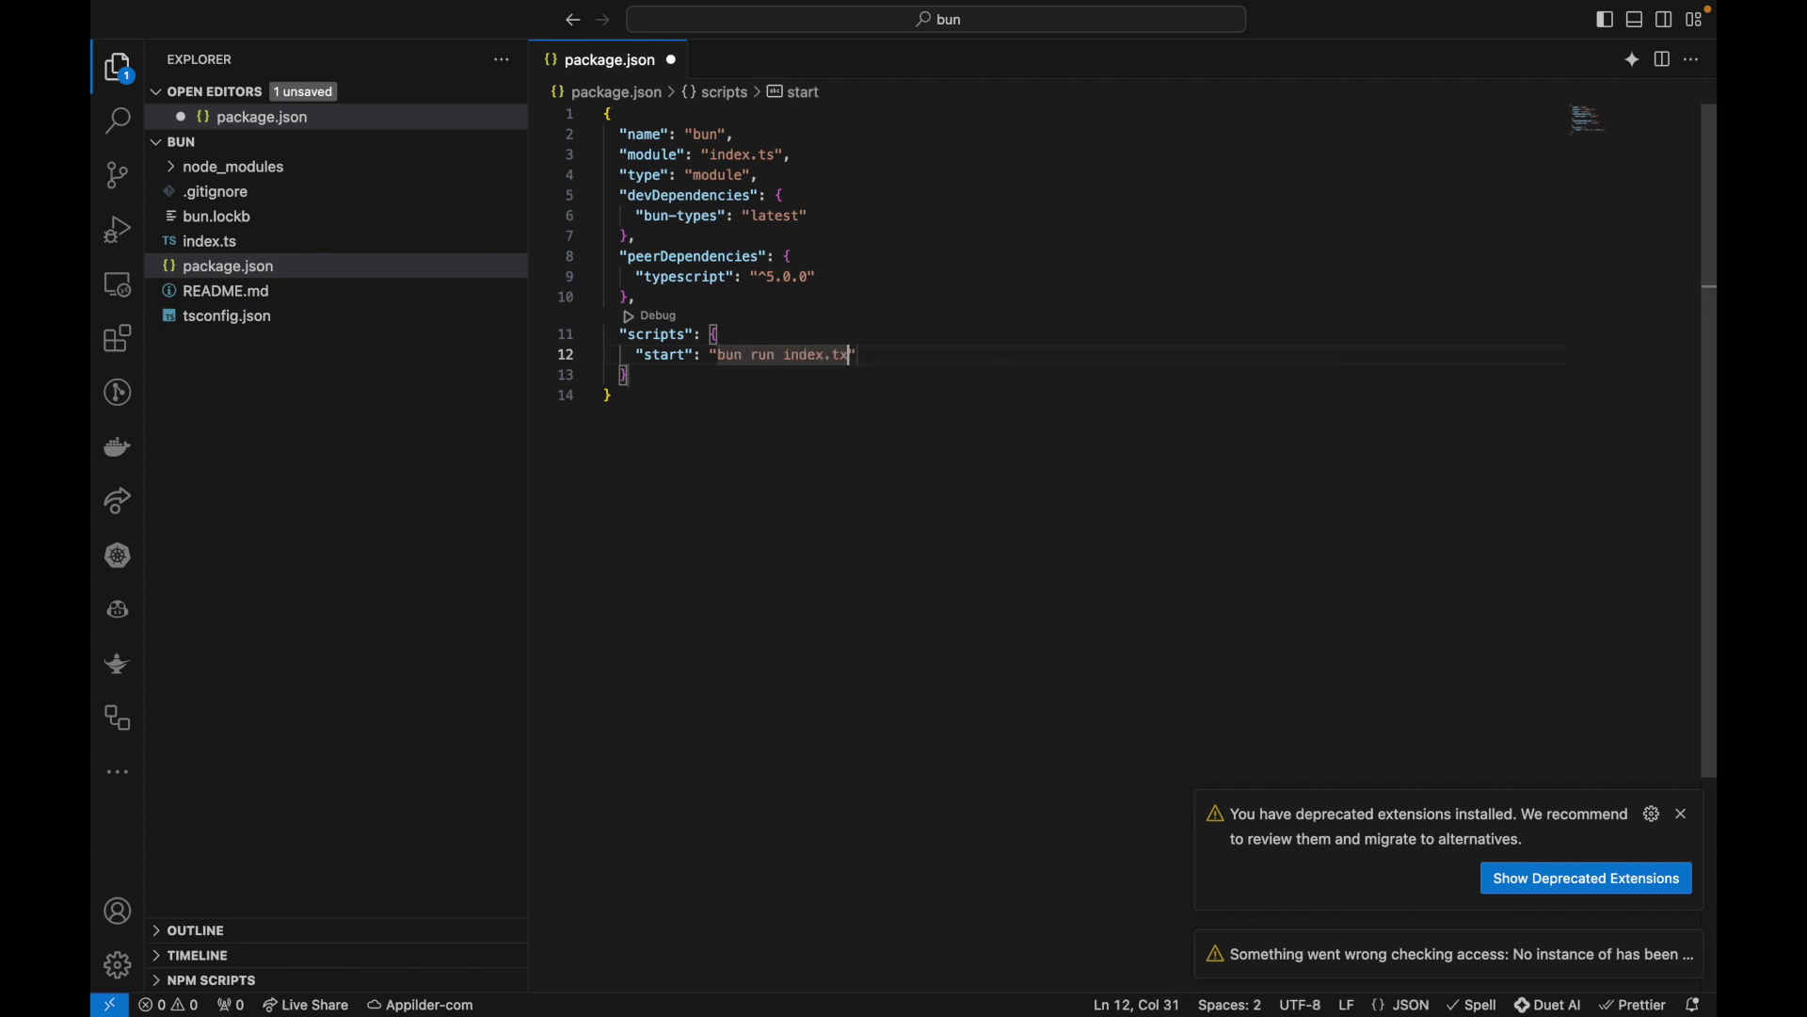
{"action": "key", "text": "ctrl+s"}
{"action": "key", "text": "BackSpace"}
{"action": "type", "text": "s"}
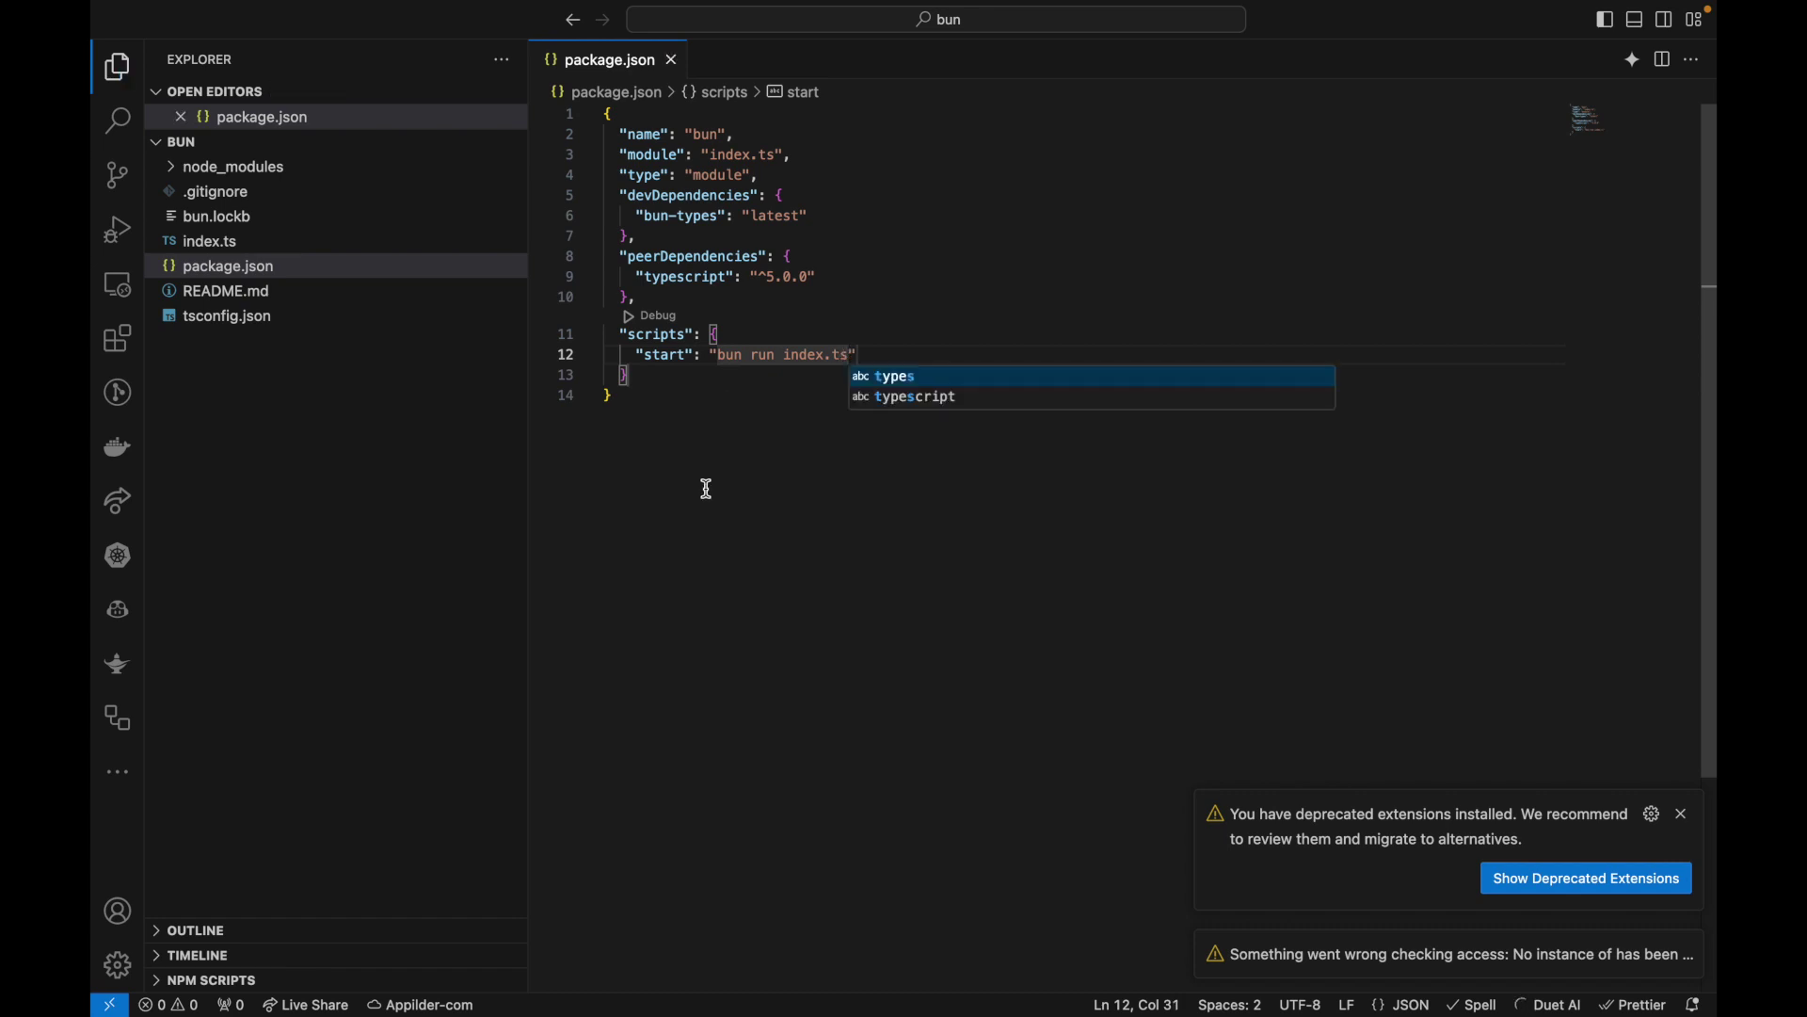
{"action": "key", "text": "ctrl+Left"}
{"action": "type", "text": "b"}
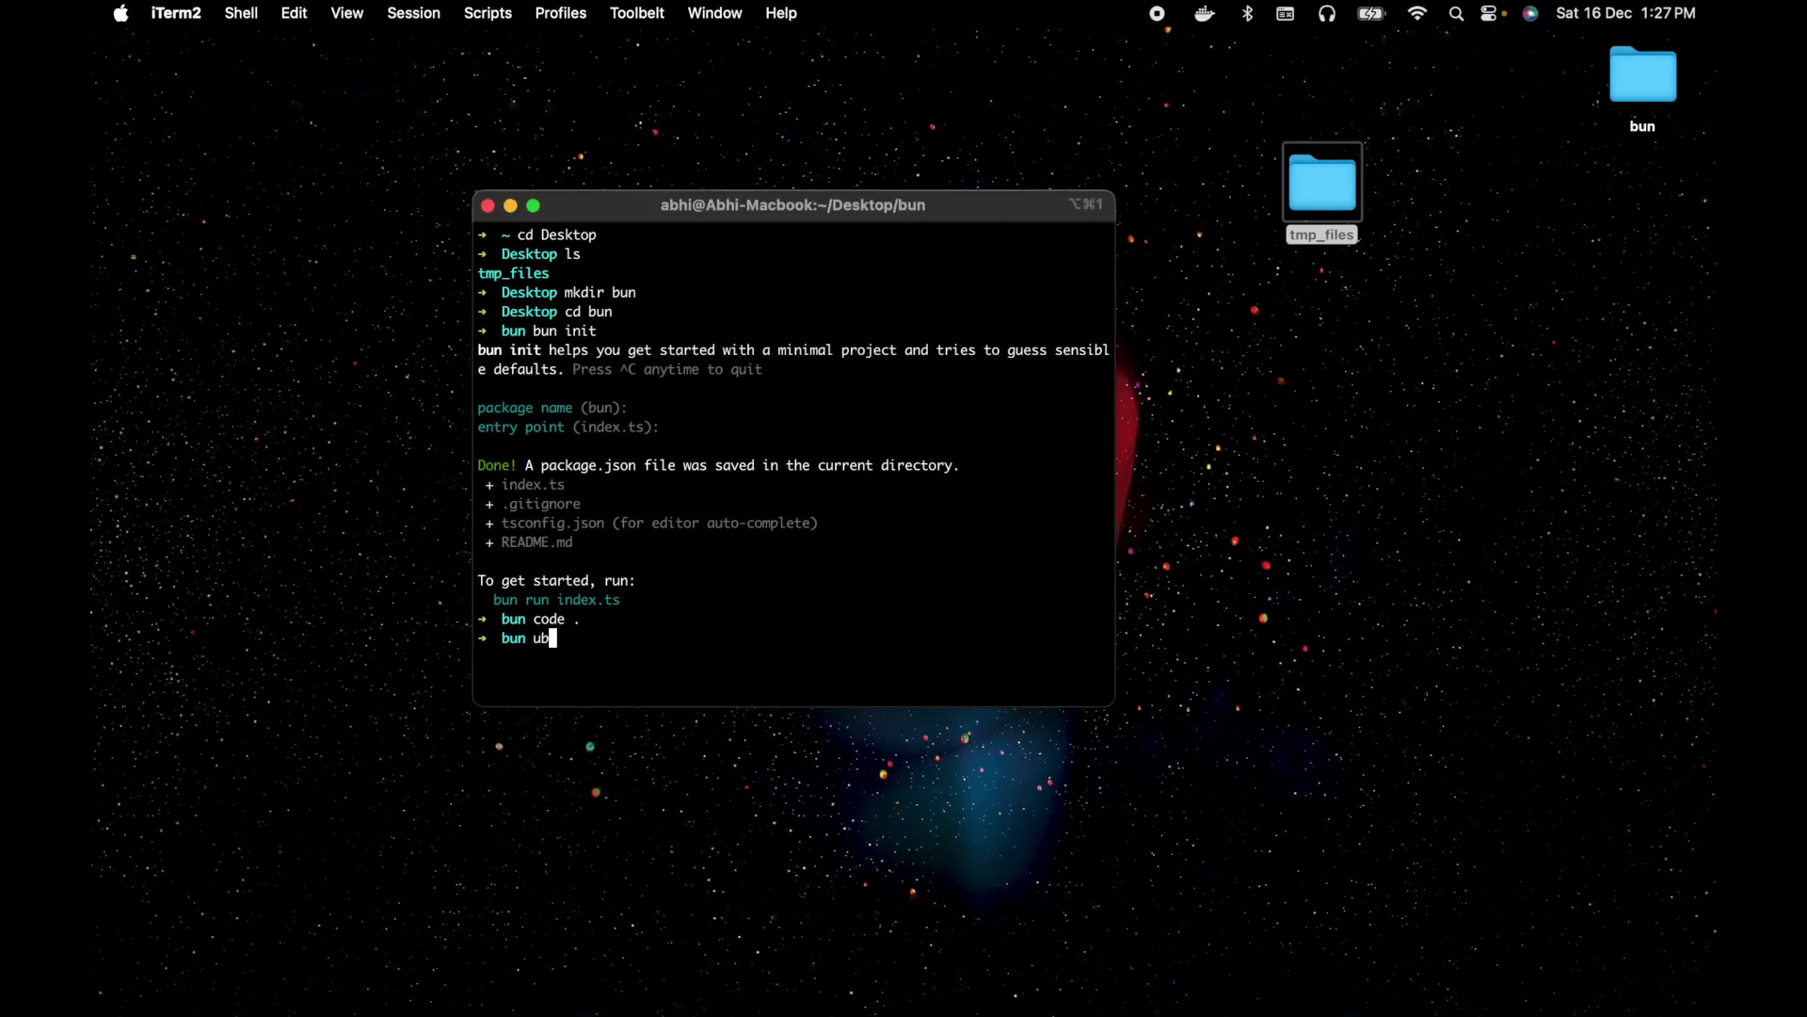
{"action": "type", "text": "un run s"}
{"action": "type", "text": "tart"}
- Run the start script, which prints 'Hello via Bun!', and review index.ts
{"action": "key", "text": "Return"}
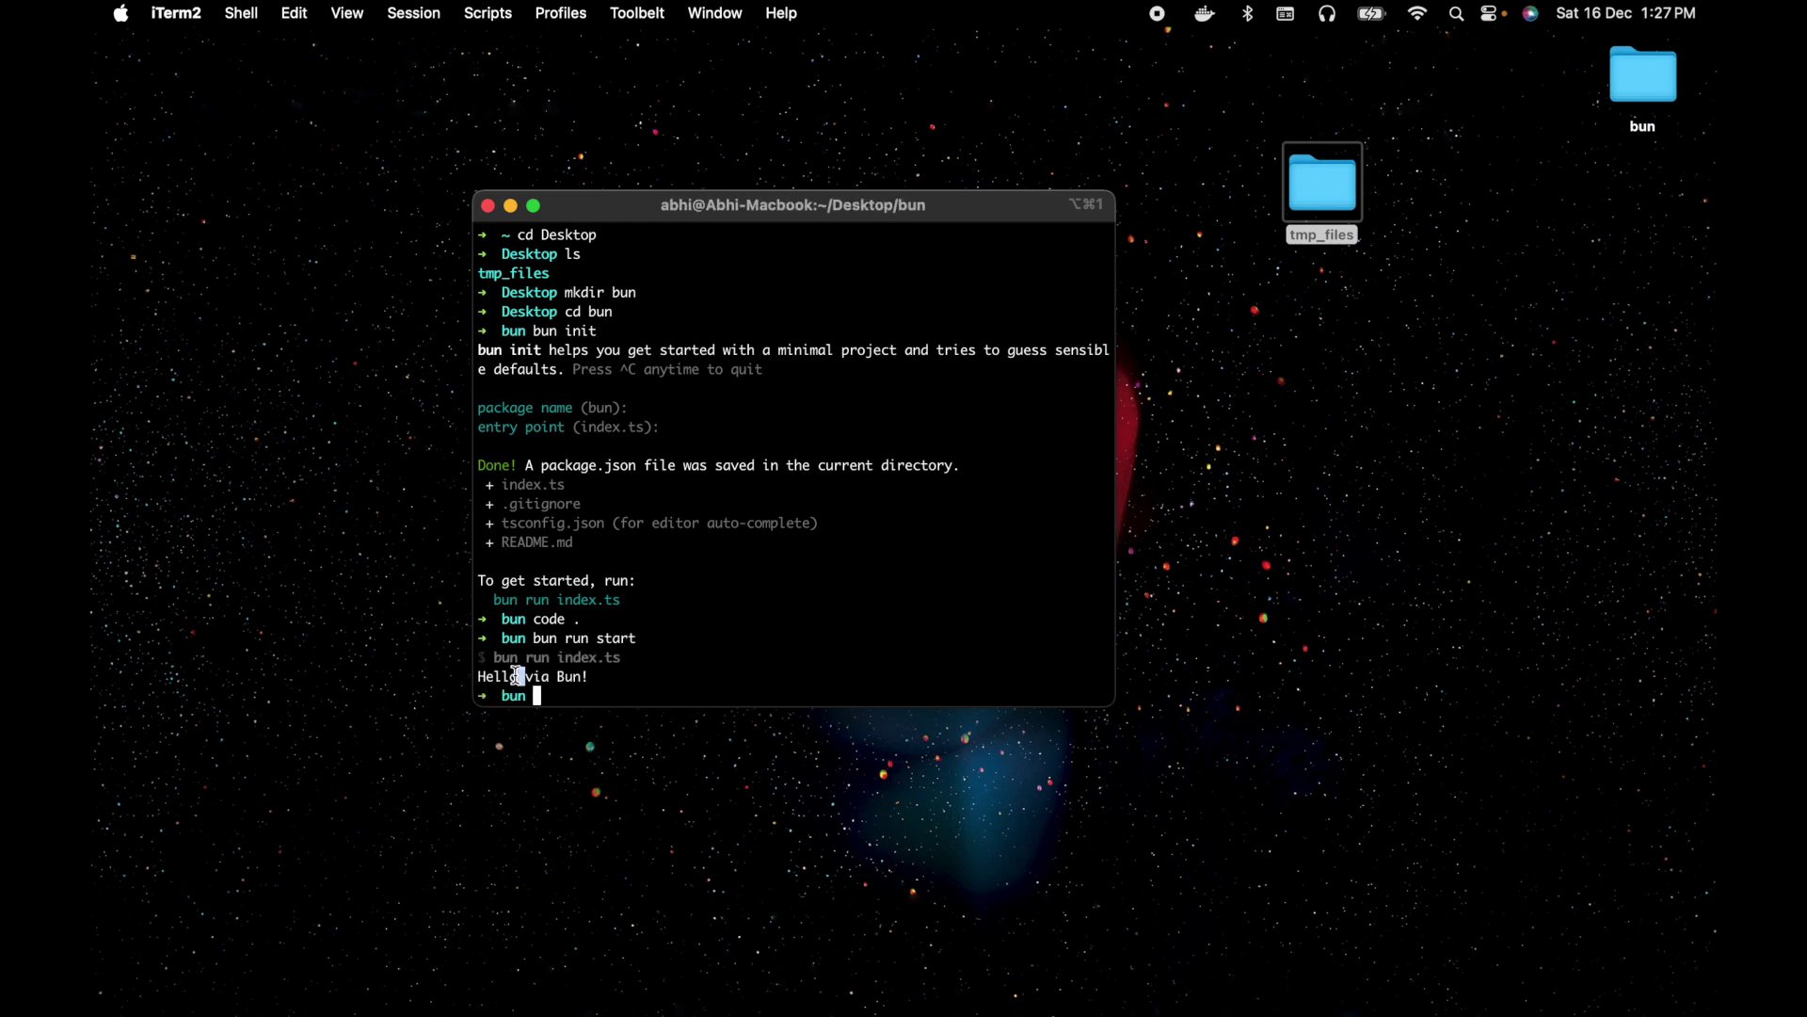
{"action": "key", "text": "ctrl+Right"}
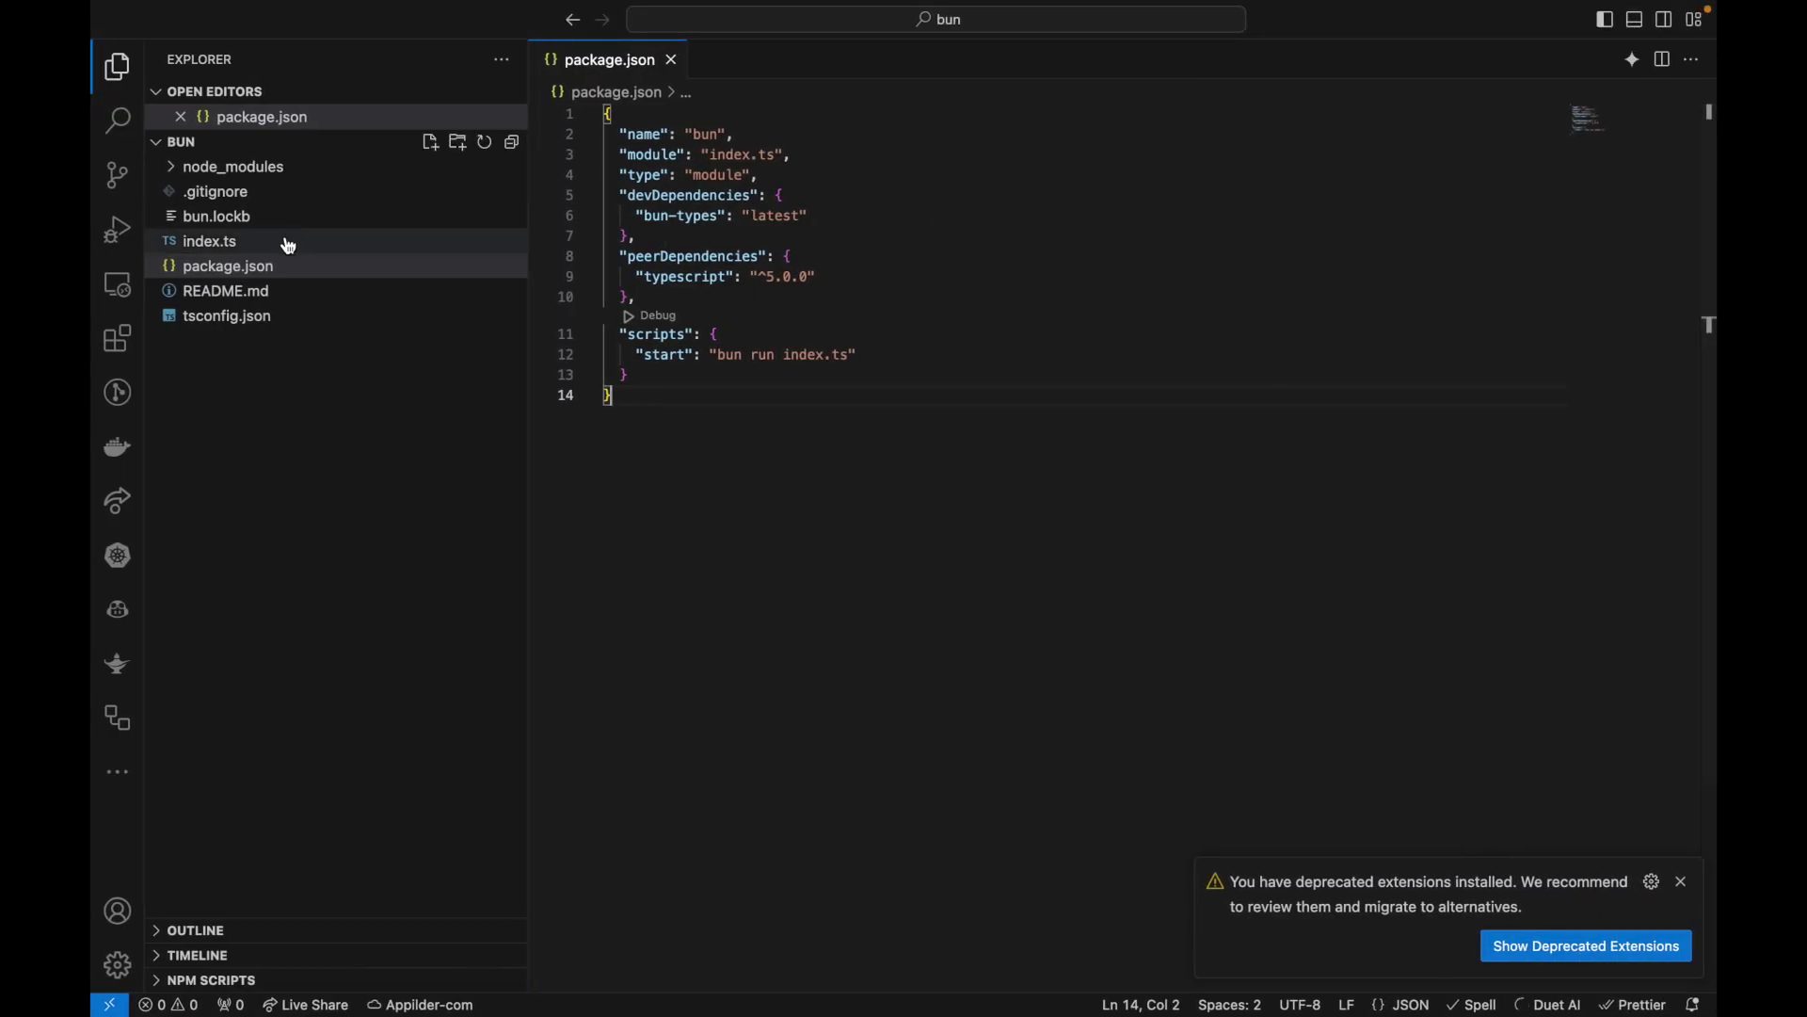
{"action": "left_click", "coordinate": [287, 242]}
{"action": "left_click", "coordinate": [927, 319]}
- Install Express 4.18.2 with bun add express
{"action": "key", "text": "ctrl+Left"}
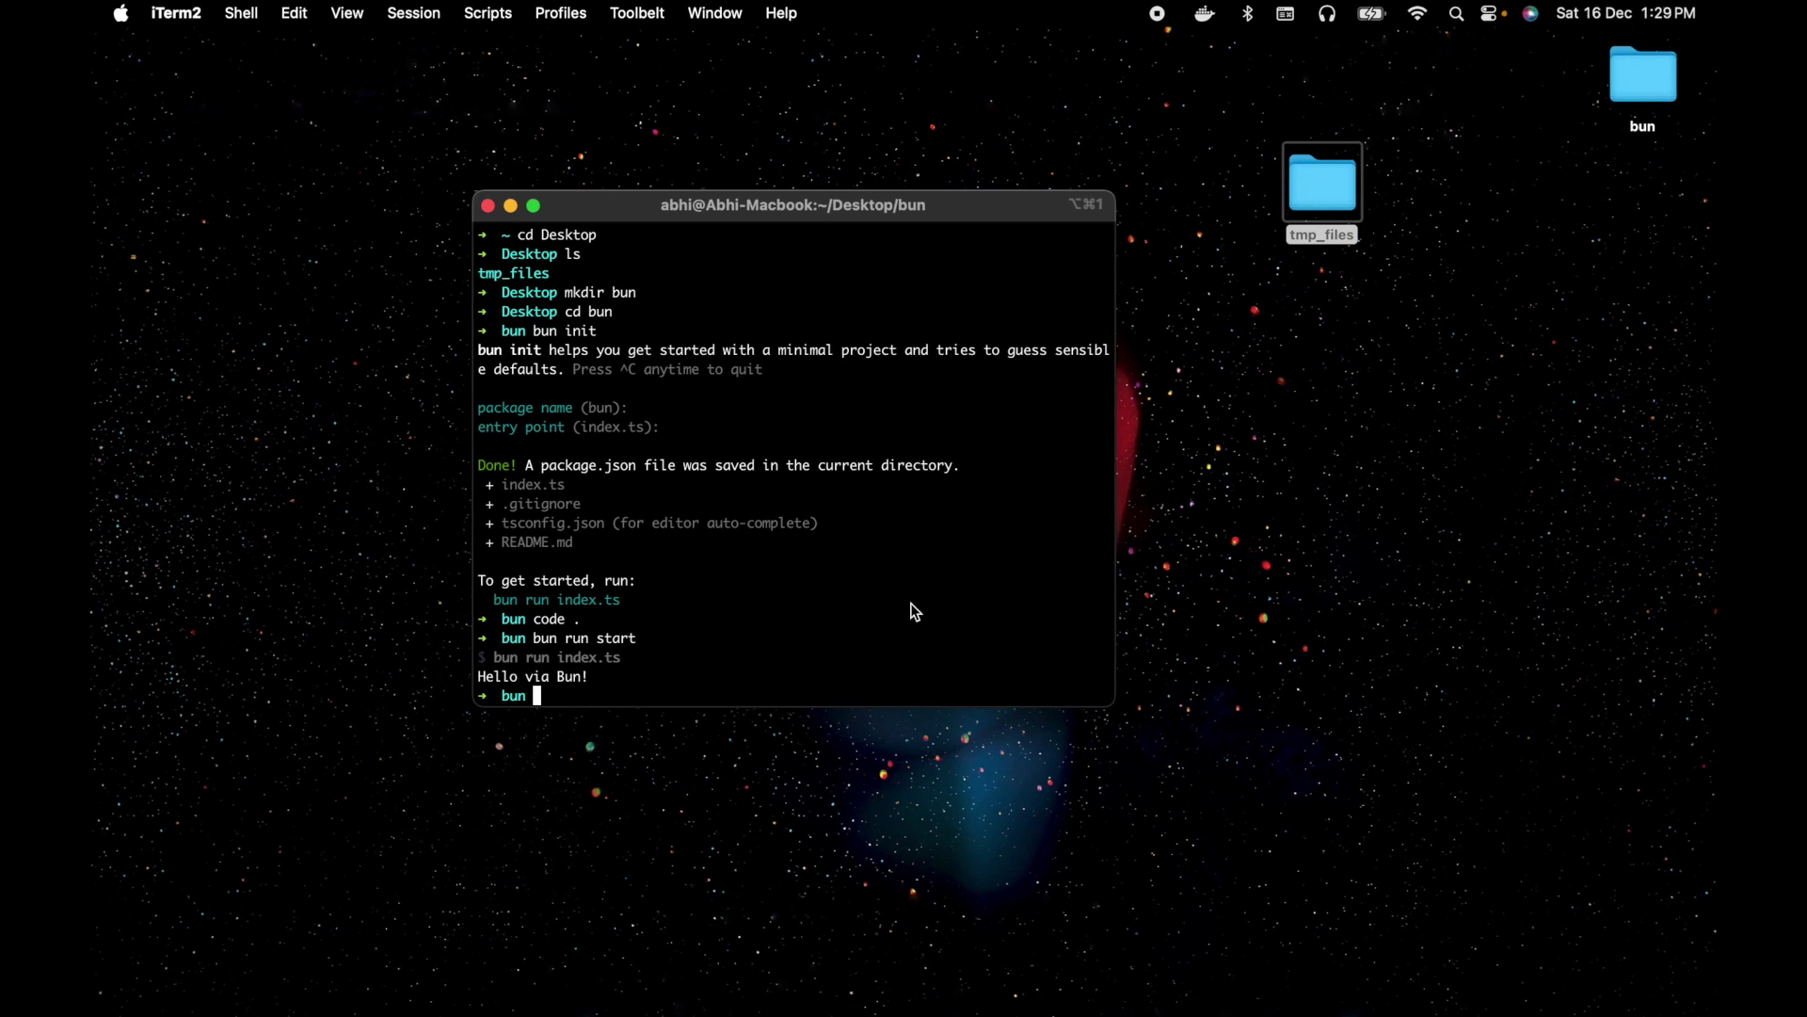
{"action": "type", "text": "bun"}
{"action": "type", "text": " add e"}
{"action": "type", "text": "xpress"}
{"action": "key", "text": "Return"}
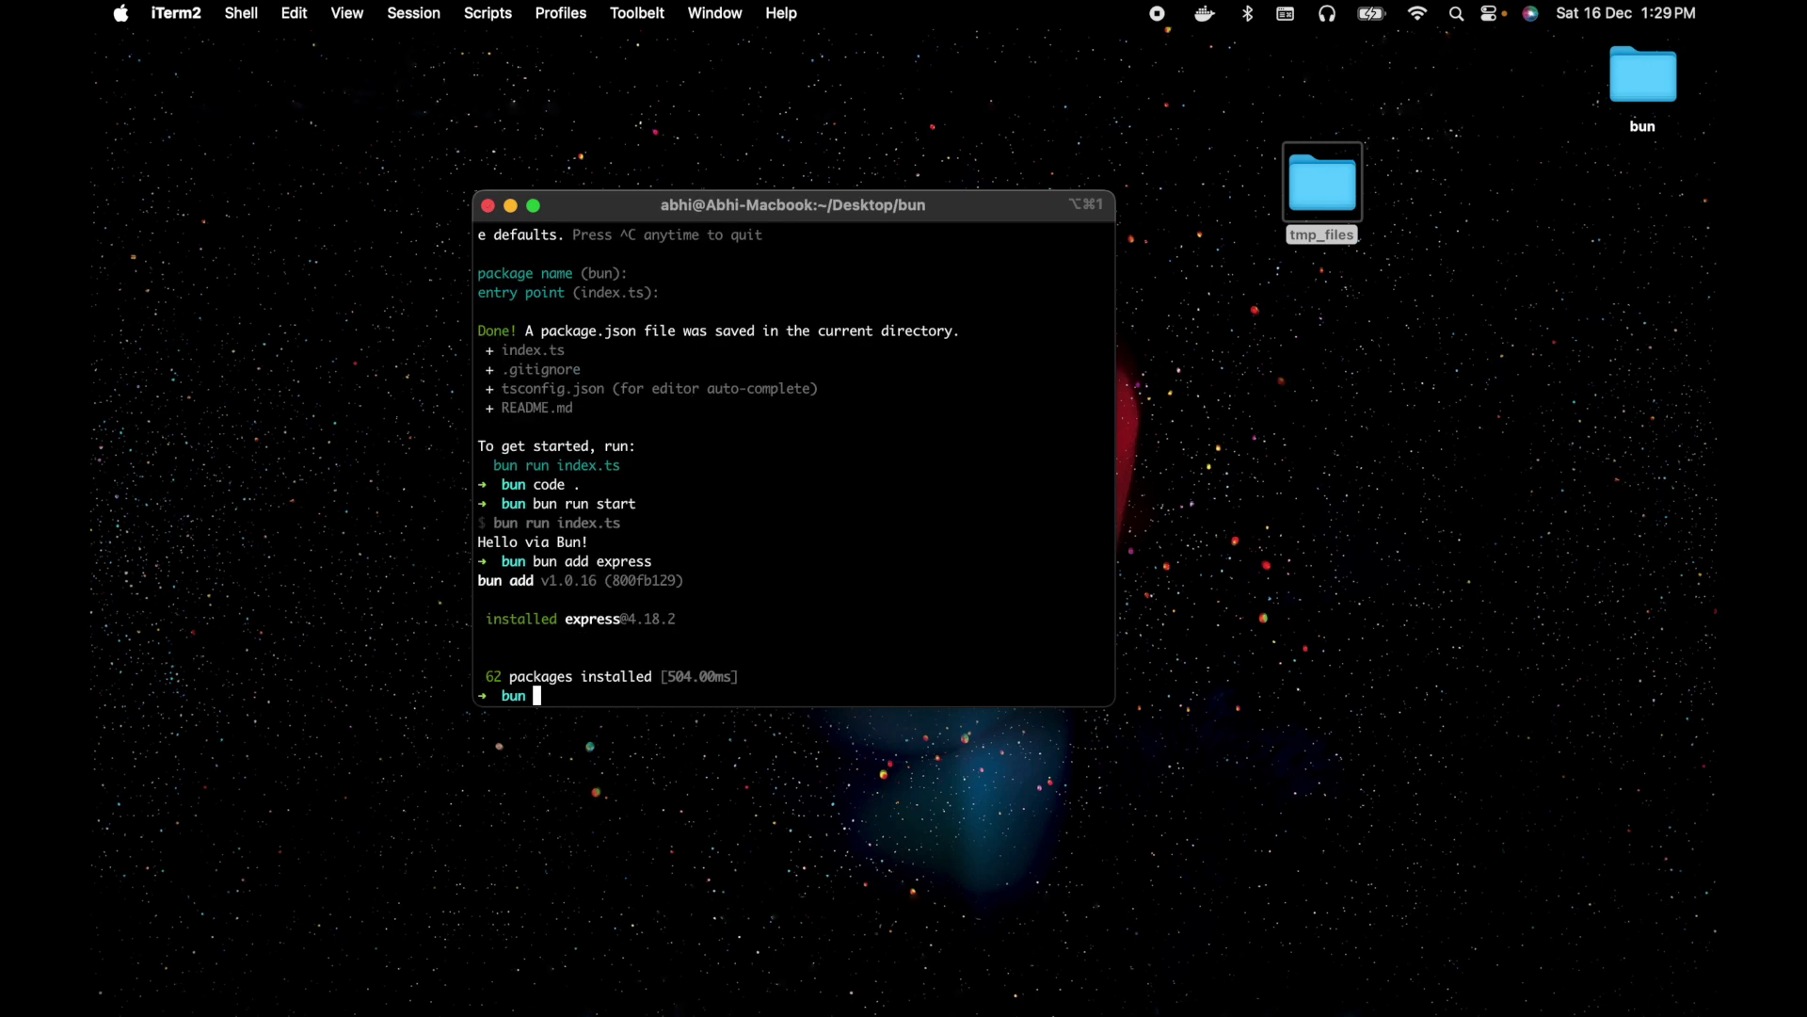
{"action": "key", "text": "ctrl+Right"}
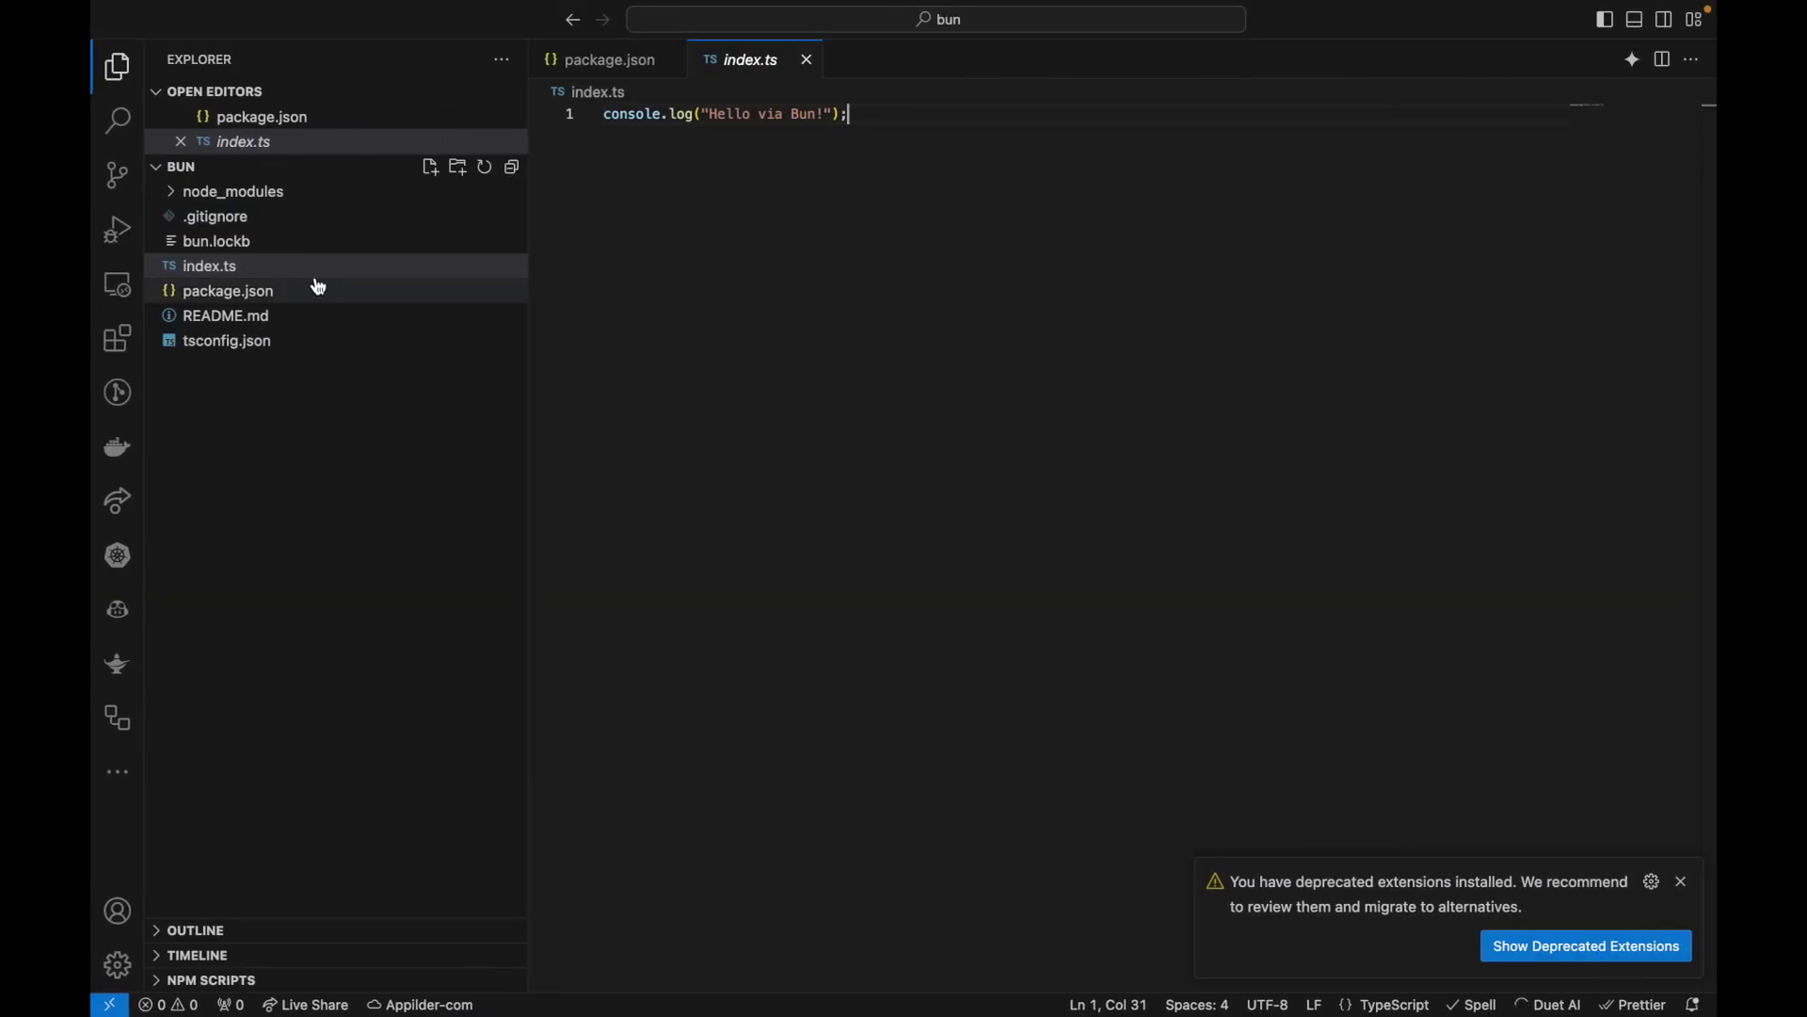
- Check package.json dependencies and delete the old console.log code from index.ts
{"action": "left_click", "coordinate": [315, 291]}
{"action": "left_click", "coordinate": [685, 237]}
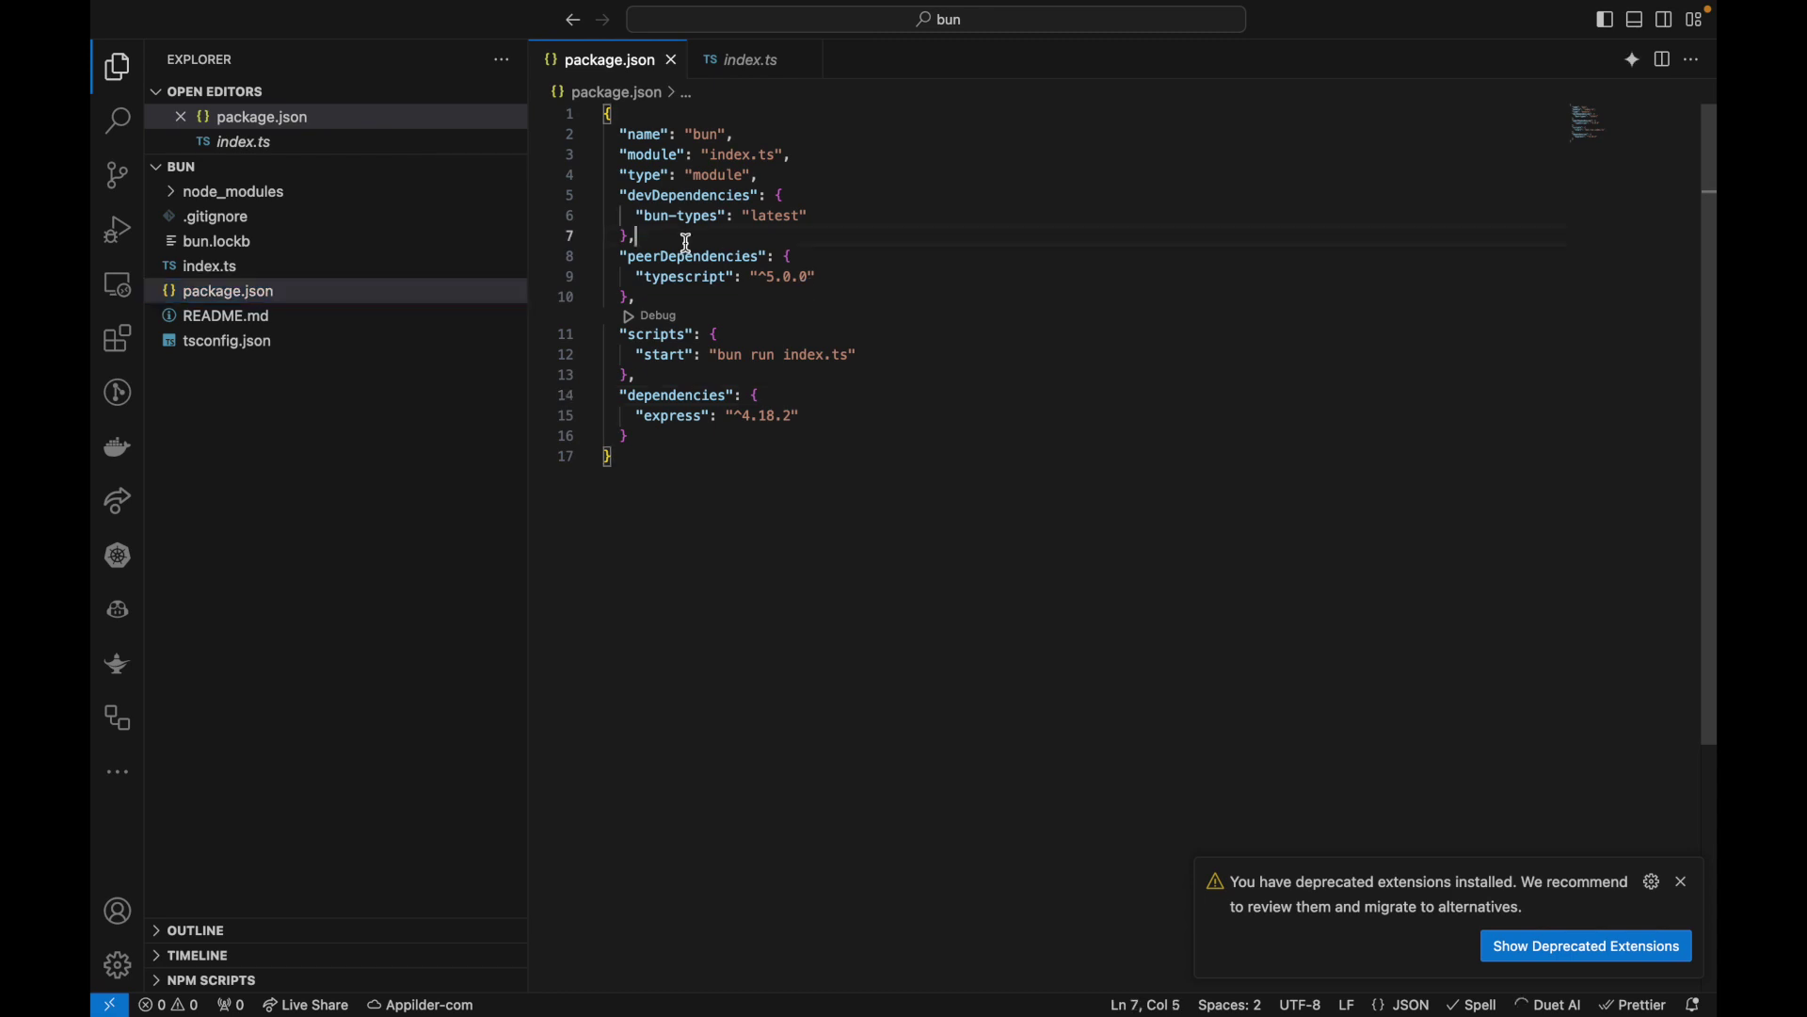
{"action": "left_click", "coordinate": [238, 266]}
{"action": "left_click", "coordinate": [858, 286]}
{"action": "key", "text": "super+a"}
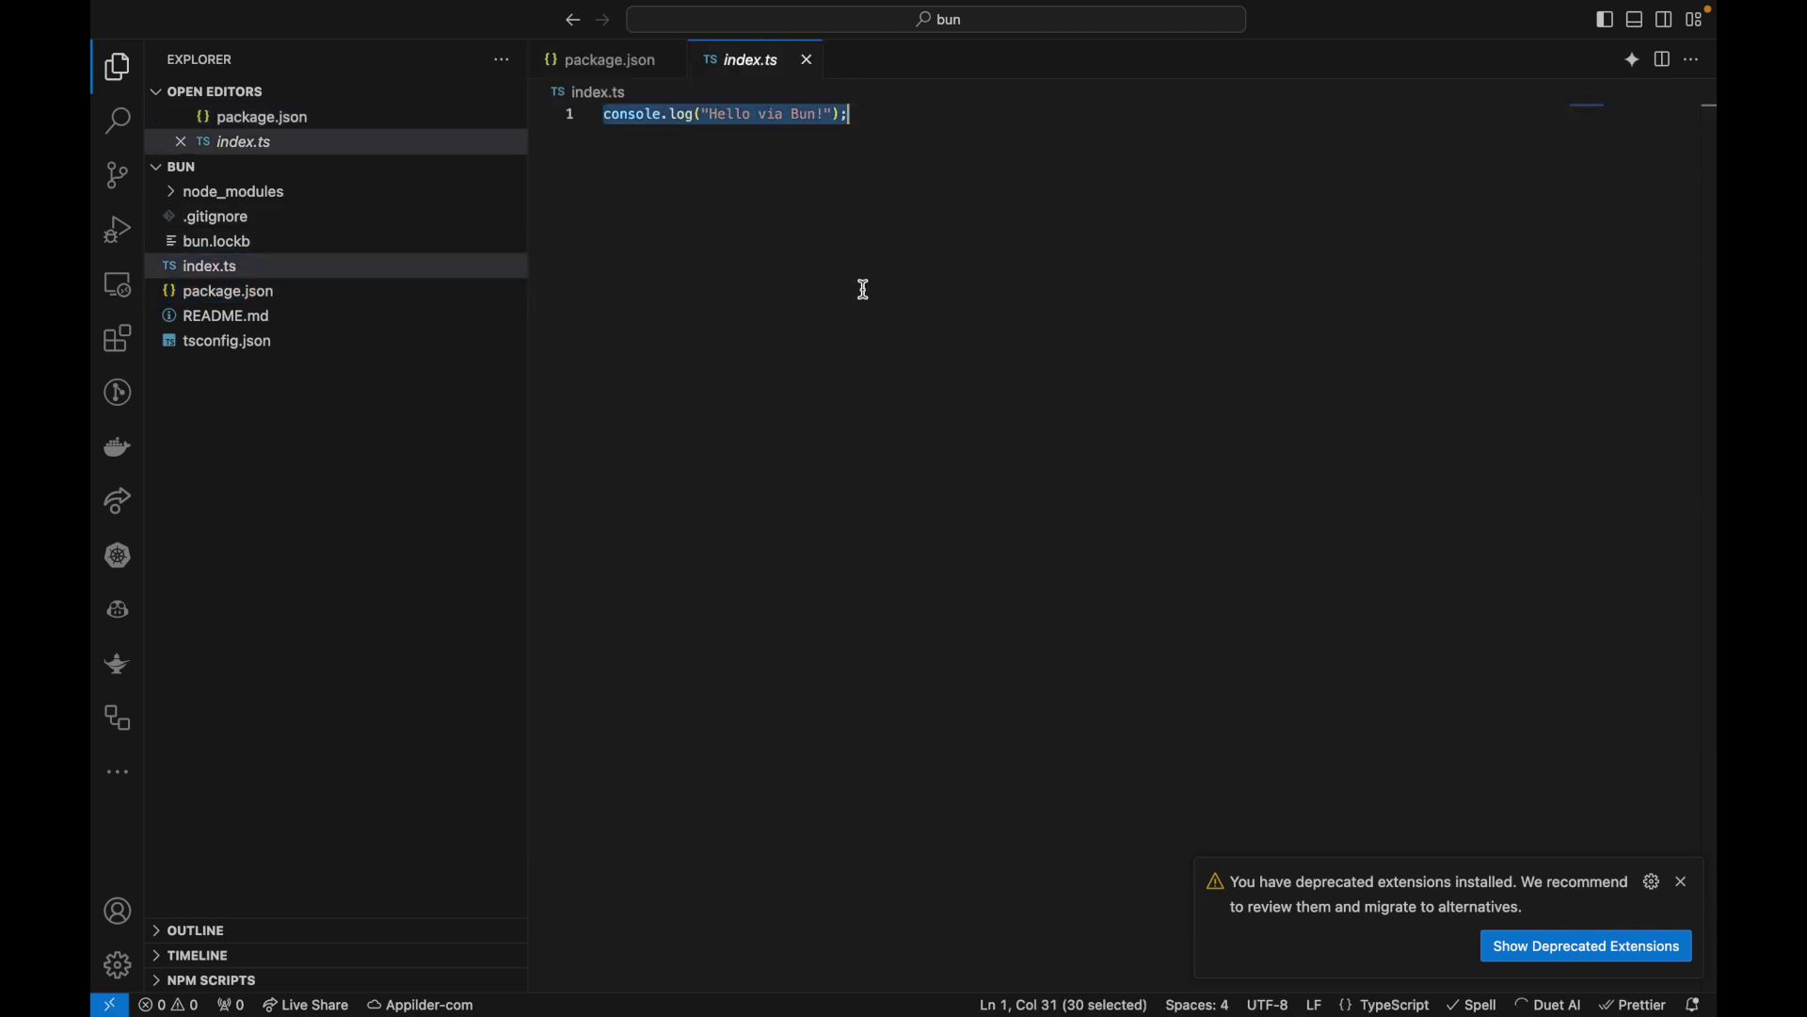
{"action": "key", "text": "BackSpace"}
{"action": "type", "text": "port exp"}
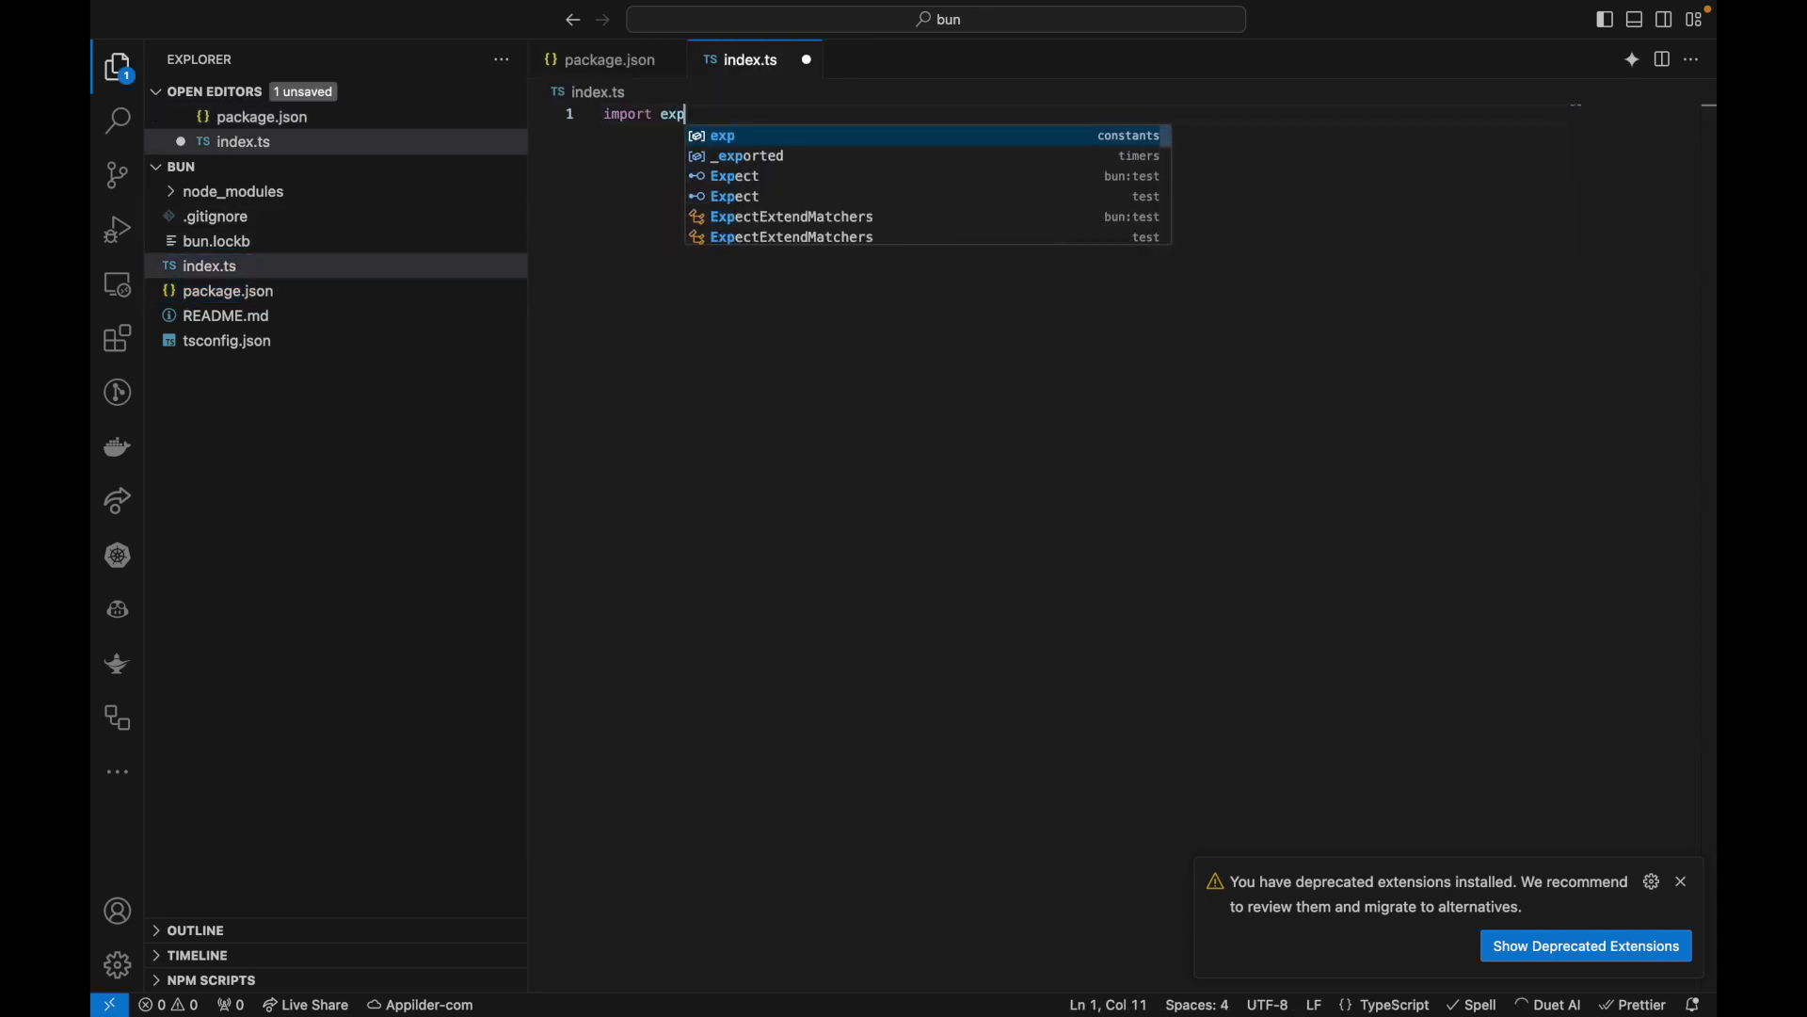
{"action": "type", "text": "ress "}
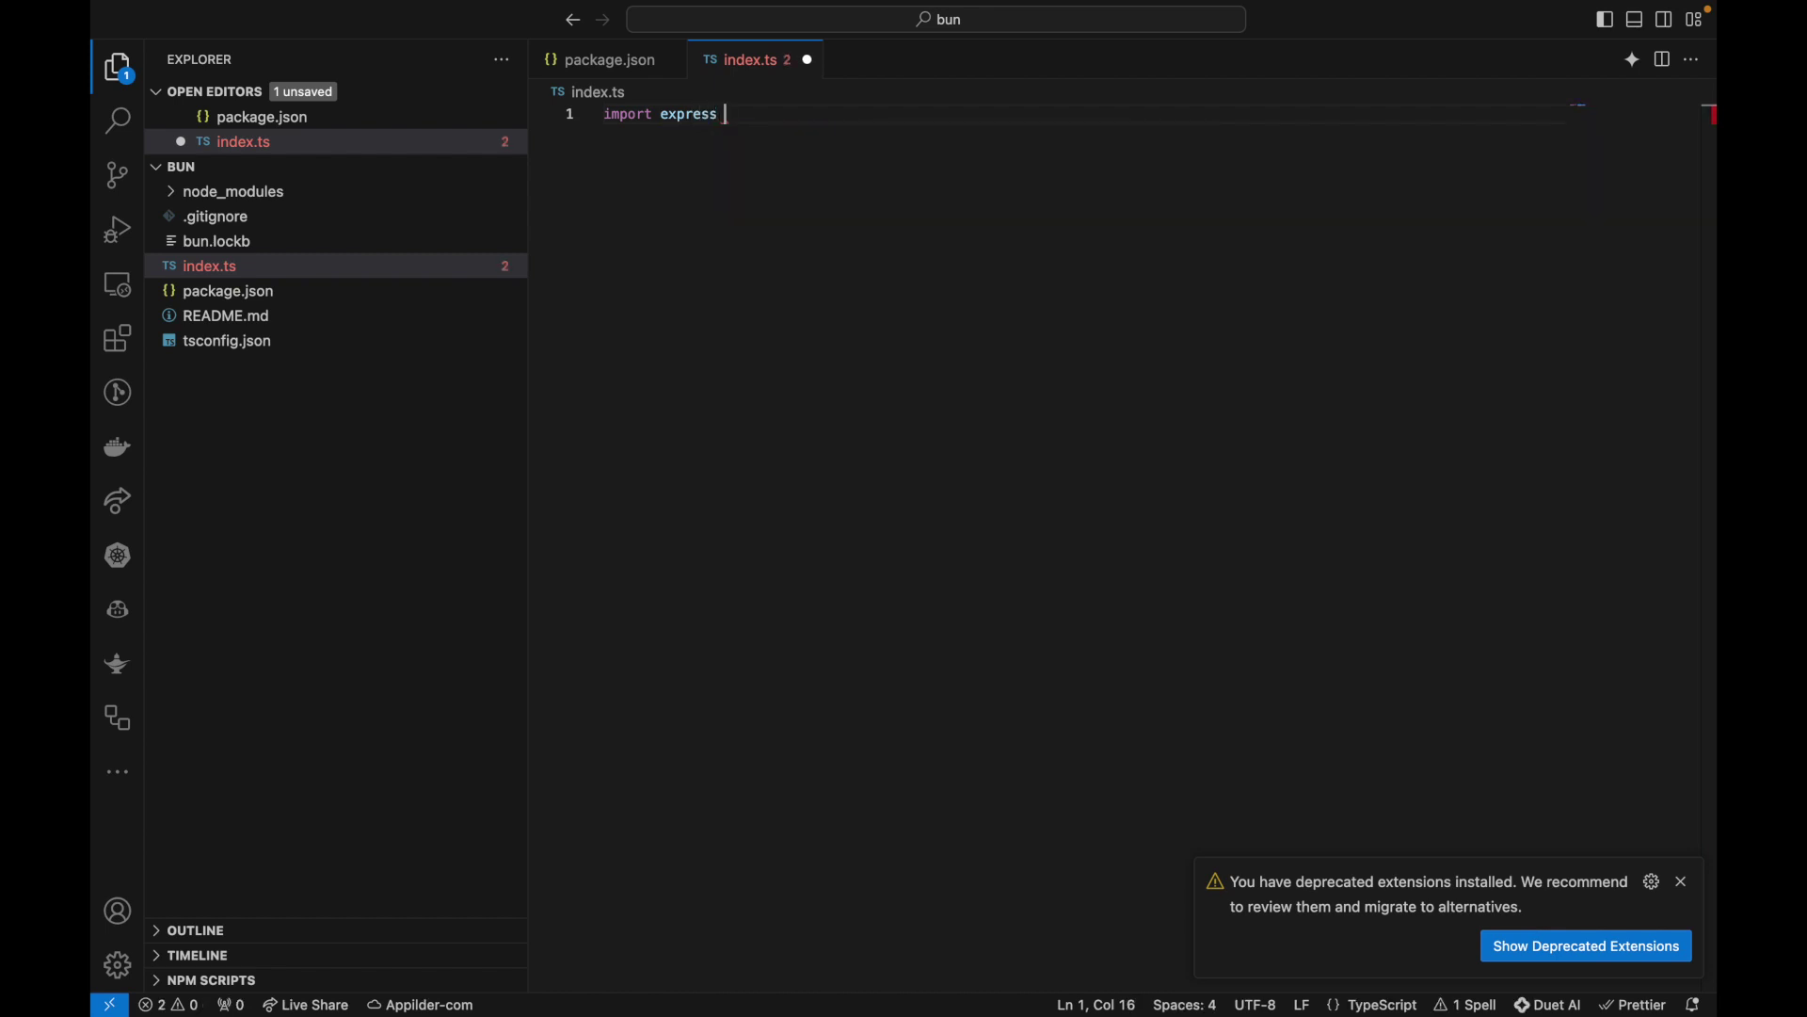
{"action": "type", "text": "fro"}
- Write the Express import, app instance and a Hello World route on /
{"action": "key", "text": "BackSpace"}
{"action": "key", "text": "BackSpace"}
{"action": "type", "text": "rom 'e"}
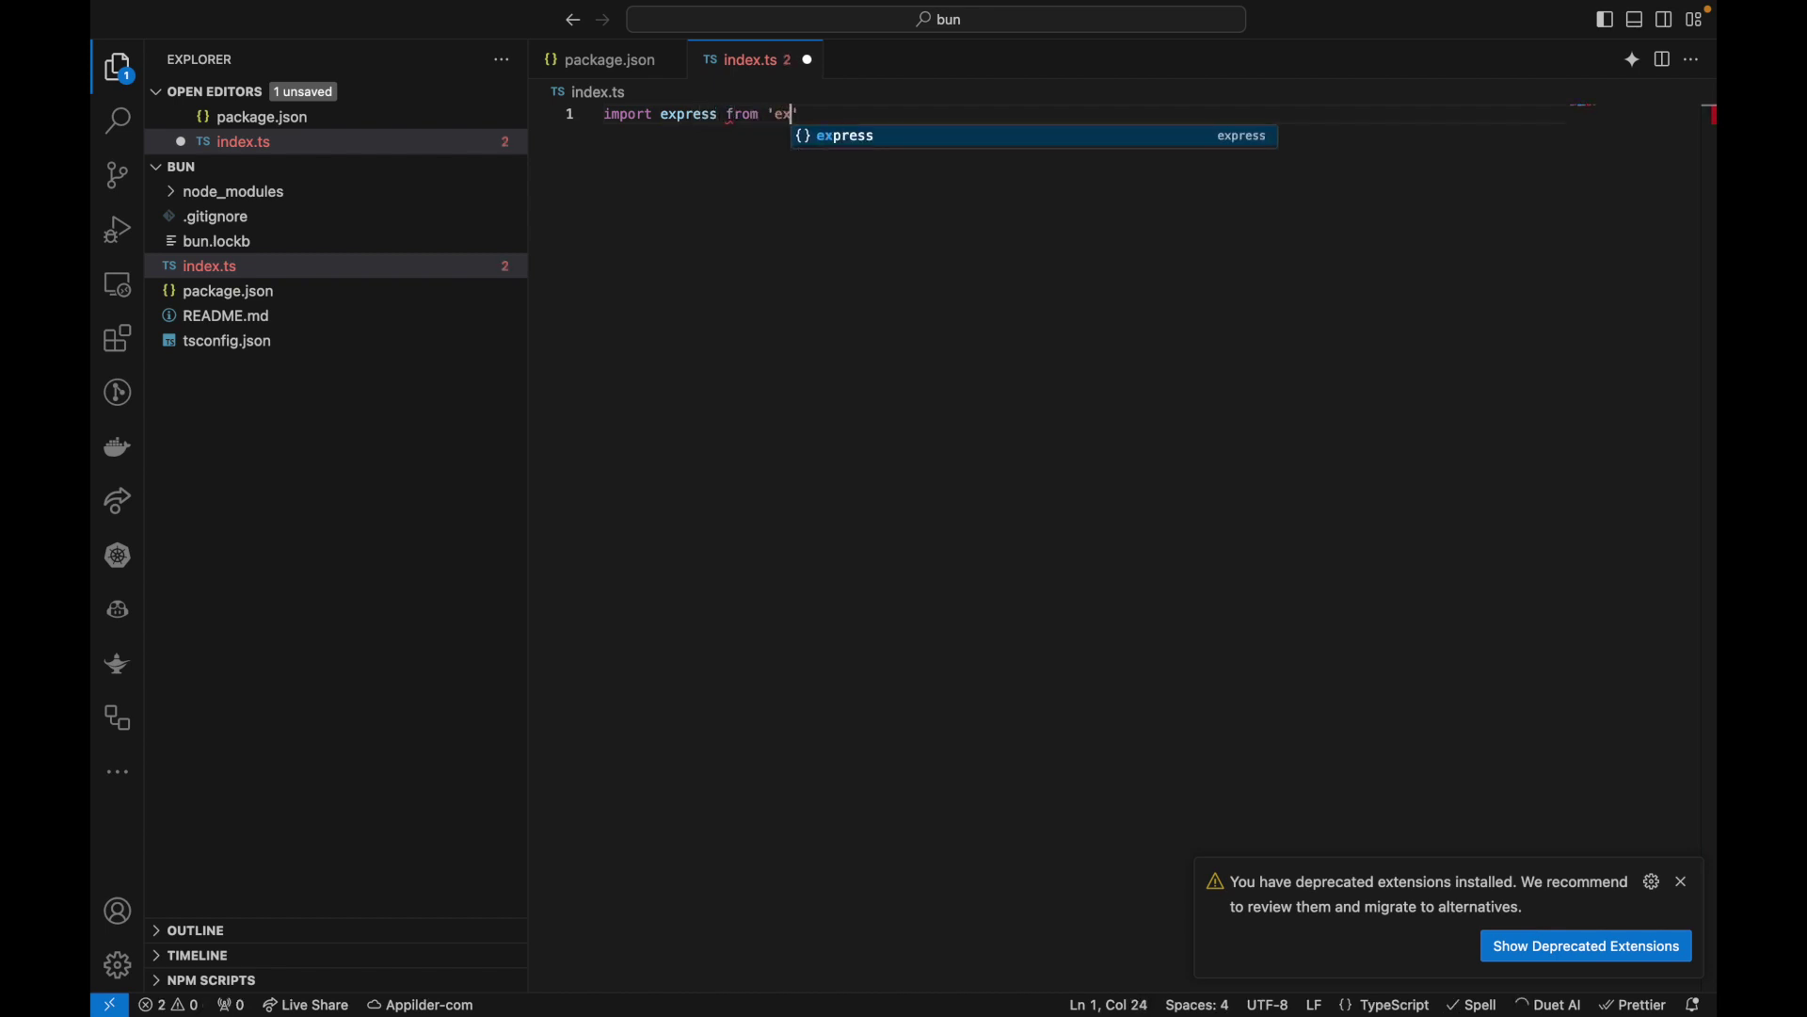
{"action": "type", "text": "xpress';"}
{"action": "key", "text": "Return"}
{"action": "key", "text": "Return"}
{"action": "type", "text": "const "}
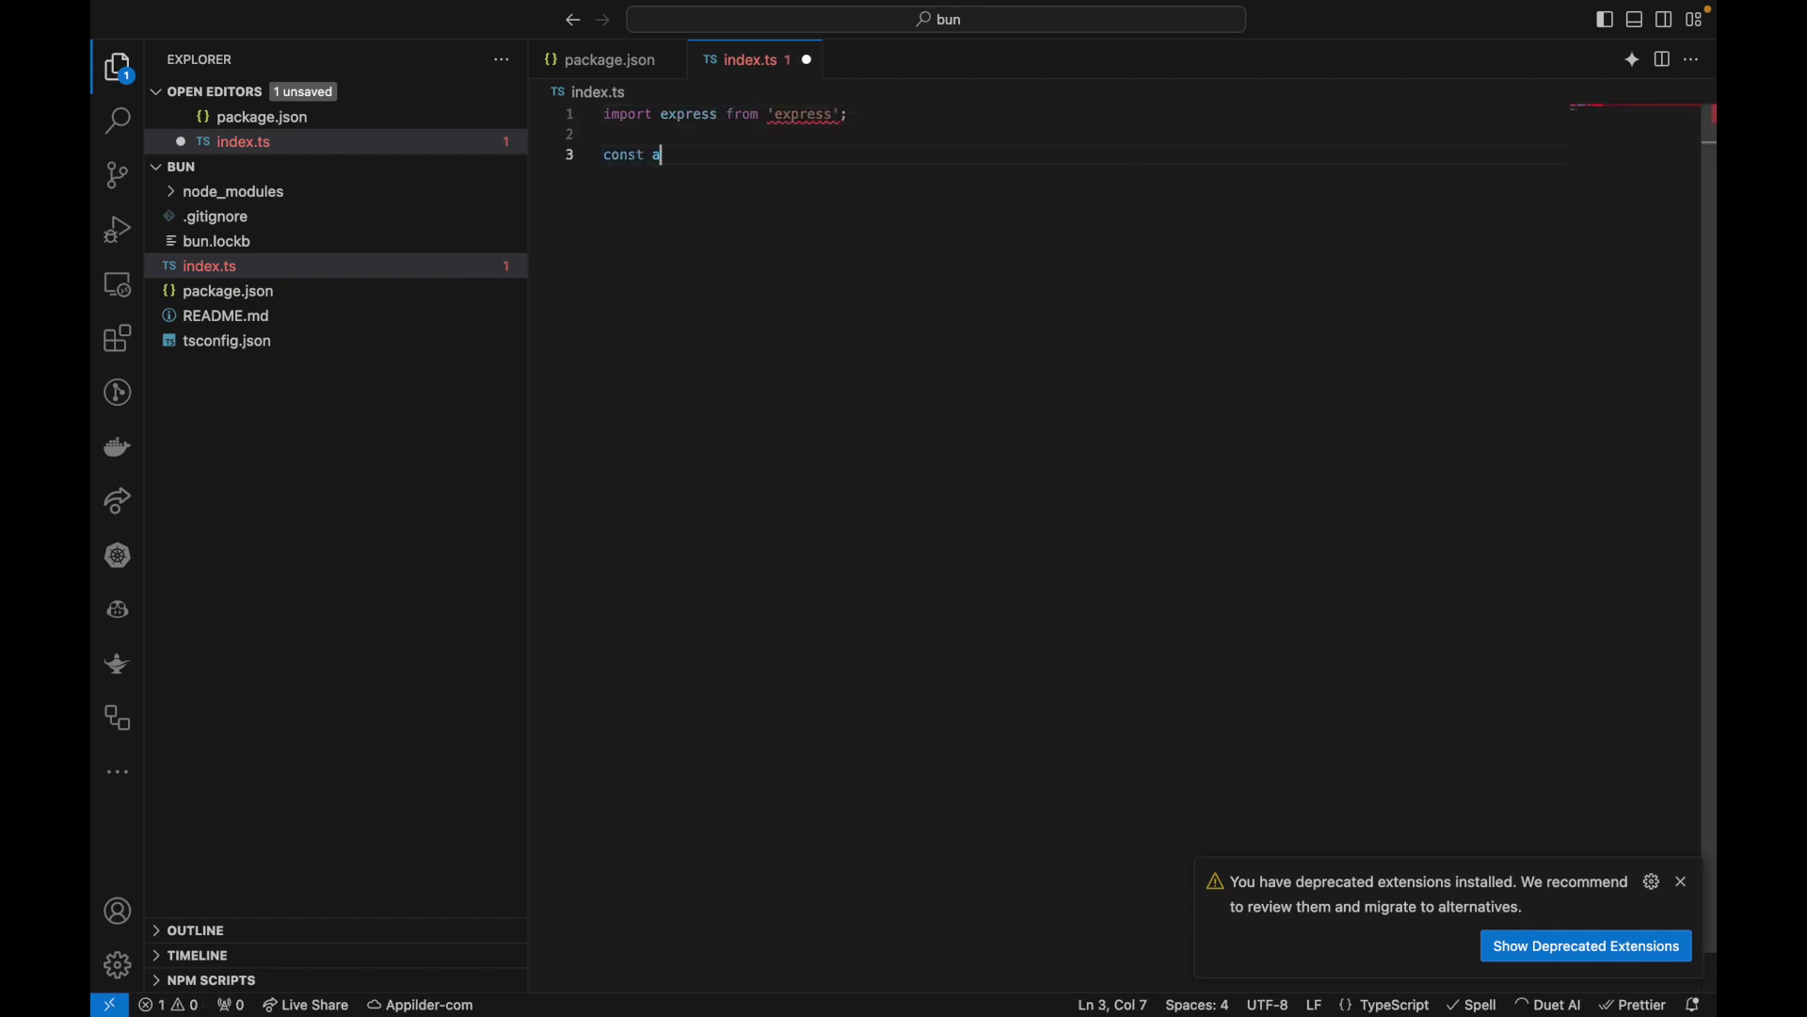
{"action": "type", "text": "app = exp"}
{"action": "key", "text": "Tab"}
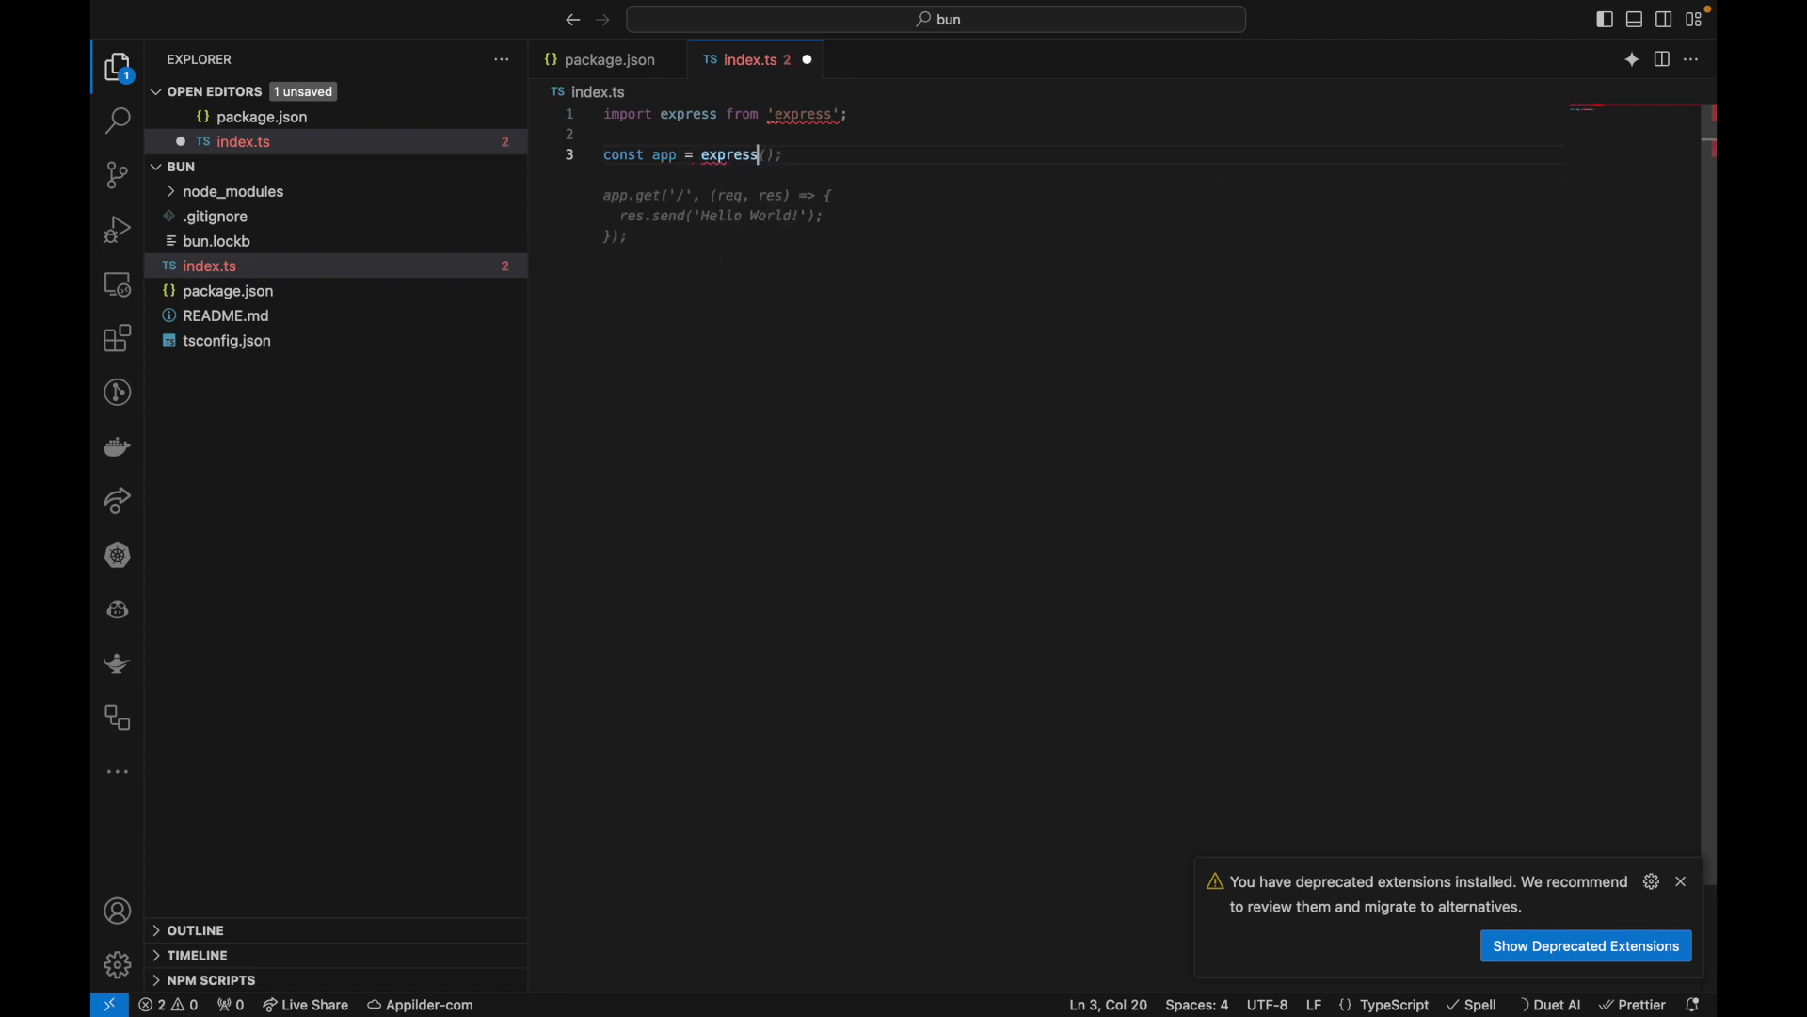
{"action": "key", "text": "Tab"}
{"action": "key", "text": "Return"}
{"action": "key", "text": "Return"}
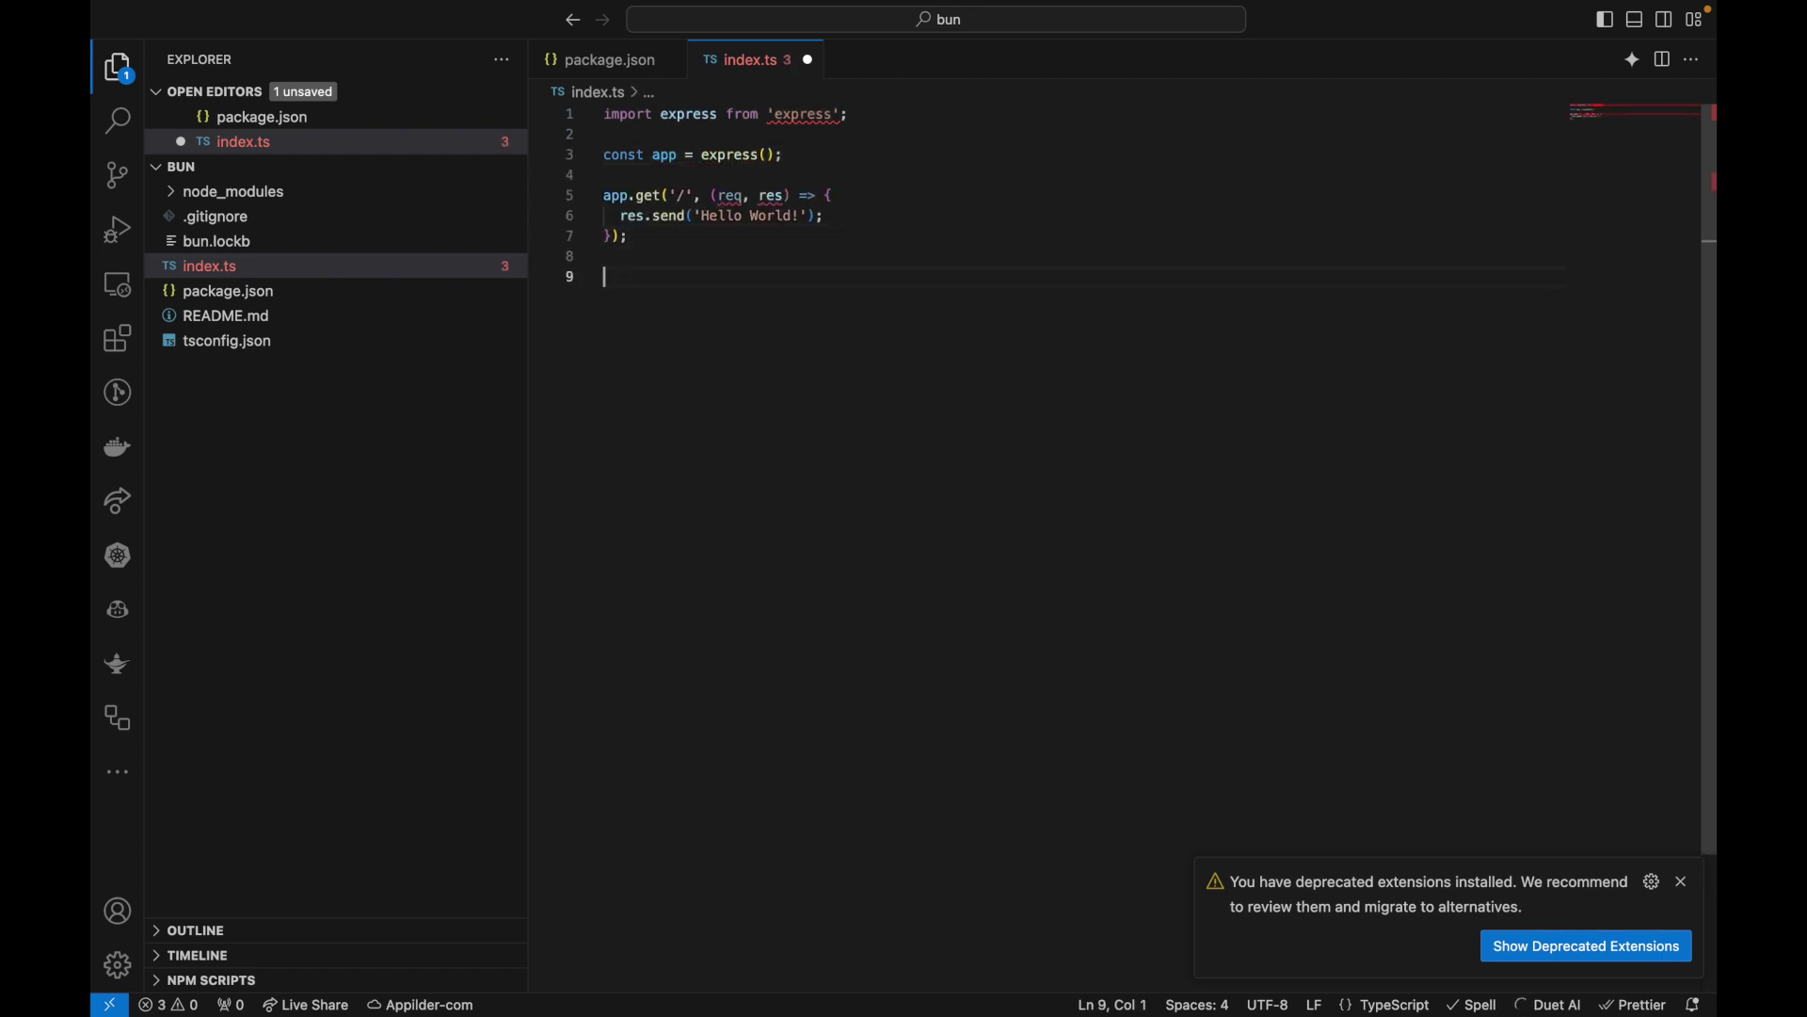
{"action": "type", "text": "cont"}
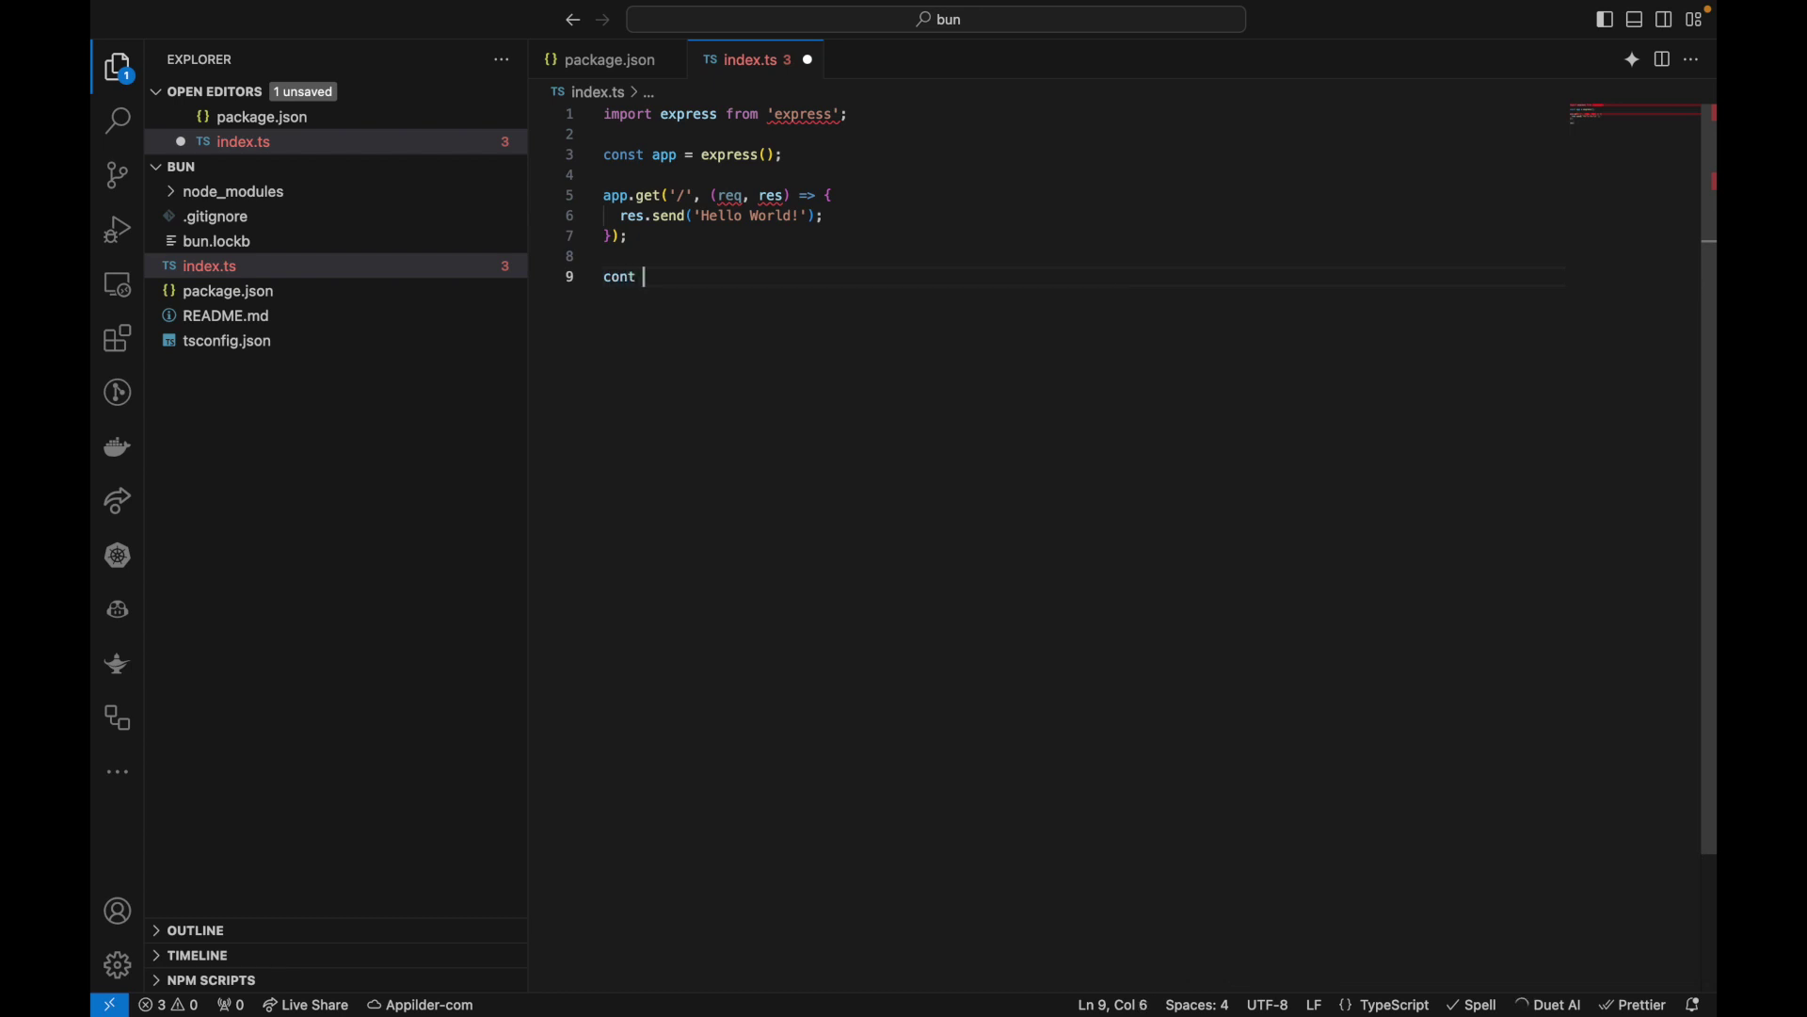
- Add a PORT constant defaulting to 3000 and an app.listen block, then save
{"action": "key", "text": "BackSpace"}
{"action": "key", "text": "BackSpace"}
{"action": "type", "text": "st PO"}
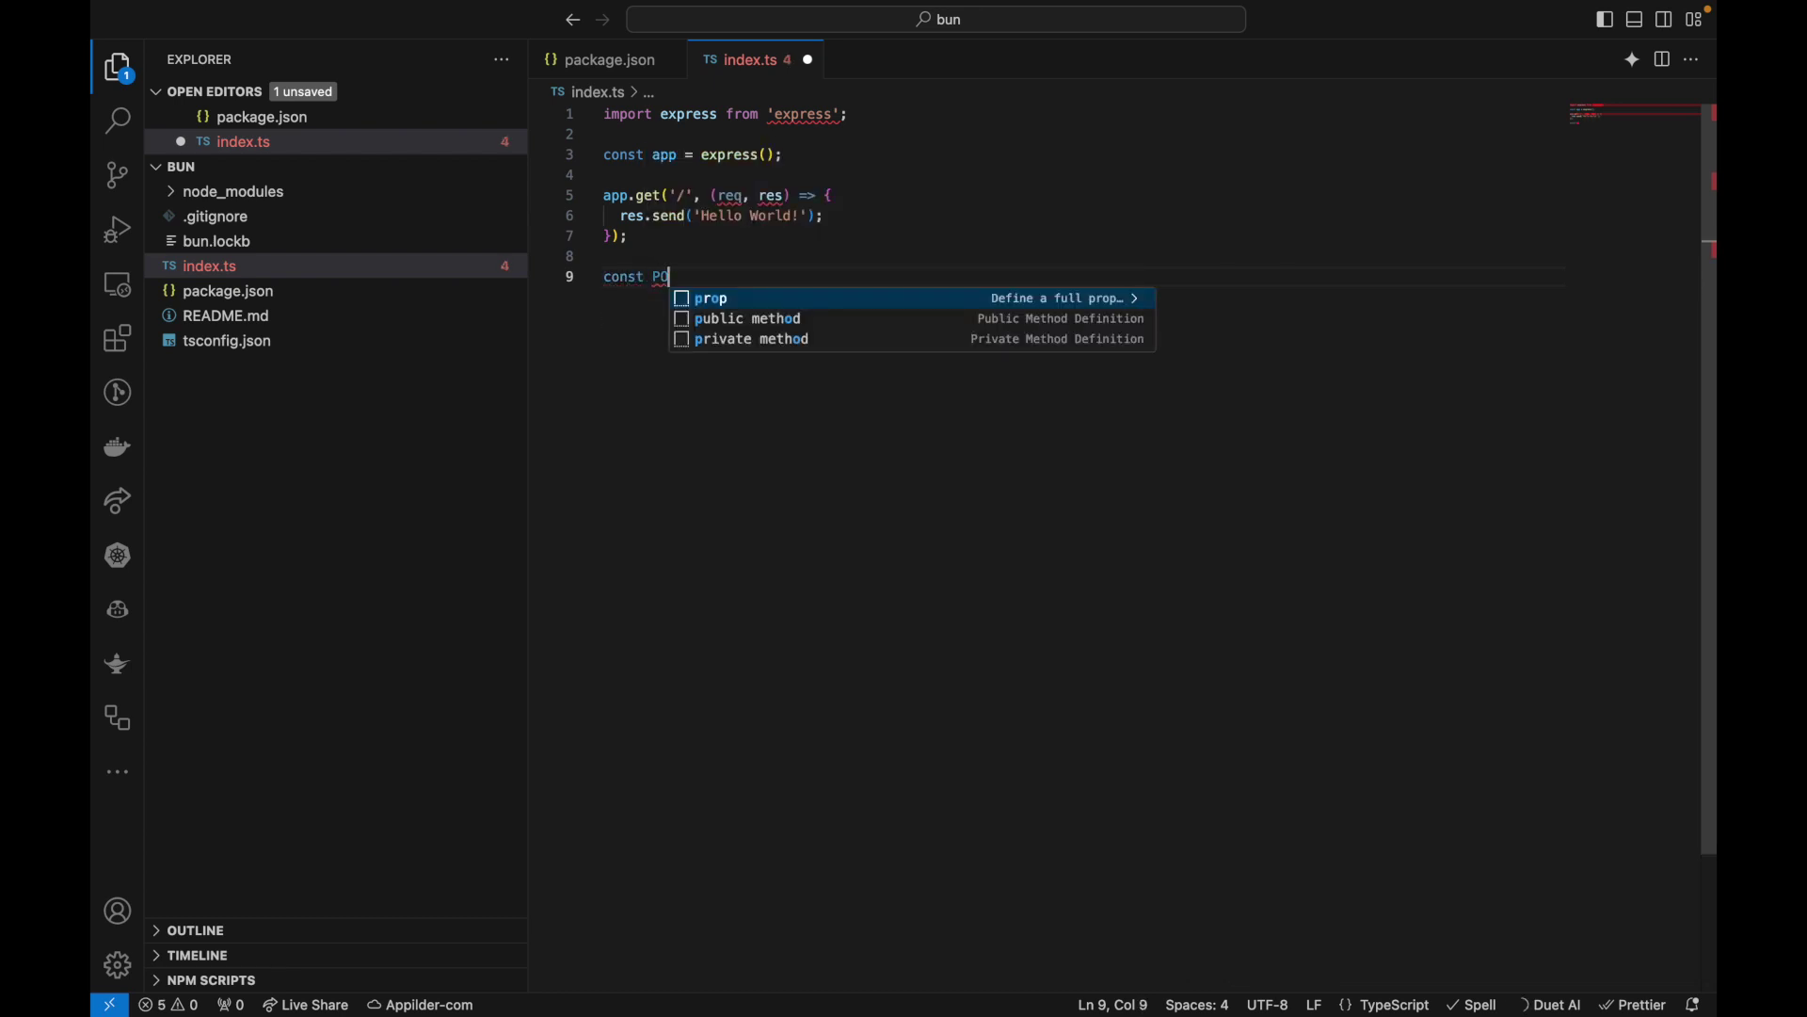
{"action": "type", "text": "RT"}
{"action": "key", "text": "Tab"}
{"action": "key", "text": "Return"}
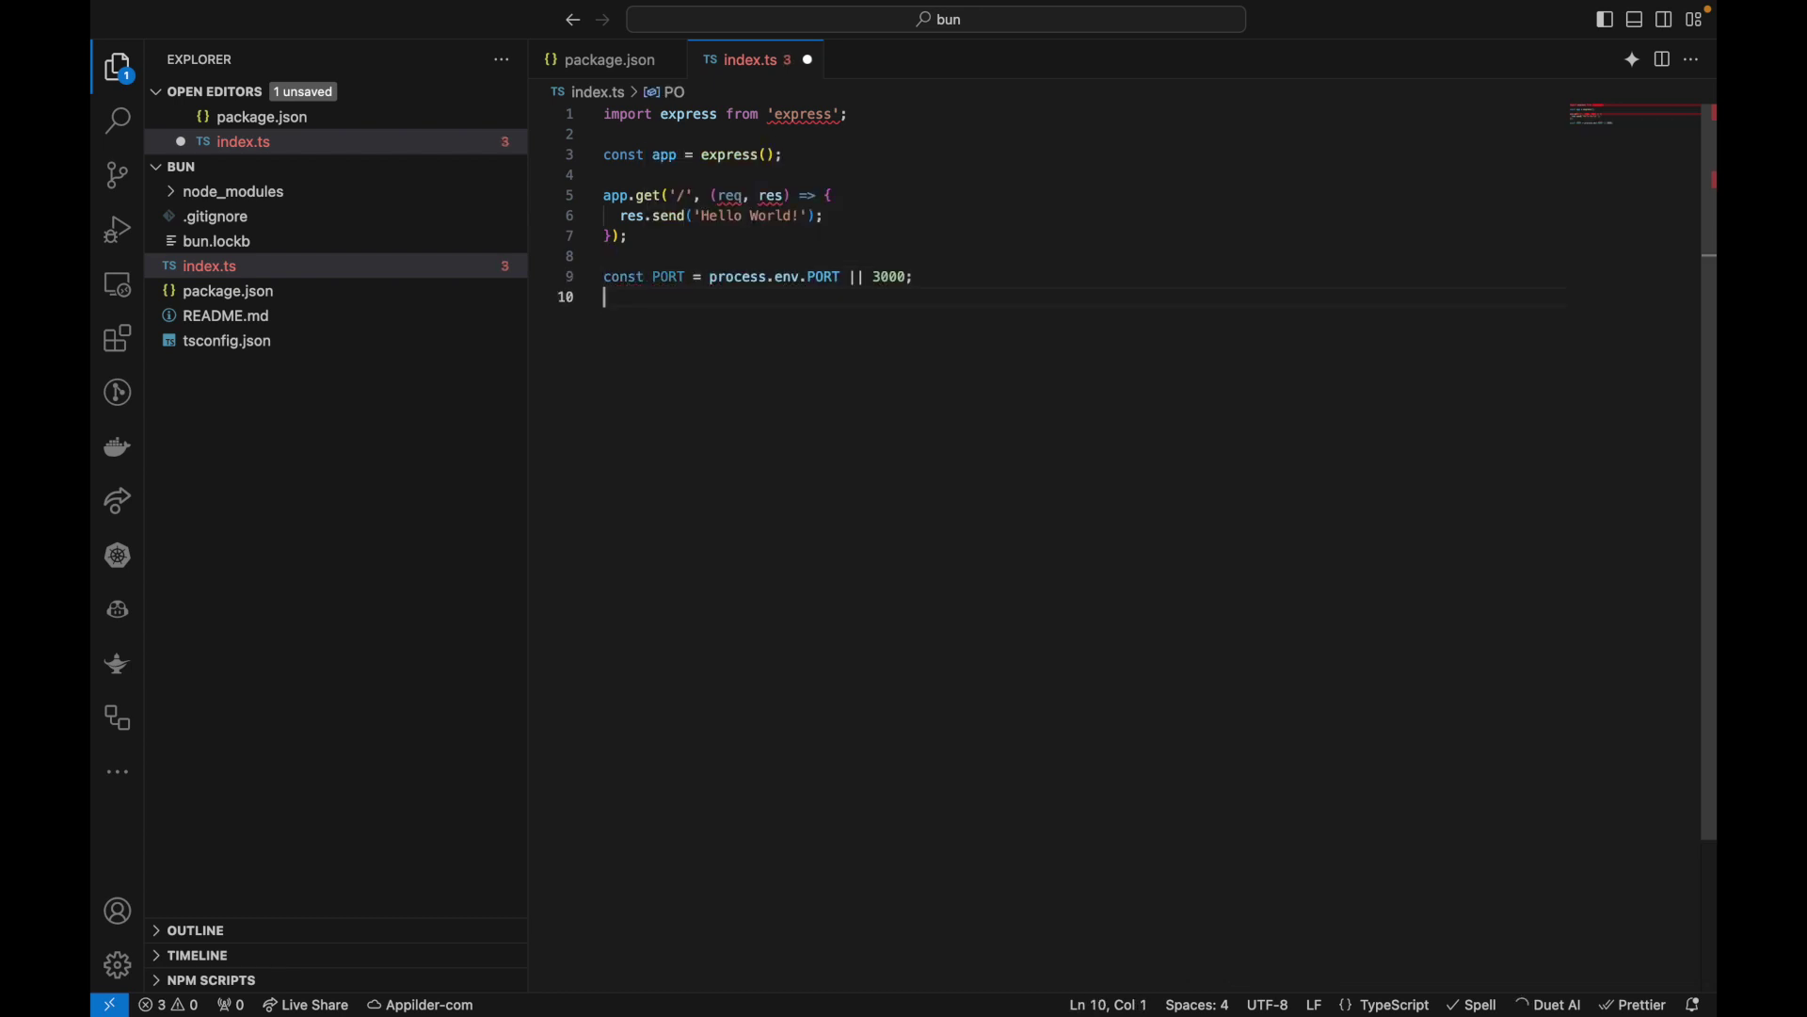
{"action": "key", "text": "Return"}
{"action": "key", "text": "Tab"}
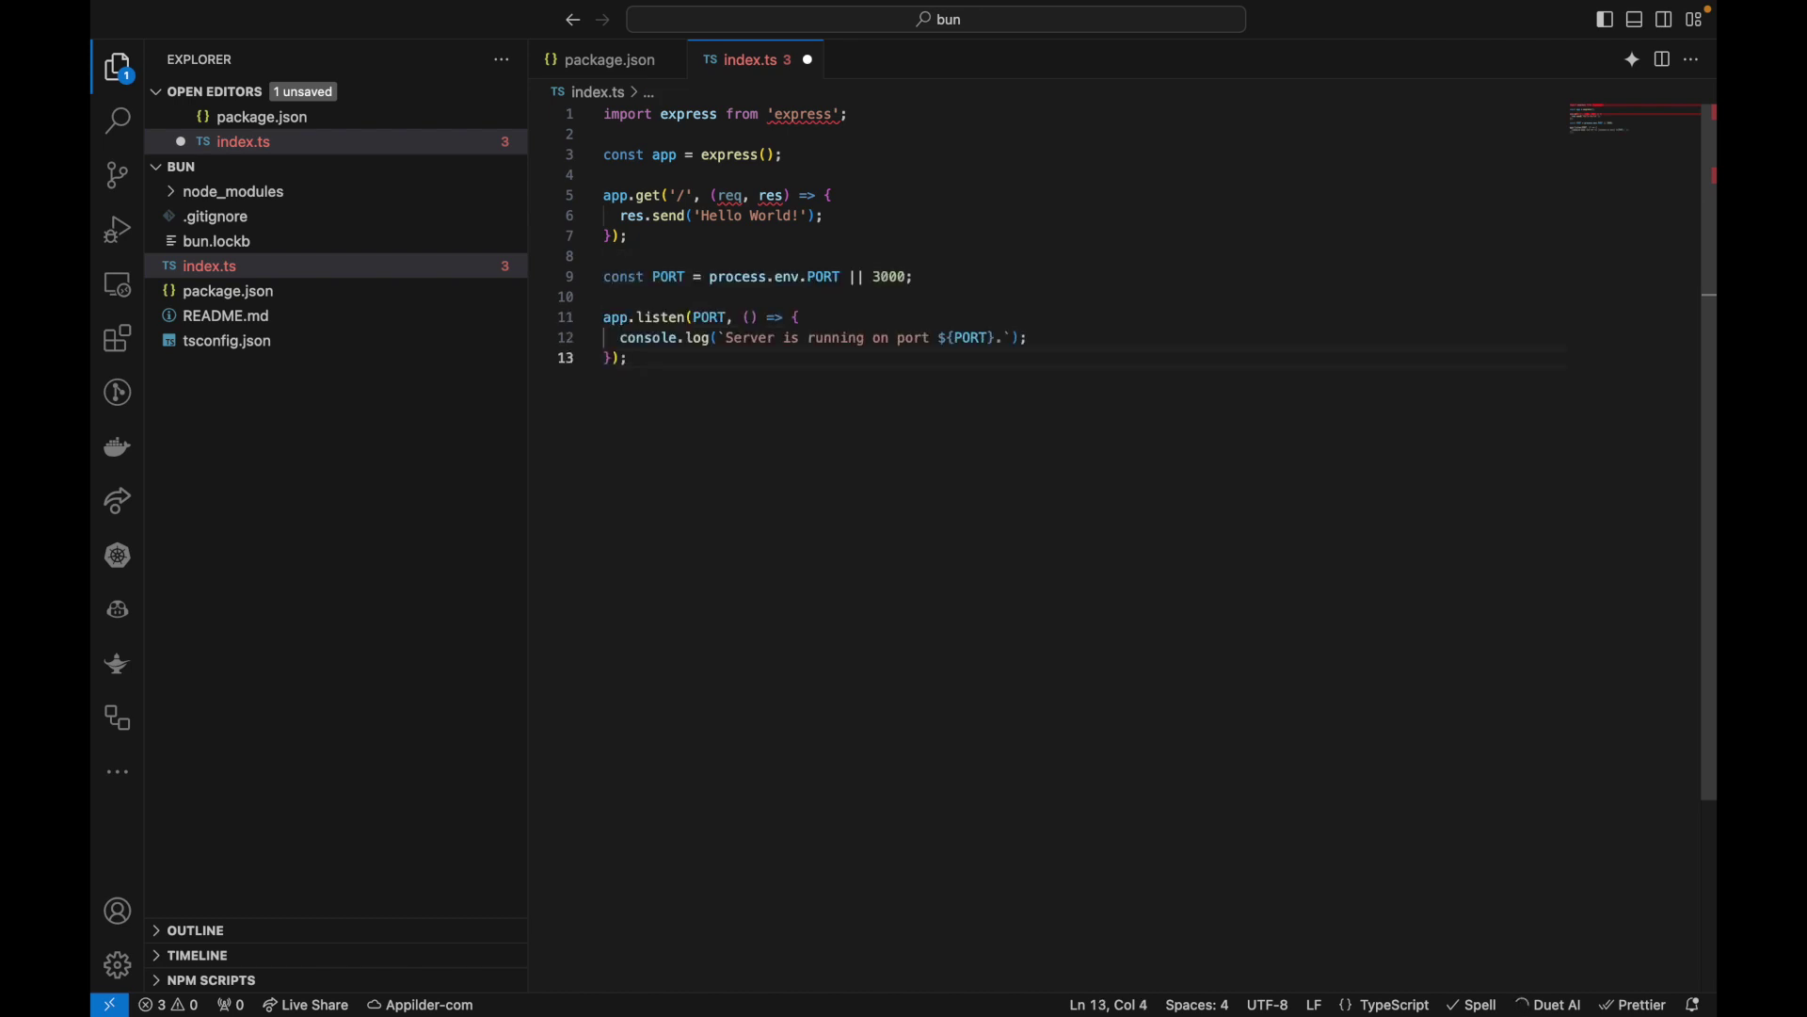
{"action": "key", "text": "cmd+s"}
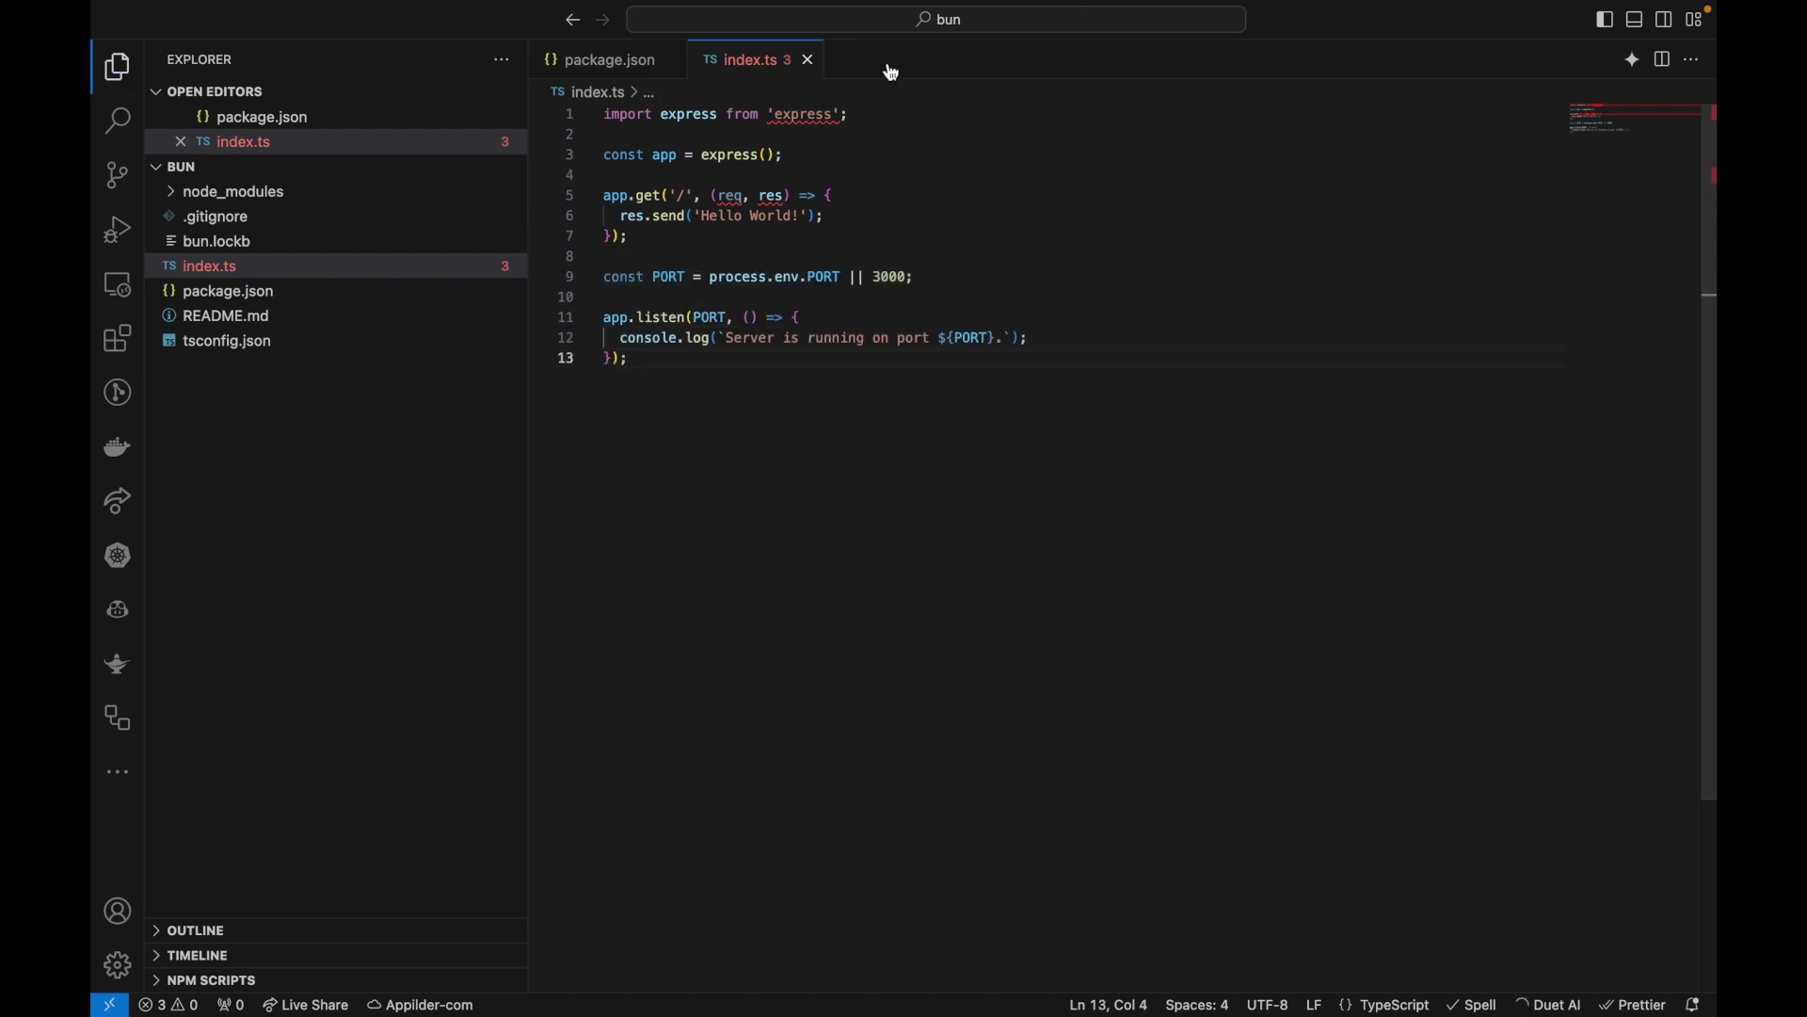
{"action": "mouse_move", "coordinate": [803, 114]}
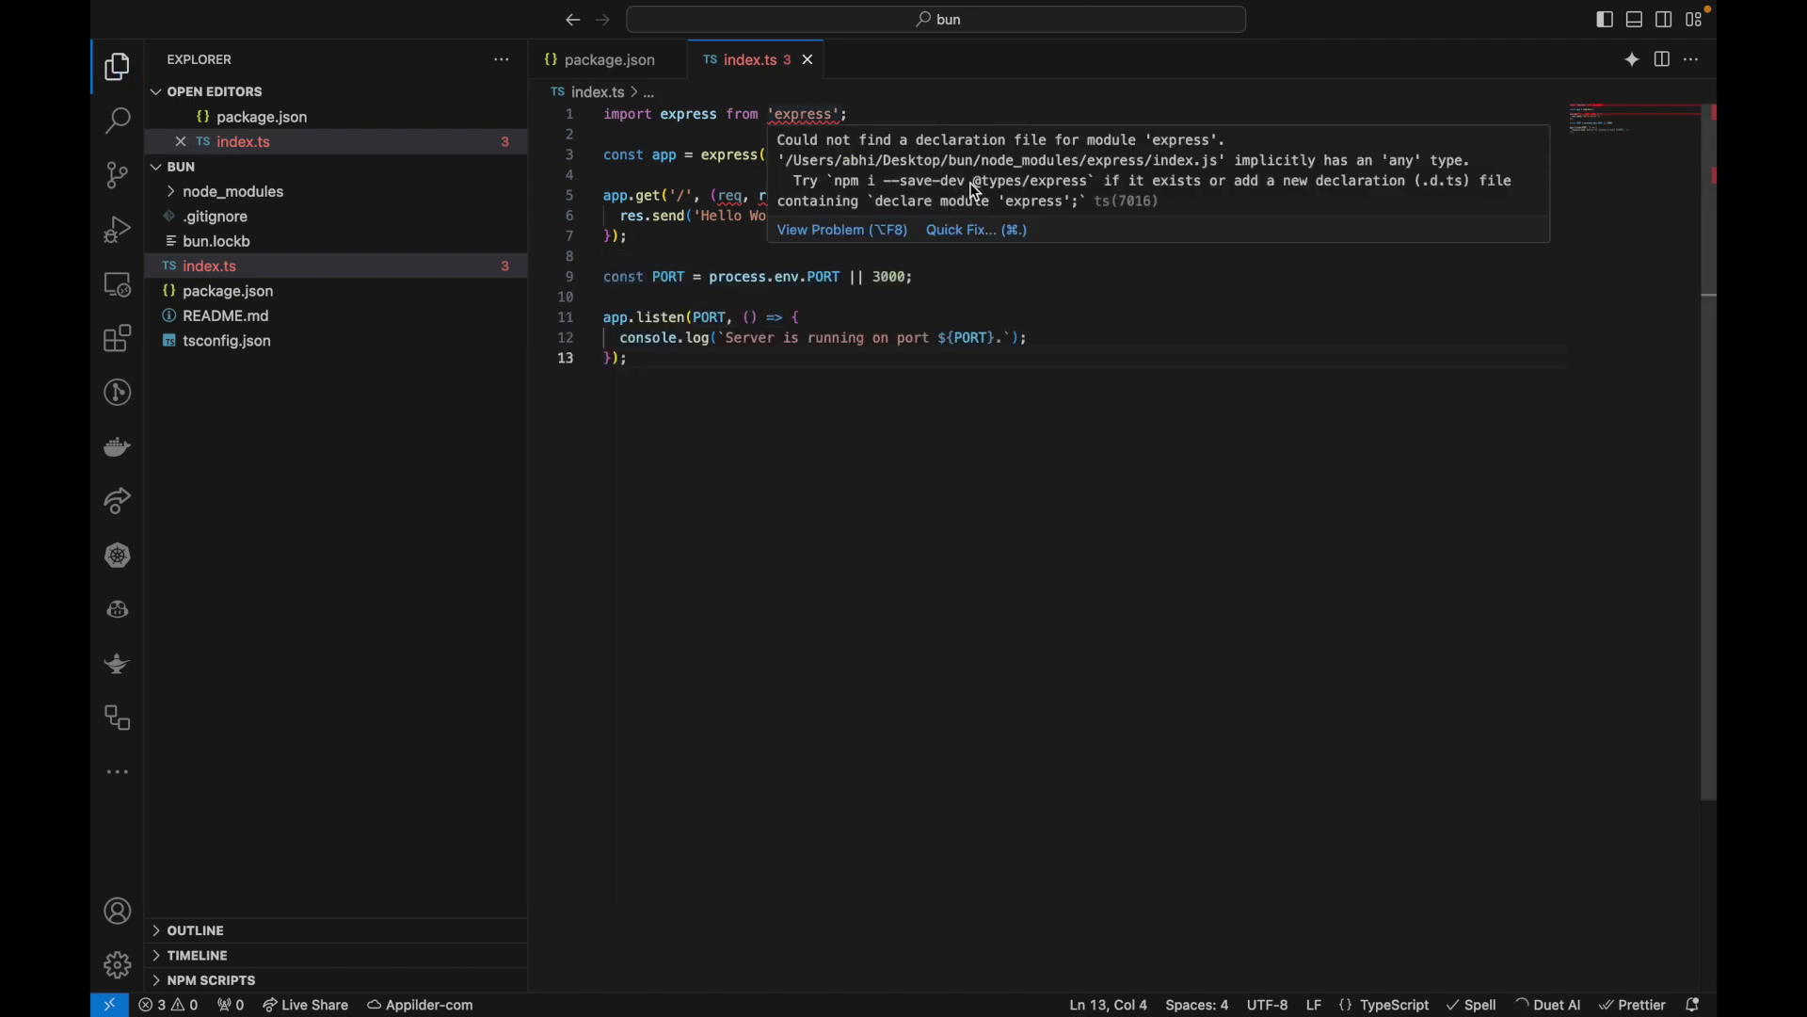
{"action": "left_click_drag", "start_coordinate": [972, 181], "coordinate": [1089, 181]}
{"action": "key", "text": "super+c"}
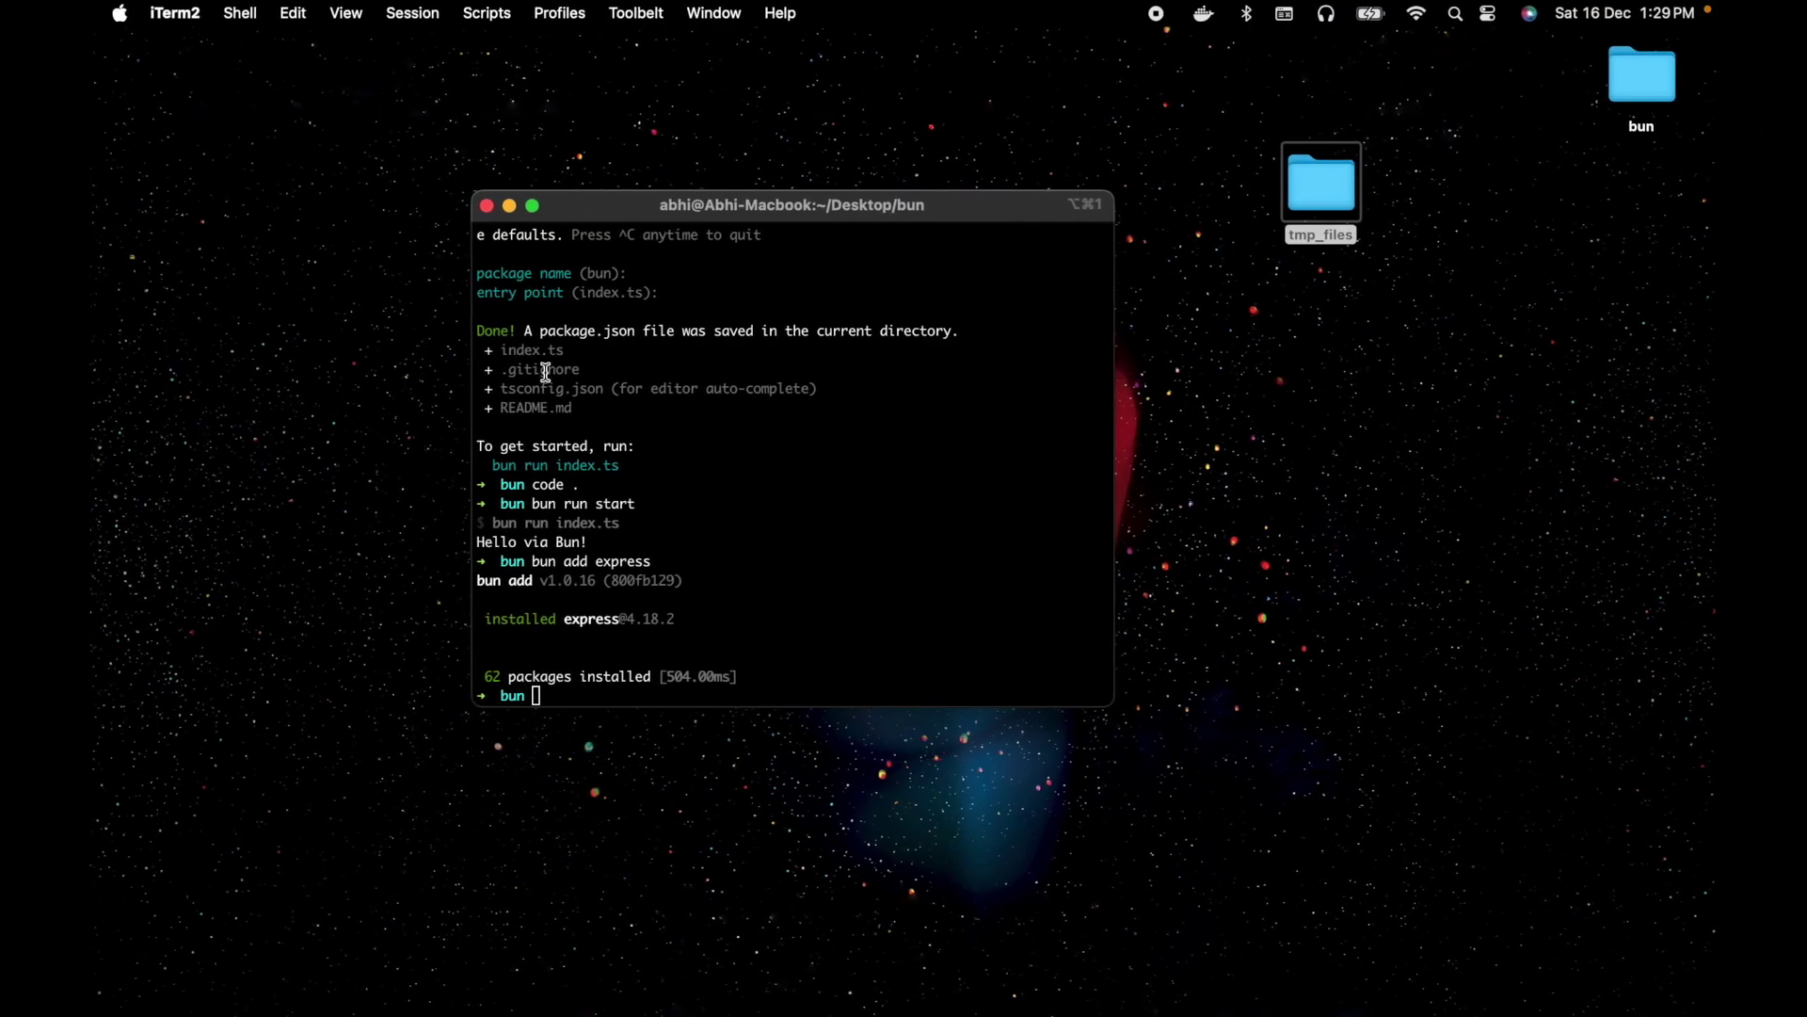
{"action": "type", "text": "bun a"}
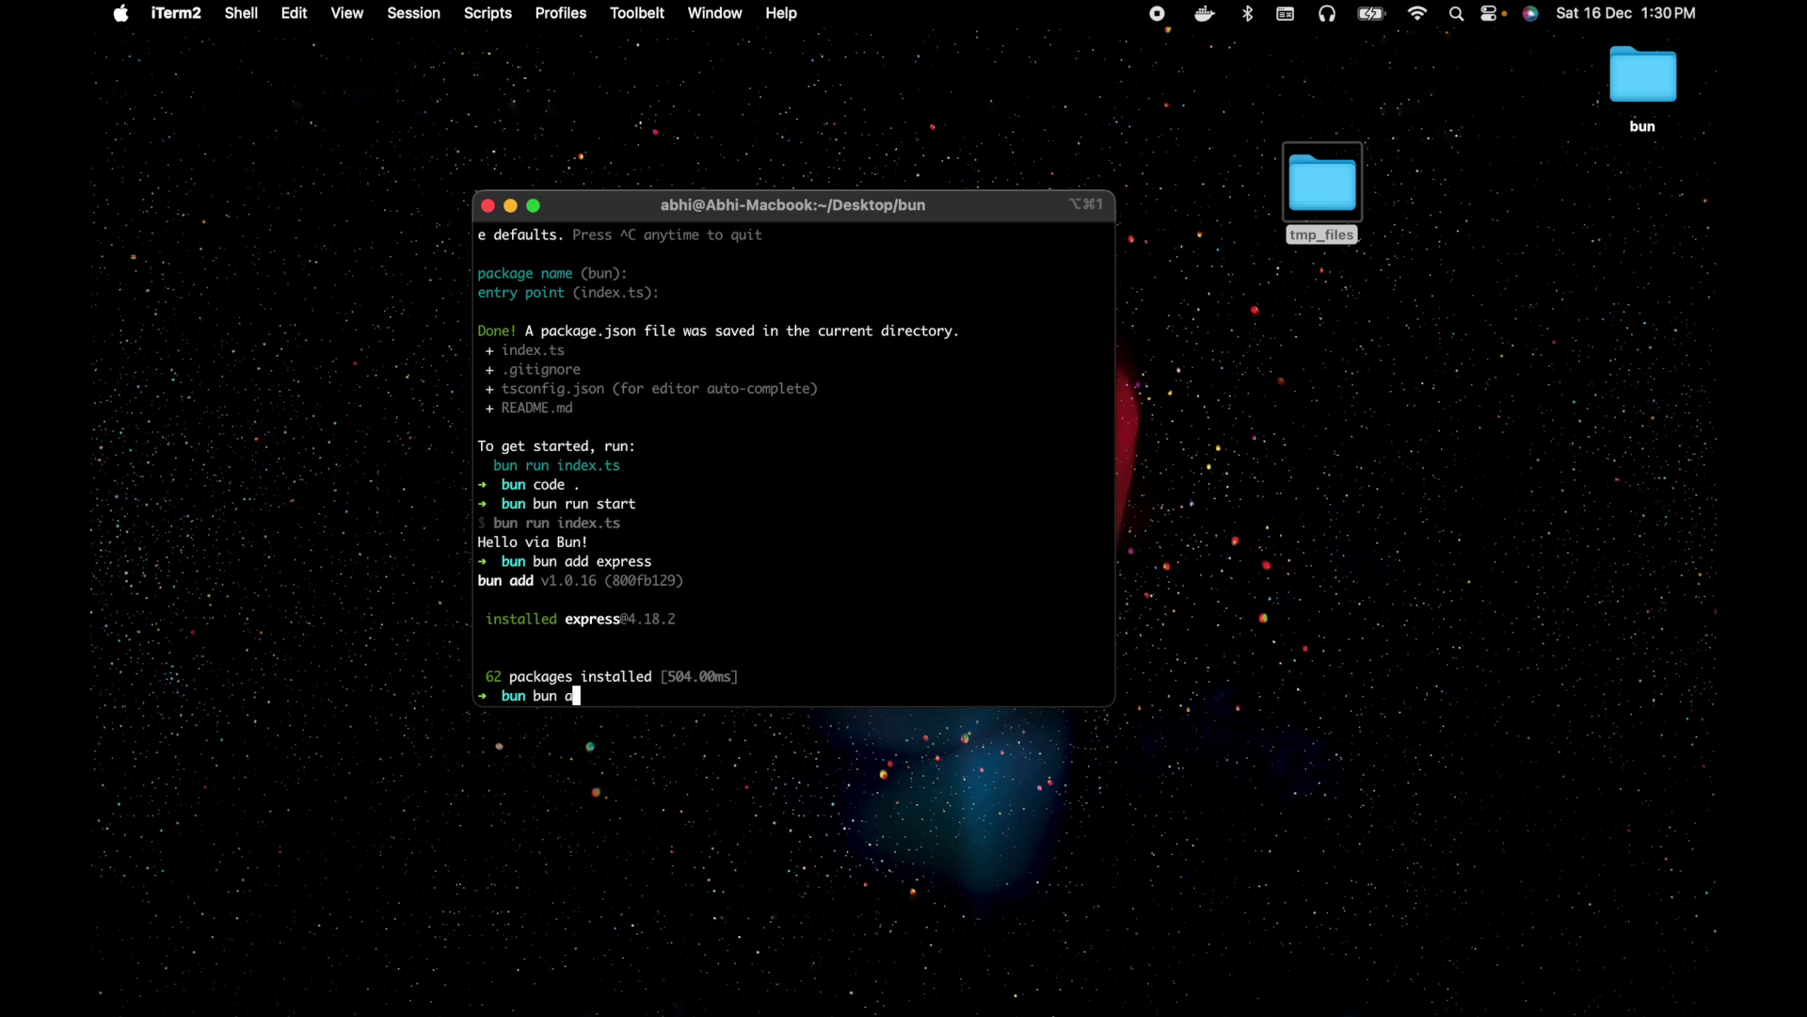
{"action": "type", "text": "dd -D"}
{"action": "key", "text": "super+v"}
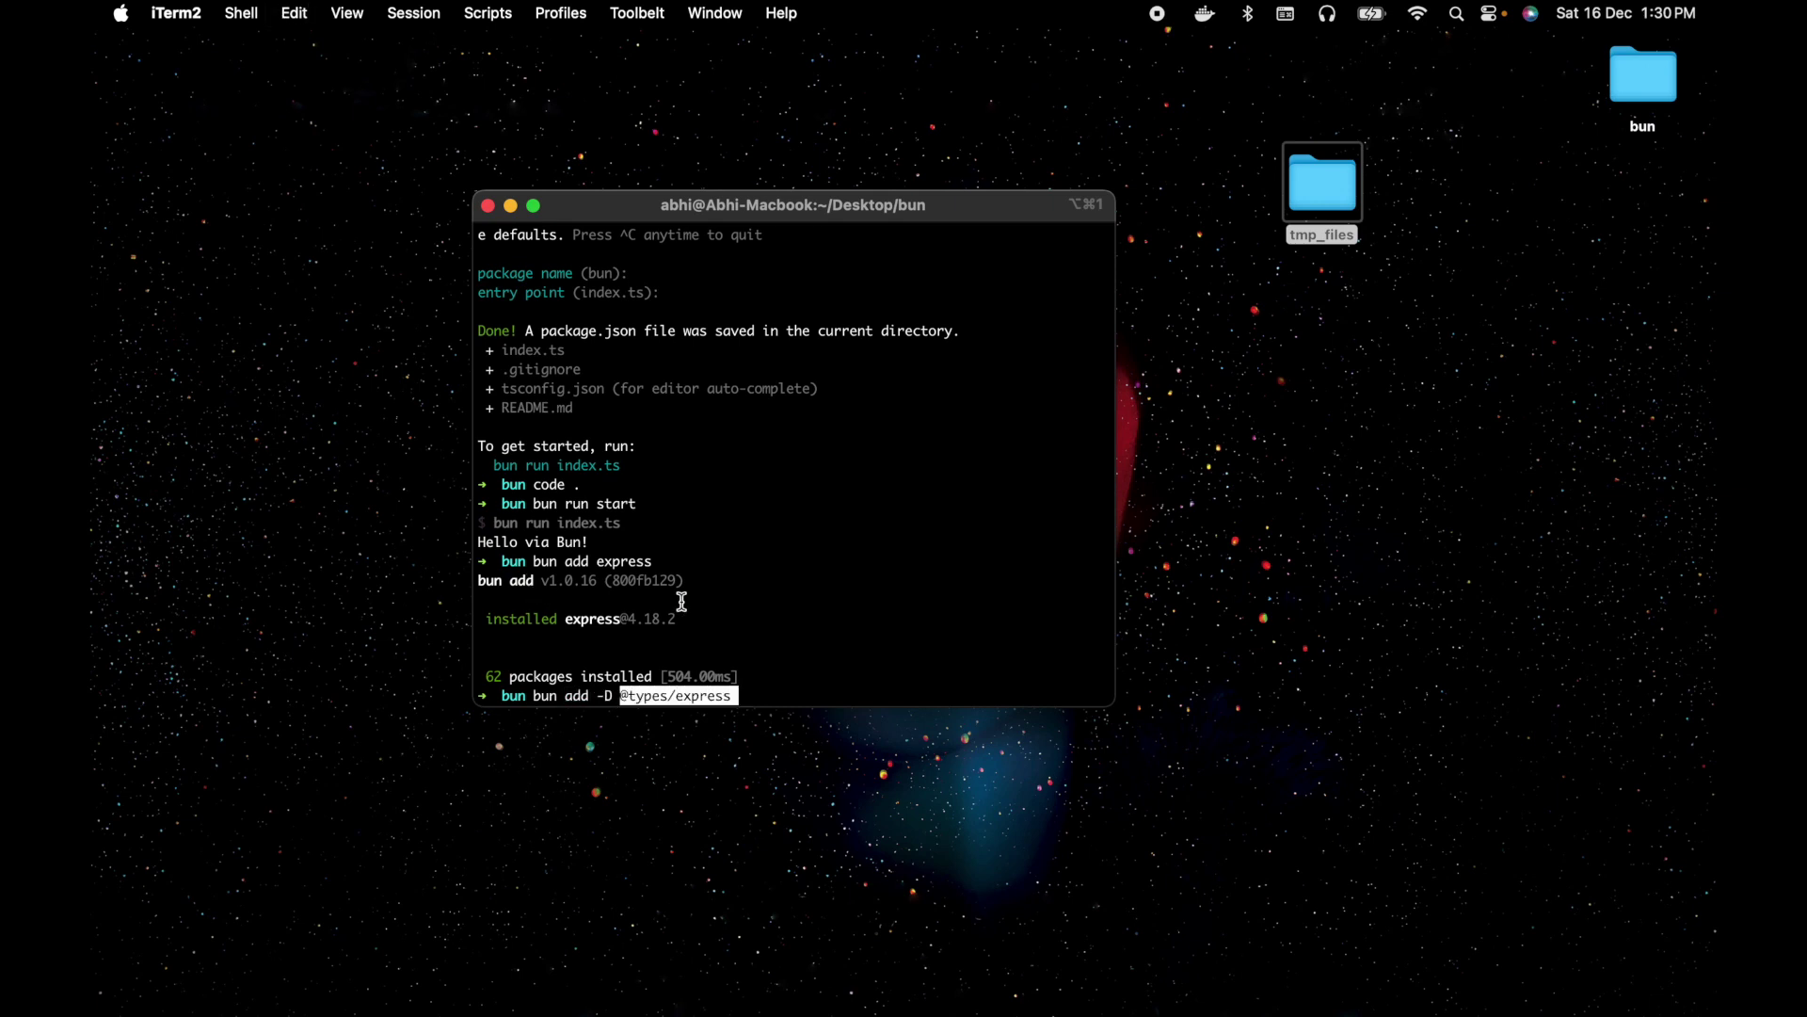
{"action": "key", "text": "Return"}
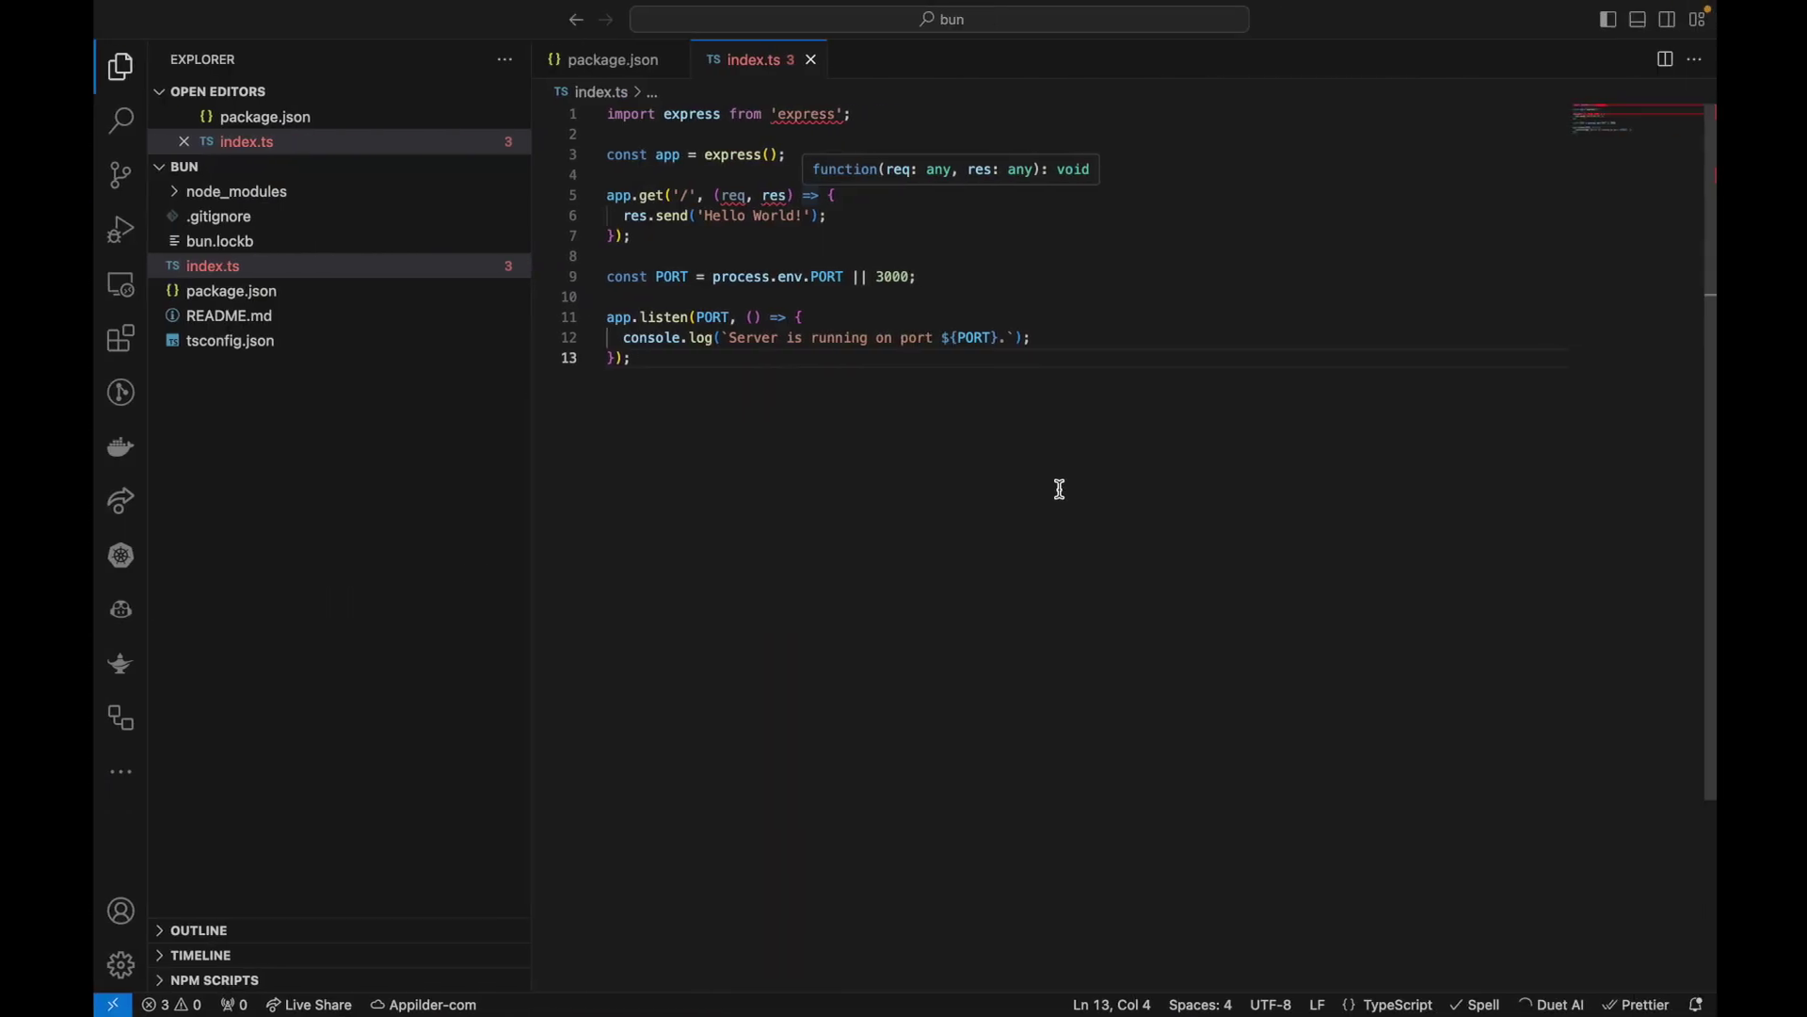
{"action": "left_click", "coordinate": [807, 215]}
{"action": "left_click", "coordinate": [818, 135]}
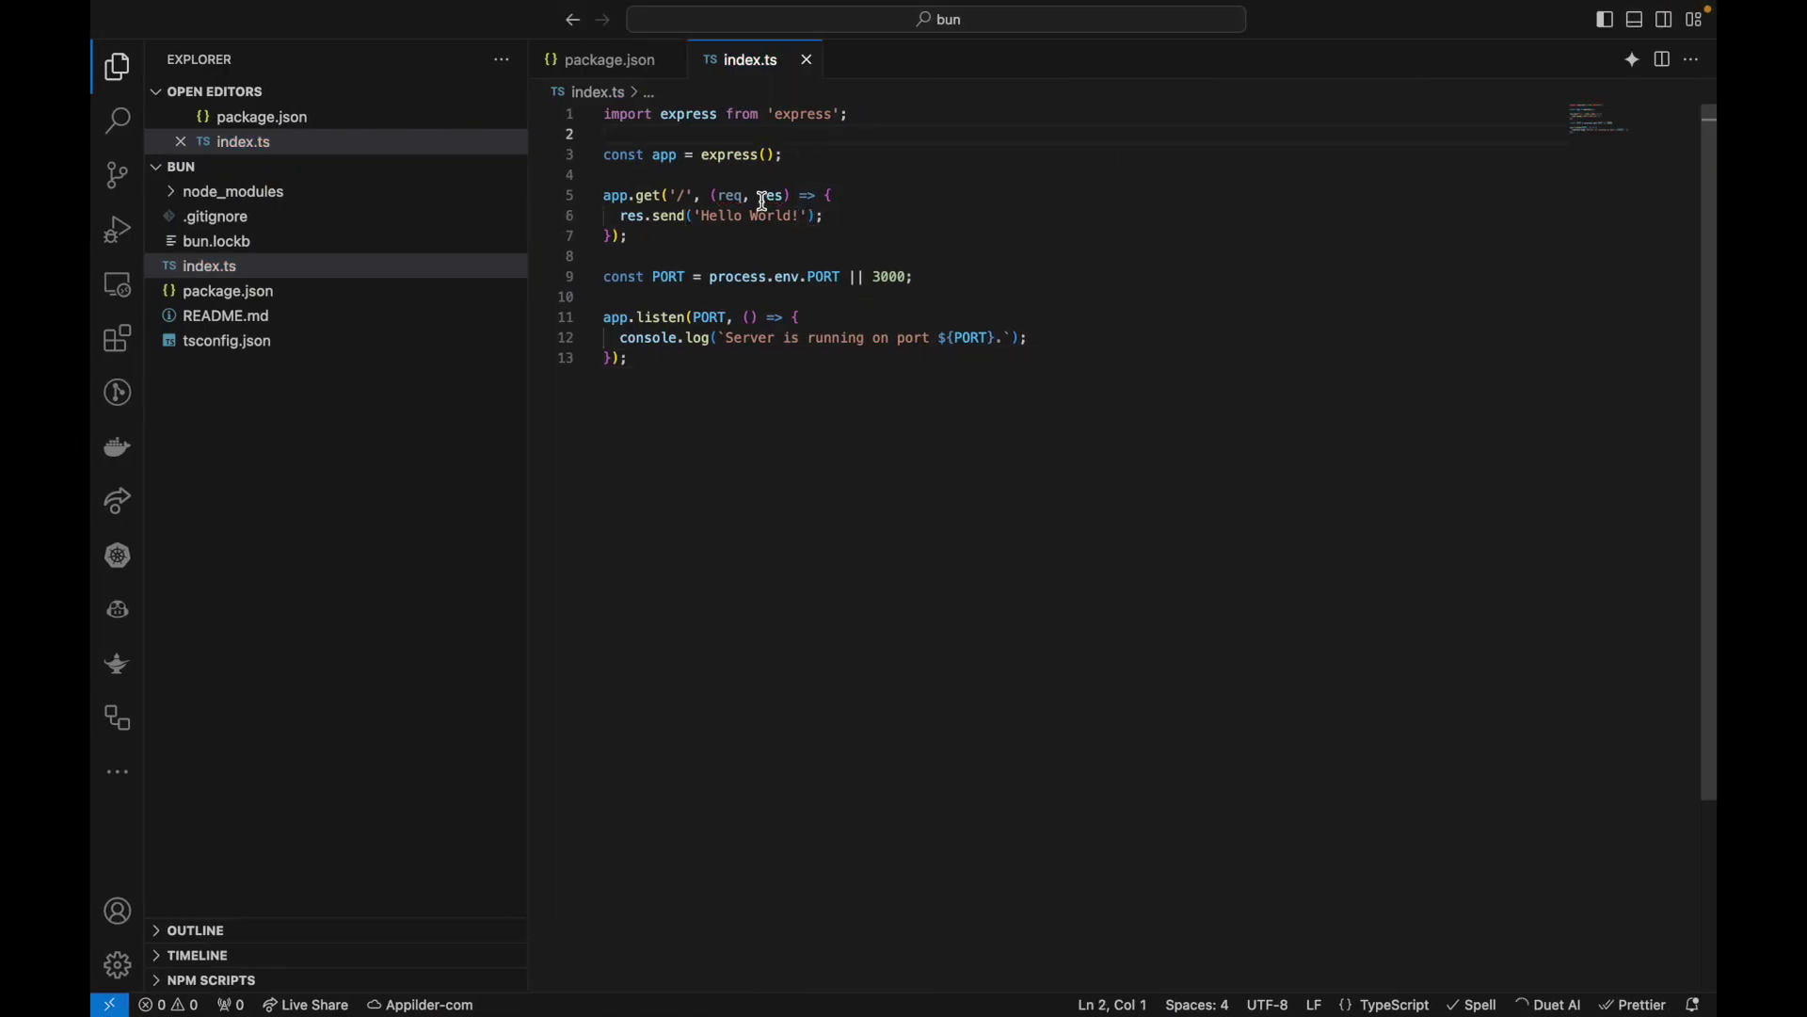
{"action": "left_click", "coordinate": [756, 276]}
{"action": "left_click", "coordinate": [752, 405]}
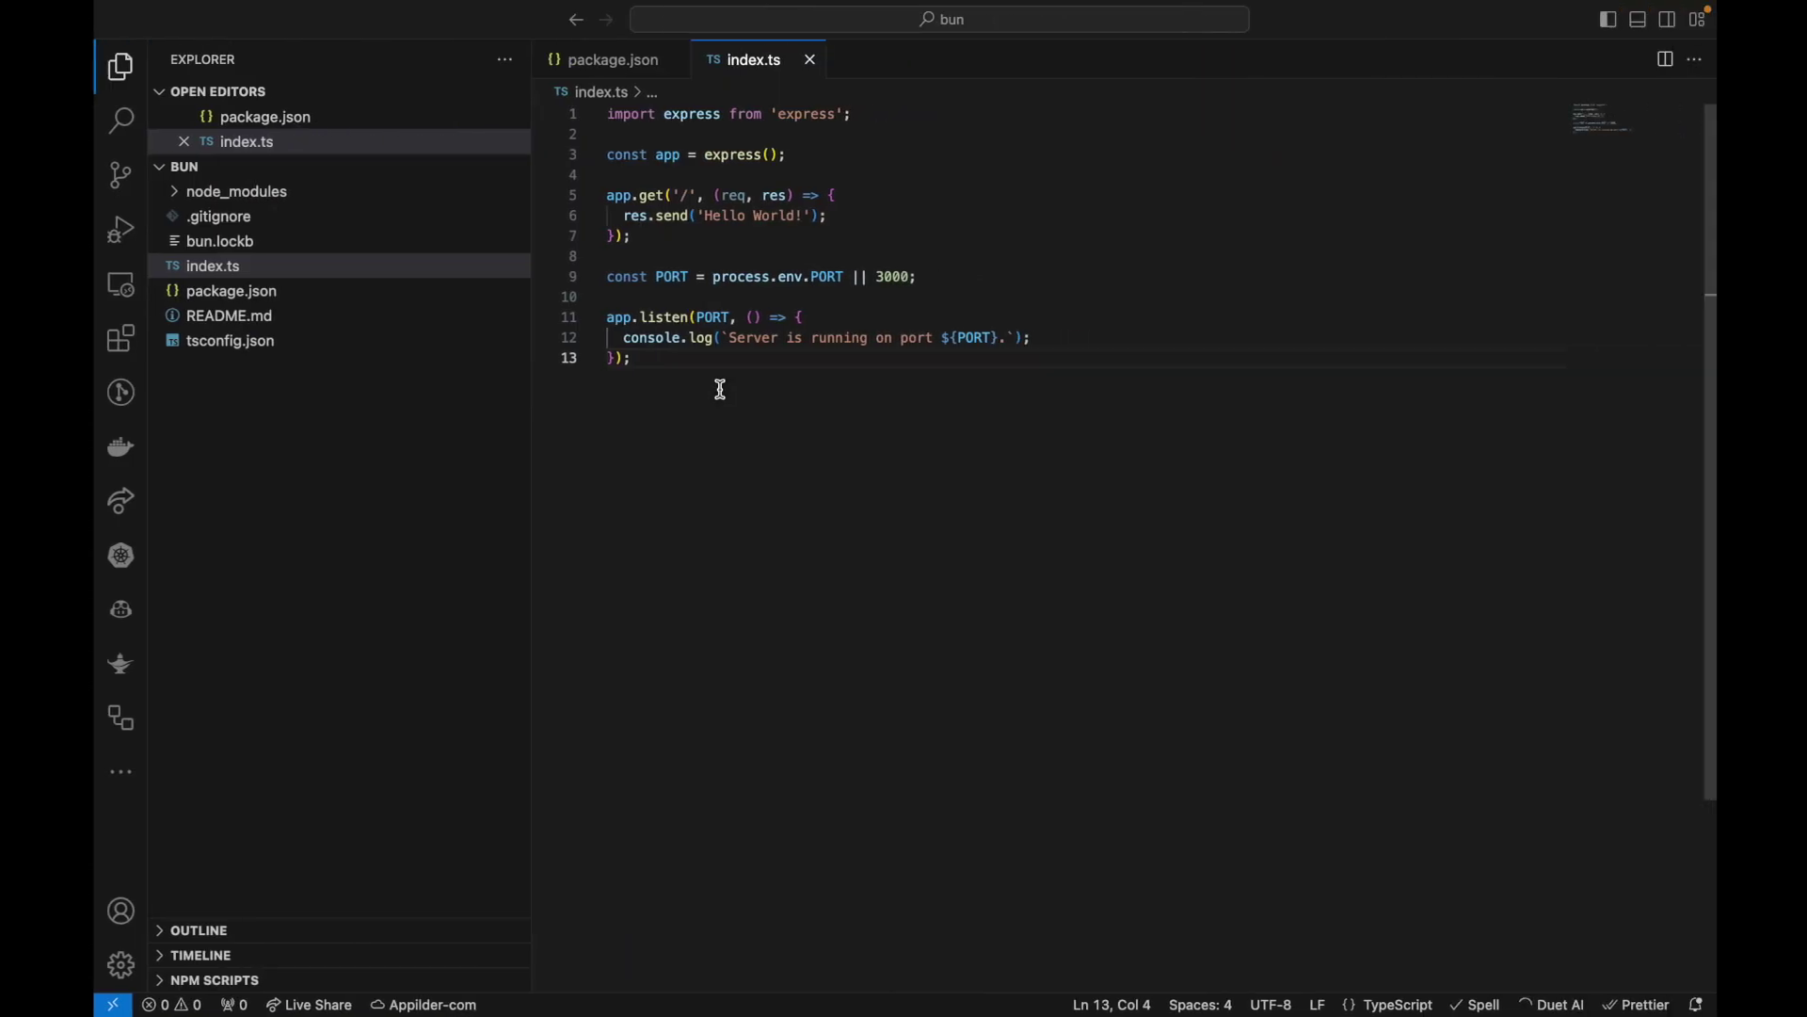
{"action": "left_click", "coordinate": [240, 291]}
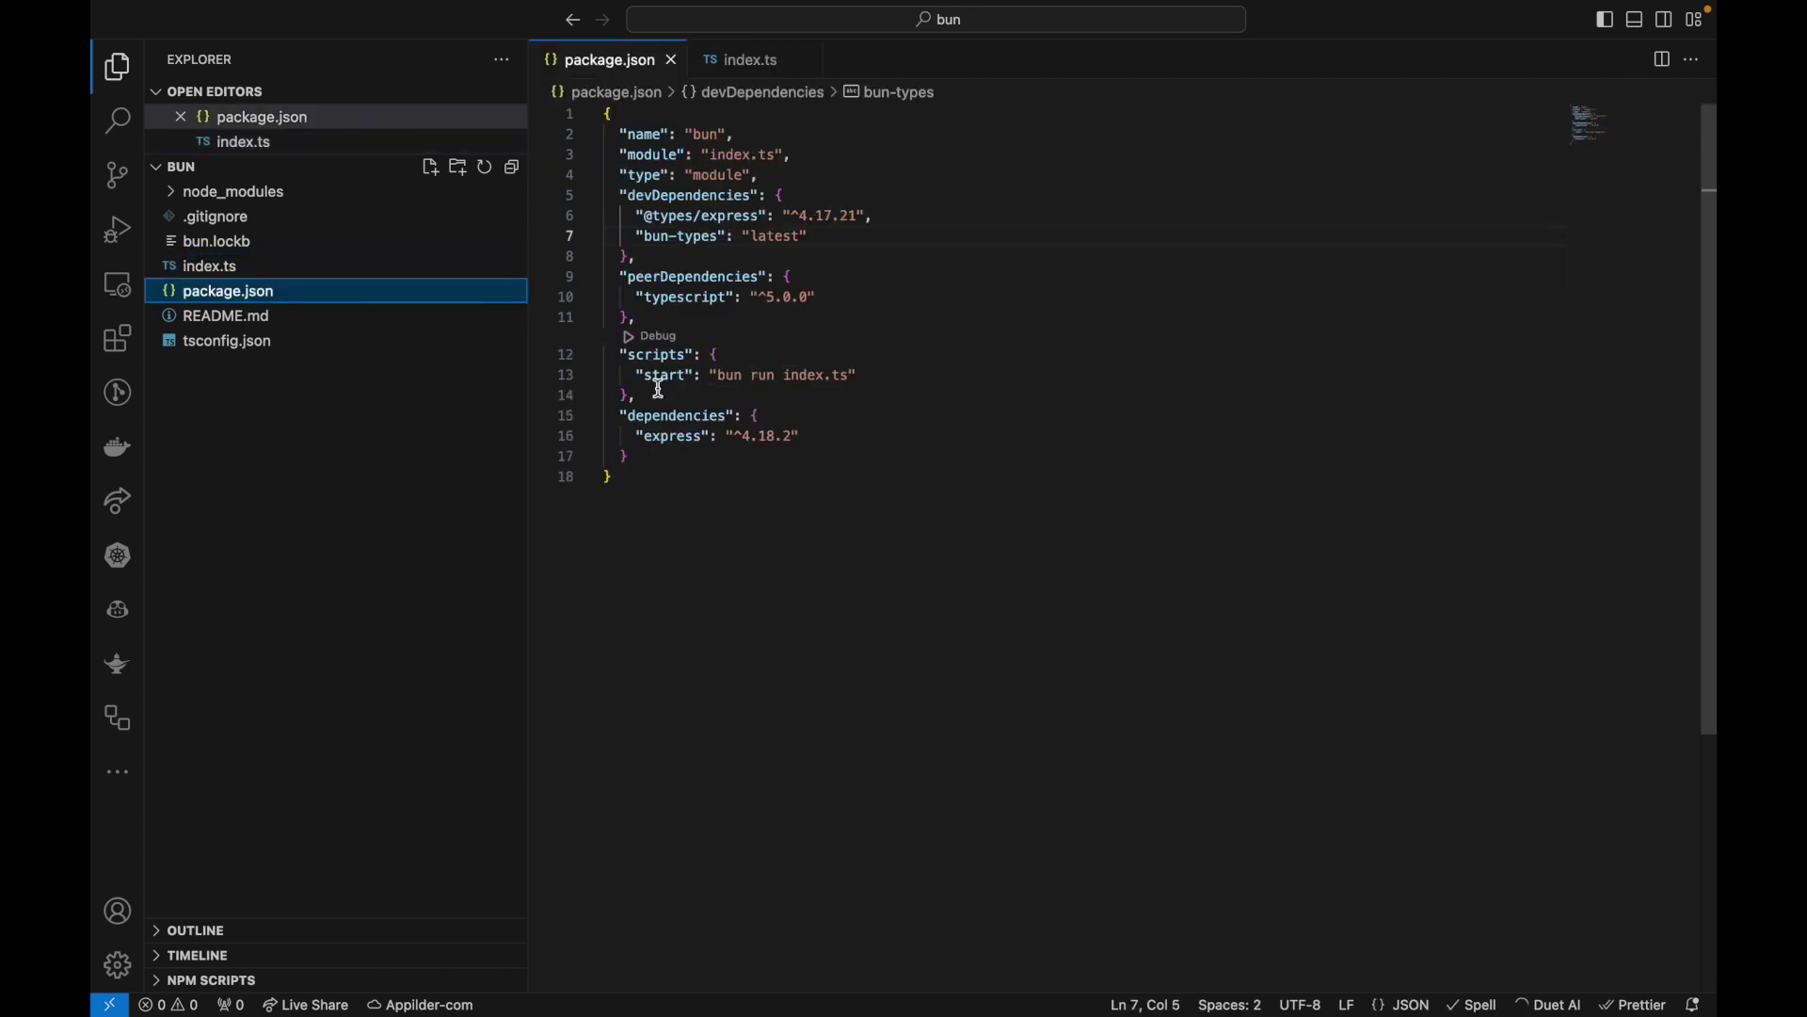
- Add a "dev": "bun --watch run index.ts" script below start and save package.json
{"action": "left_click", "coordinate": [657, 388]}
{"action": "left_click", "coordinate": [733, 375]}
{"action": "type", "text": ","}
{"action": "key", "text": "Return"}
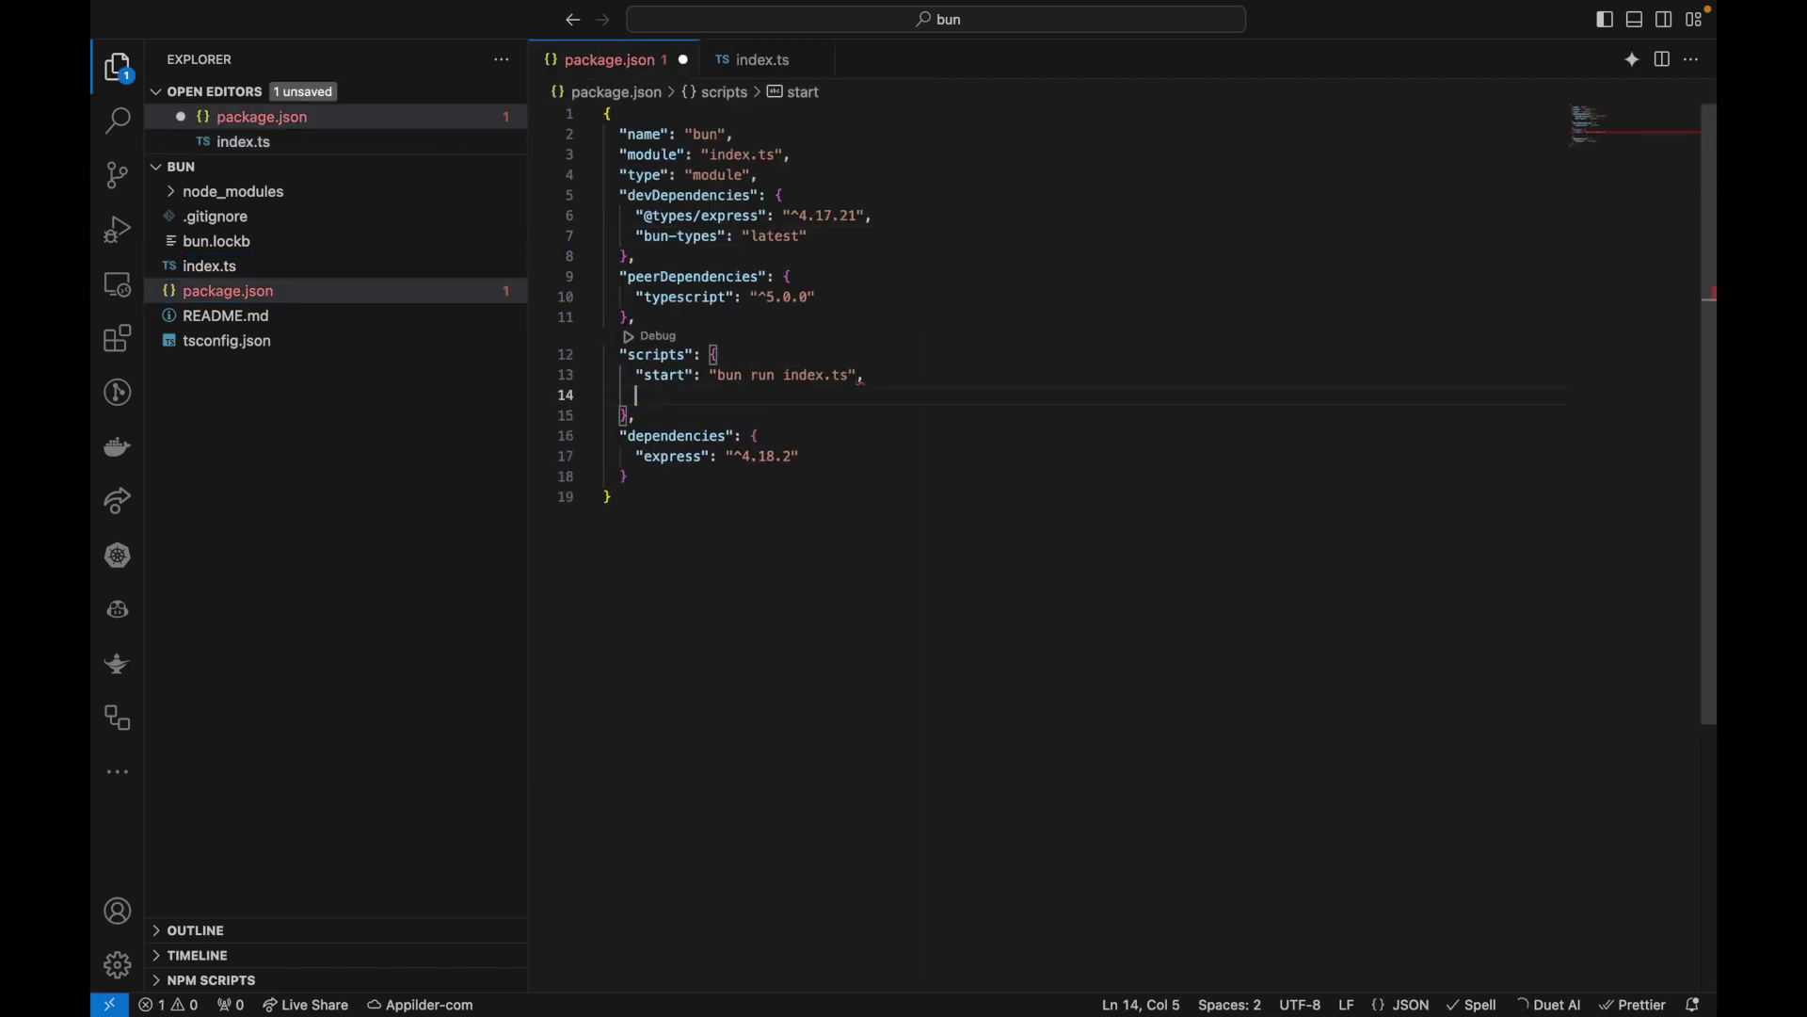
{"action": "type", "text": "\"dev\""}
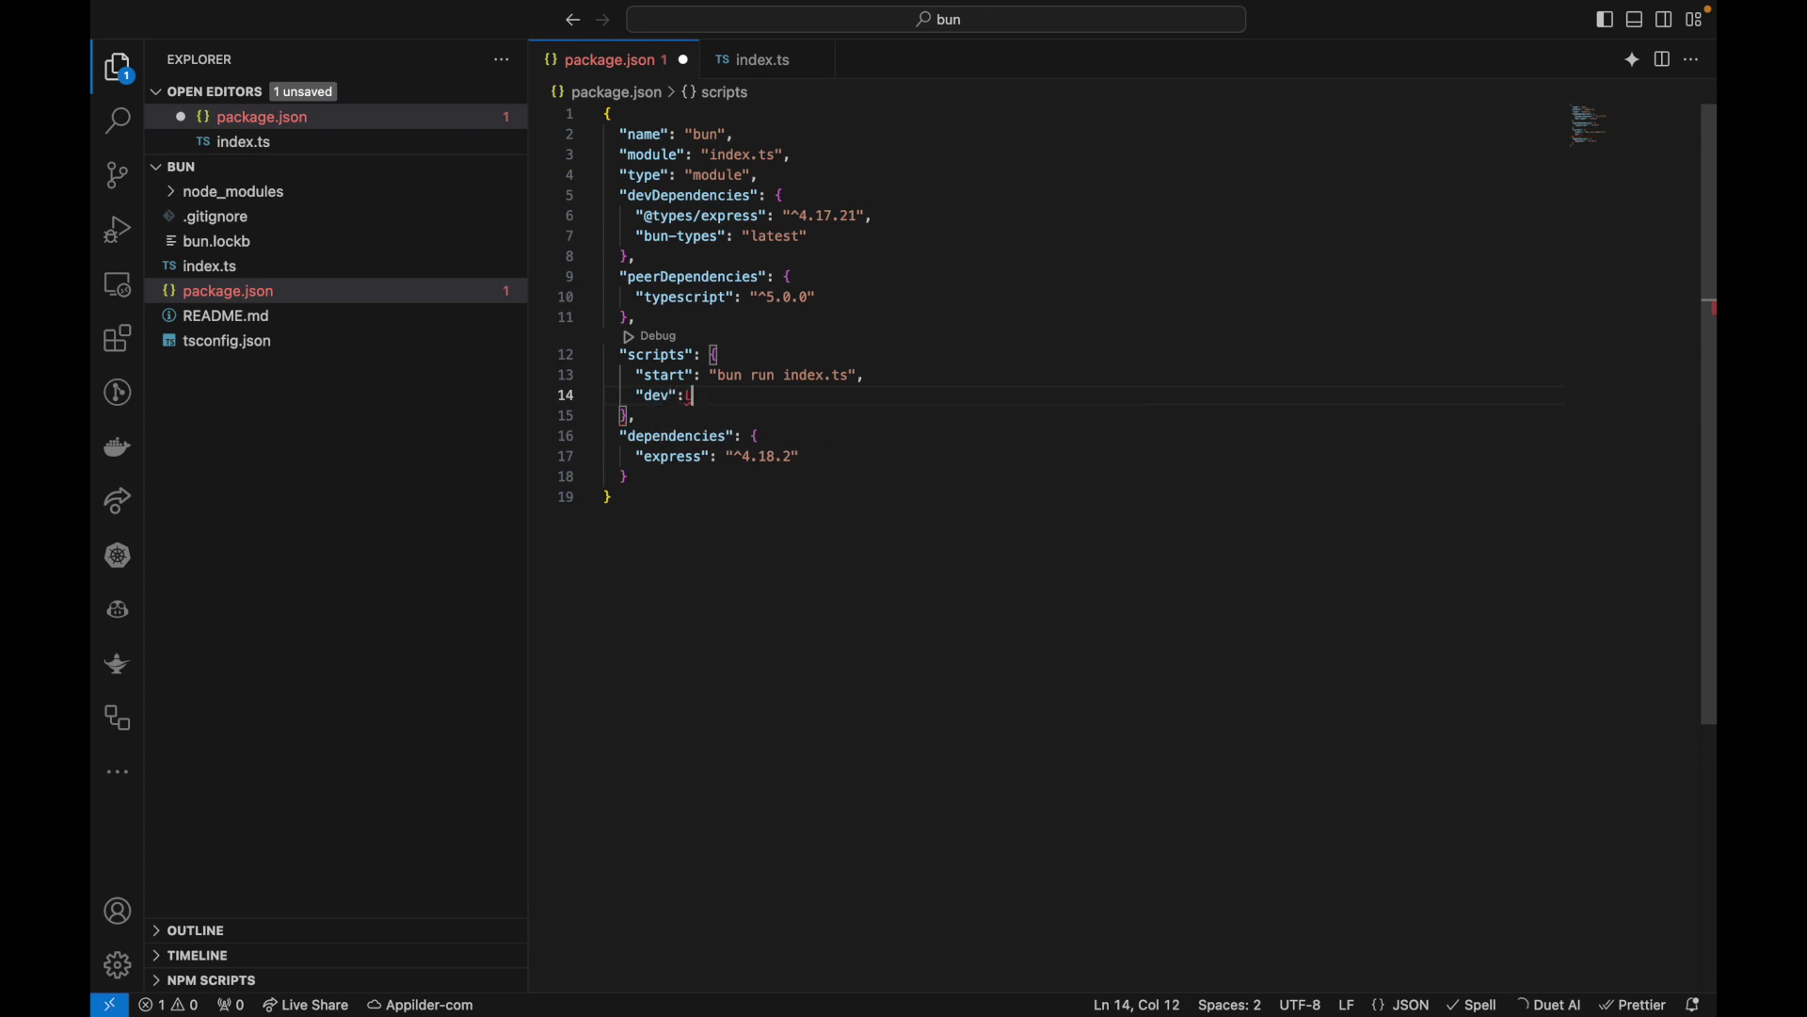
{"action": "type", "text": ": \"bun --wat"}
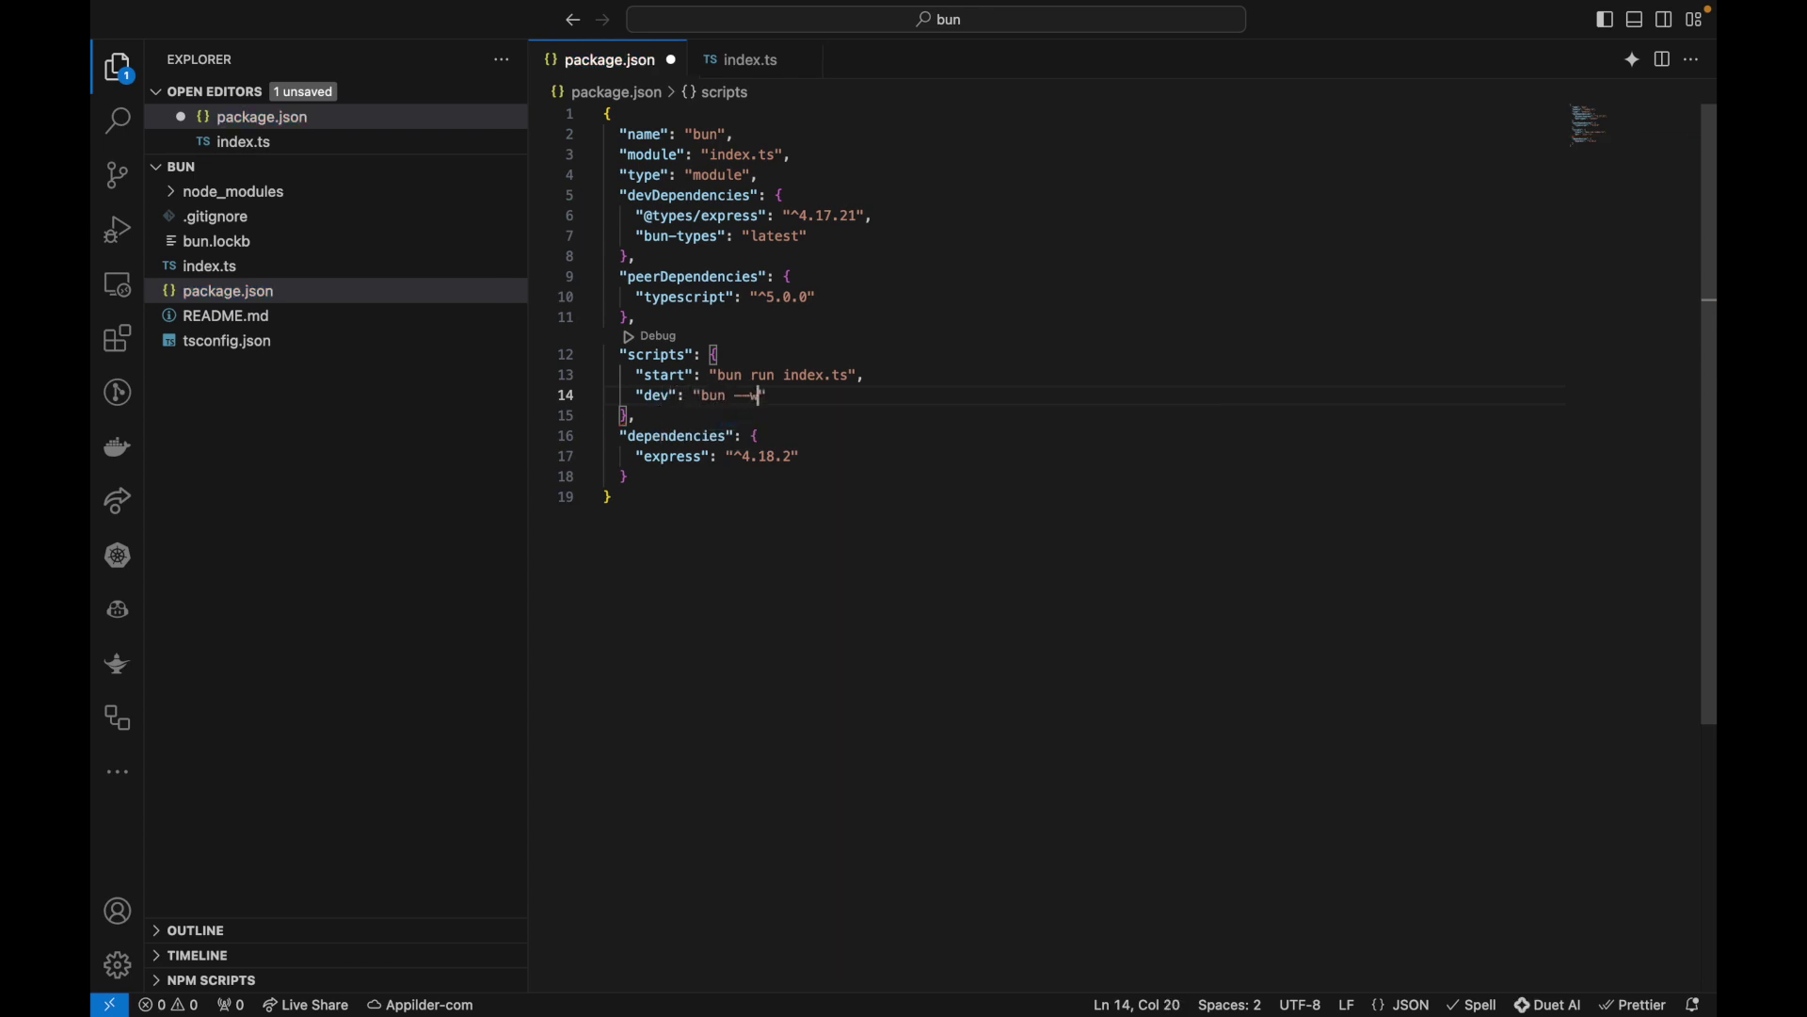
{"action": "type", "text": "ch"}
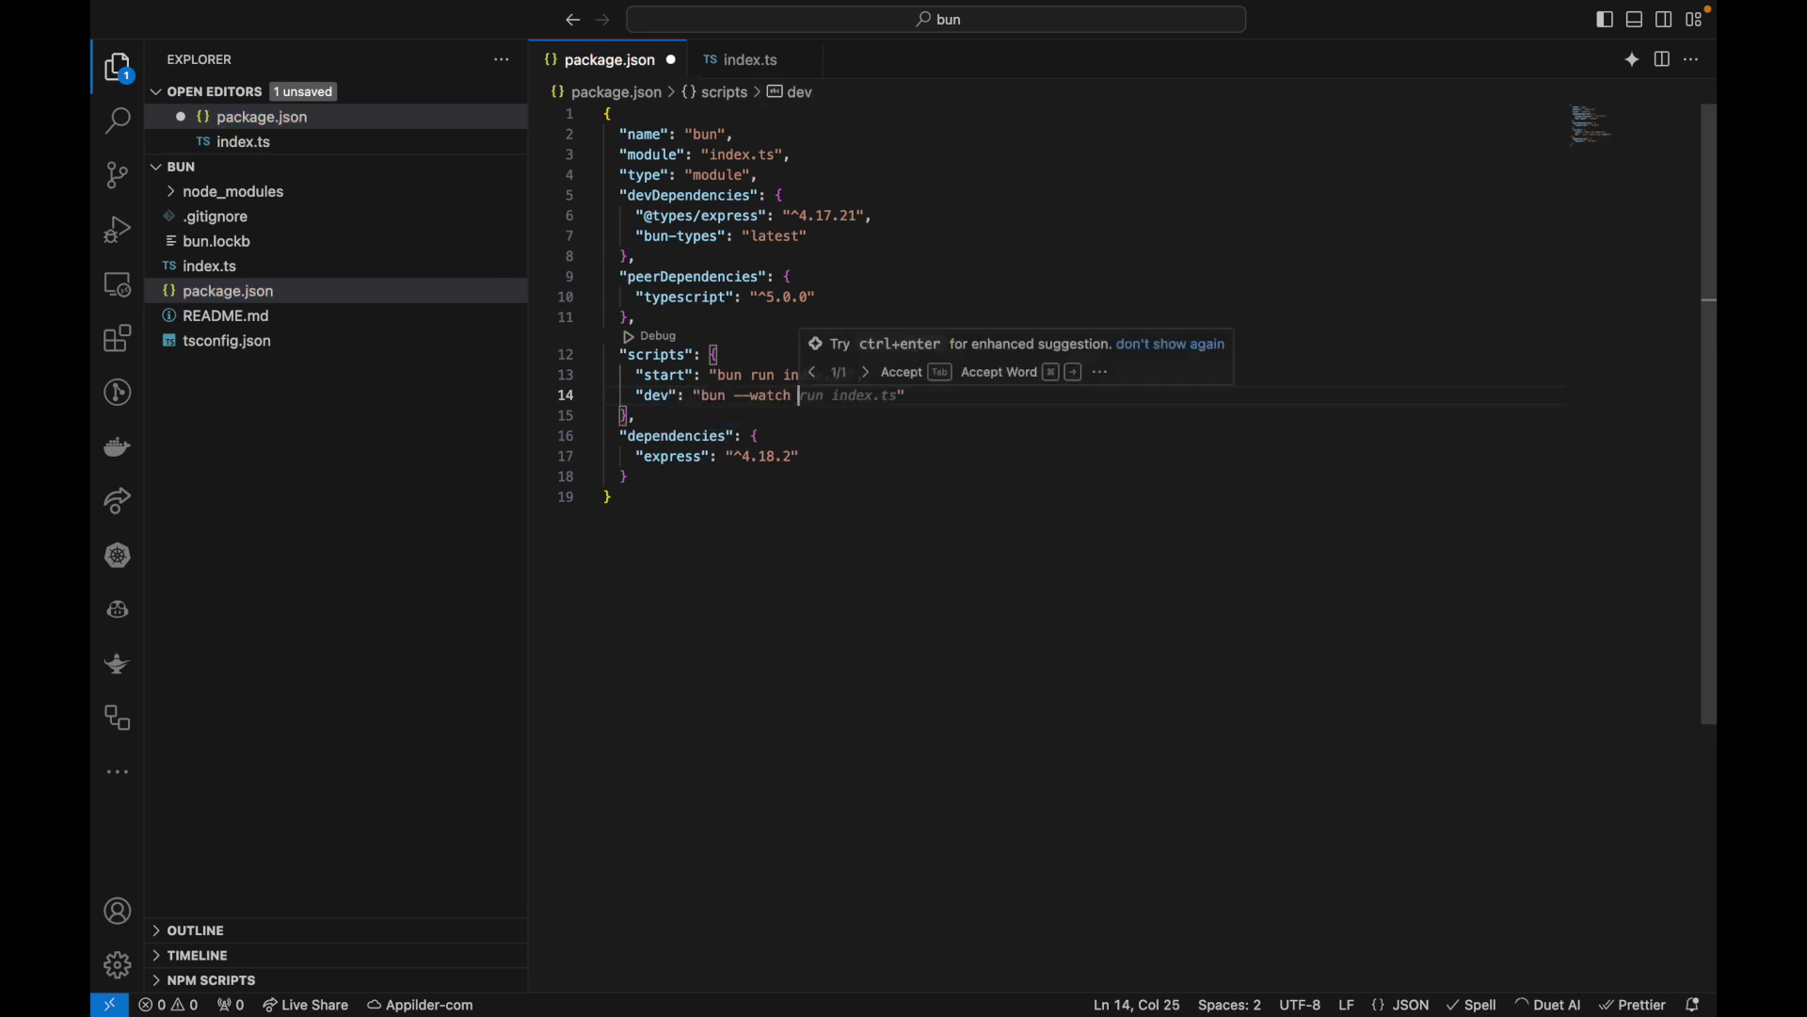
{"action": "key", "text": "Tab"}
{"action": "key", "text": "super+s"}
{"action": "left_click", "coordinate": [904, 431]}
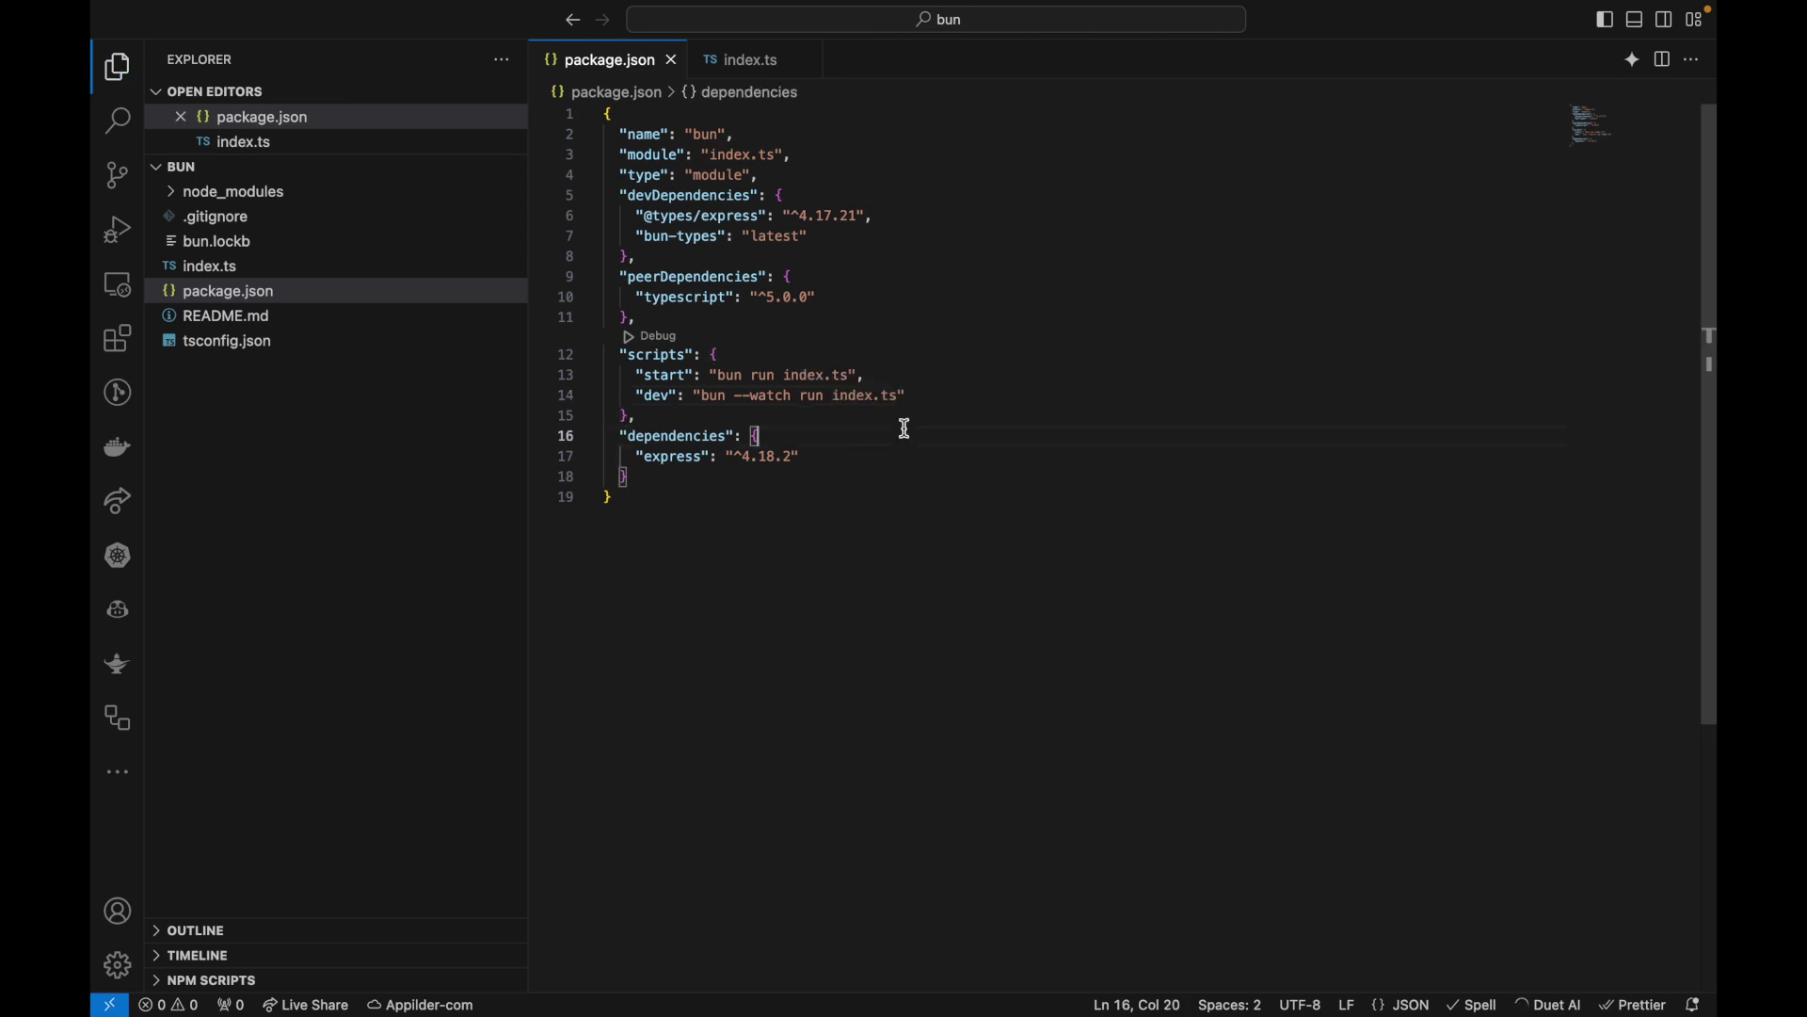
{"action": "key", "text": "super+Tab"}
{"action": "type", "text": "bun r"}
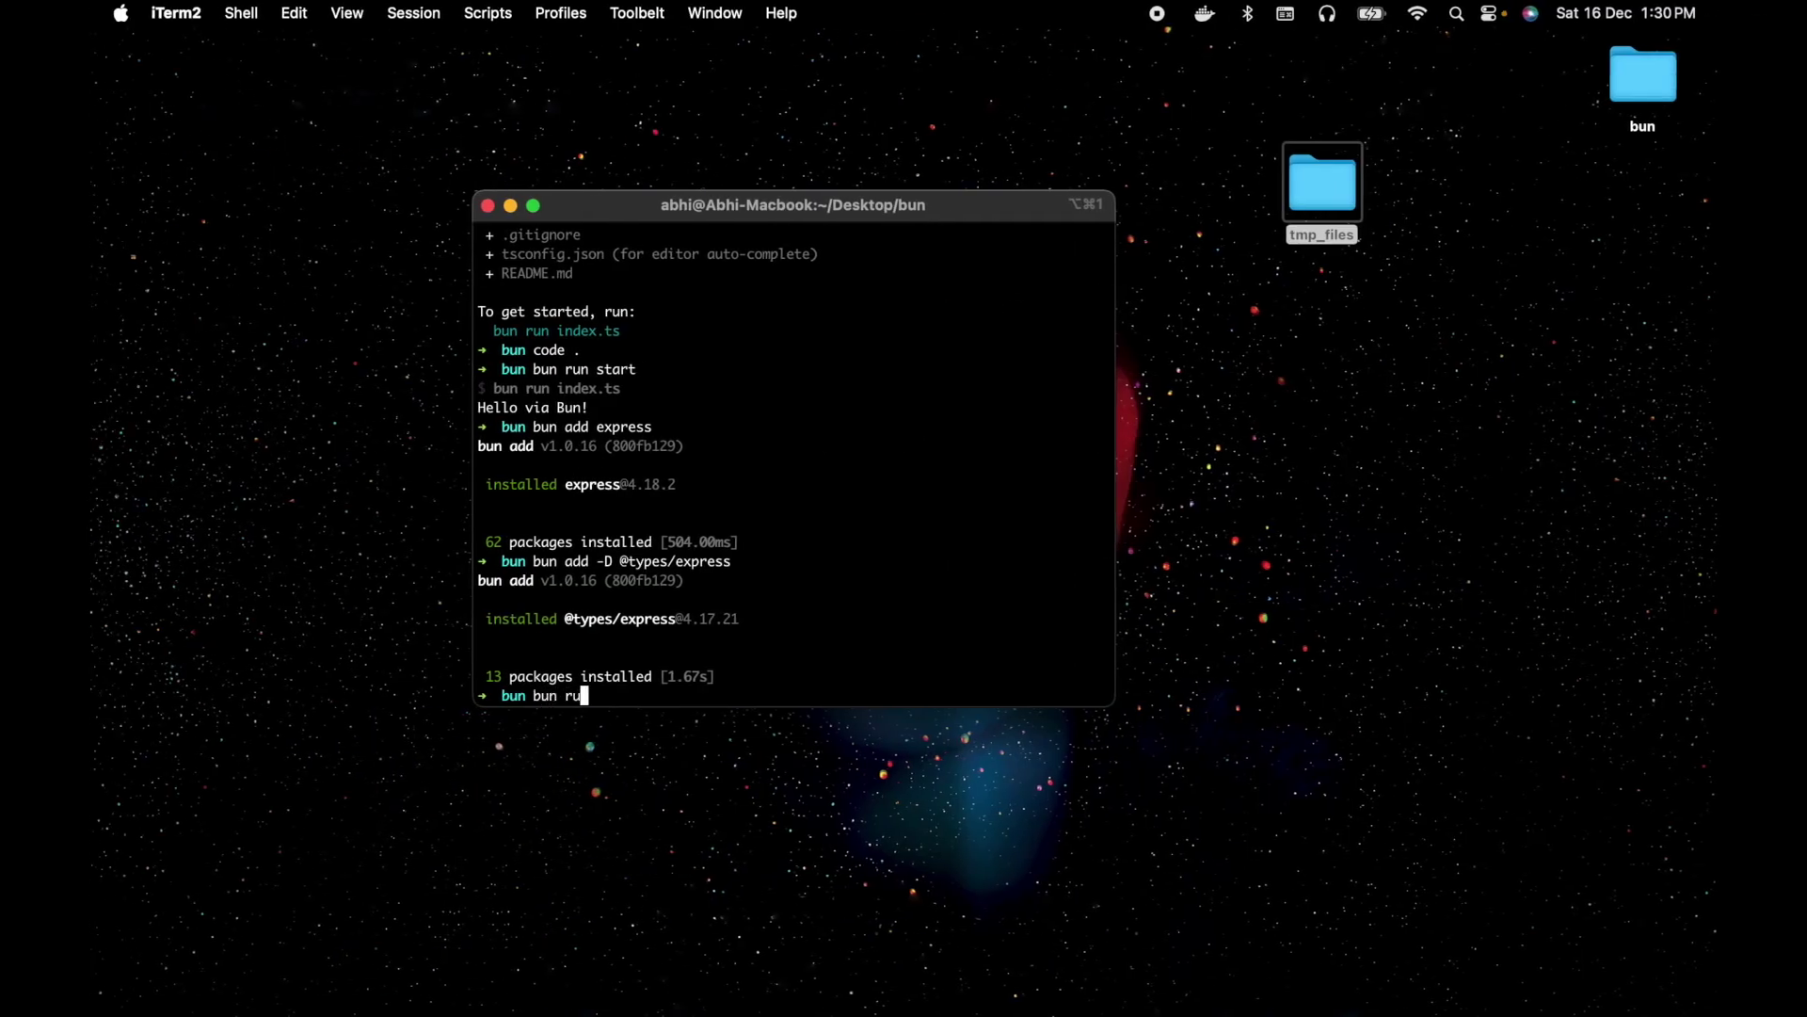
{"action": "type", "text": "u"}
{"action": "type", "text": "m "}
{"action": "type", "text": "n de"}
{"action": "type", "text": "v"}
- Run bun run dev, confirm the server is on port 3000, then stop it and clear the terminal
{"action": "key", "text": "Return"}
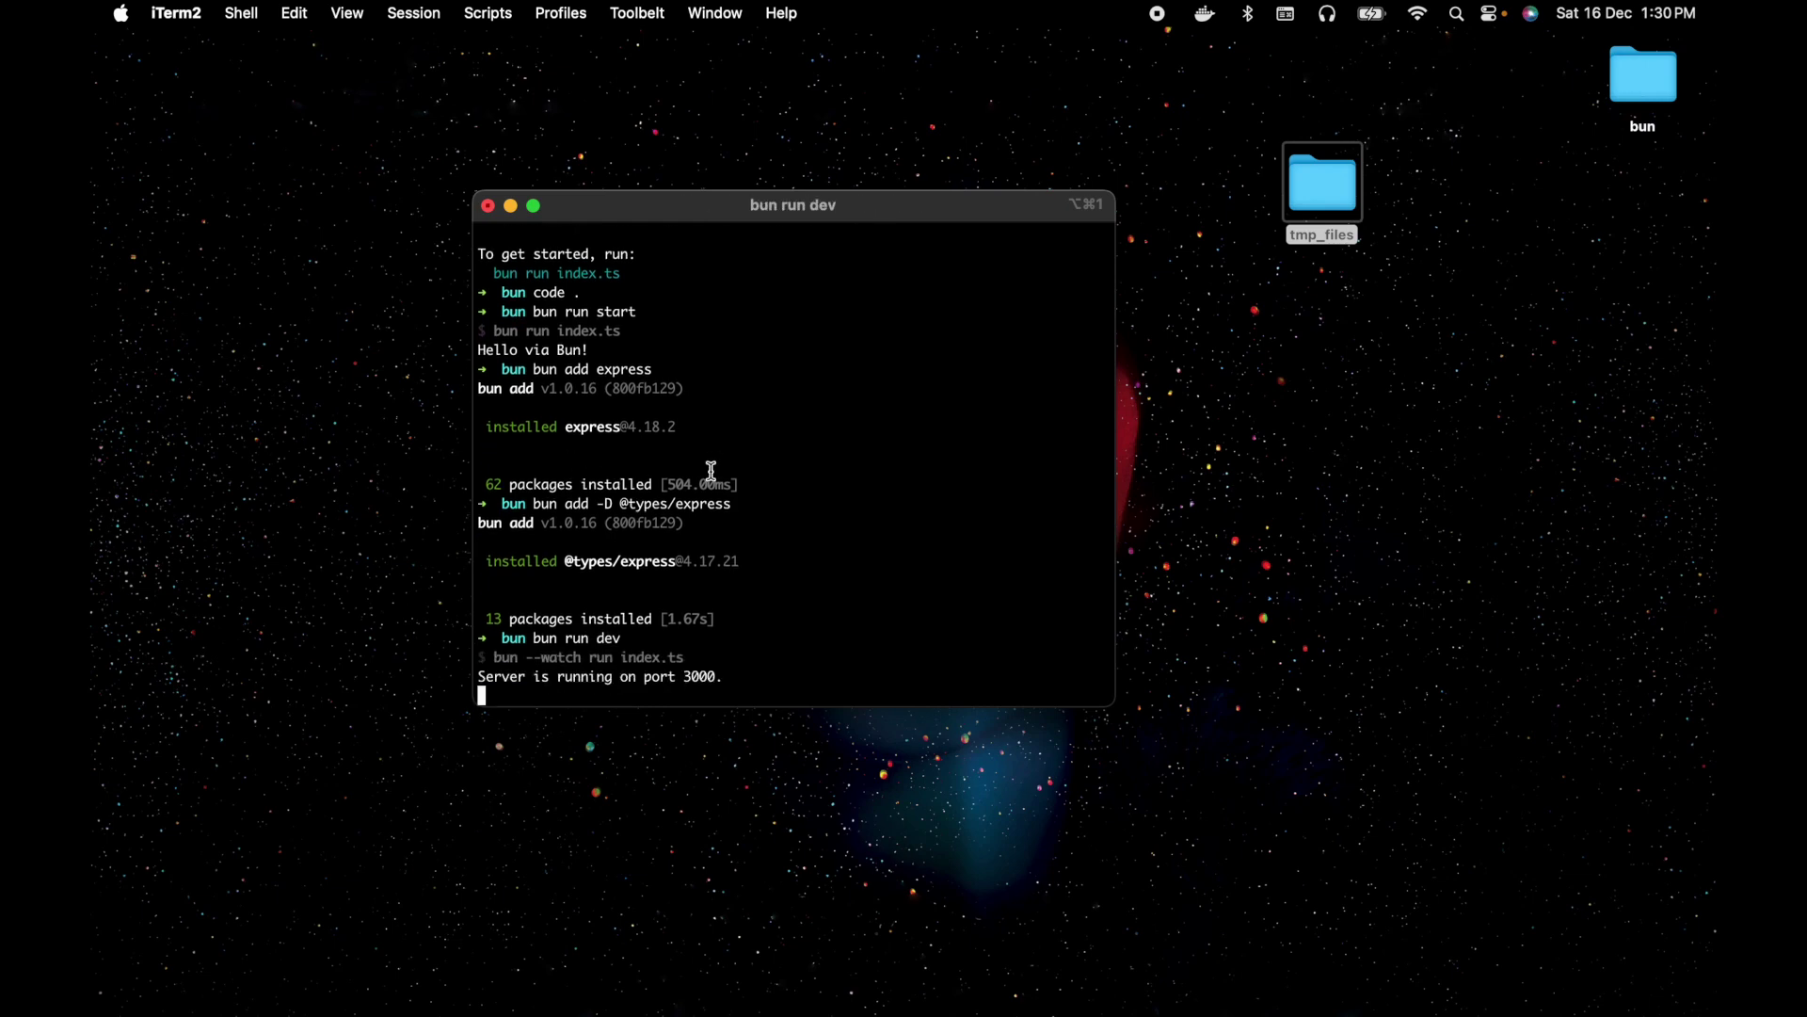
{"action": "key", "text": "ctrl+Right"}
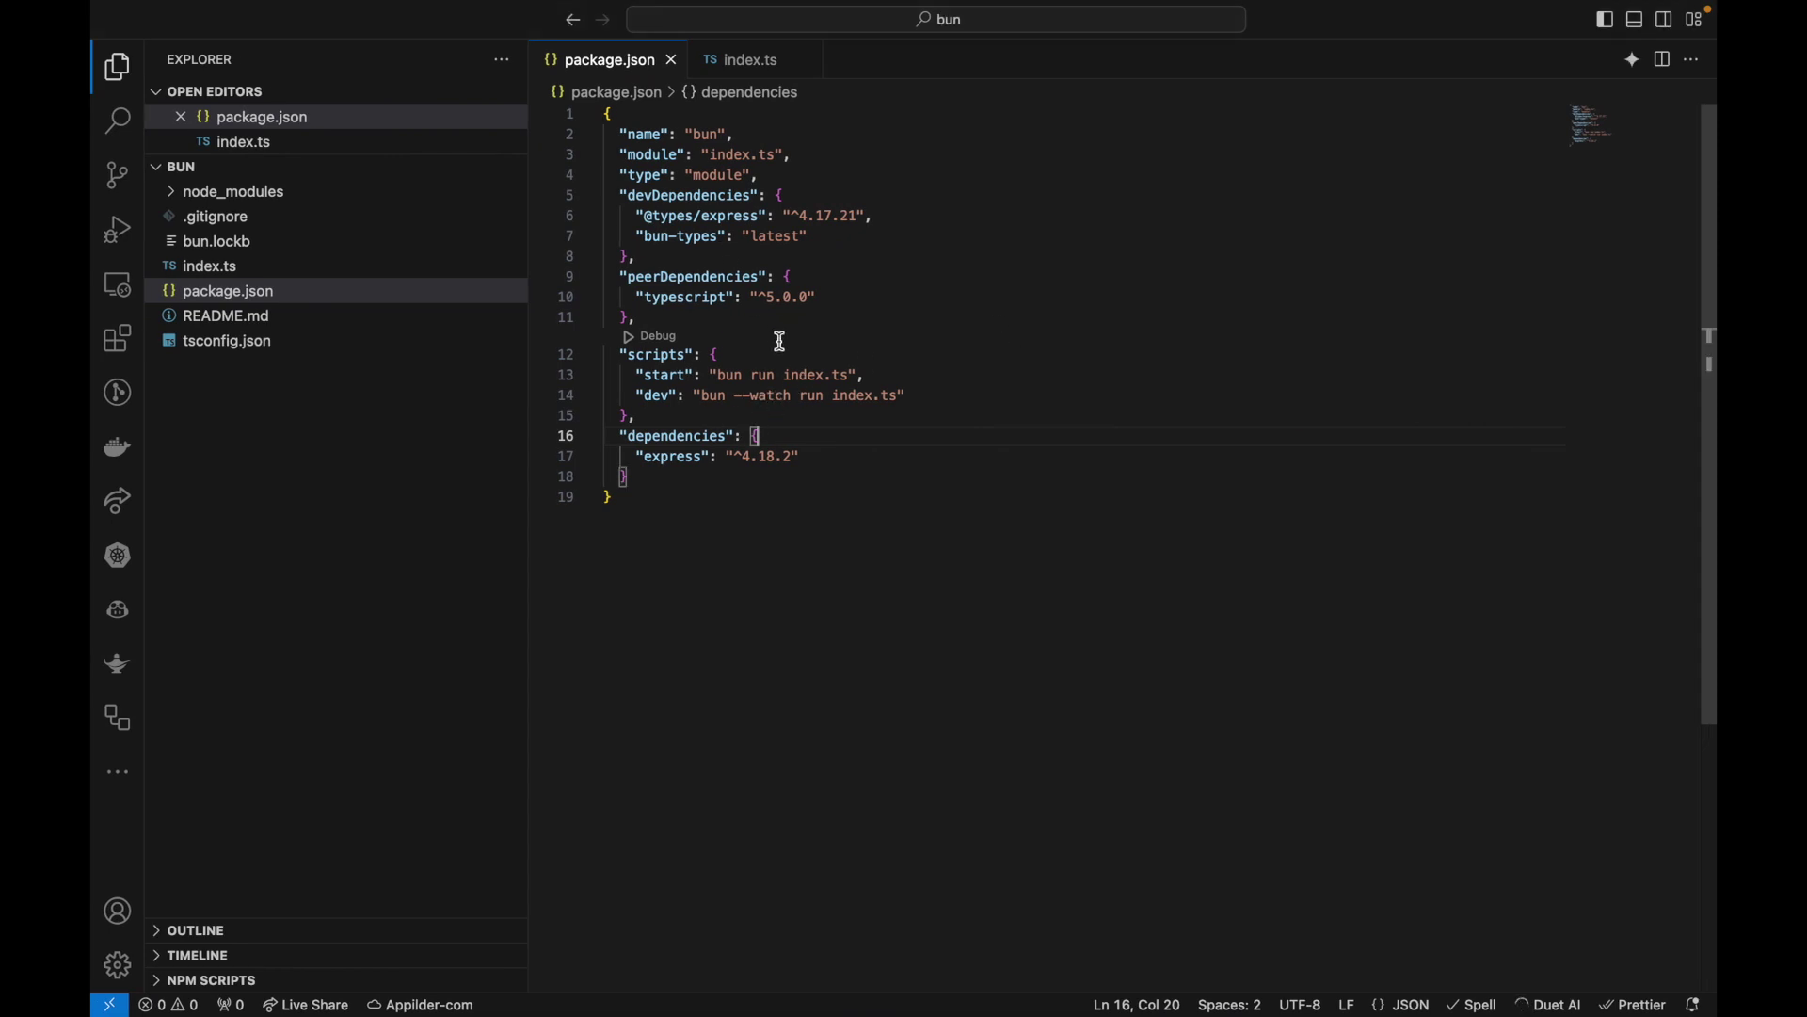
{"action": "mouse_move", "coordinate": [782, 376]}
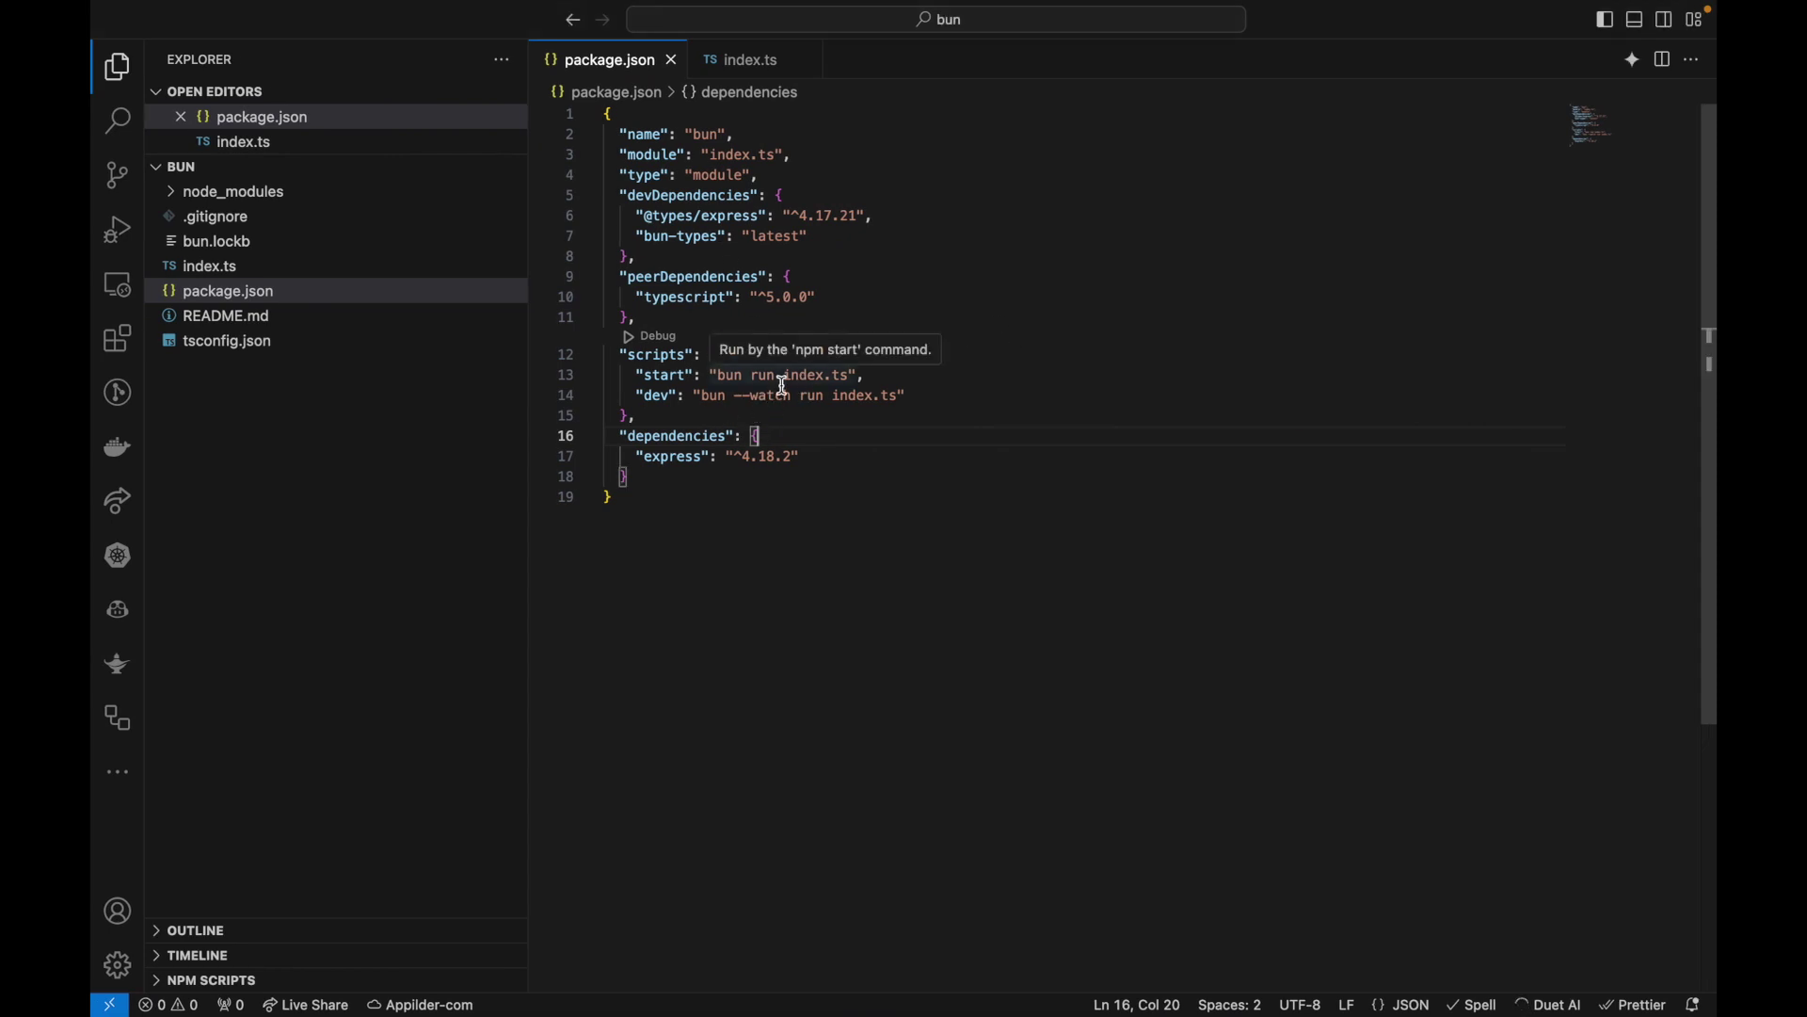
{"action": "key", "text": "ctrl+Left"}
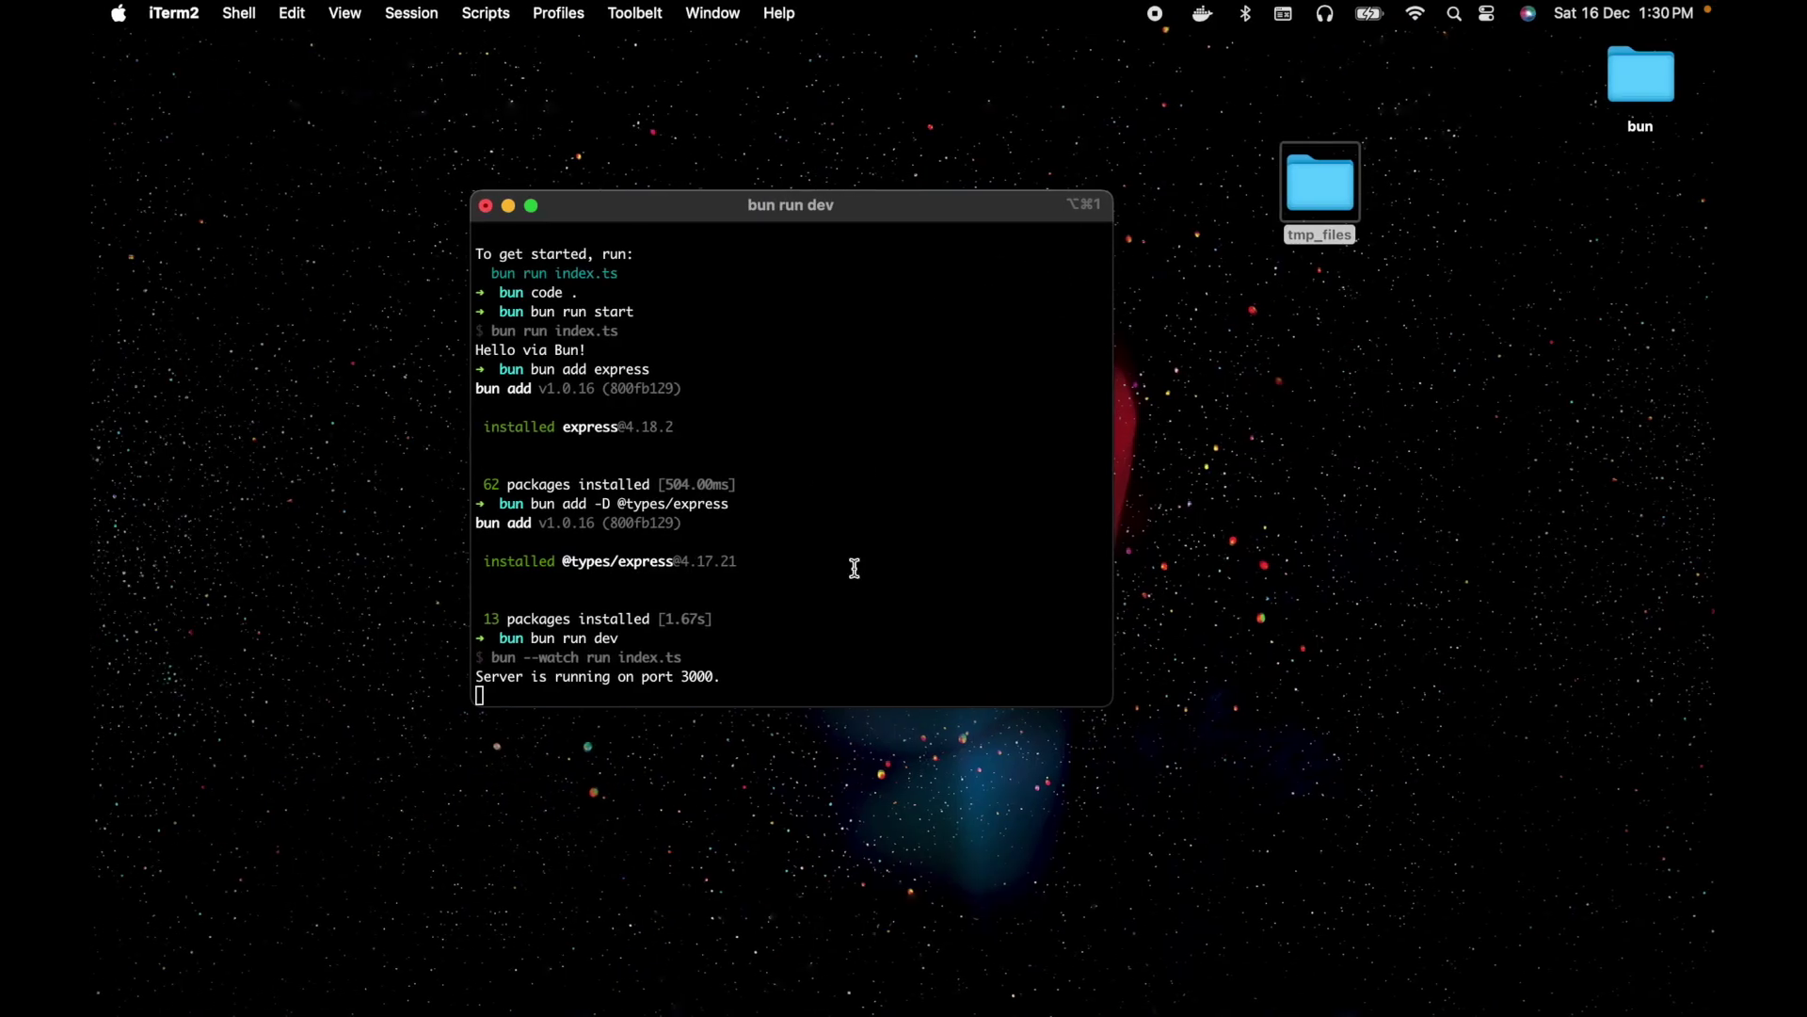
{"action": "key", "text": "ctrl+c"}
{"action": "type", "text": "clear"}
{"action": "key", "text": "Return"}
{"action": "key", "text": "ctrl+Right"}
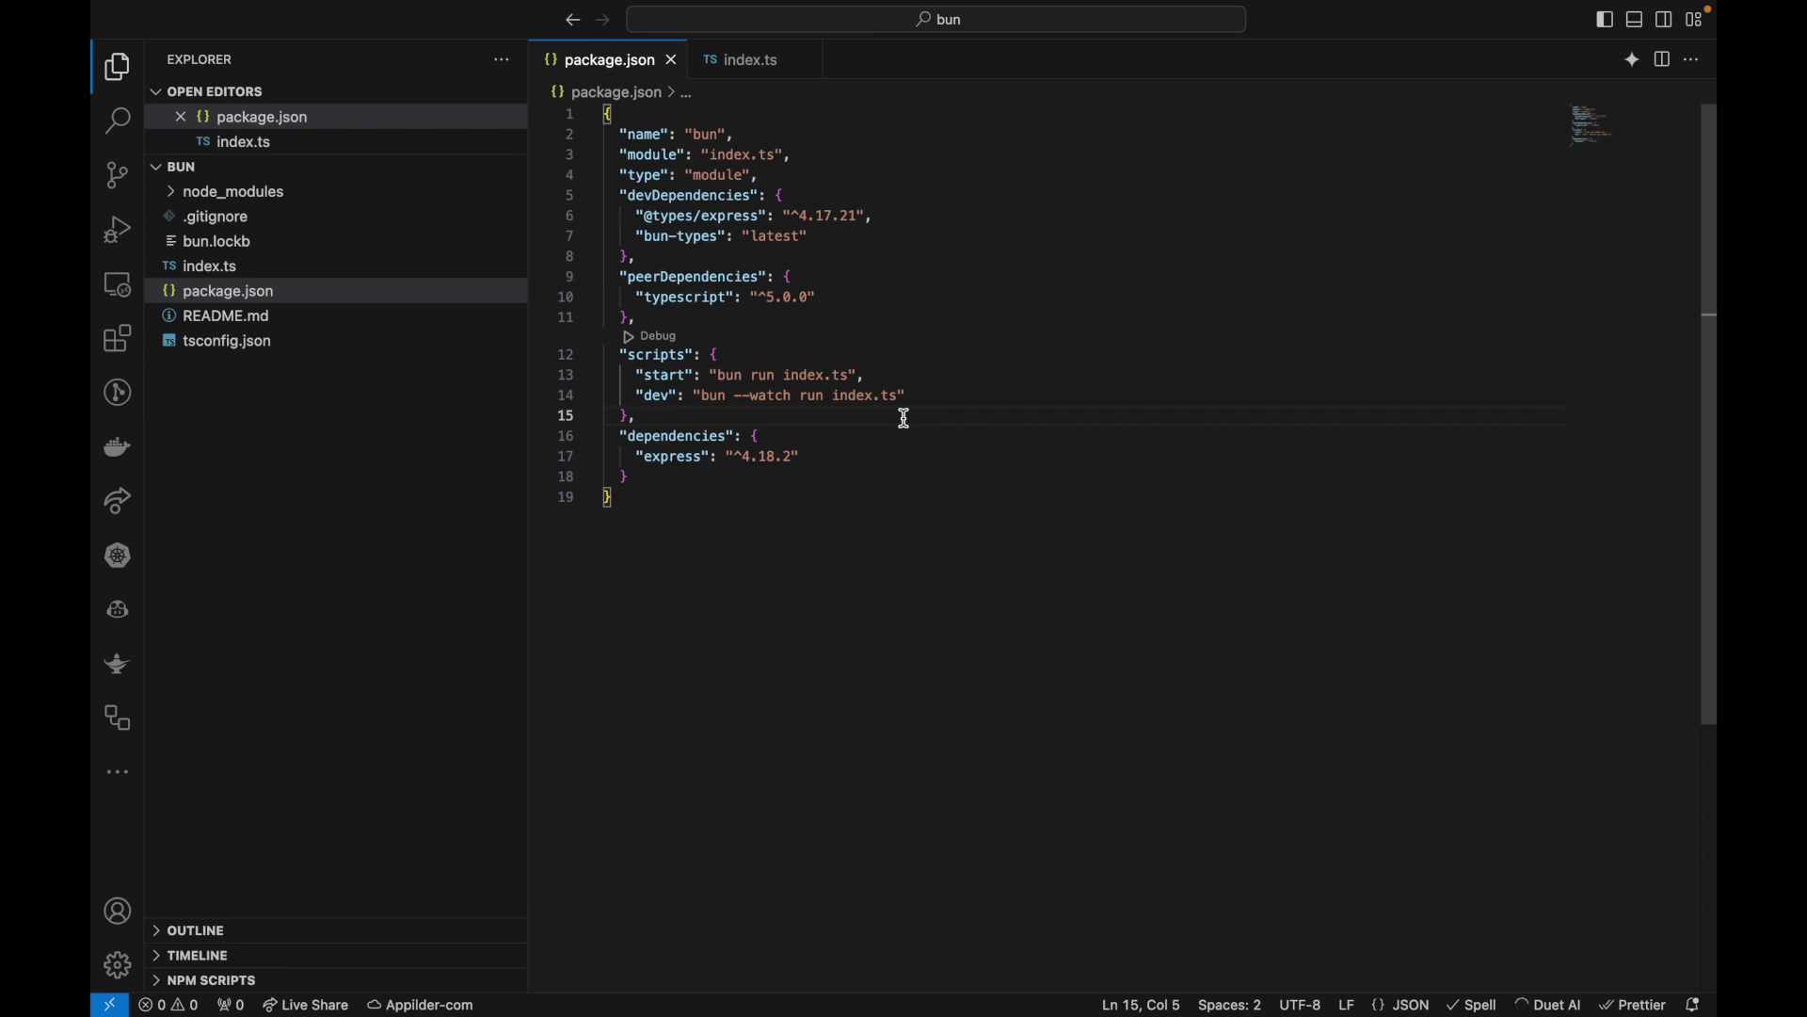
{"action": "key", "text": "Up"}
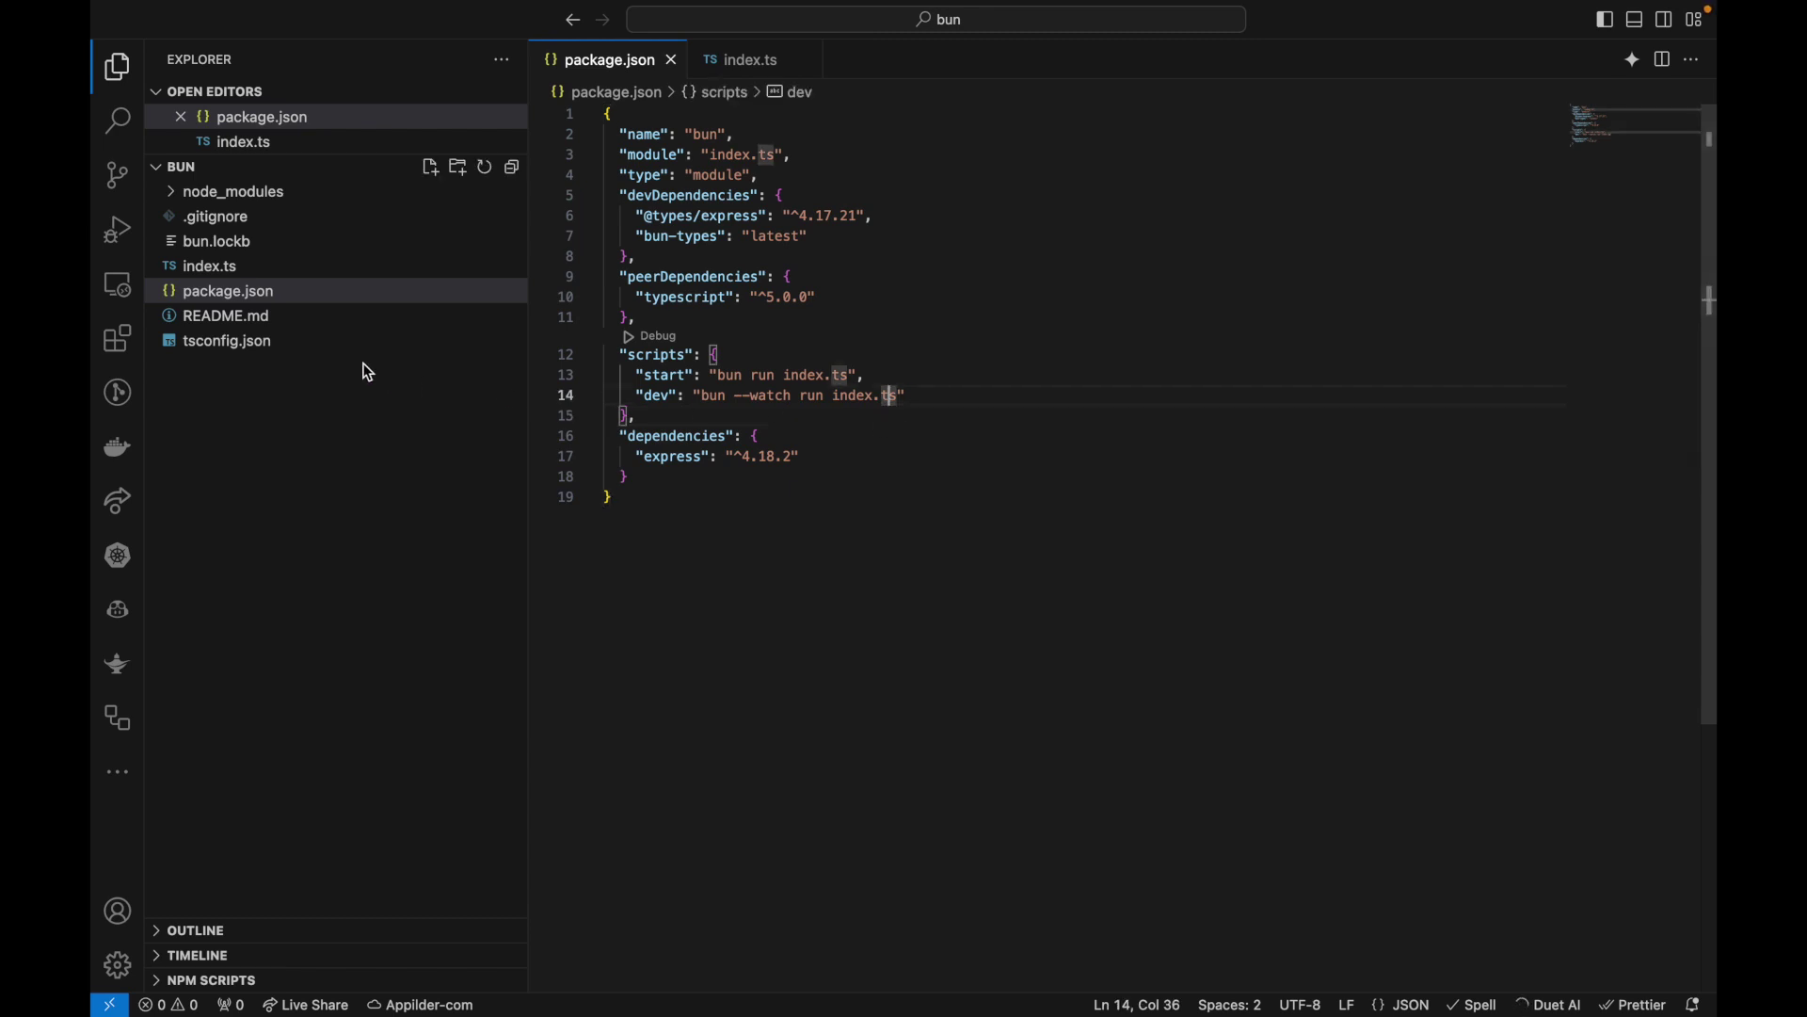
{"action": "left_click", "coordinate": [367, 373]}
- Create a Dockerfile in the project starting with a FROM oven/bun line
{"action": "left_click", "coordinate": [431, 168]}
{"action": "type", "text": "Dockerfile"}
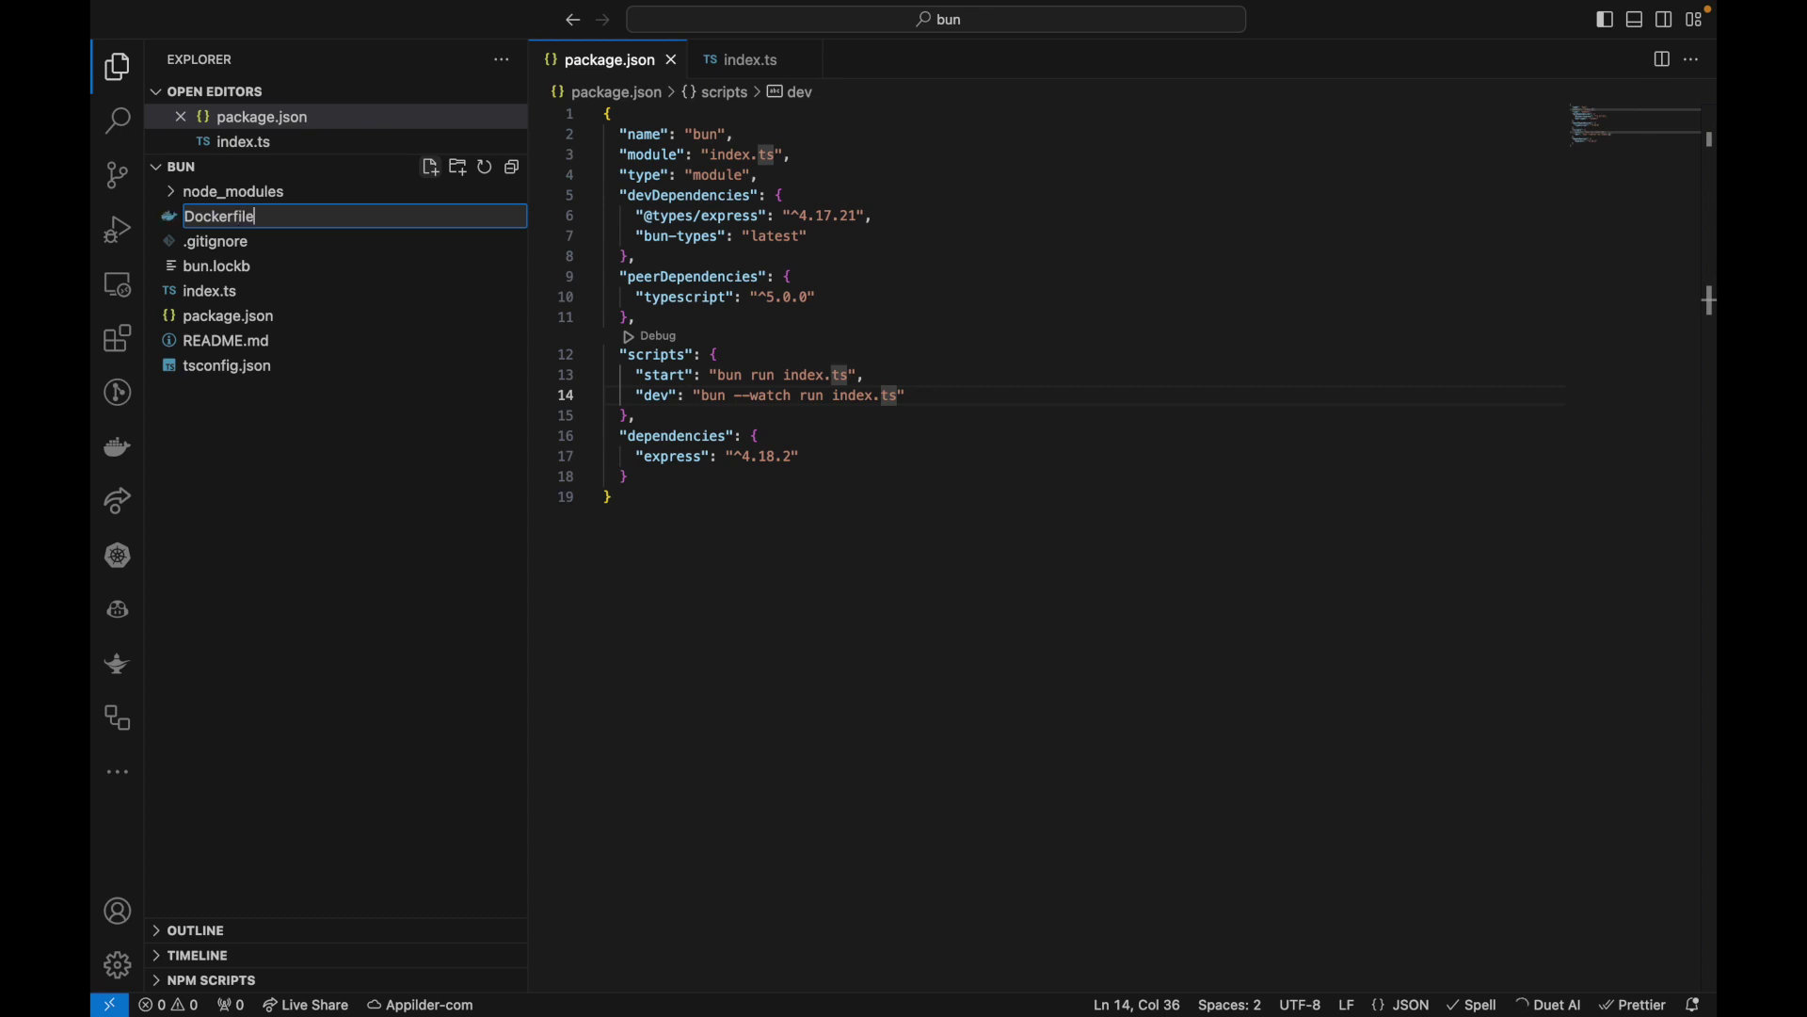
{"action": "key", "text": "Return"}
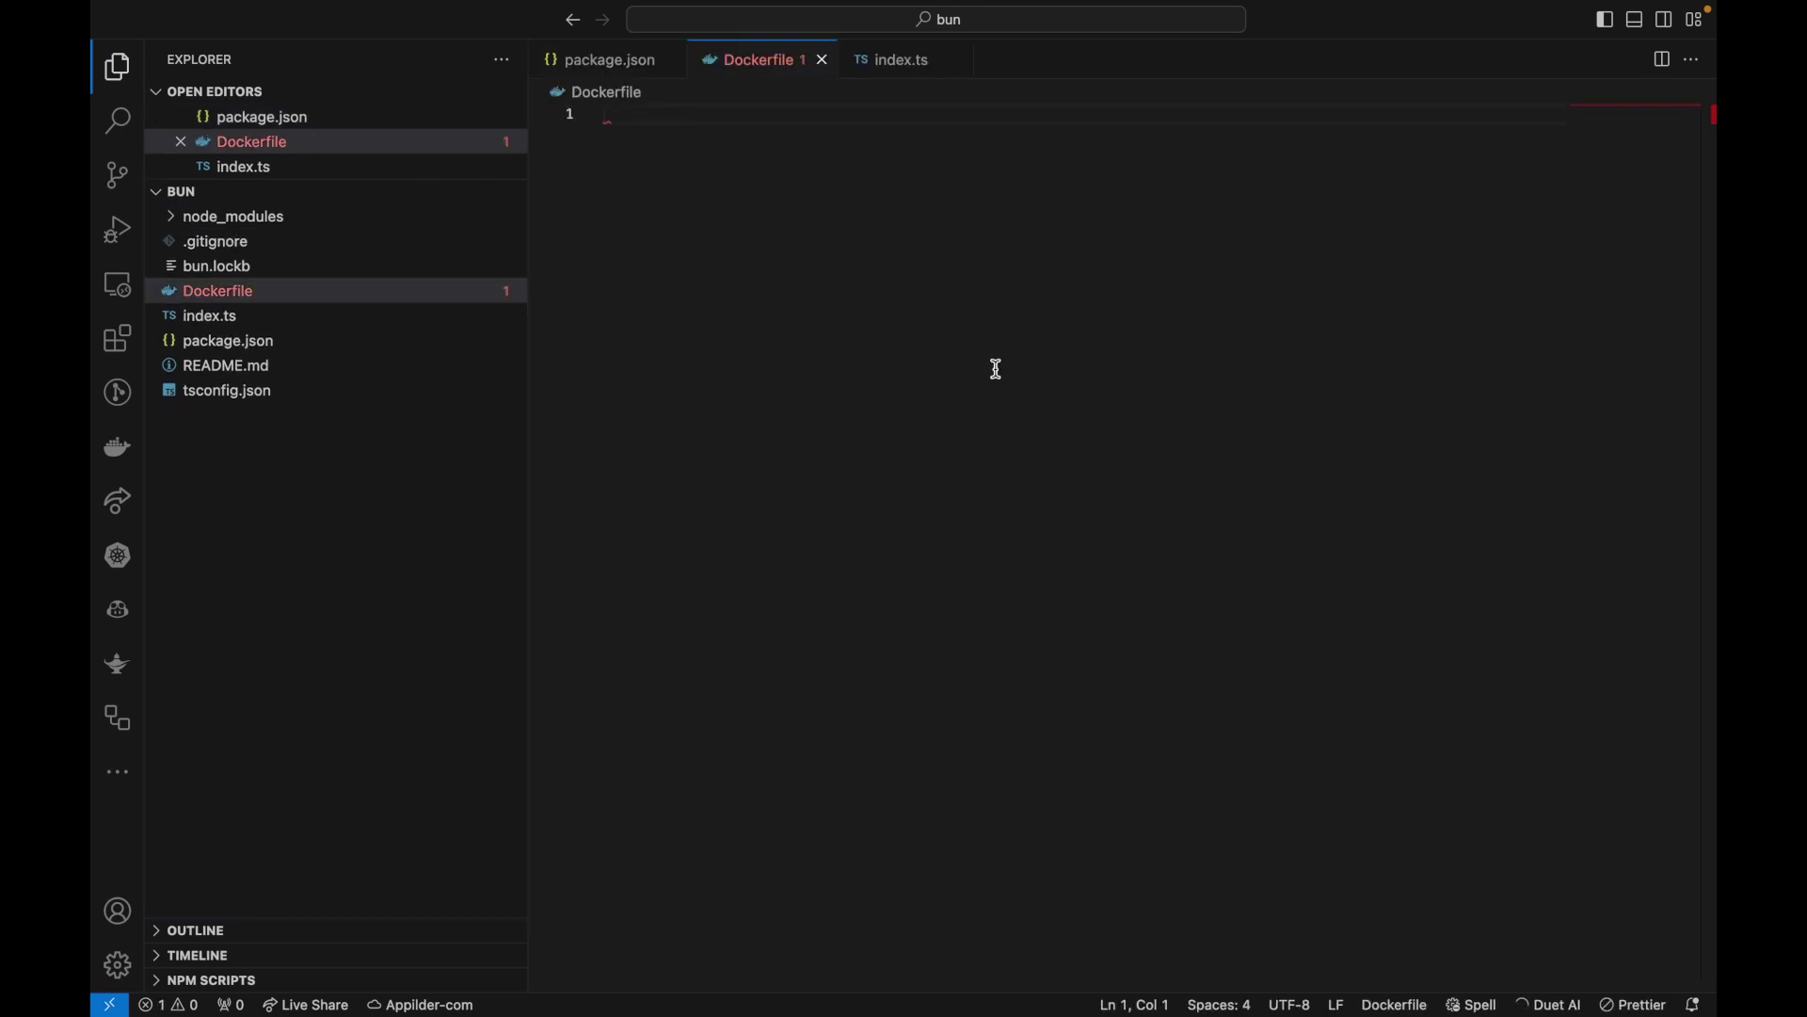
{"action": "type", "text": "FRO"}
{"action": "key", "text": "BackSpace"}
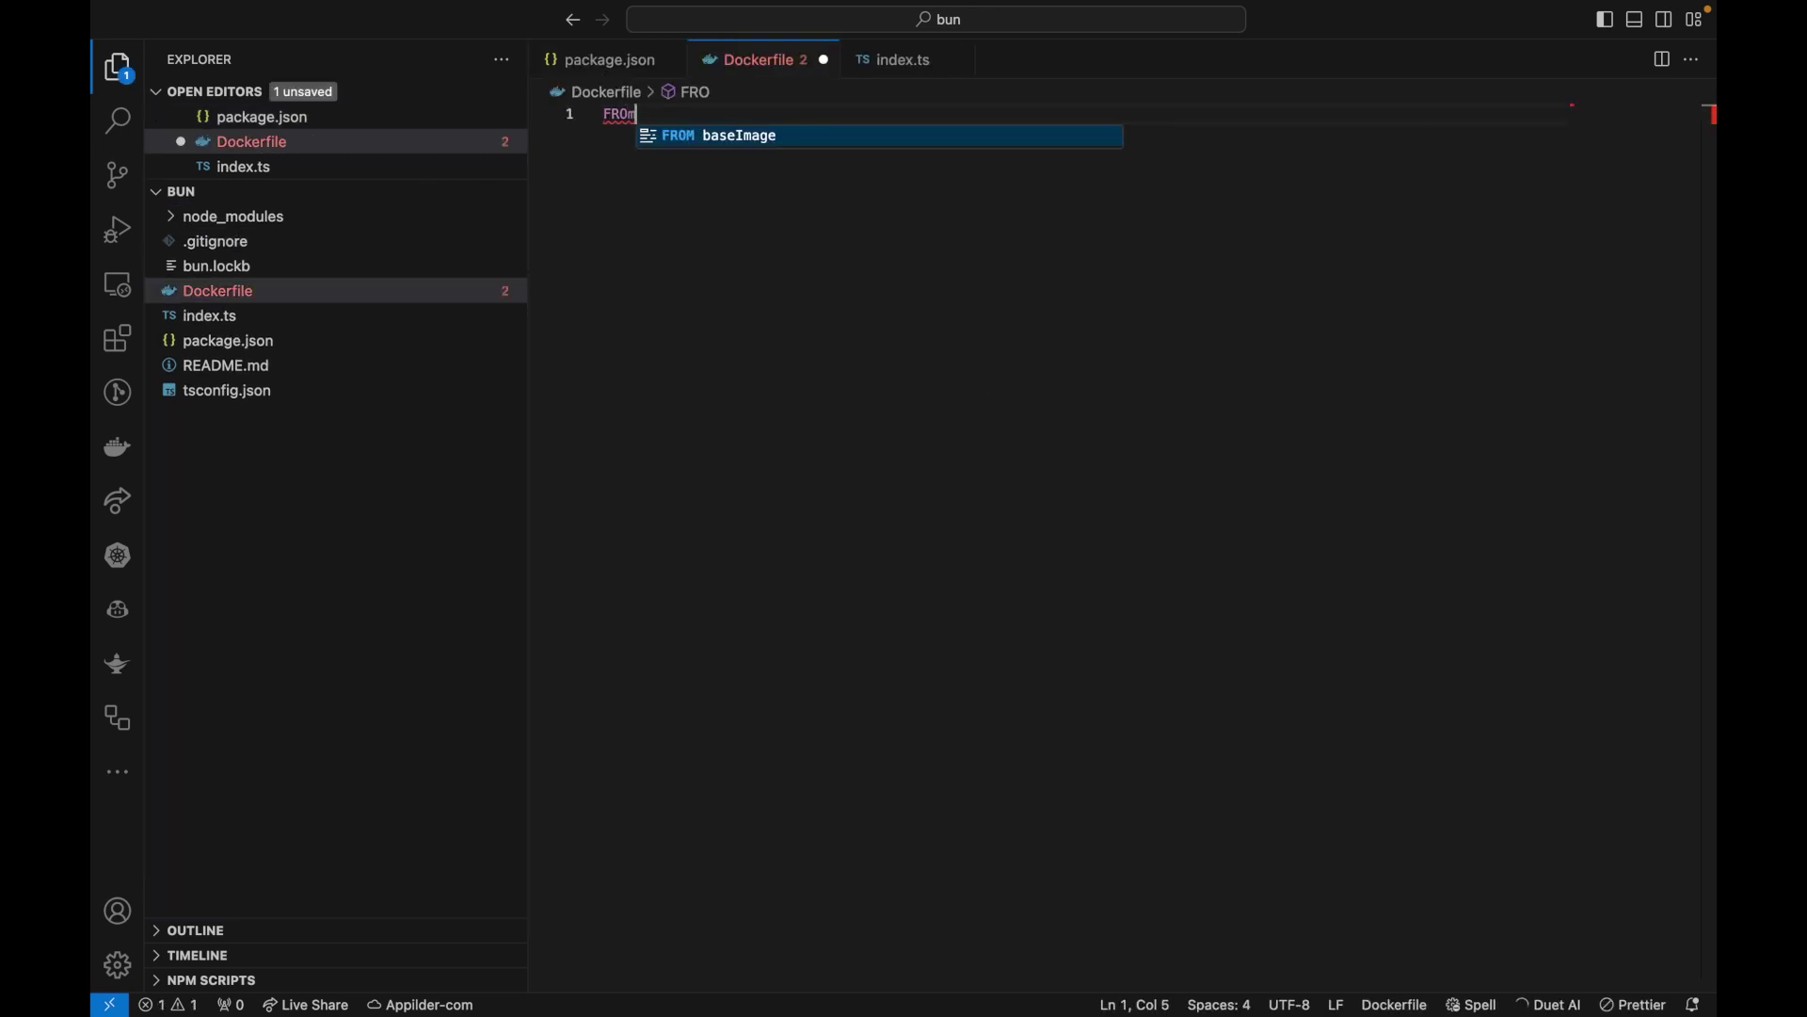
{"action": "type", "text": "OM ov"}
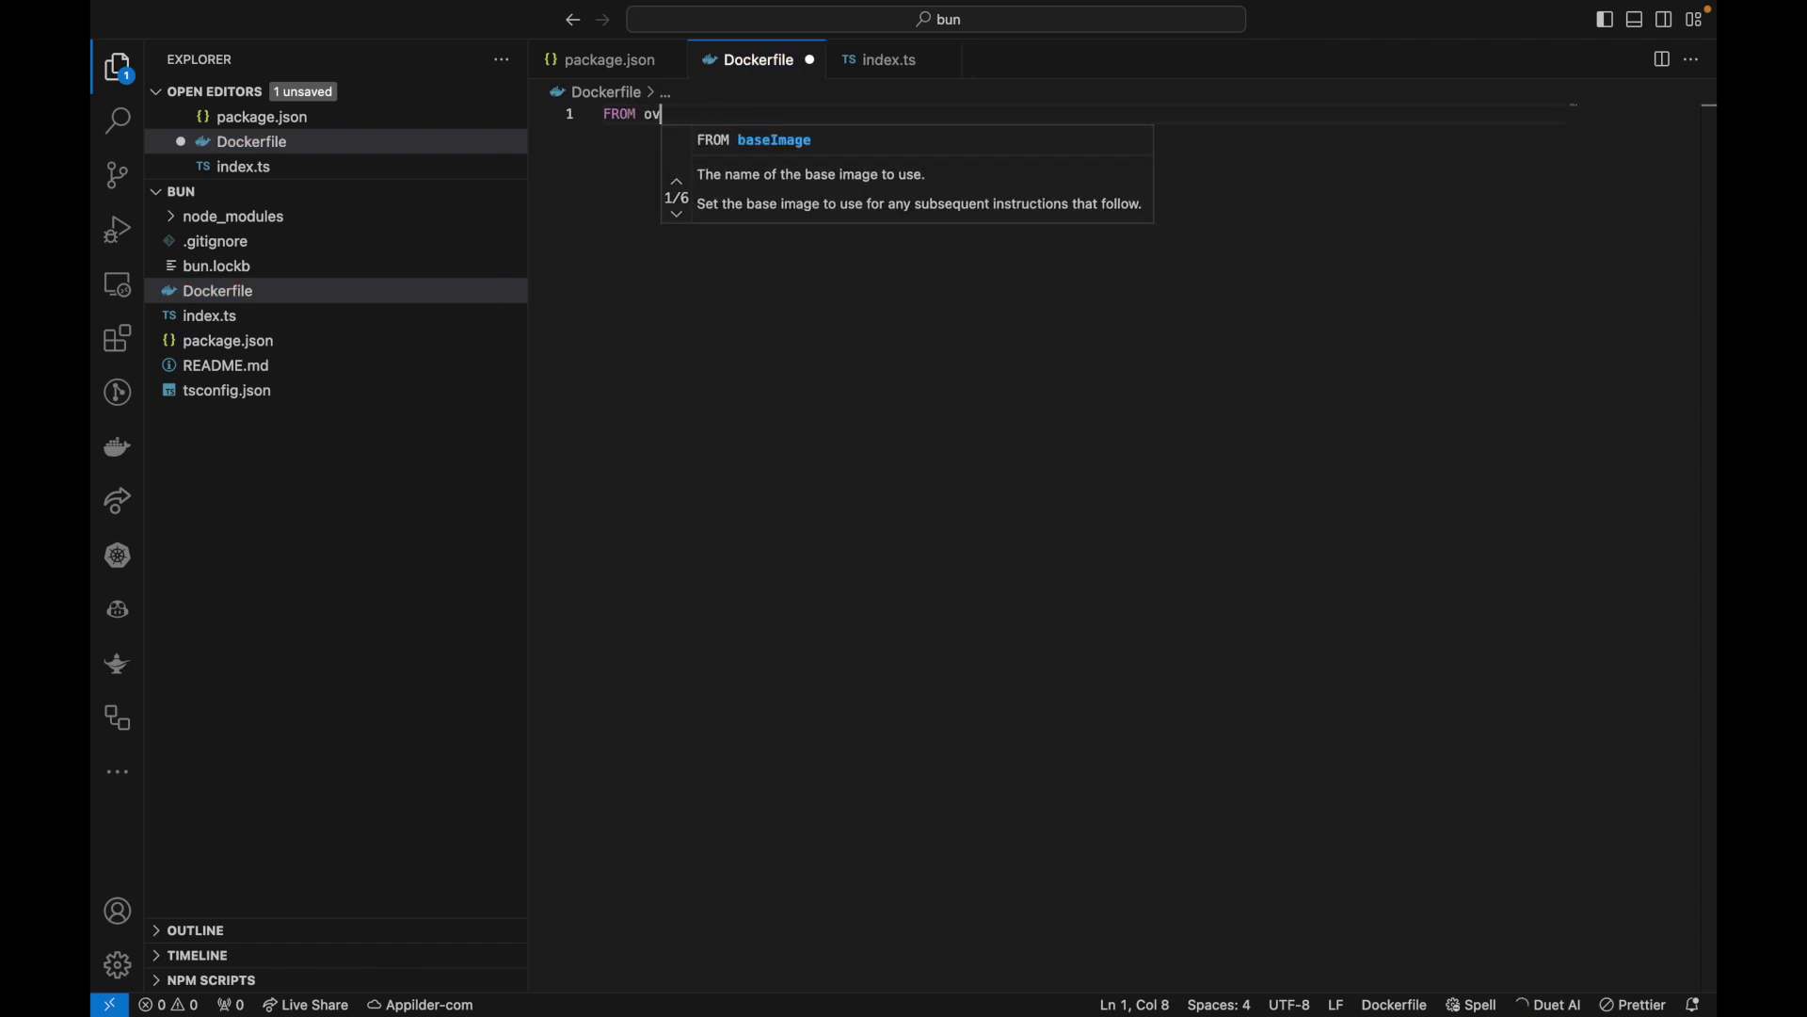
{"action": "type", "text": "en/bun"}
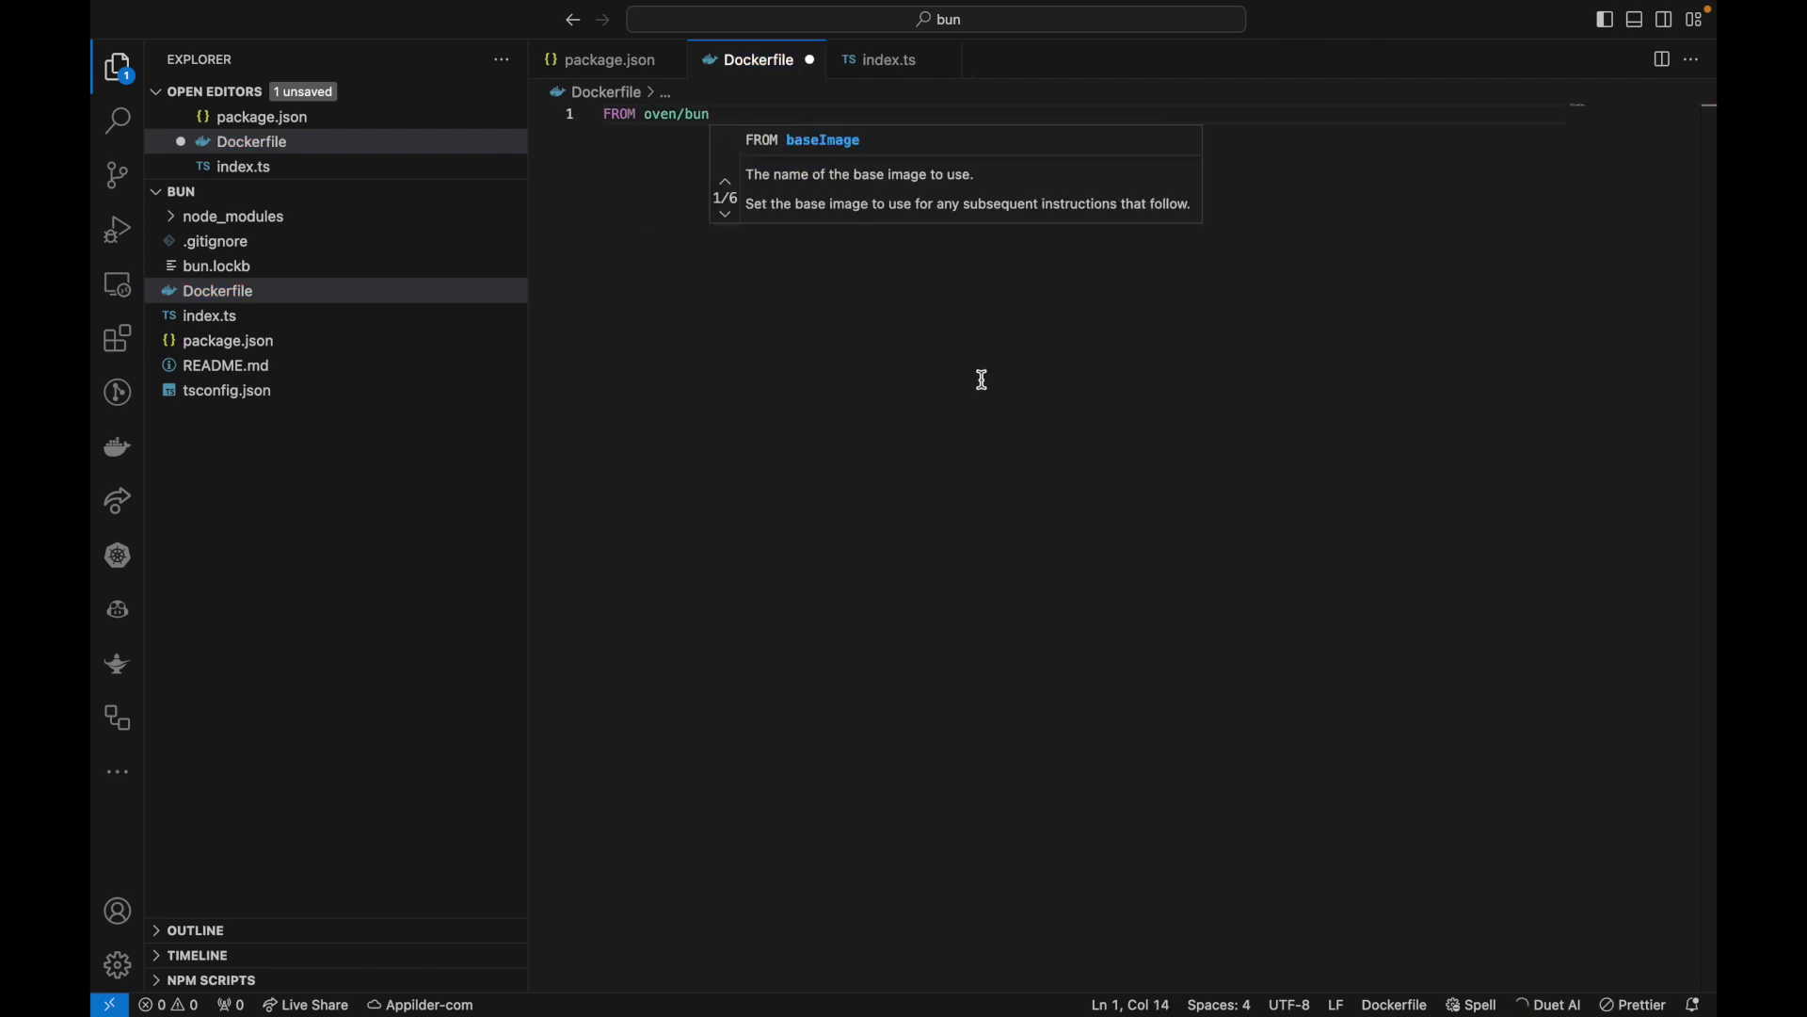
{"action": "key", "text": "Return"}
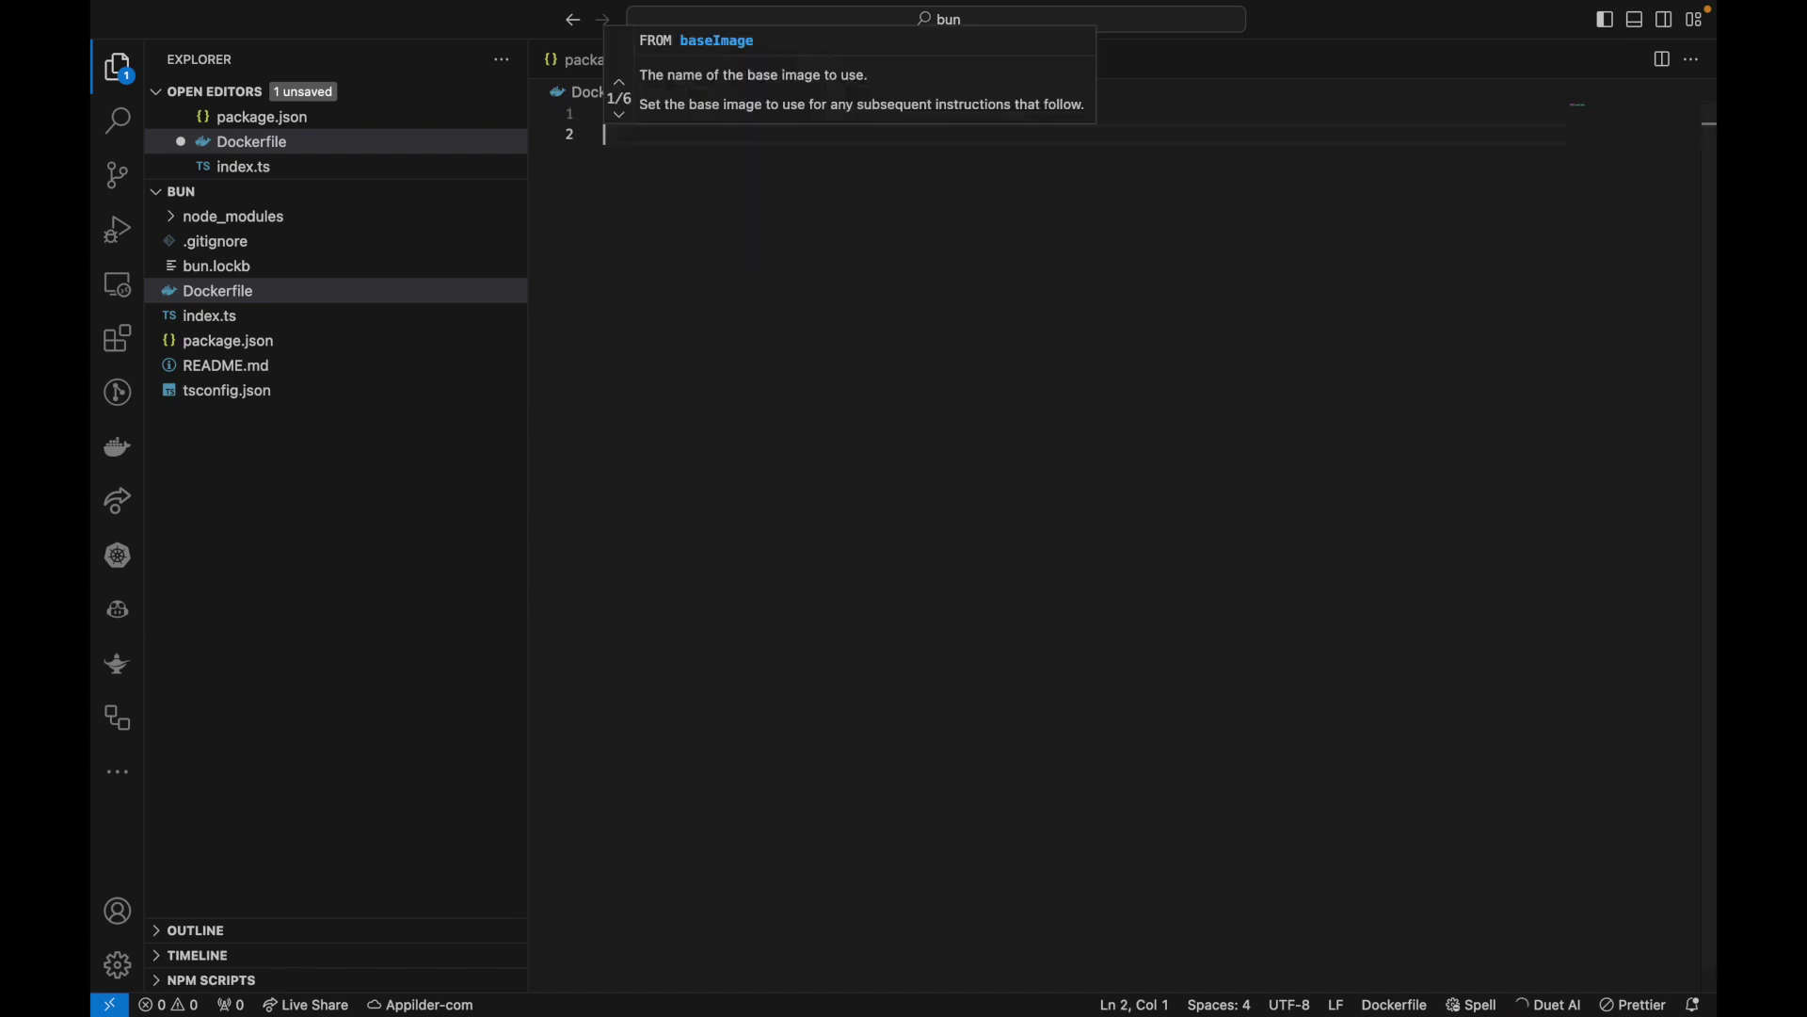
{"action": "key", "text": "Return"}
{"action": "type", "text": "WORD"}
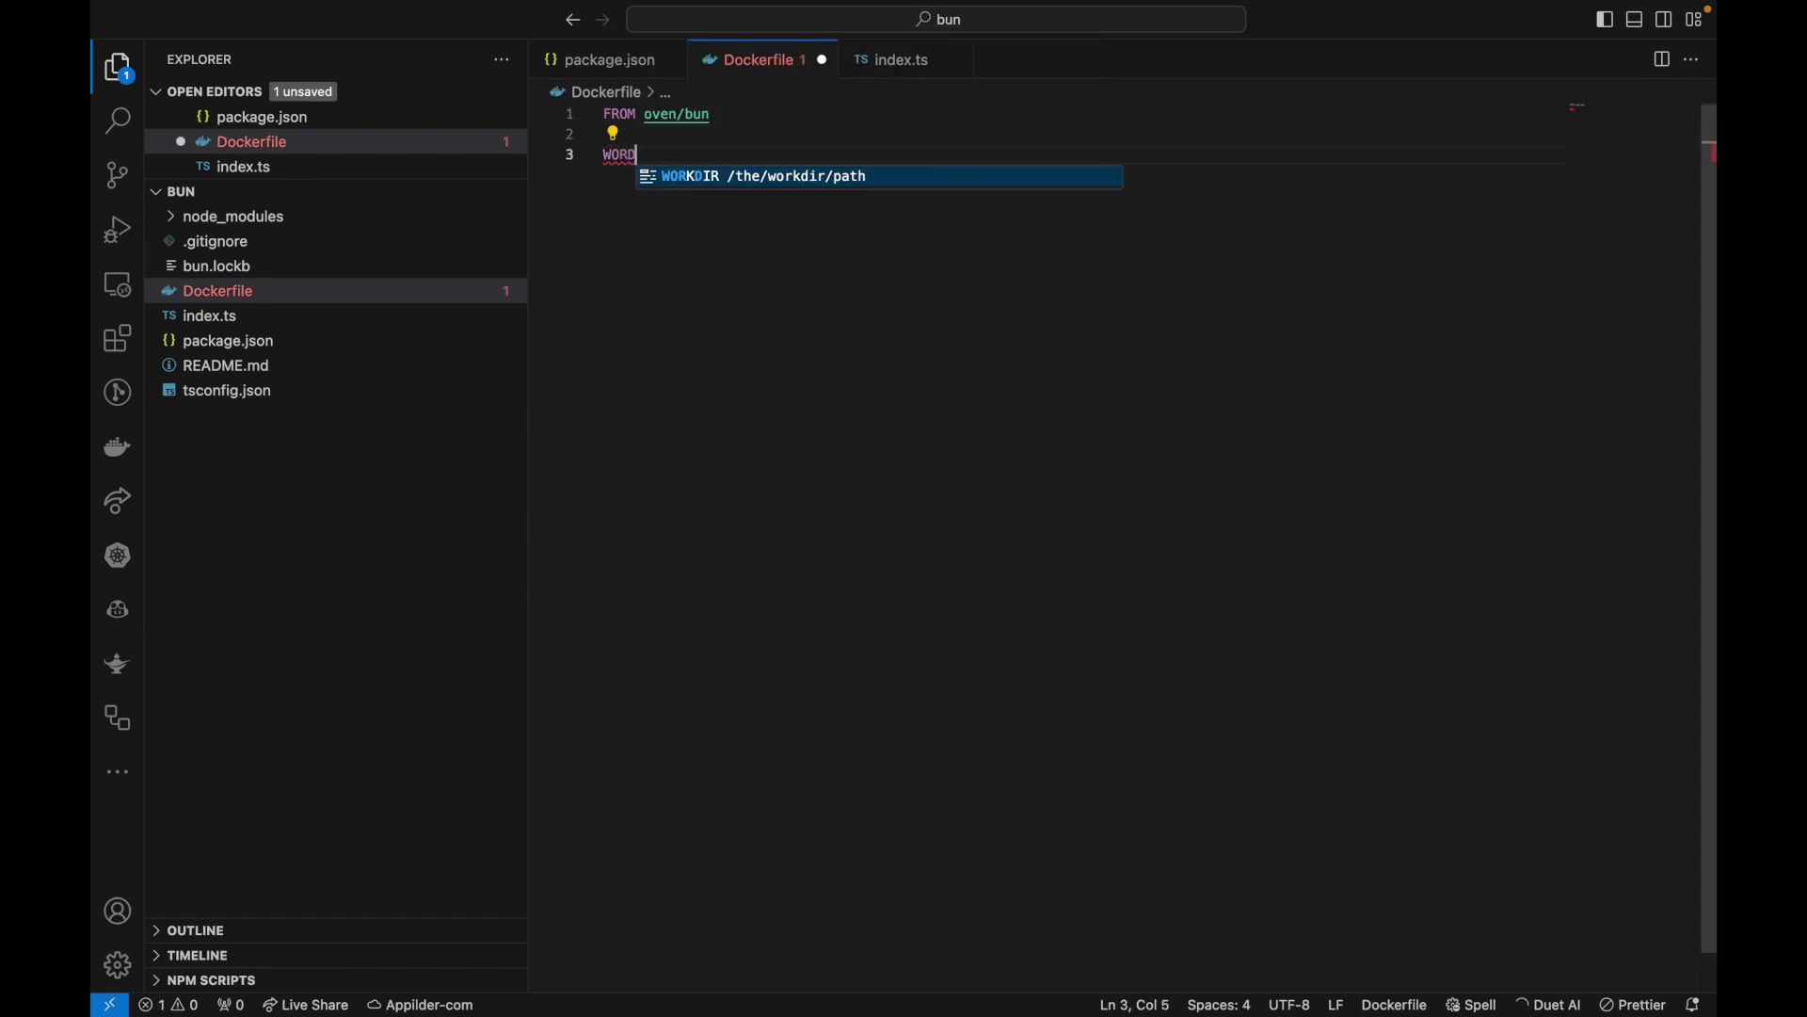
- Add WORKDIR and COPY instructions to the Dockerfile, clearing the COPY placeholders
{"action": "key", "text": "Return"}
{"action": "type", "text": "/app"}
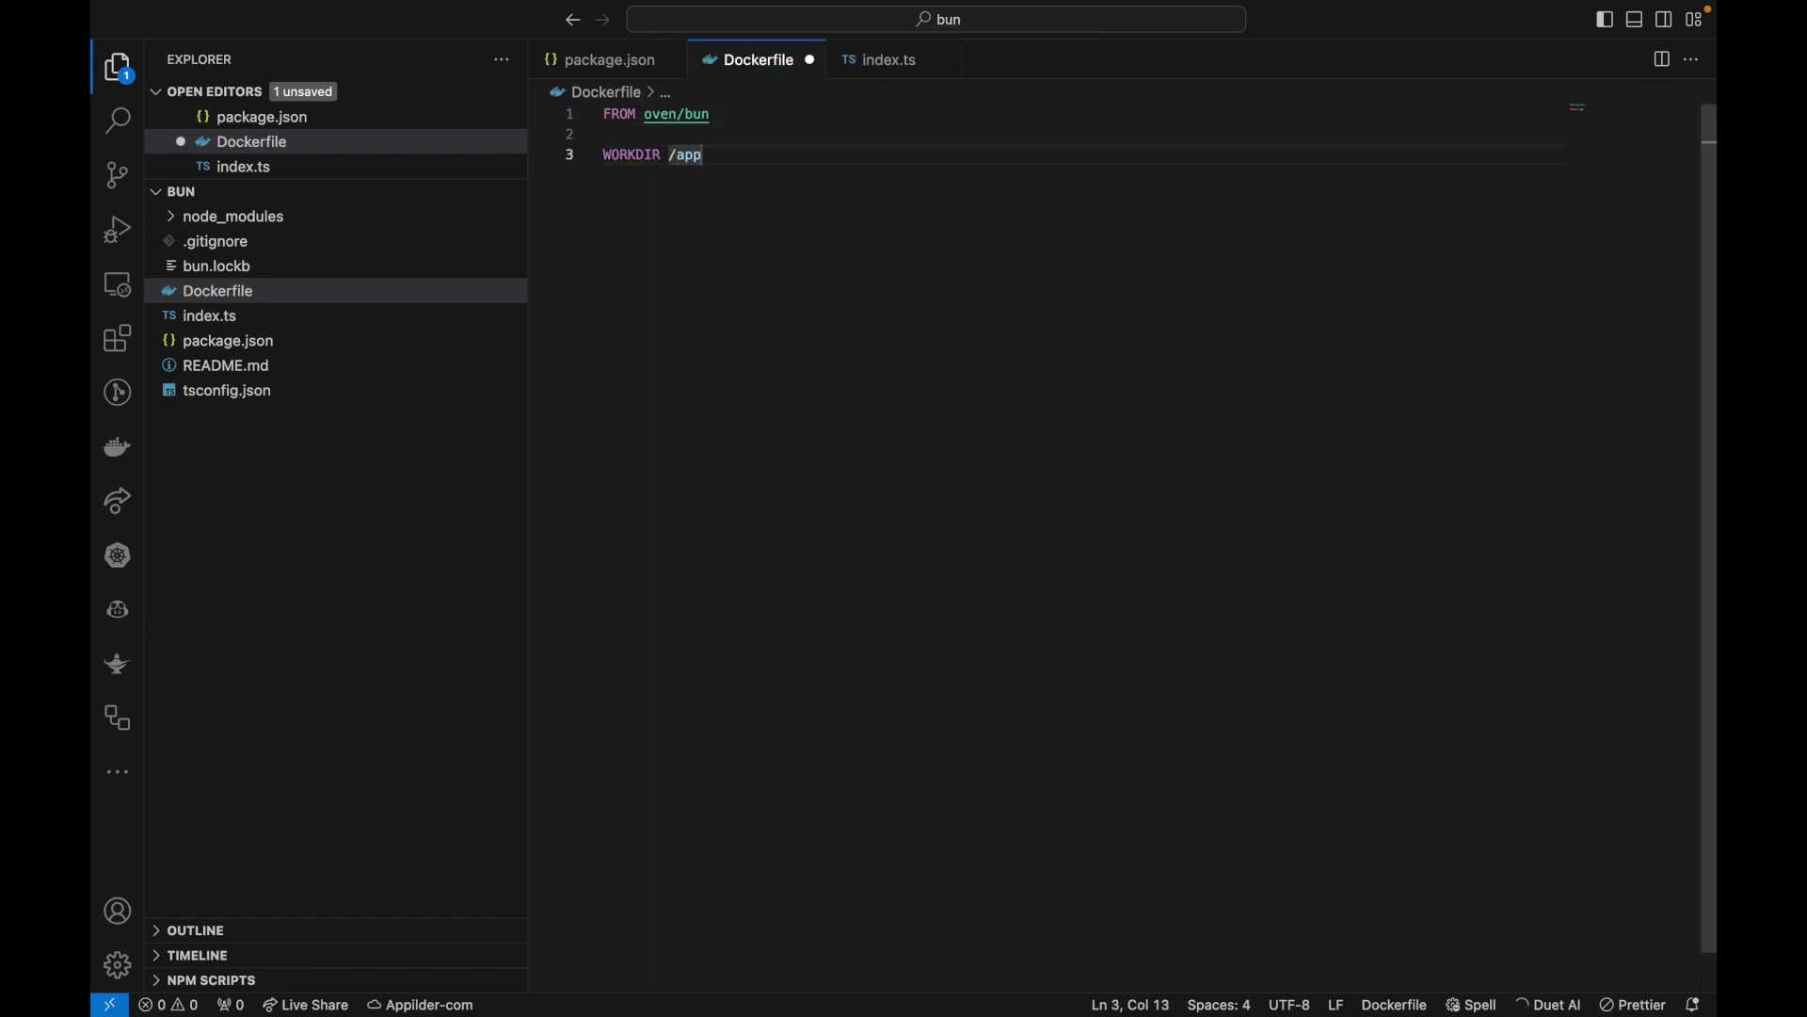
{"action": "key", "text": "Return"}
{"action": "key", "text": "Return"}
{"action": "type", "text": "C"}
{"action": "key", "text": "BackSpace"}
{"action": "type", "text": "COP"}
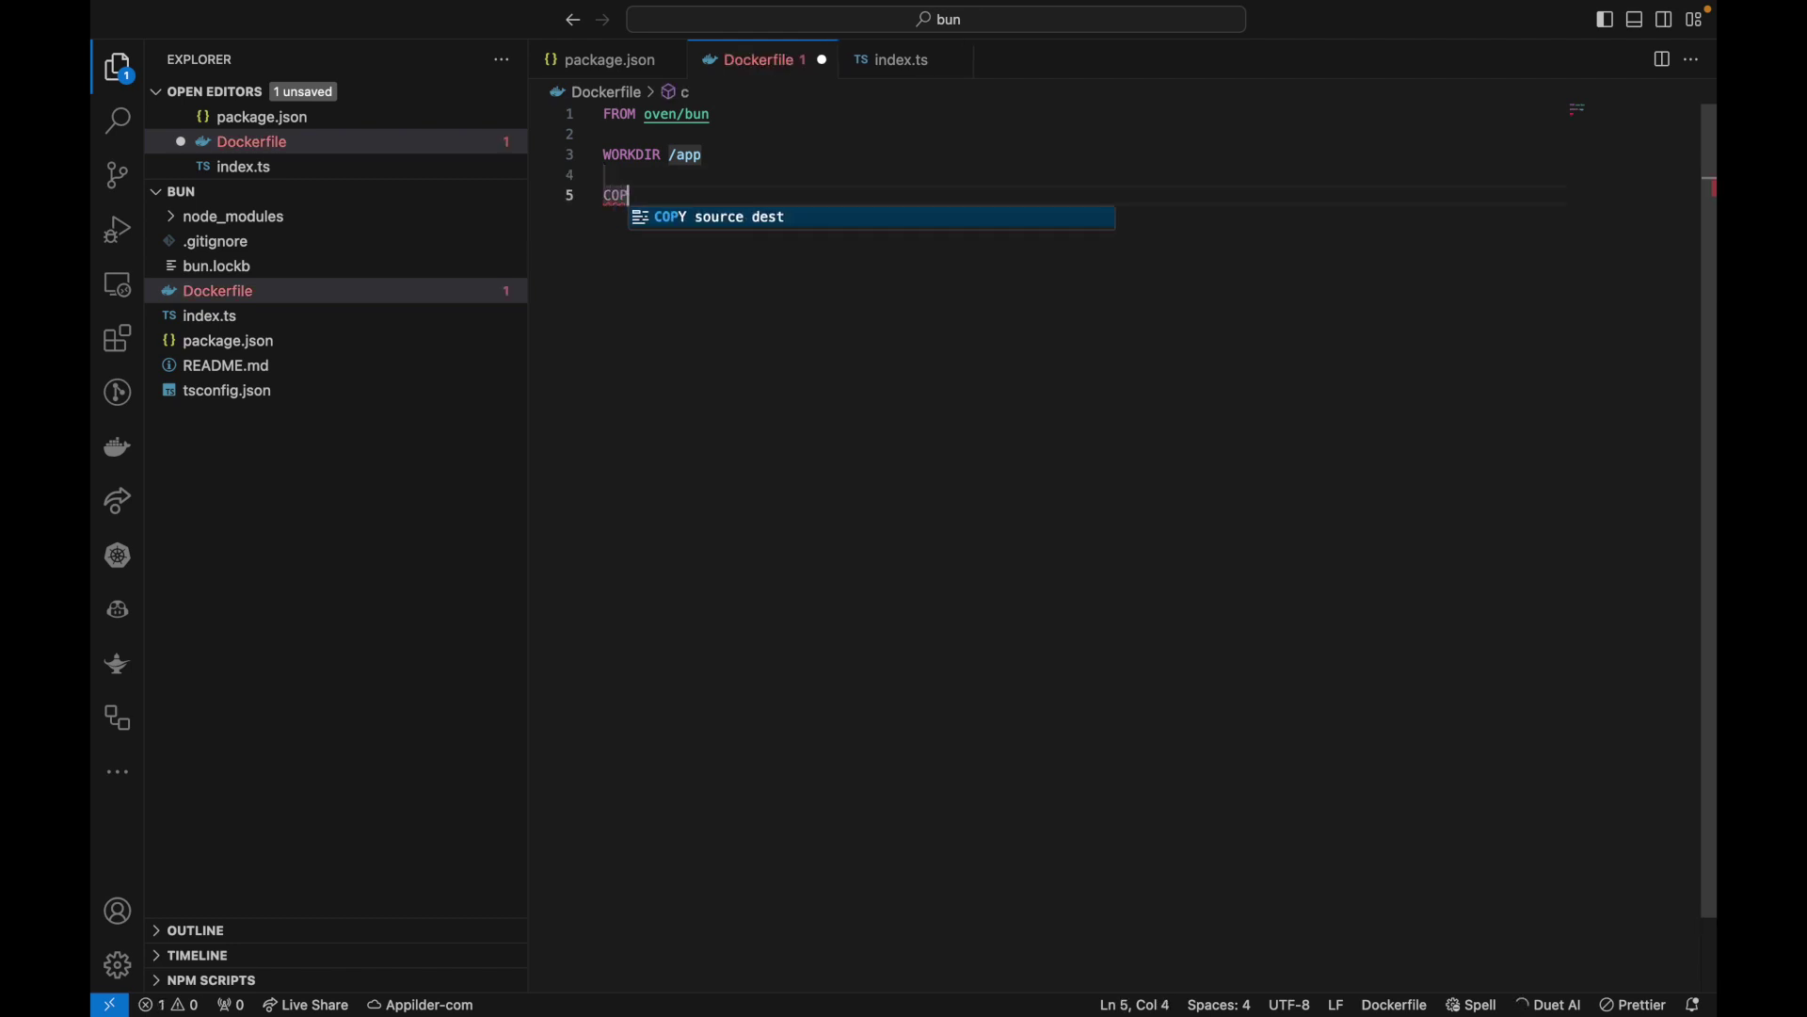
{"action": "key", "text": "Return"}
{"action": "key", "text": "BackSpace"}
{"action": "type", "text": ". dest"}
{"action": "key", "text": "End"}
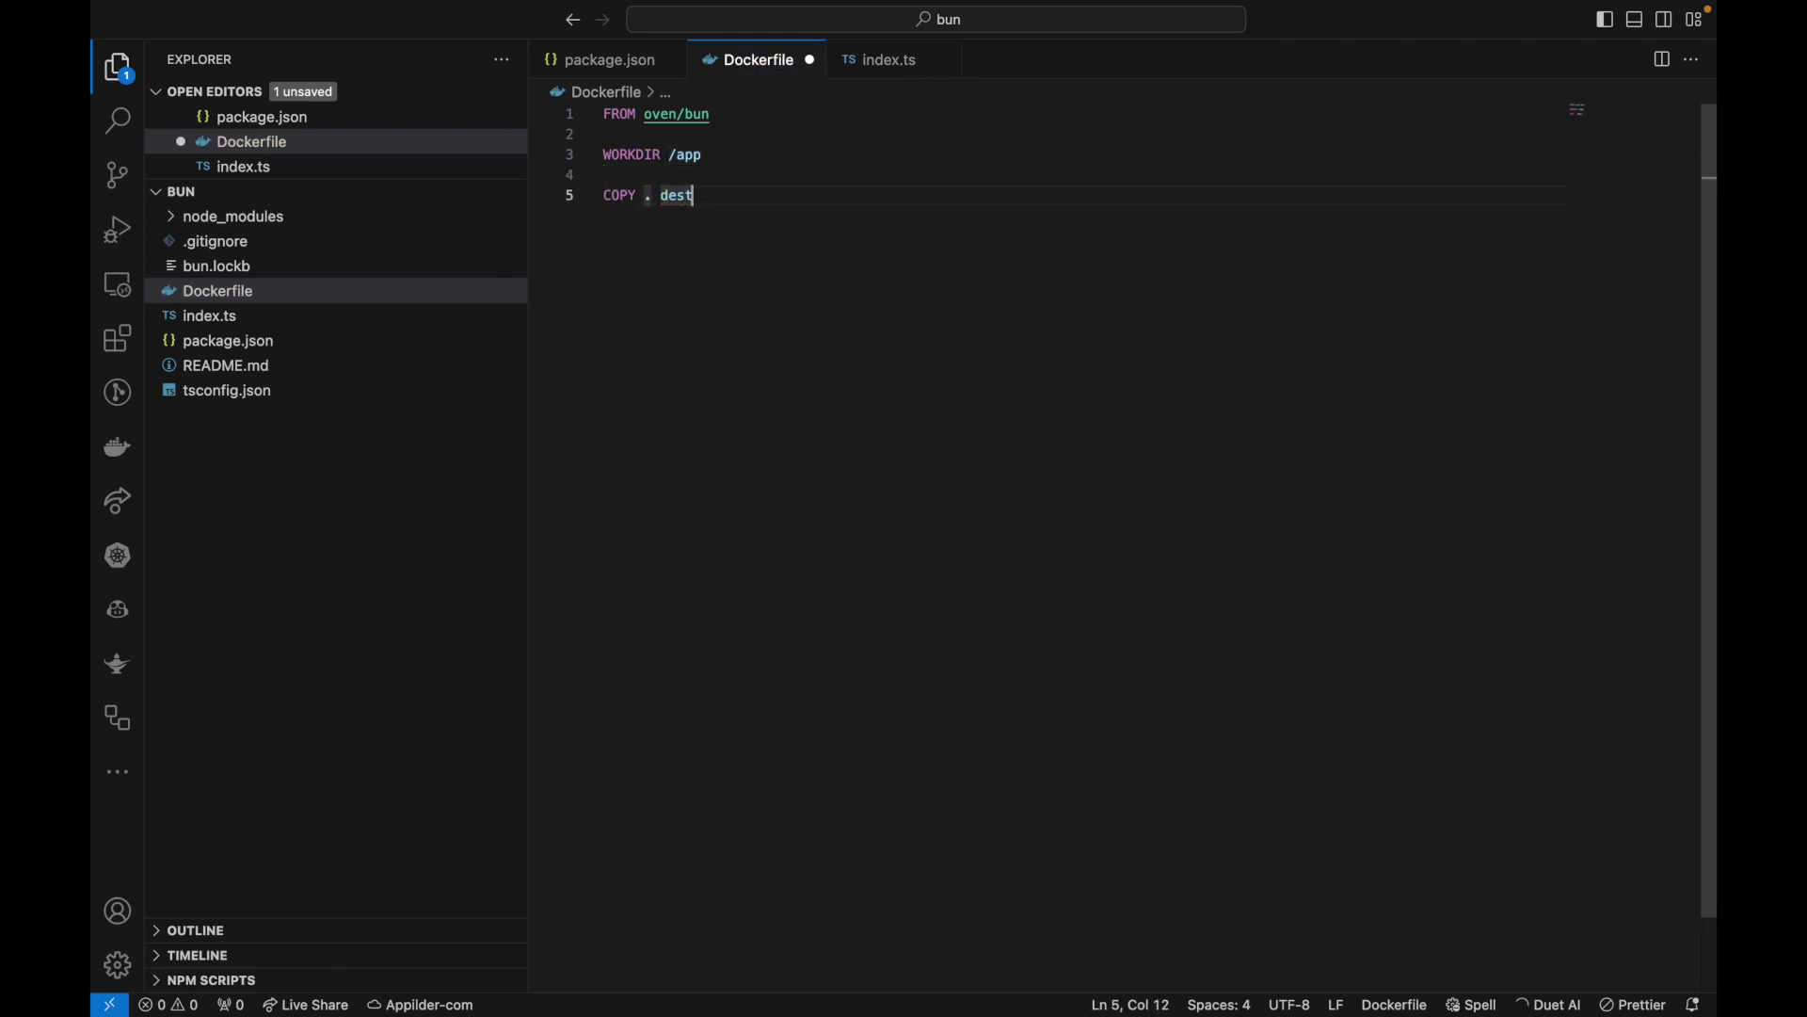
{"action": "key", "text": "shift+alt+Left"}
{"action": "key", "text": "BackSpace"}
{"action": "type", "text": "."}
{"action": "key", "text": "Return"}
{"action": "key", "text": "Return"}
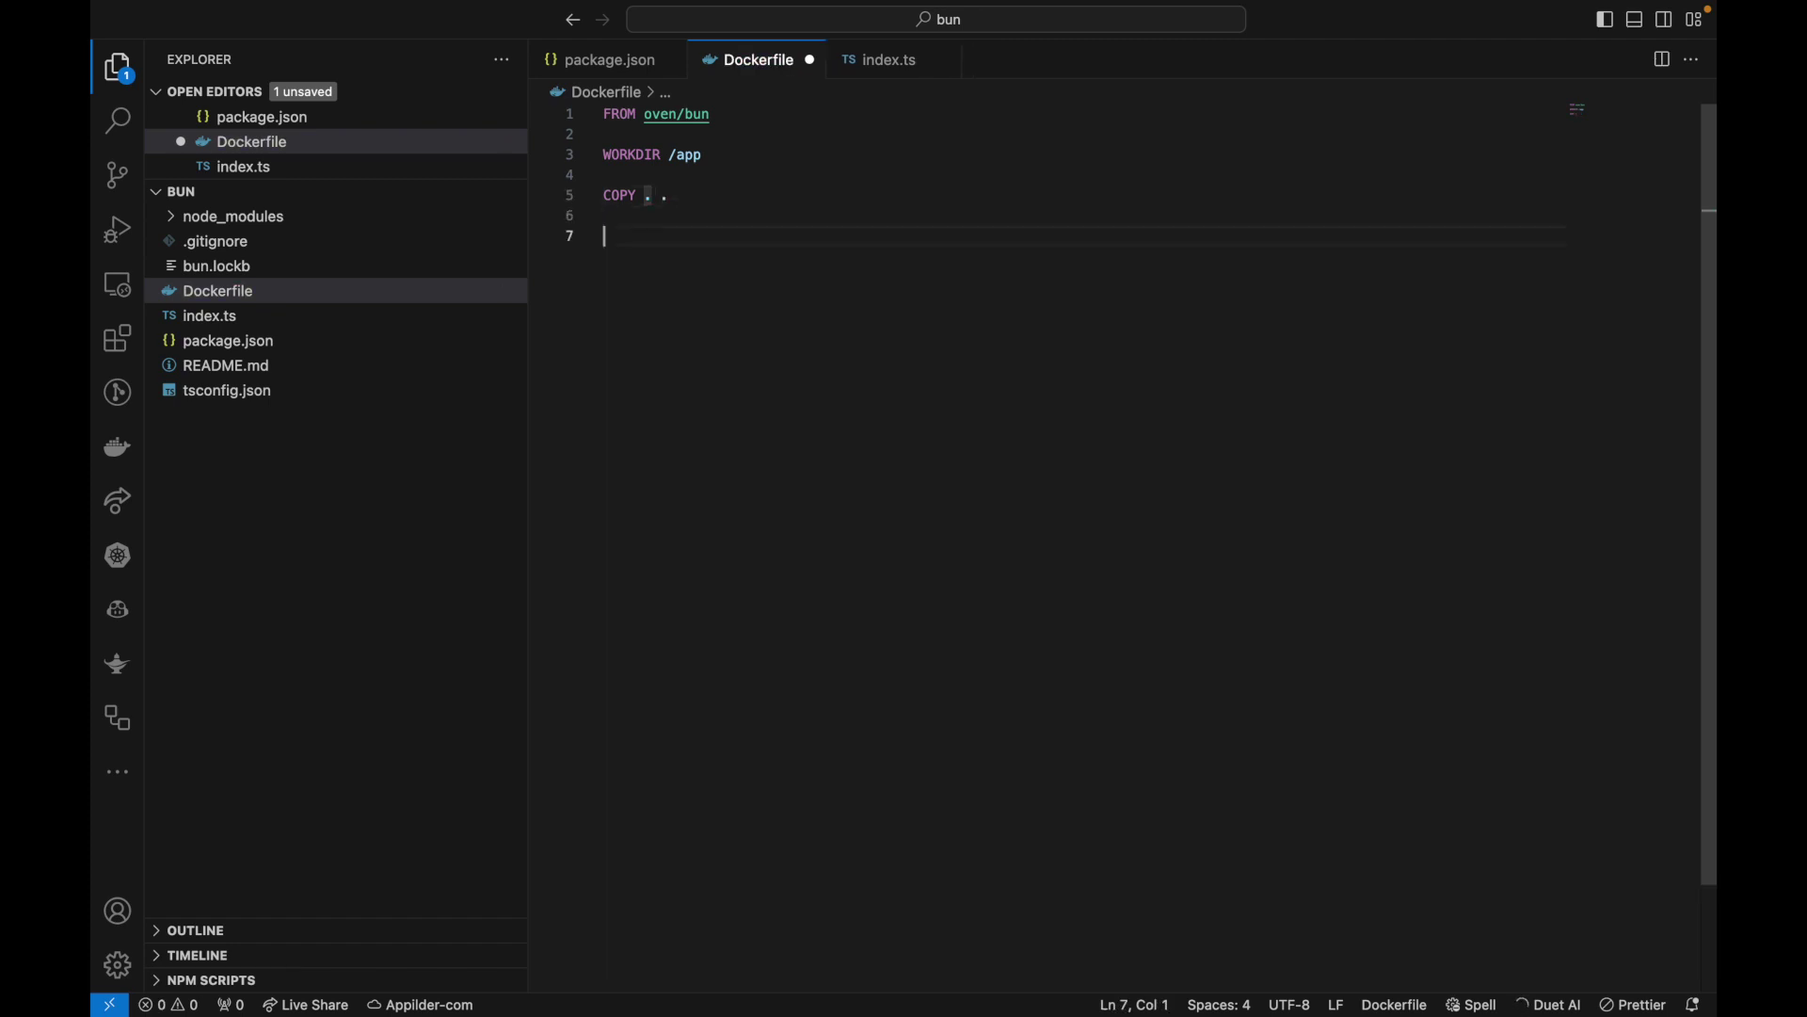
{"action": "type", "text": "RUN "}
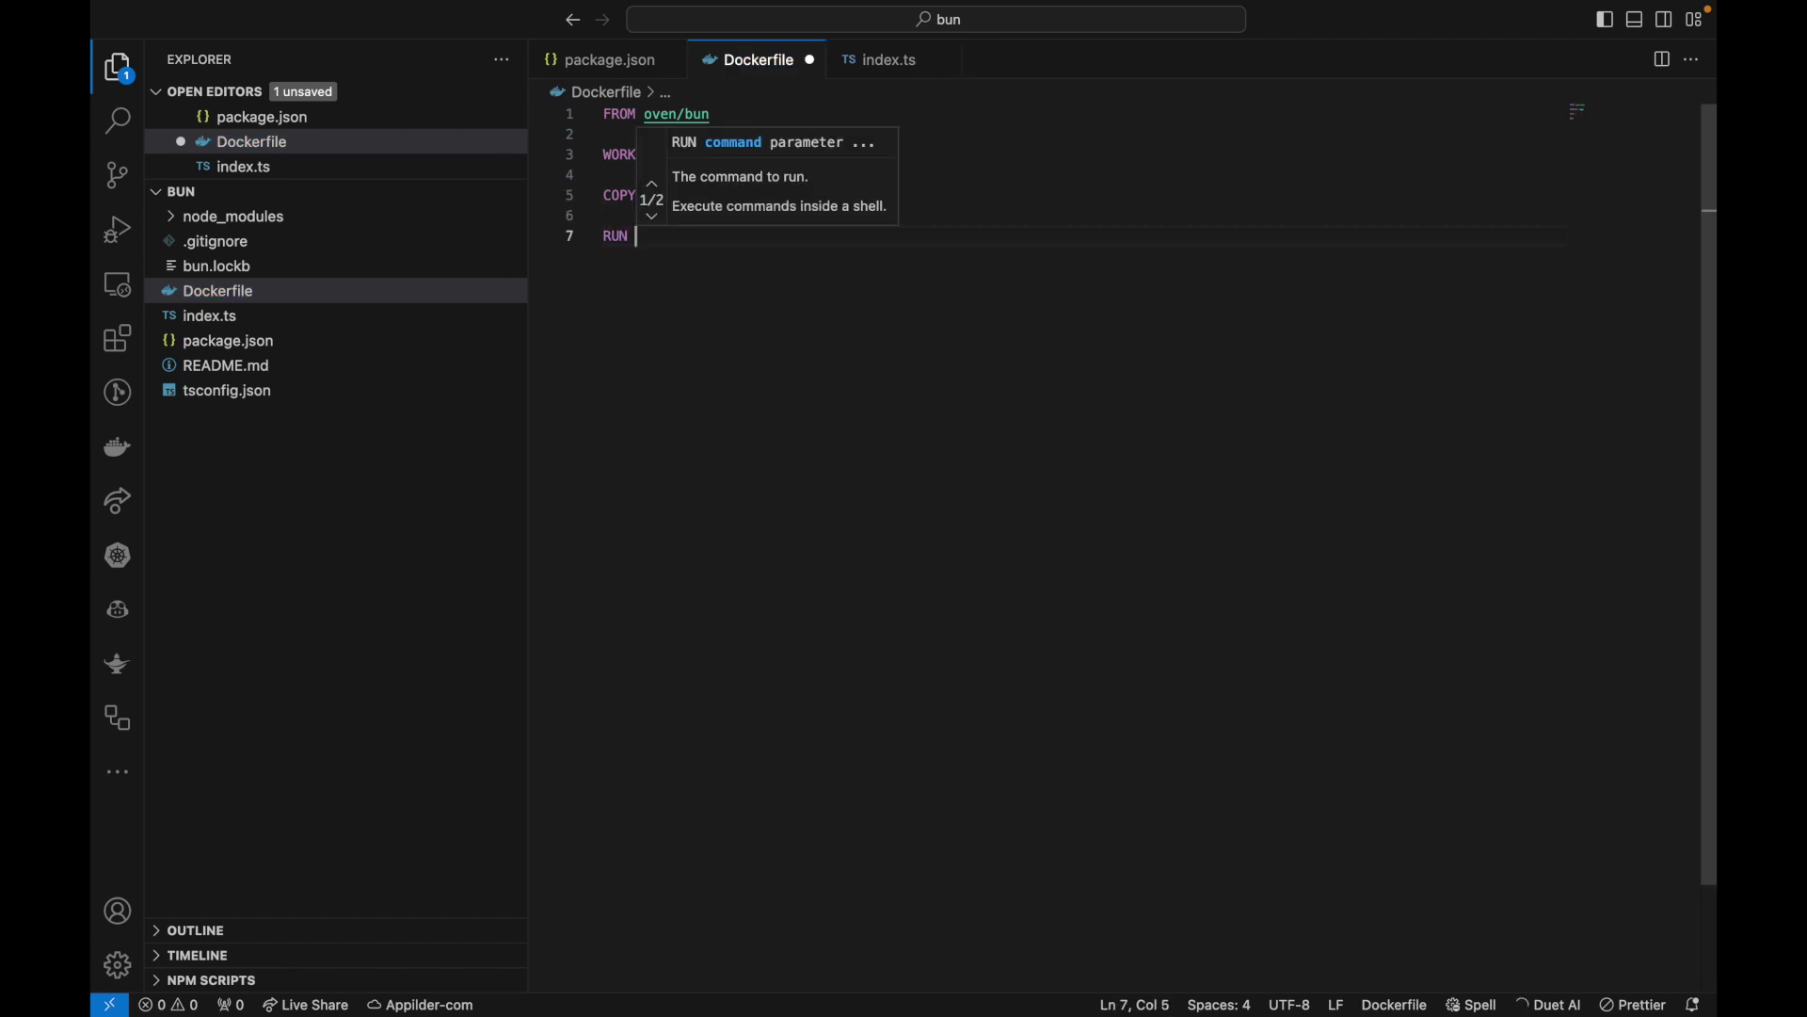
{"action": "type", "text": "bun"}
- Add RUN bun install and EXPOSE 3000 instructions
{"action": "key", "text": "BackSpace"}
{"action": "key", "text": "BackSpace"}
{"action": "key", "text": "BackSpace"}
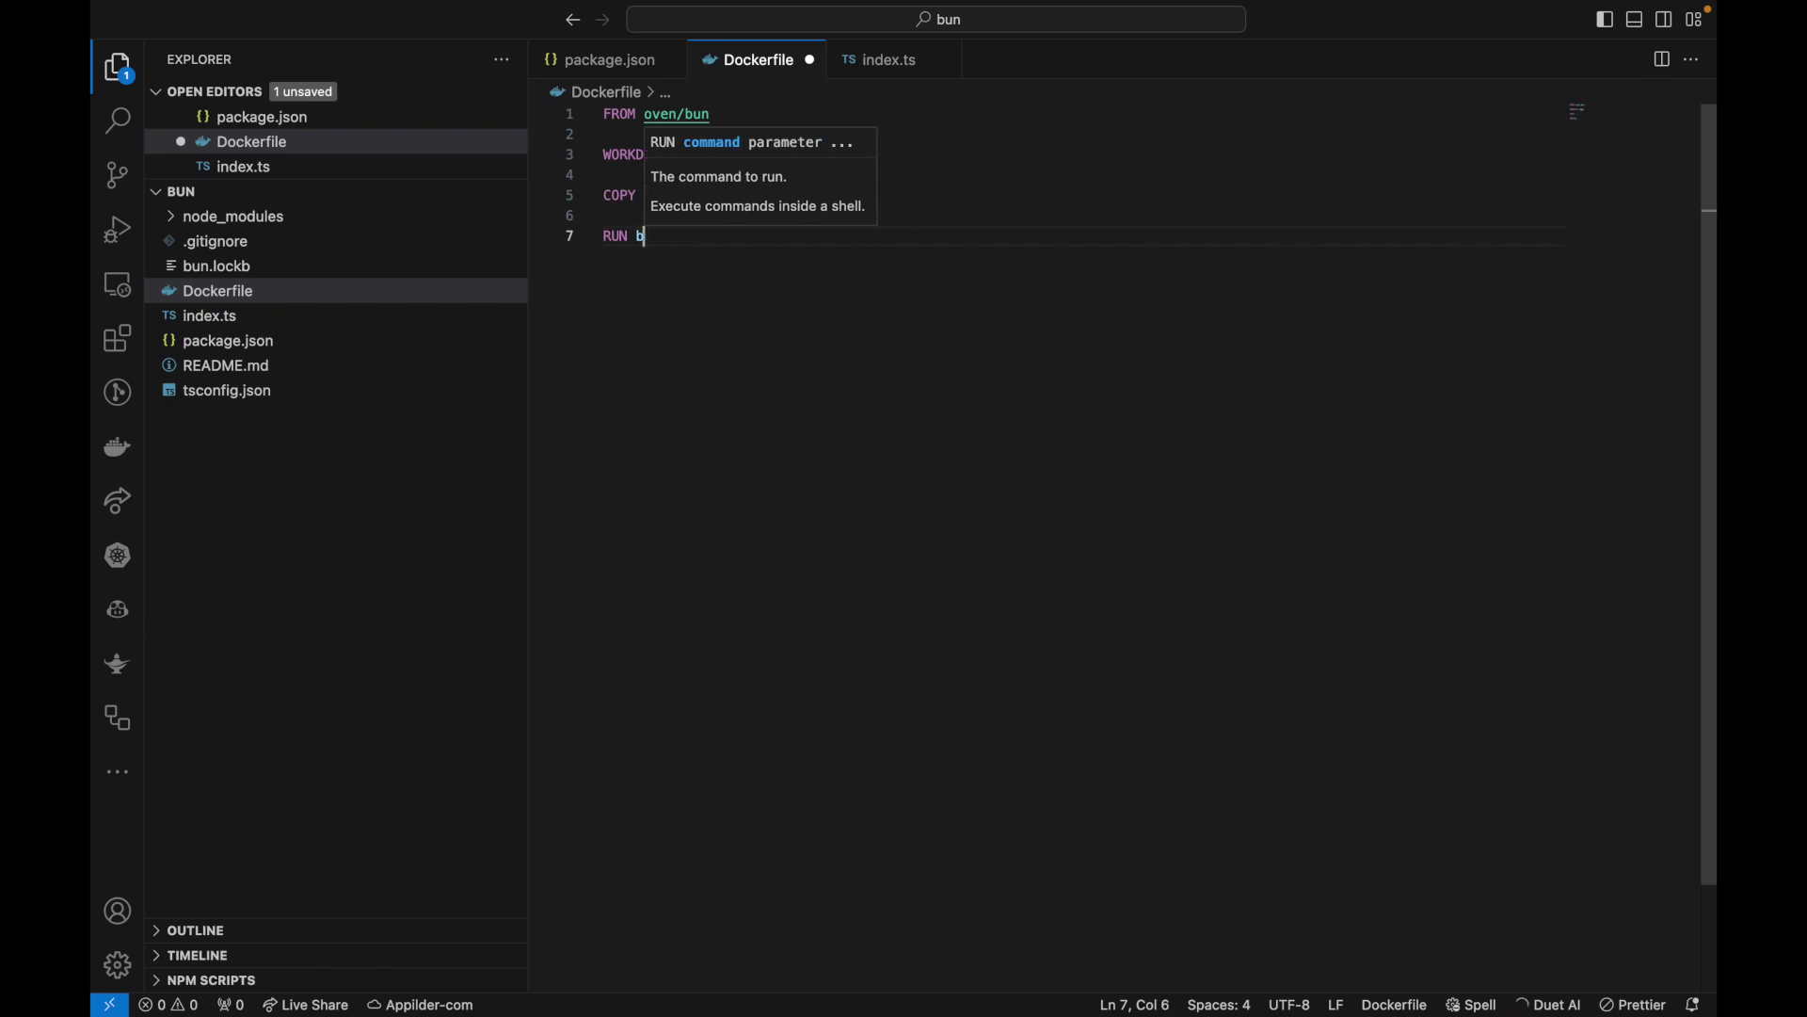
{"action": "type", "text": "in ins"}
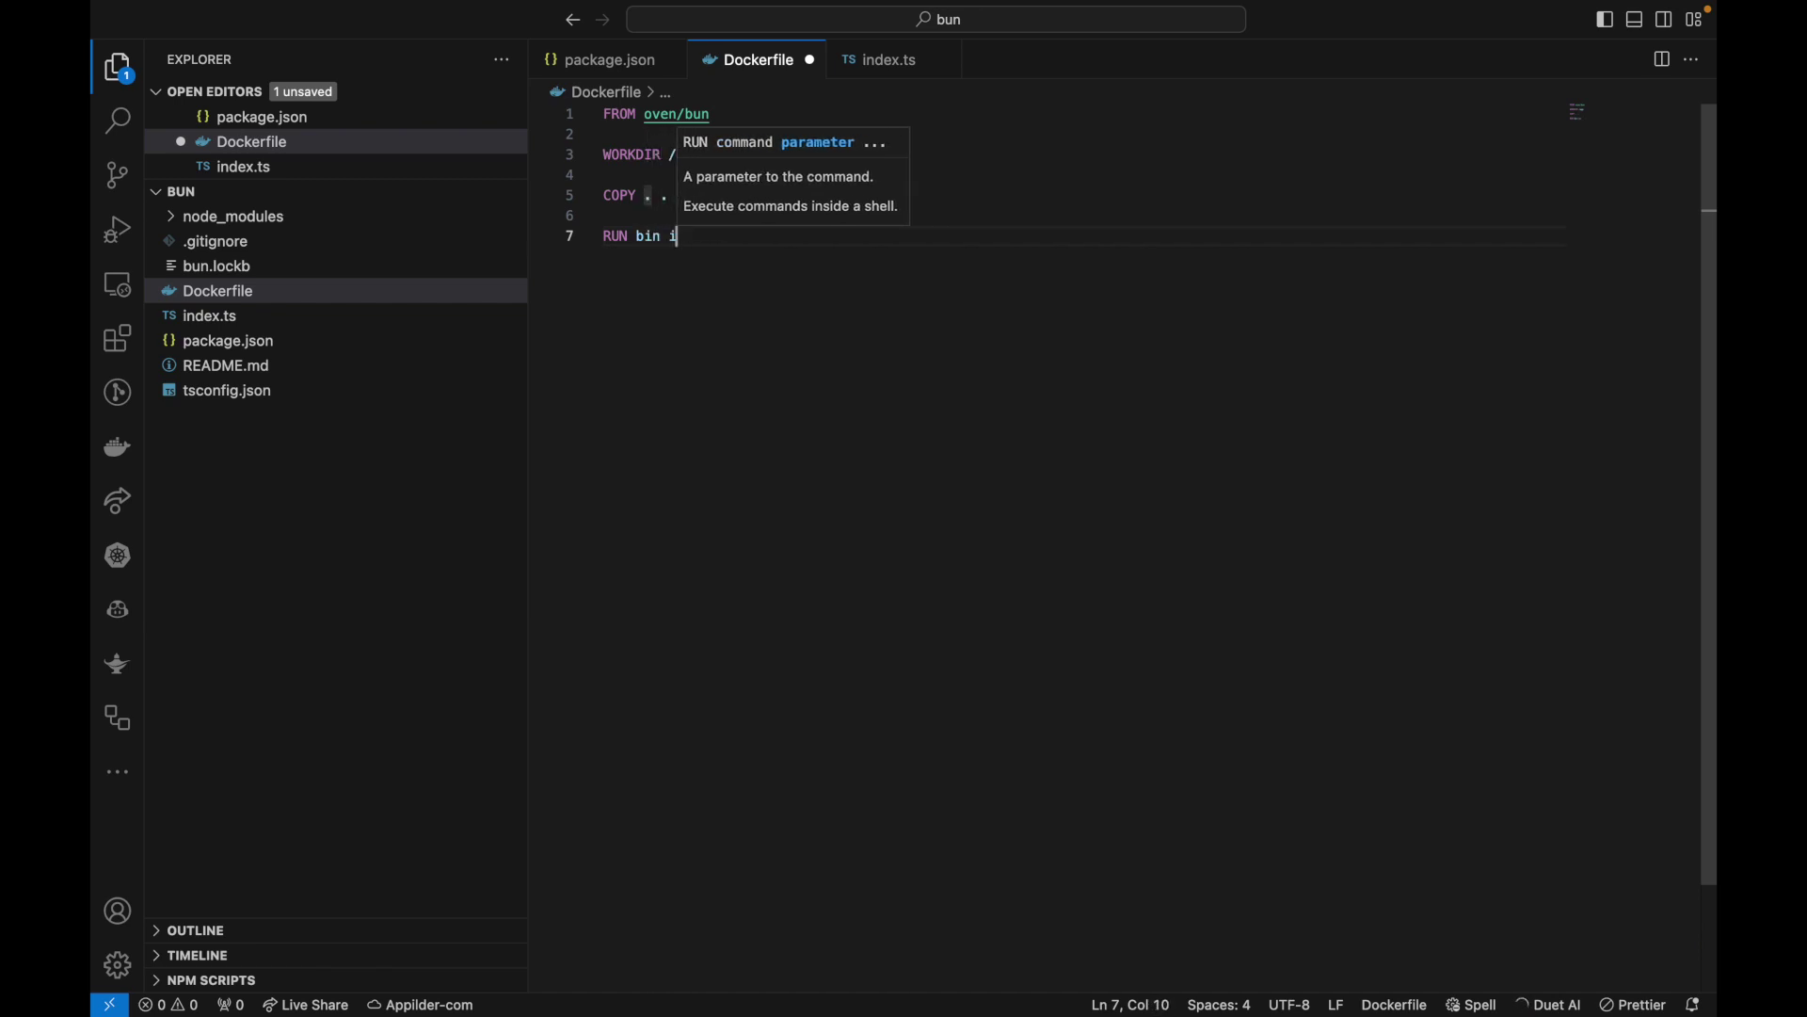
{"action": "key", "text": "BackSpace"}
{"action": "key", "text": "BackSpace"}
{"action": "key", "text": "BackSpace"}
{"action": "type", "text": "un install"}
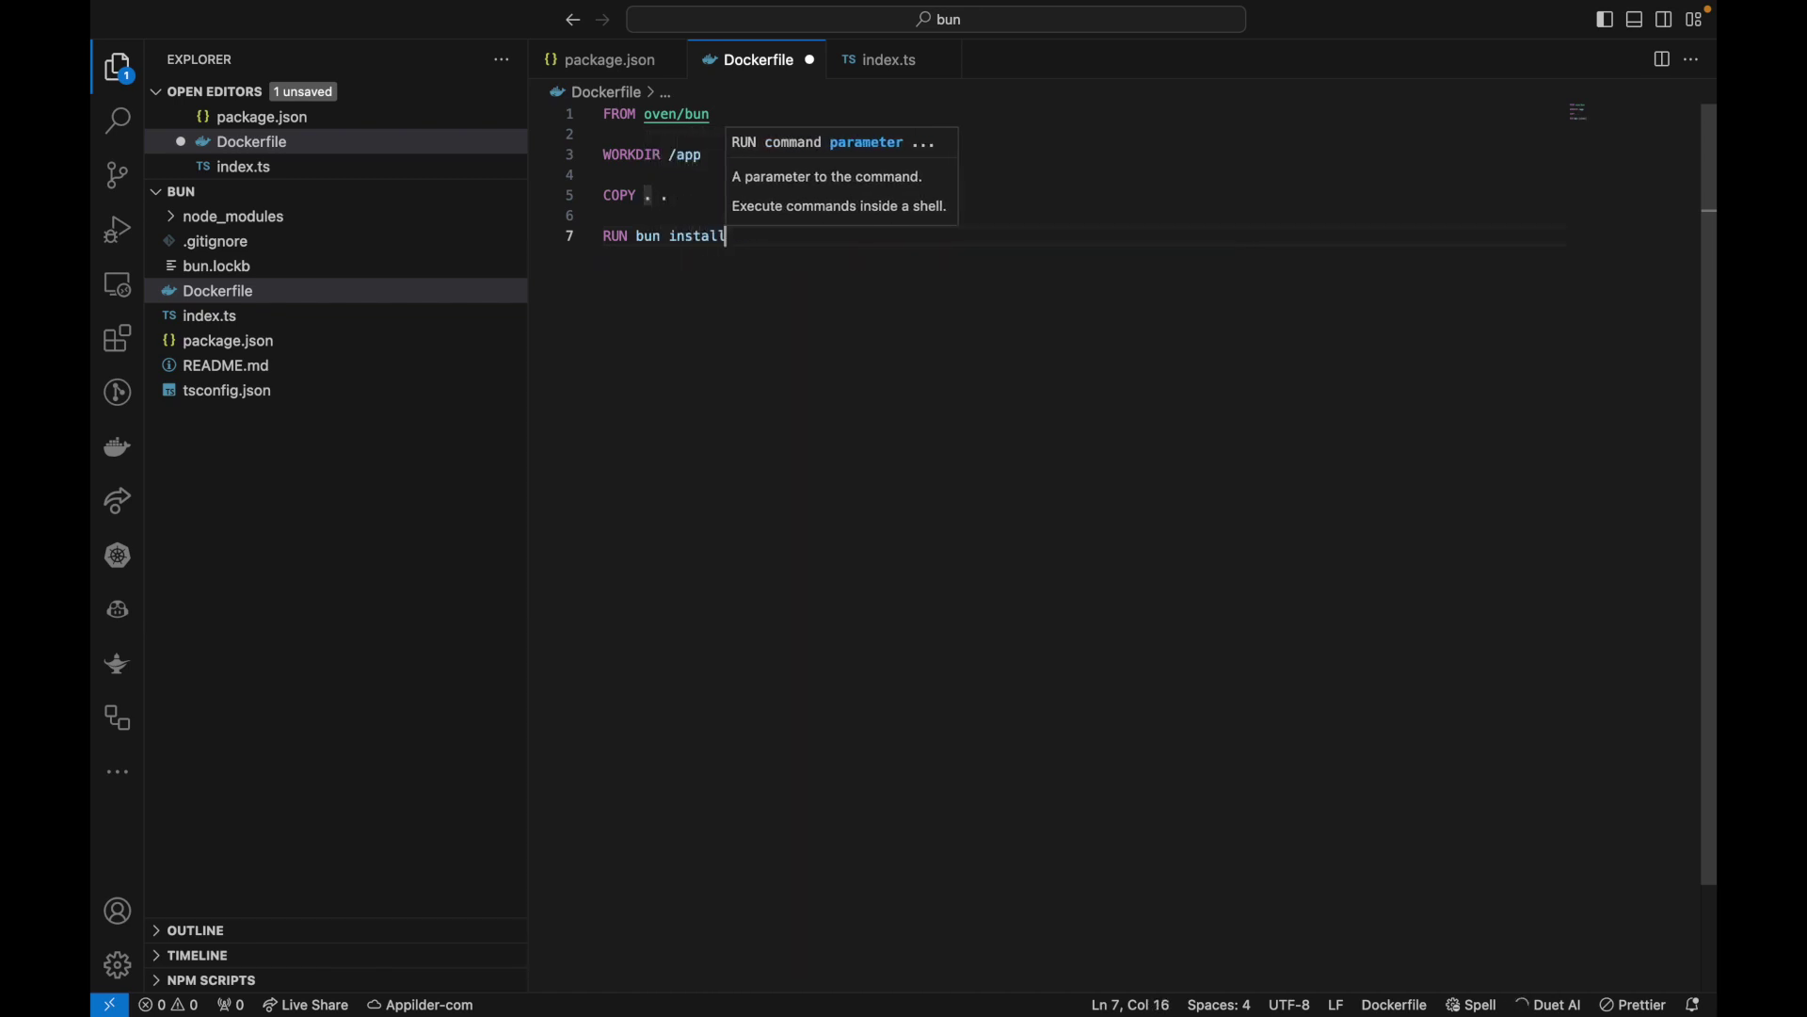
{"action": "key", "text": "Return"}
{"action": "key", "text": "Return"}
{"action": "type", "text": "EXPOSE "}
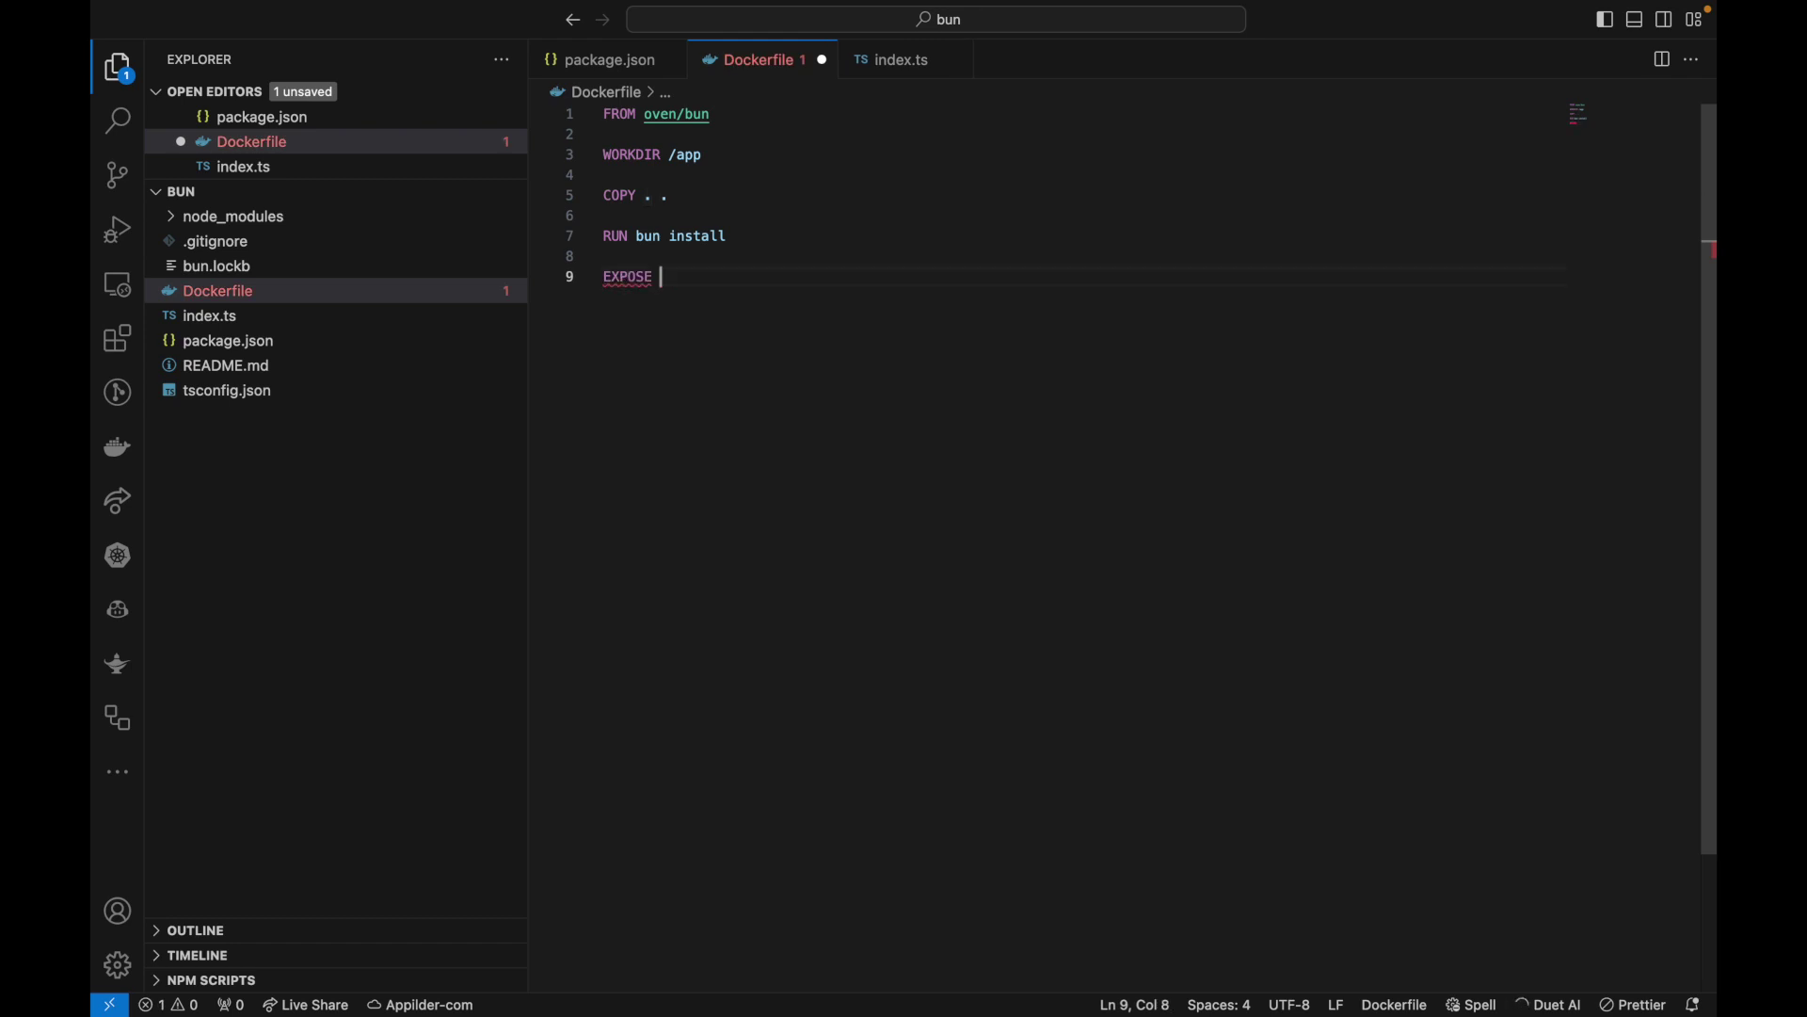
{"action": "type", "text": "3000"}
{"action": "key", "text": "Return"}
{"action": "key", "text": "Return"}
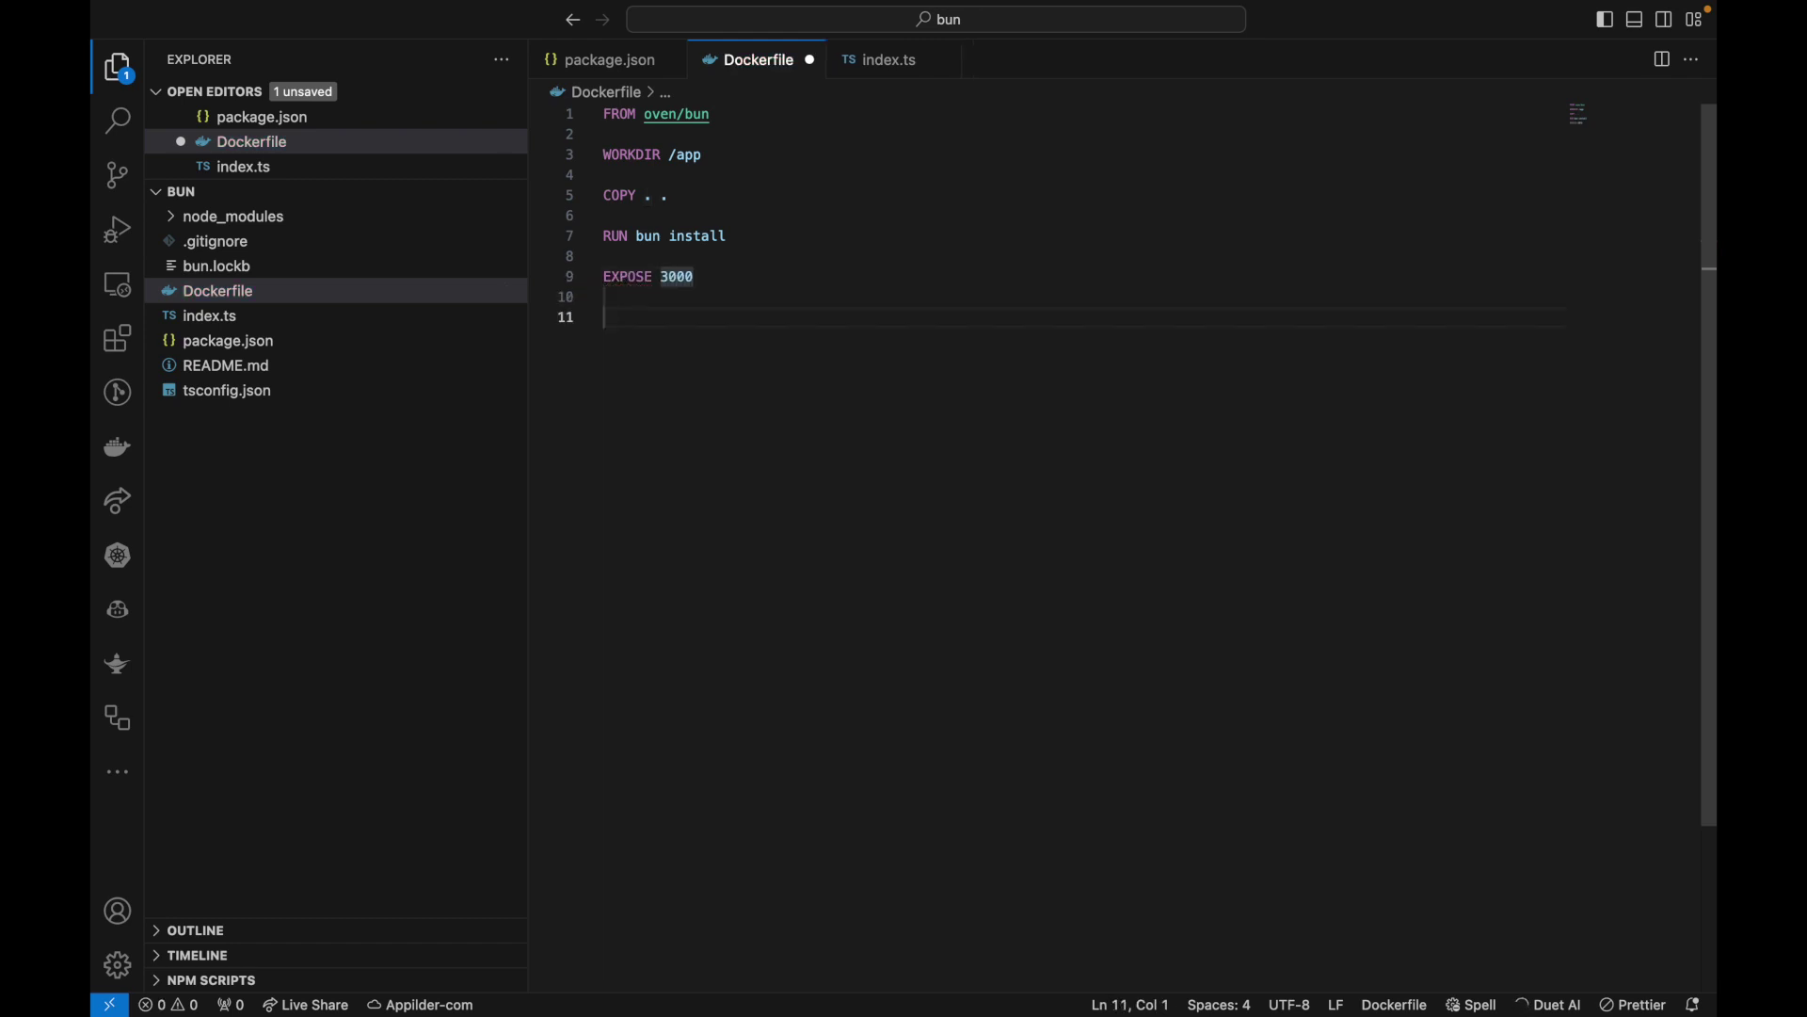
{"action": "type", "text": "EN"}
{"action": "key", "text": "Return"}
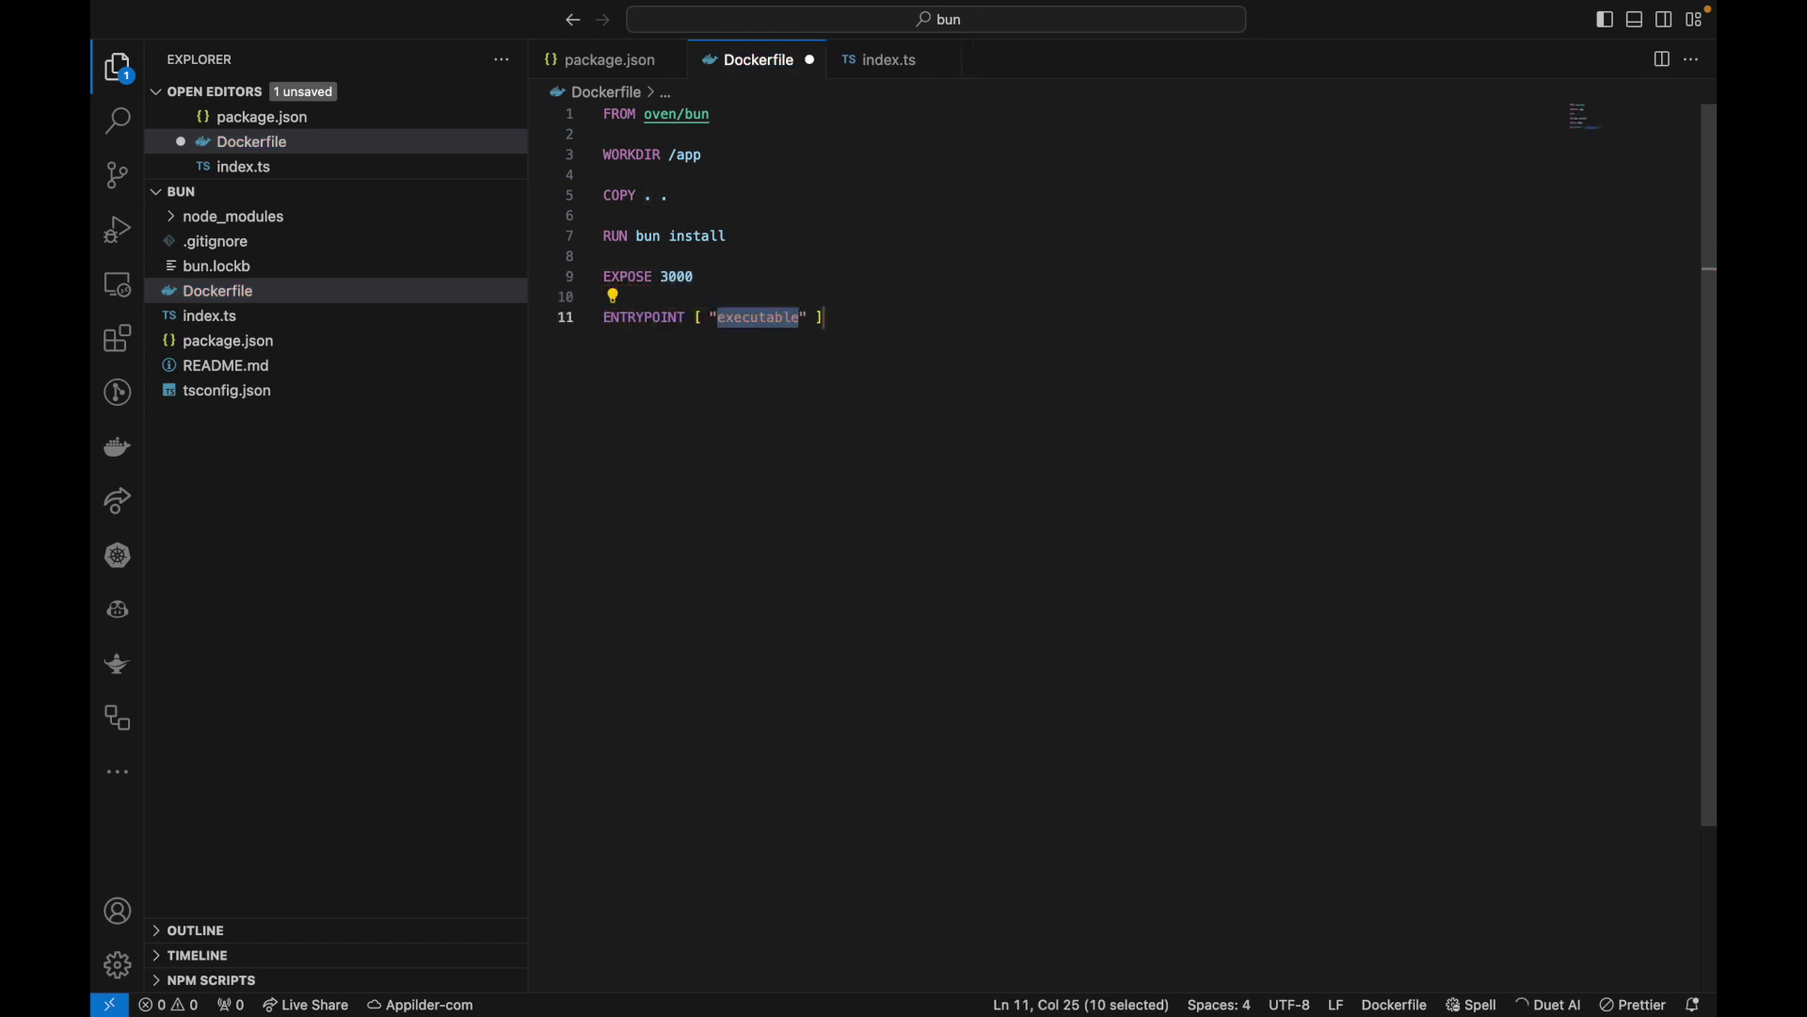
- Set ENTRYPOINT to ["bun","run","start"]
{"action": "key", "text": "BackSpace"}
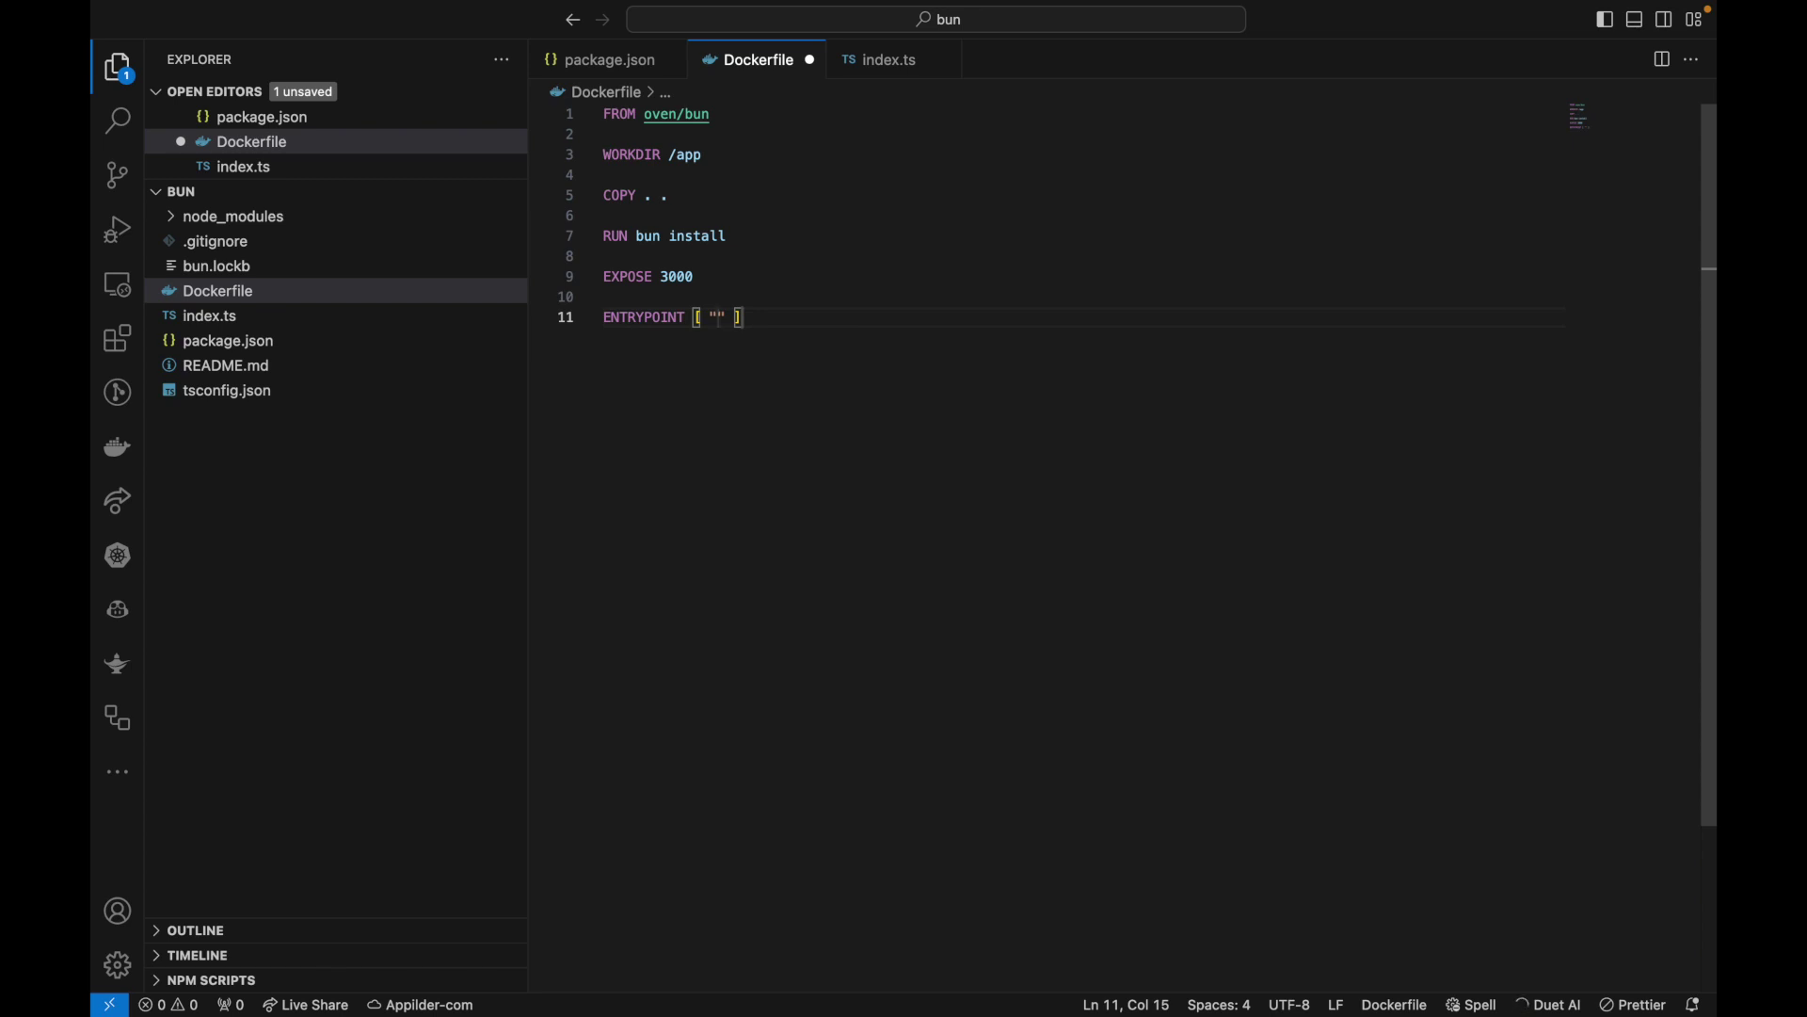
{"action": "type", "text": "bun\""}
{"action": "type", "text": ",\"run\","}
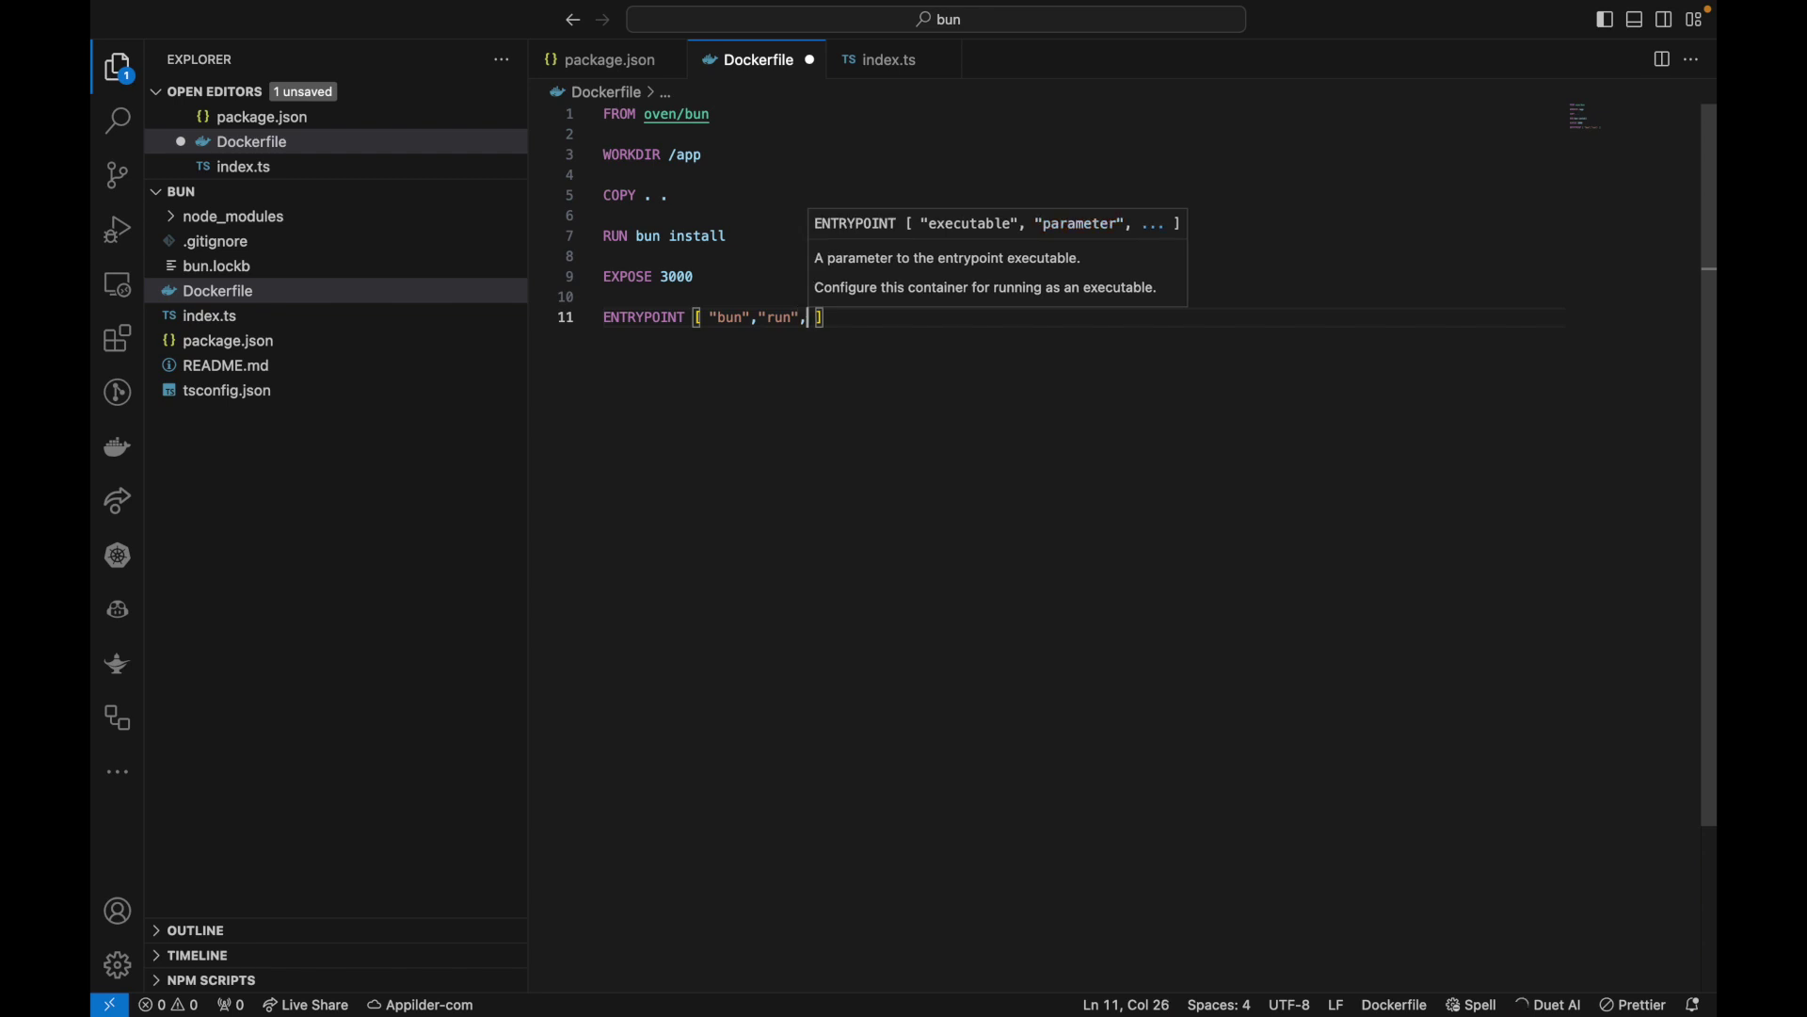
{"action": "type", "text": "\"sta"}
{"action": "key", "text": "BackSpace"}
{"action": "key", "text": "BackSpace"}
{"action": "type", "text": "ta"}
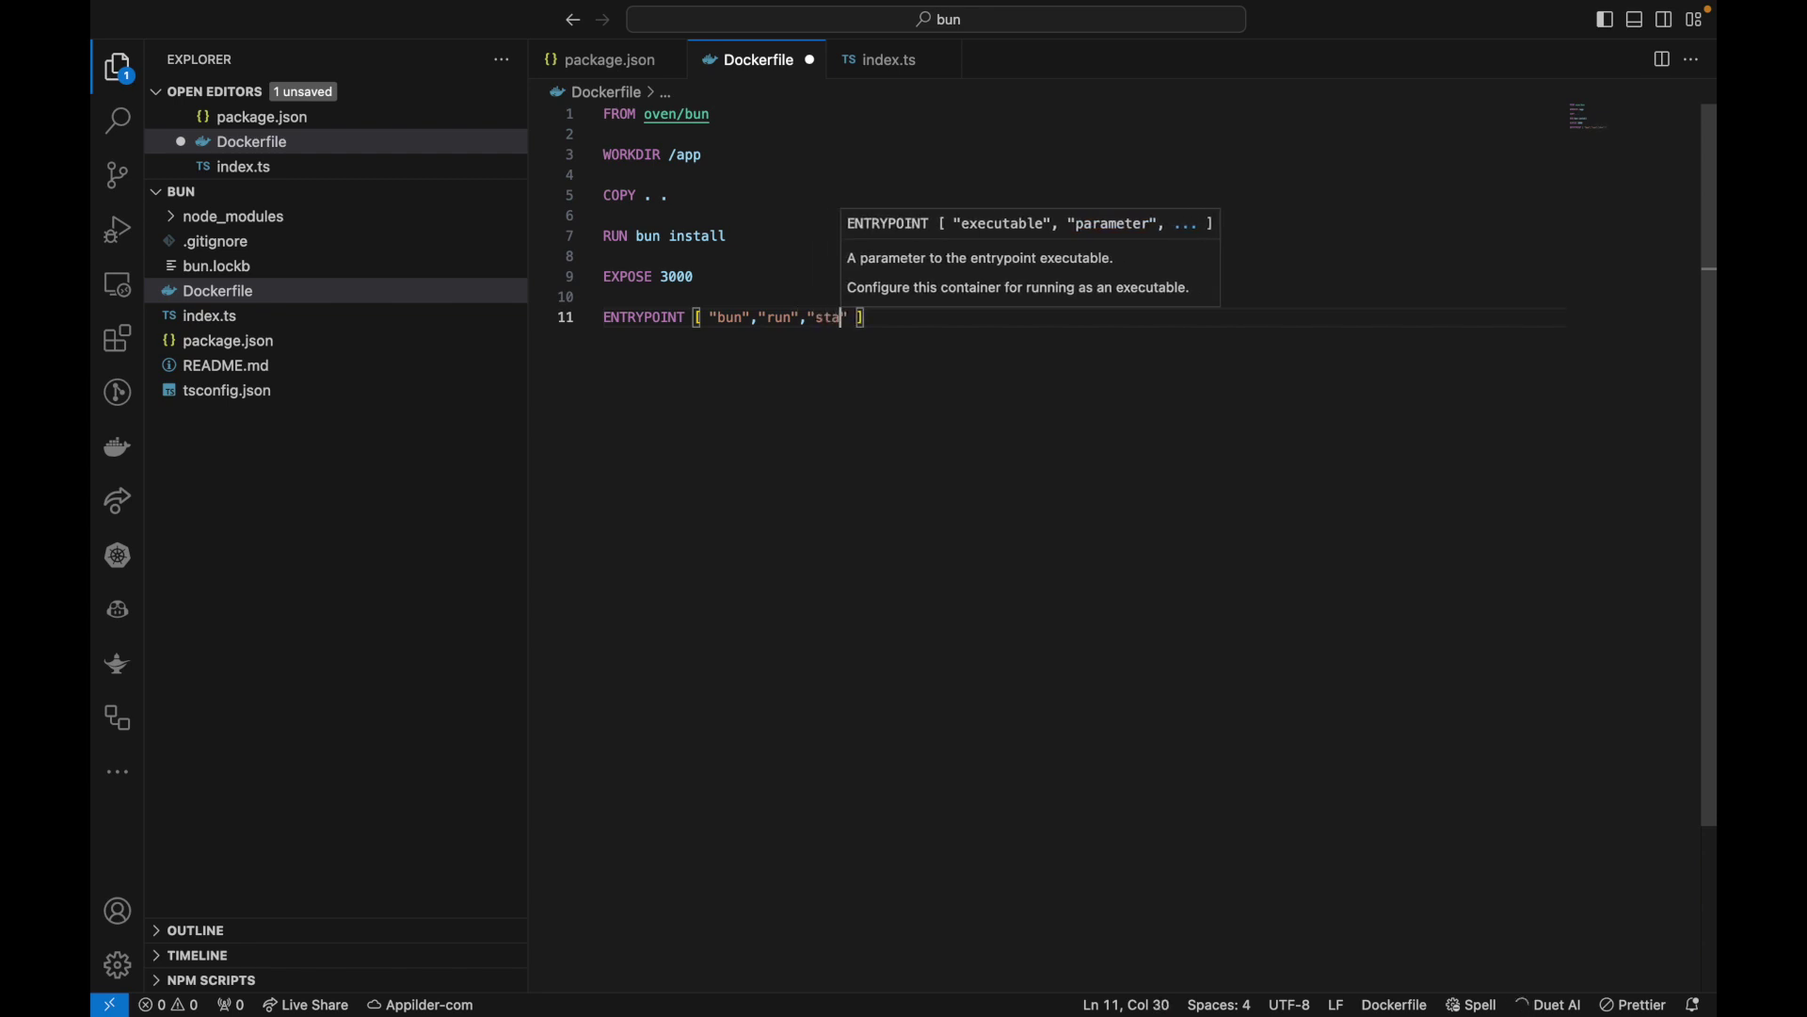
{"action": "type", "text": "rt"}
{"action": "key", "text": "ctrl+Left"}
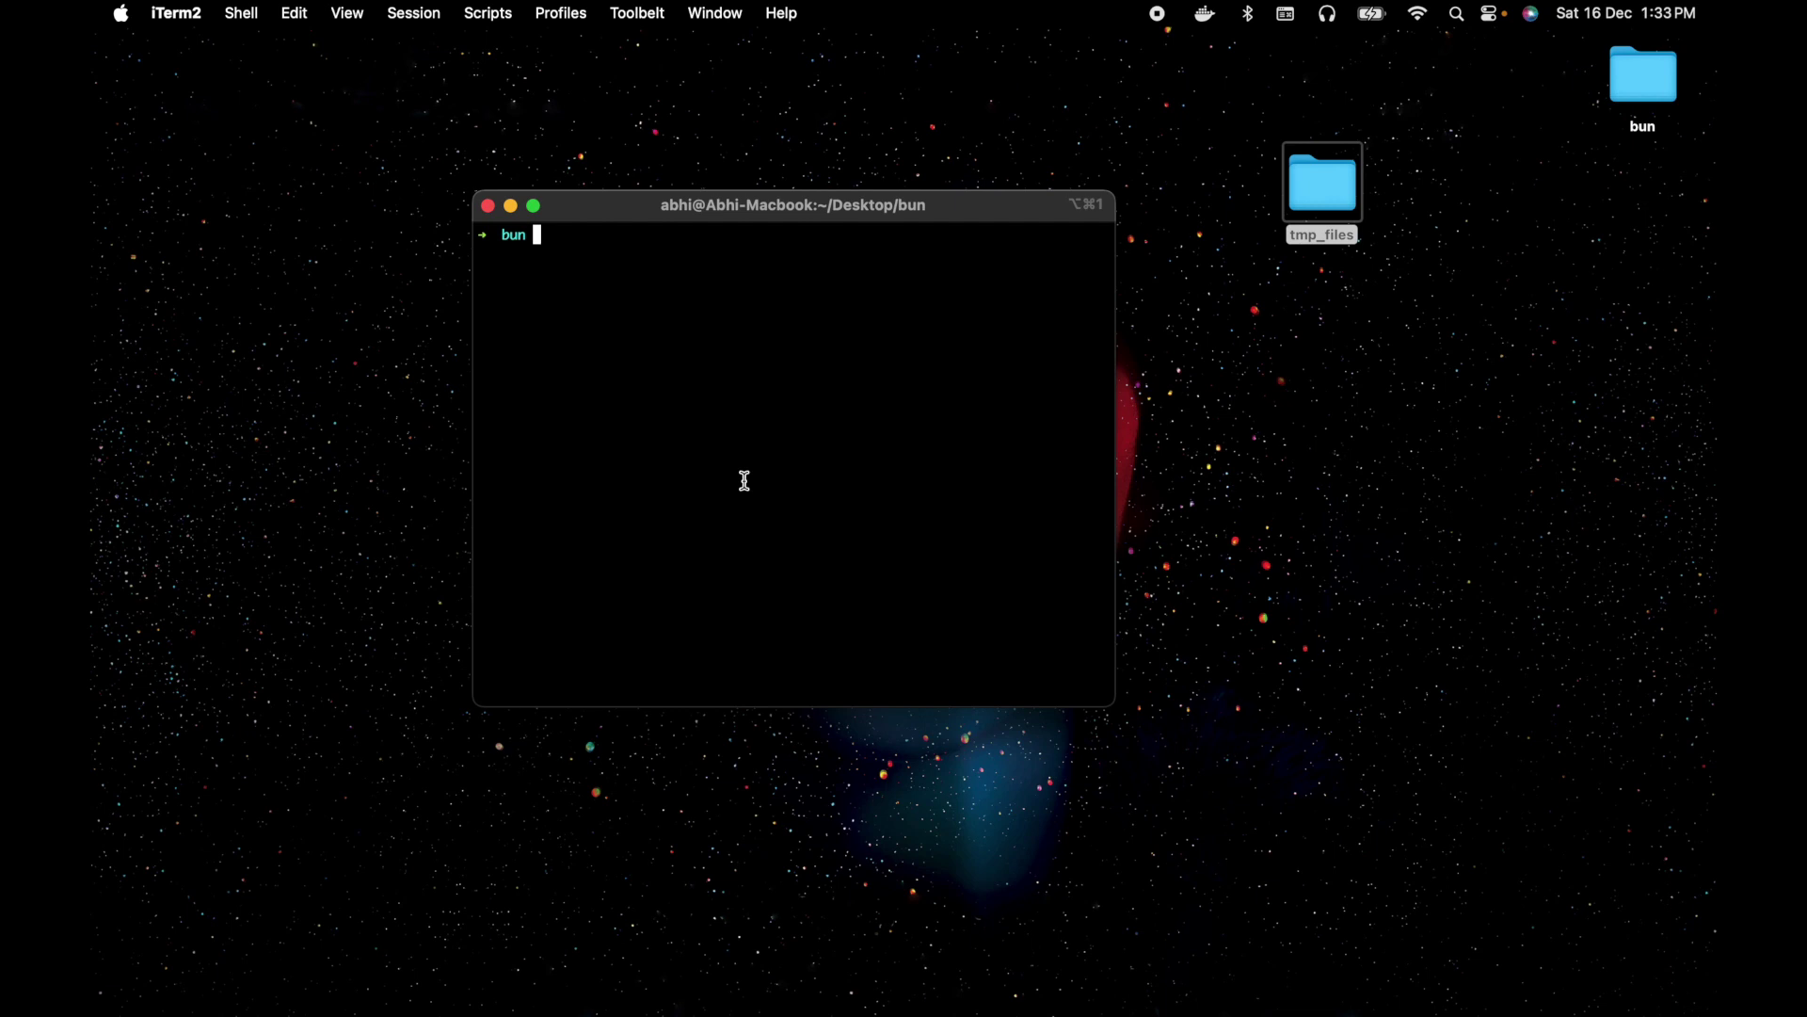
{"action": "type", "text": "docker buil"}
{"action": "type", "text": "d -"}
{"action": "type", "text": "t "}
{"action": "type", "text": "bun-expre"}
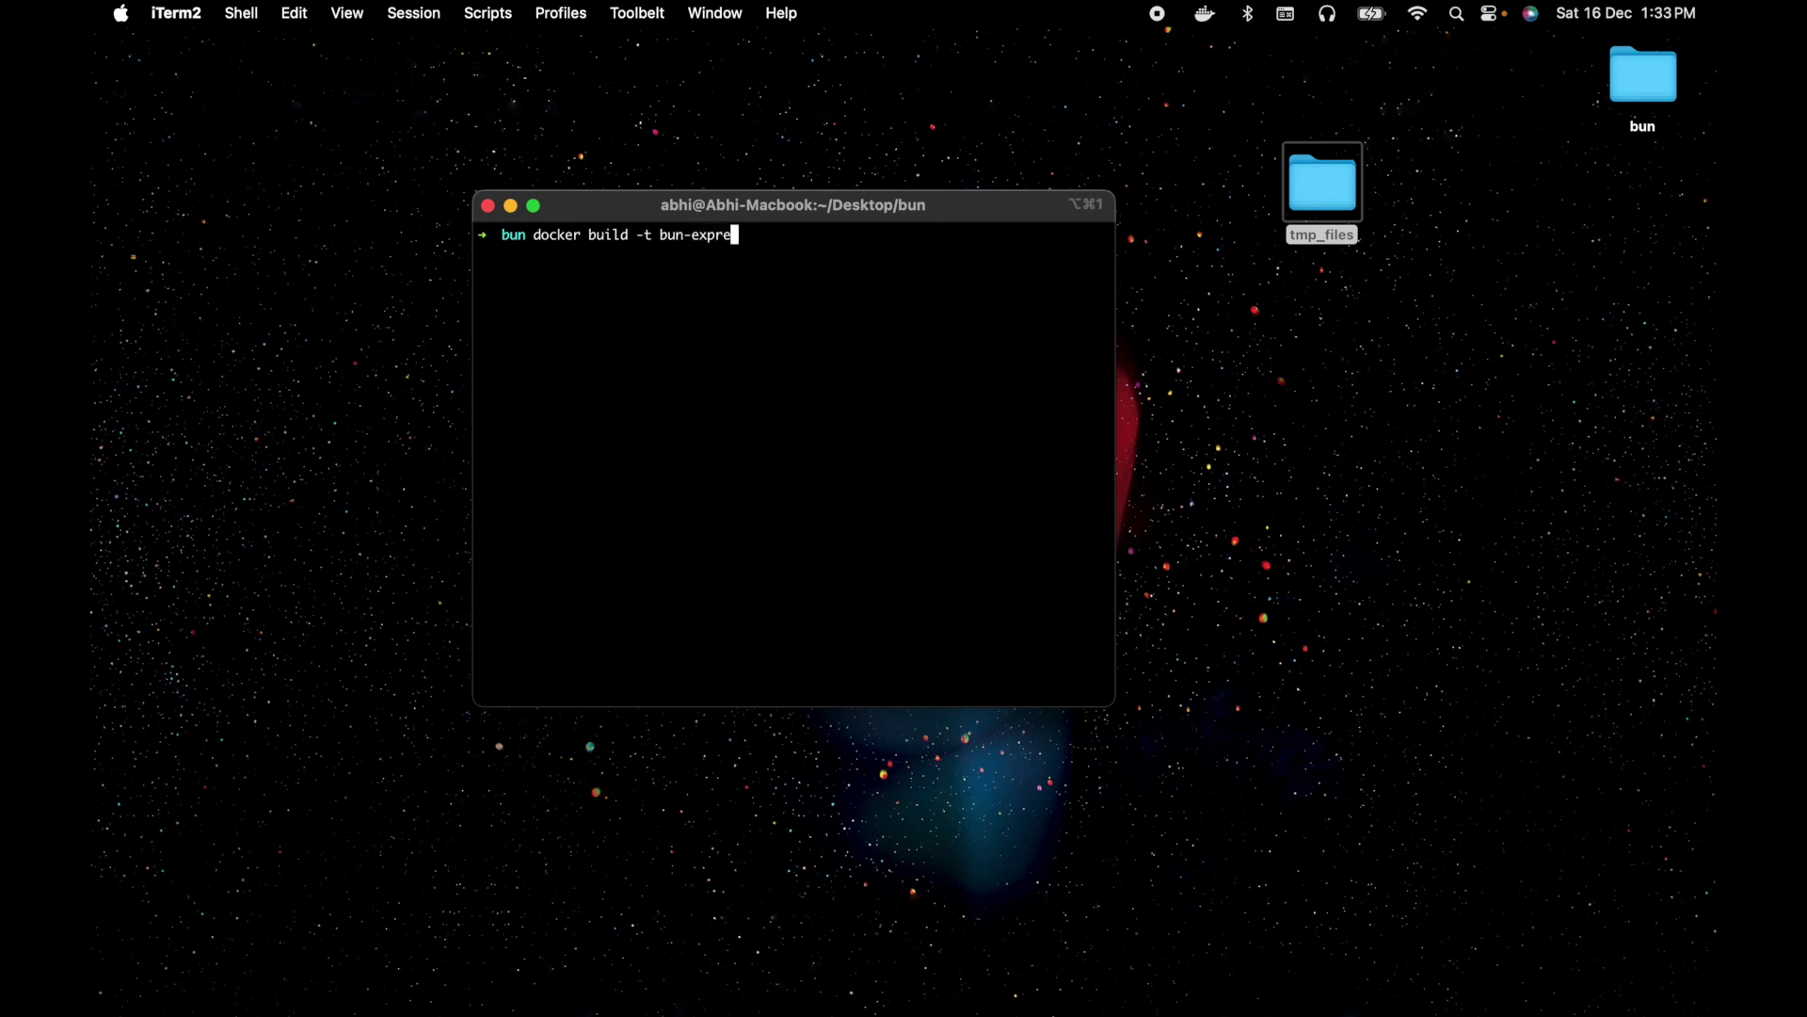
{"action": "type", "text": "ss ."}
- Run 'docker build -t bun-express .' to build the image from the Dockerfile
{"action": "key", "text": "Return"}
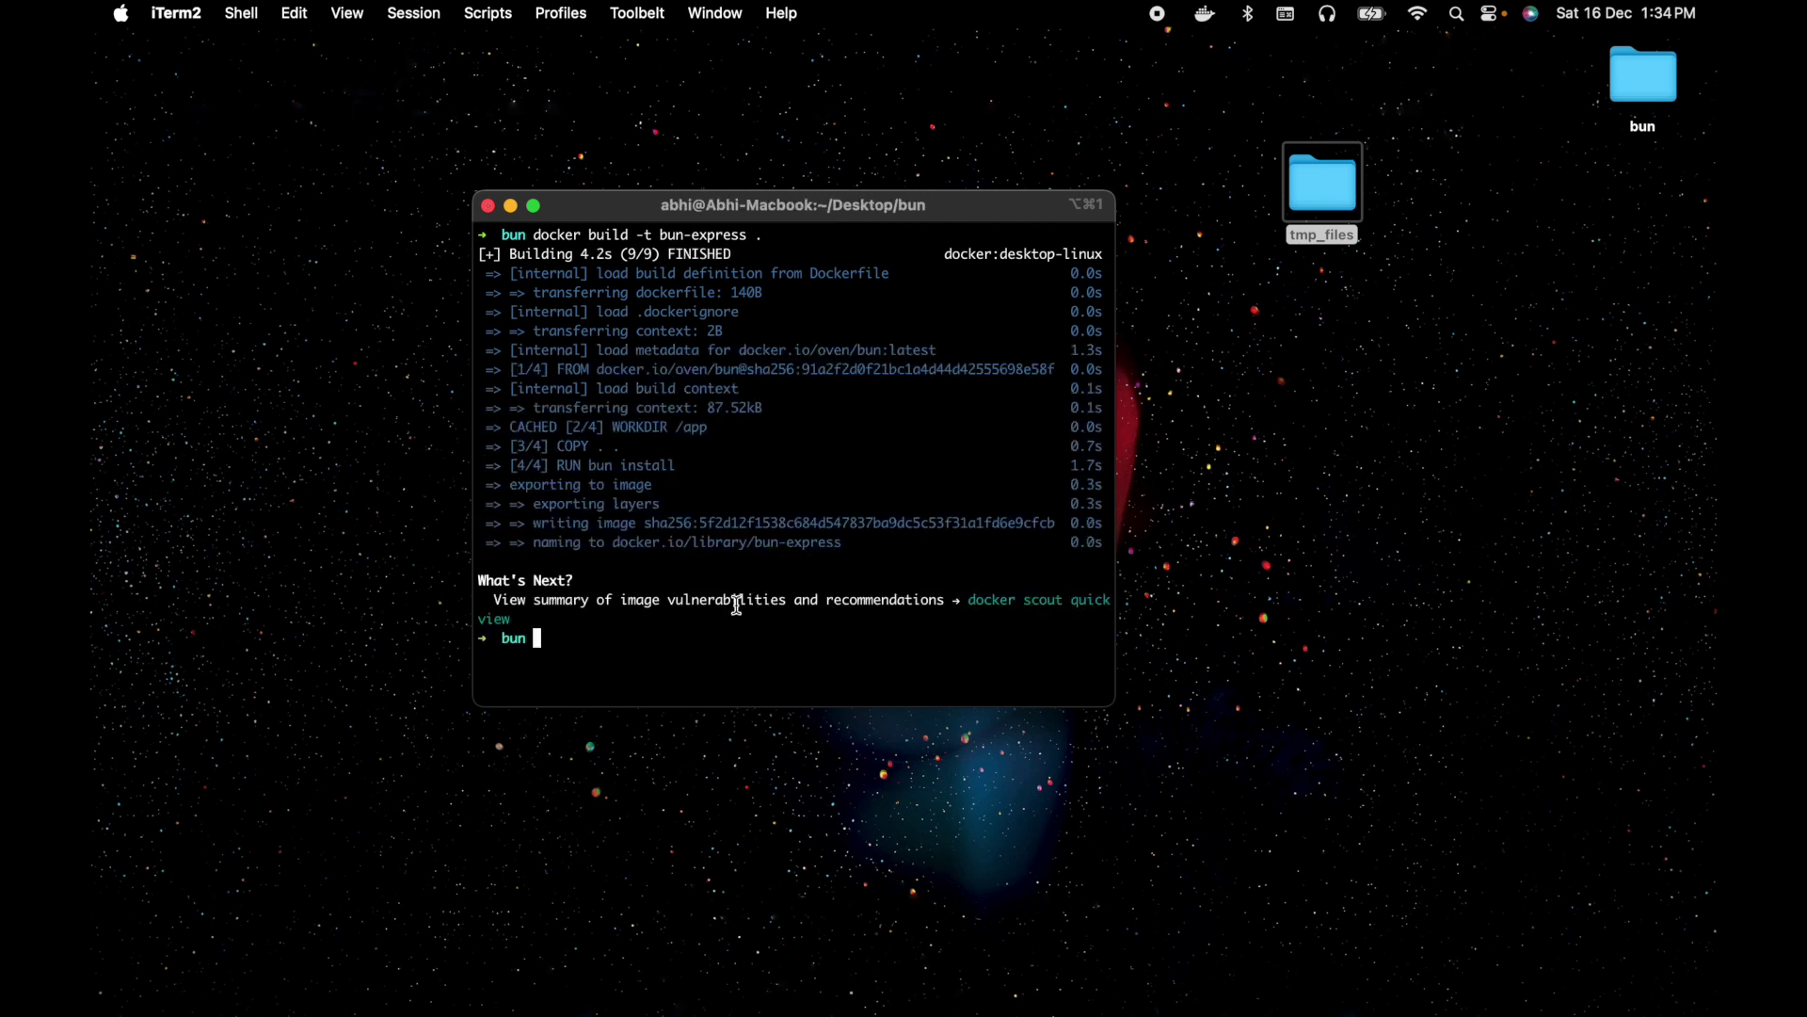
{"action": "type", "text": "clear"}
- Clear the terminal, list Docker images full-screen, and highlight bun-express:latest (256MB)
{"action": "key", "text": "Return"}
{"action": "type", "text": "do"}
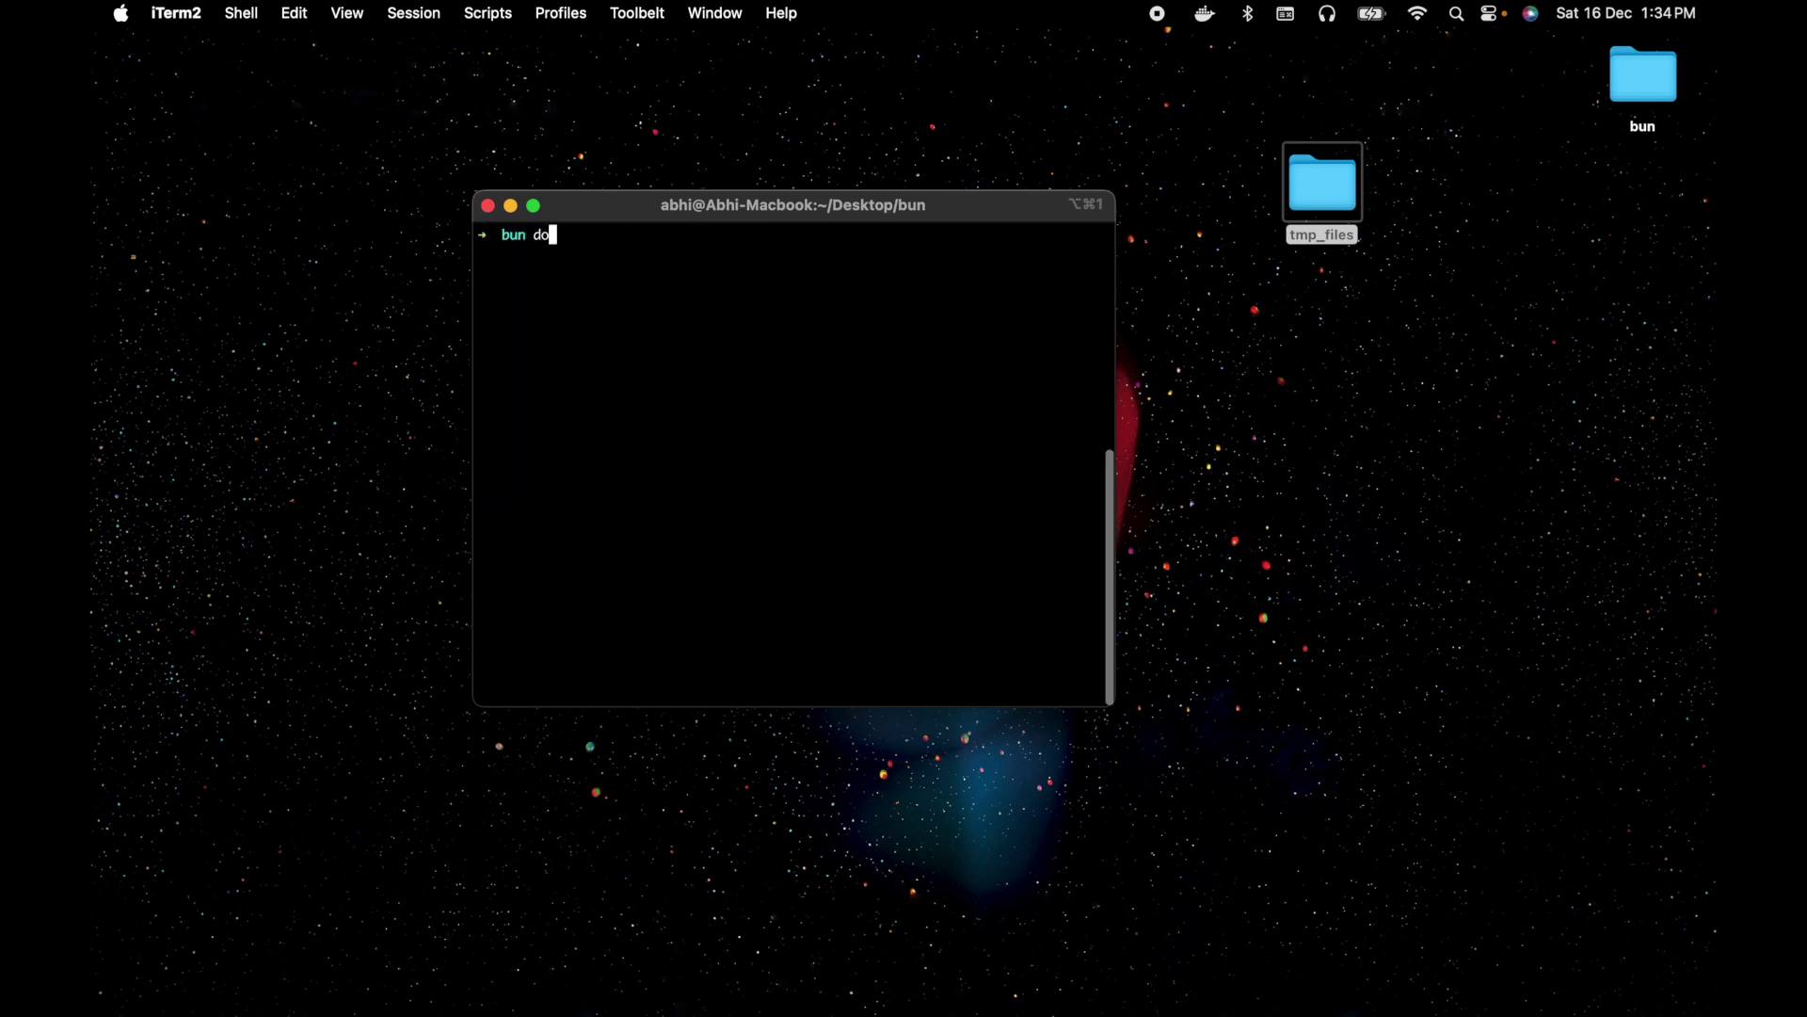
{"action": "type", "text": "cker imsga"}
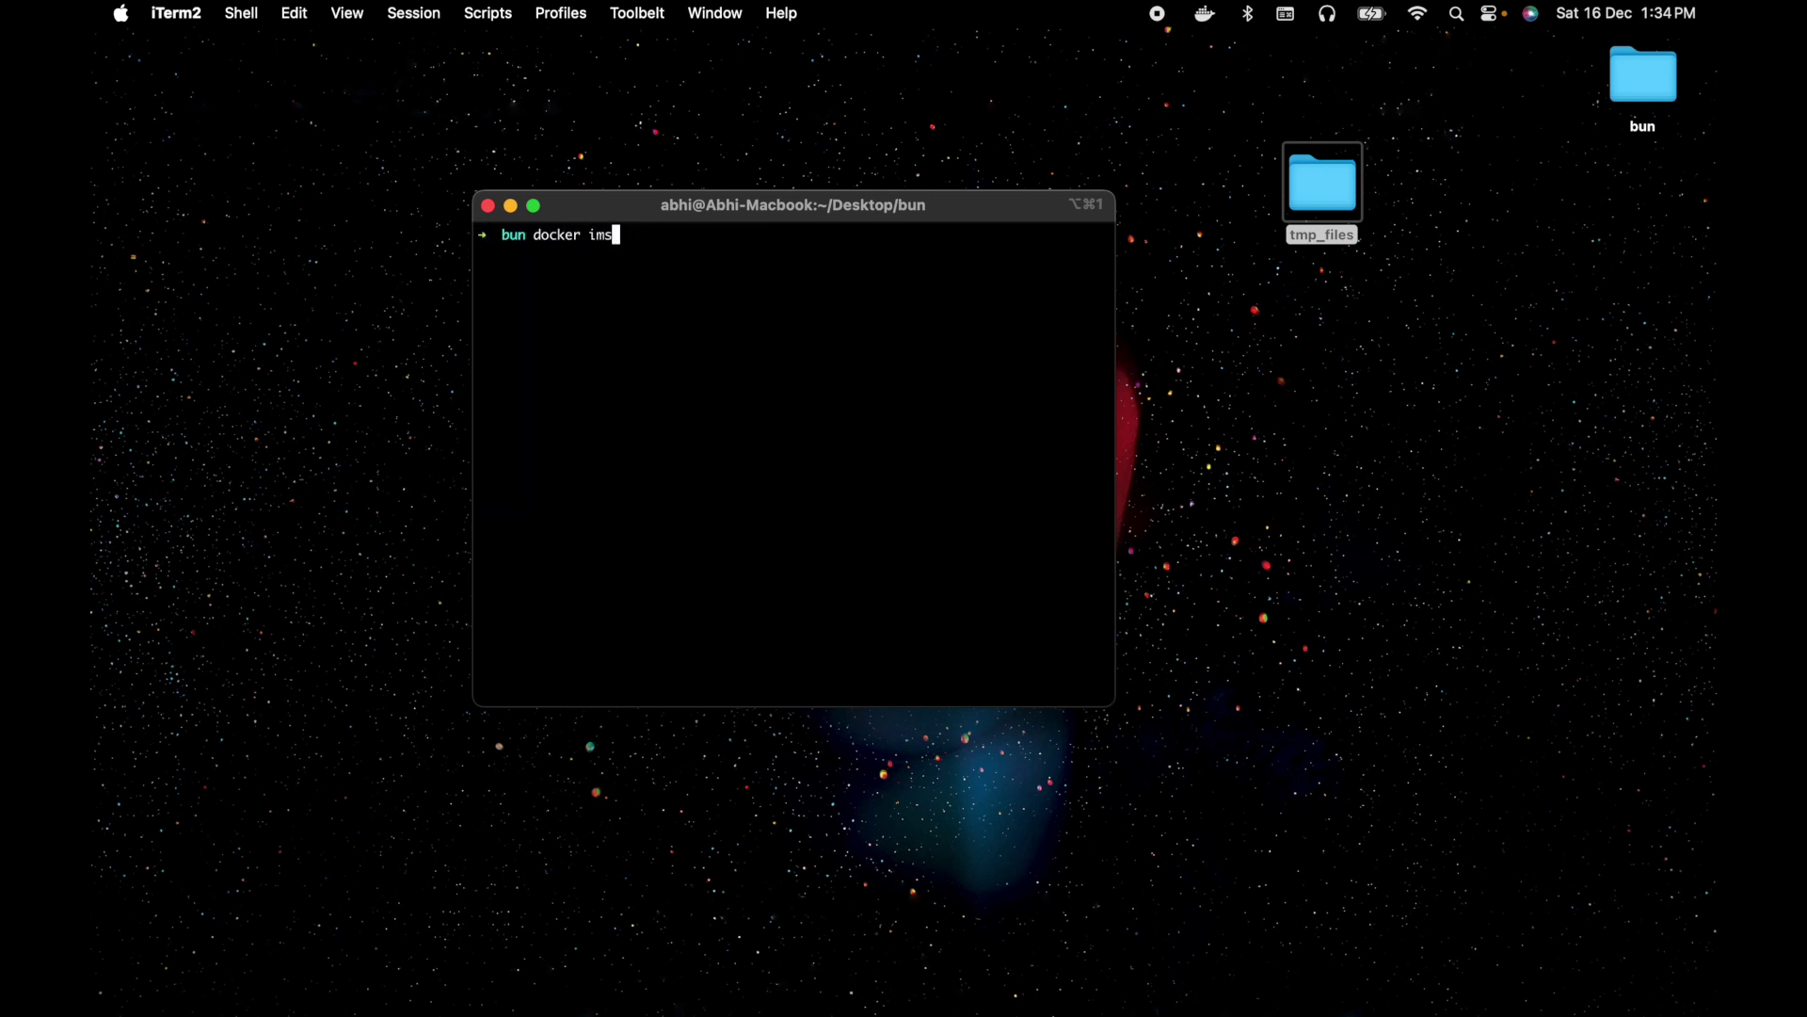
{"action": "key", "text": "BackSpace"}
{"action": "type", "text": "ages"}
{"action": "key", "text": "Return"}
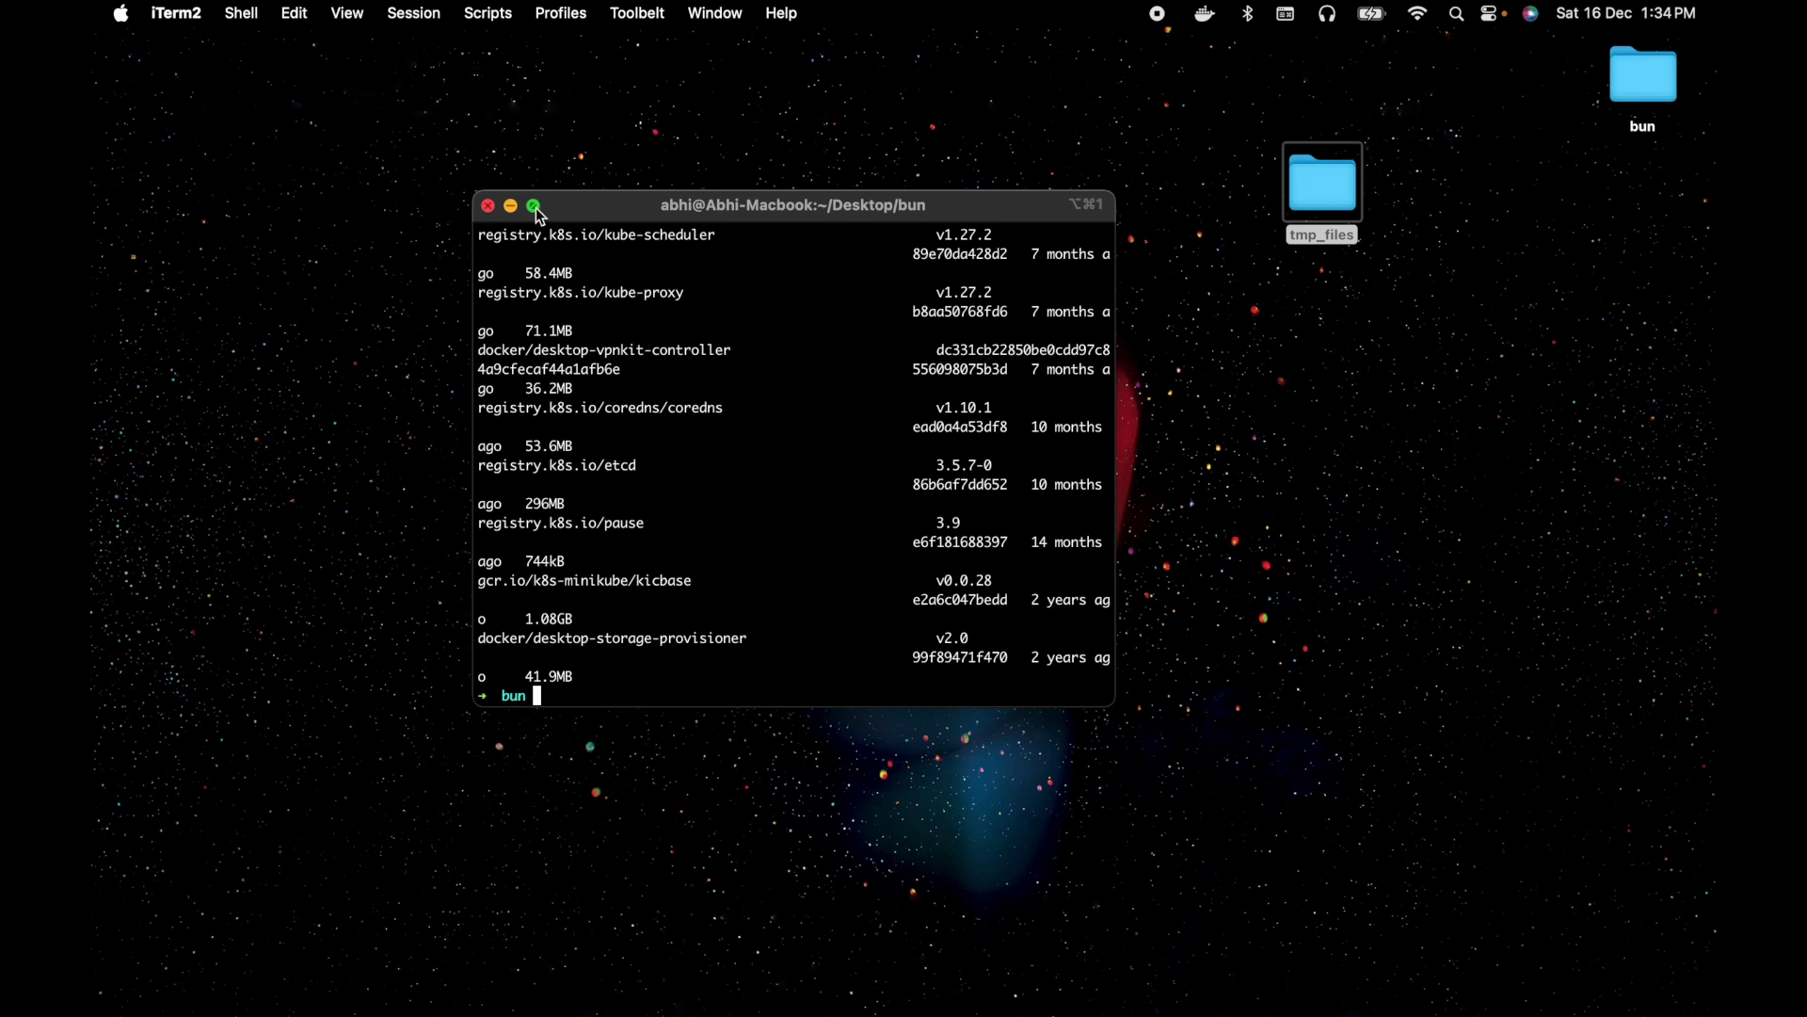
{"action": "left_click", "coordinate": [534, 206]}
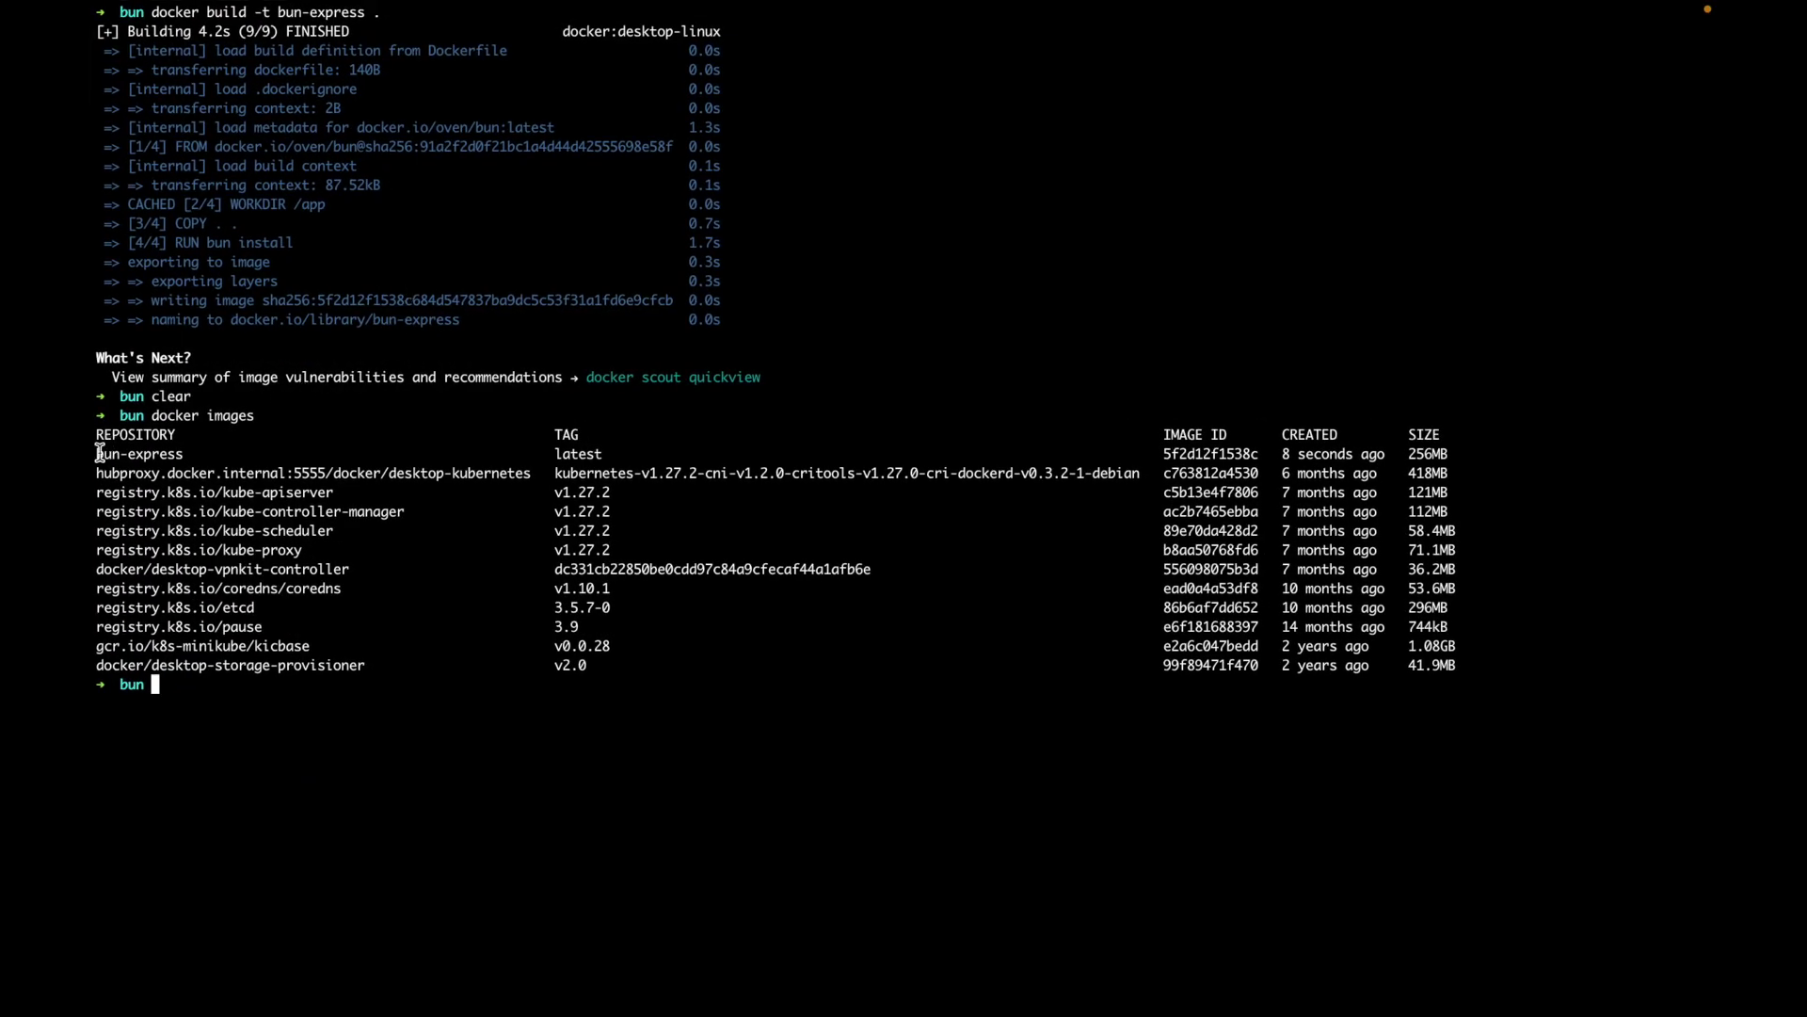
{"action": "left_click_drag", "start_coordinate": [96, 453], "coordinate": [263, 453]}
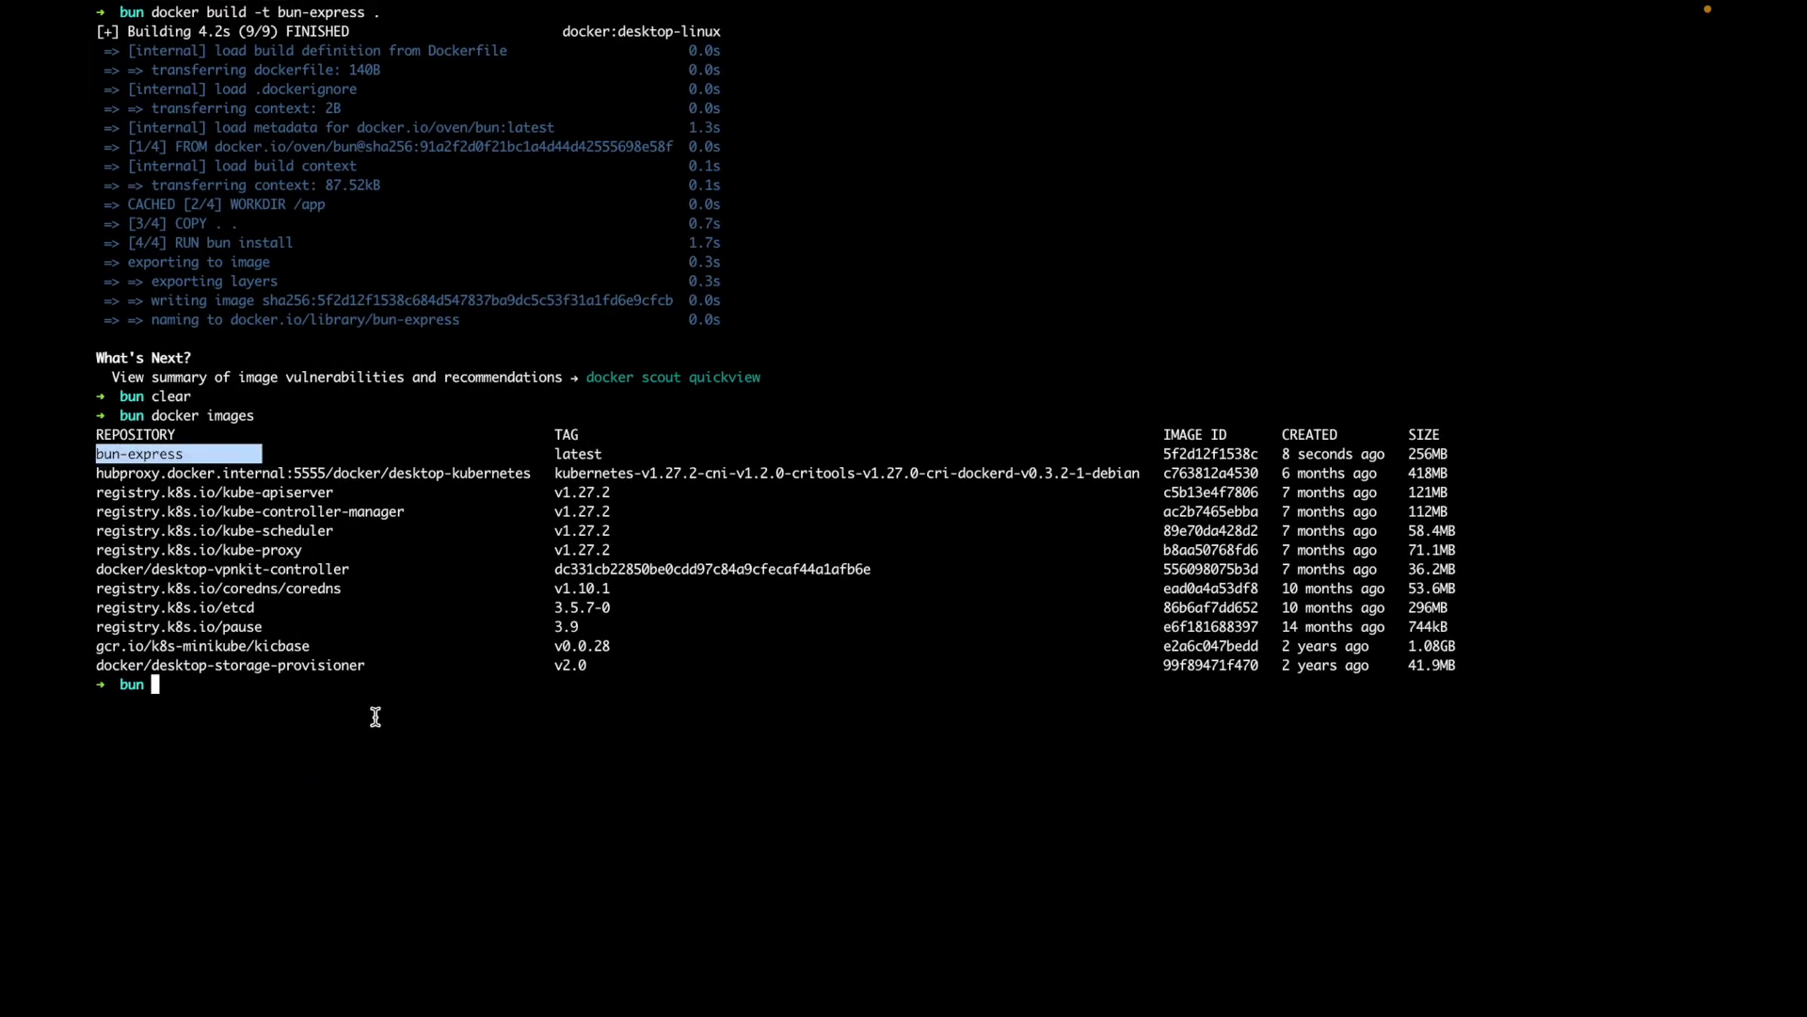
{"action": "type", "text": "docker run "}
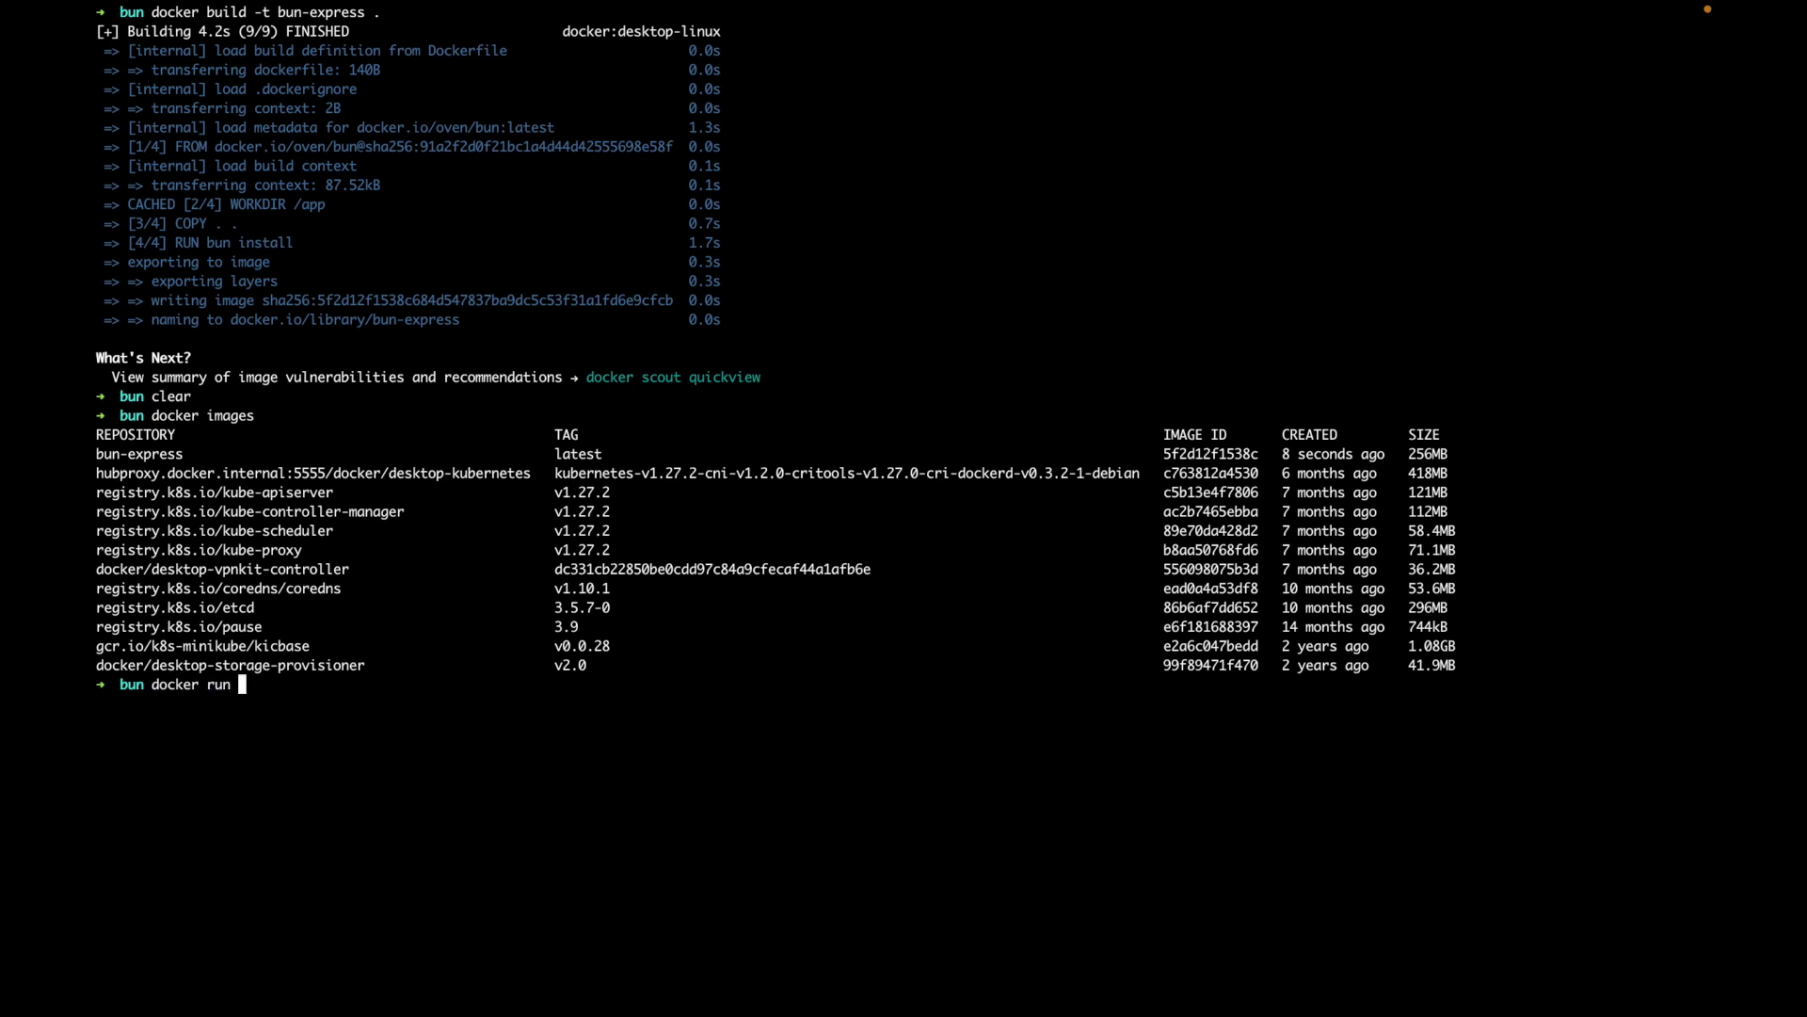
{"action": "type", "text": "-it"}
{"action": "type", "text": "-p 3000"}
{"action": "type", "text": ":30"}
{"action": "type", "text": "00 bun"}
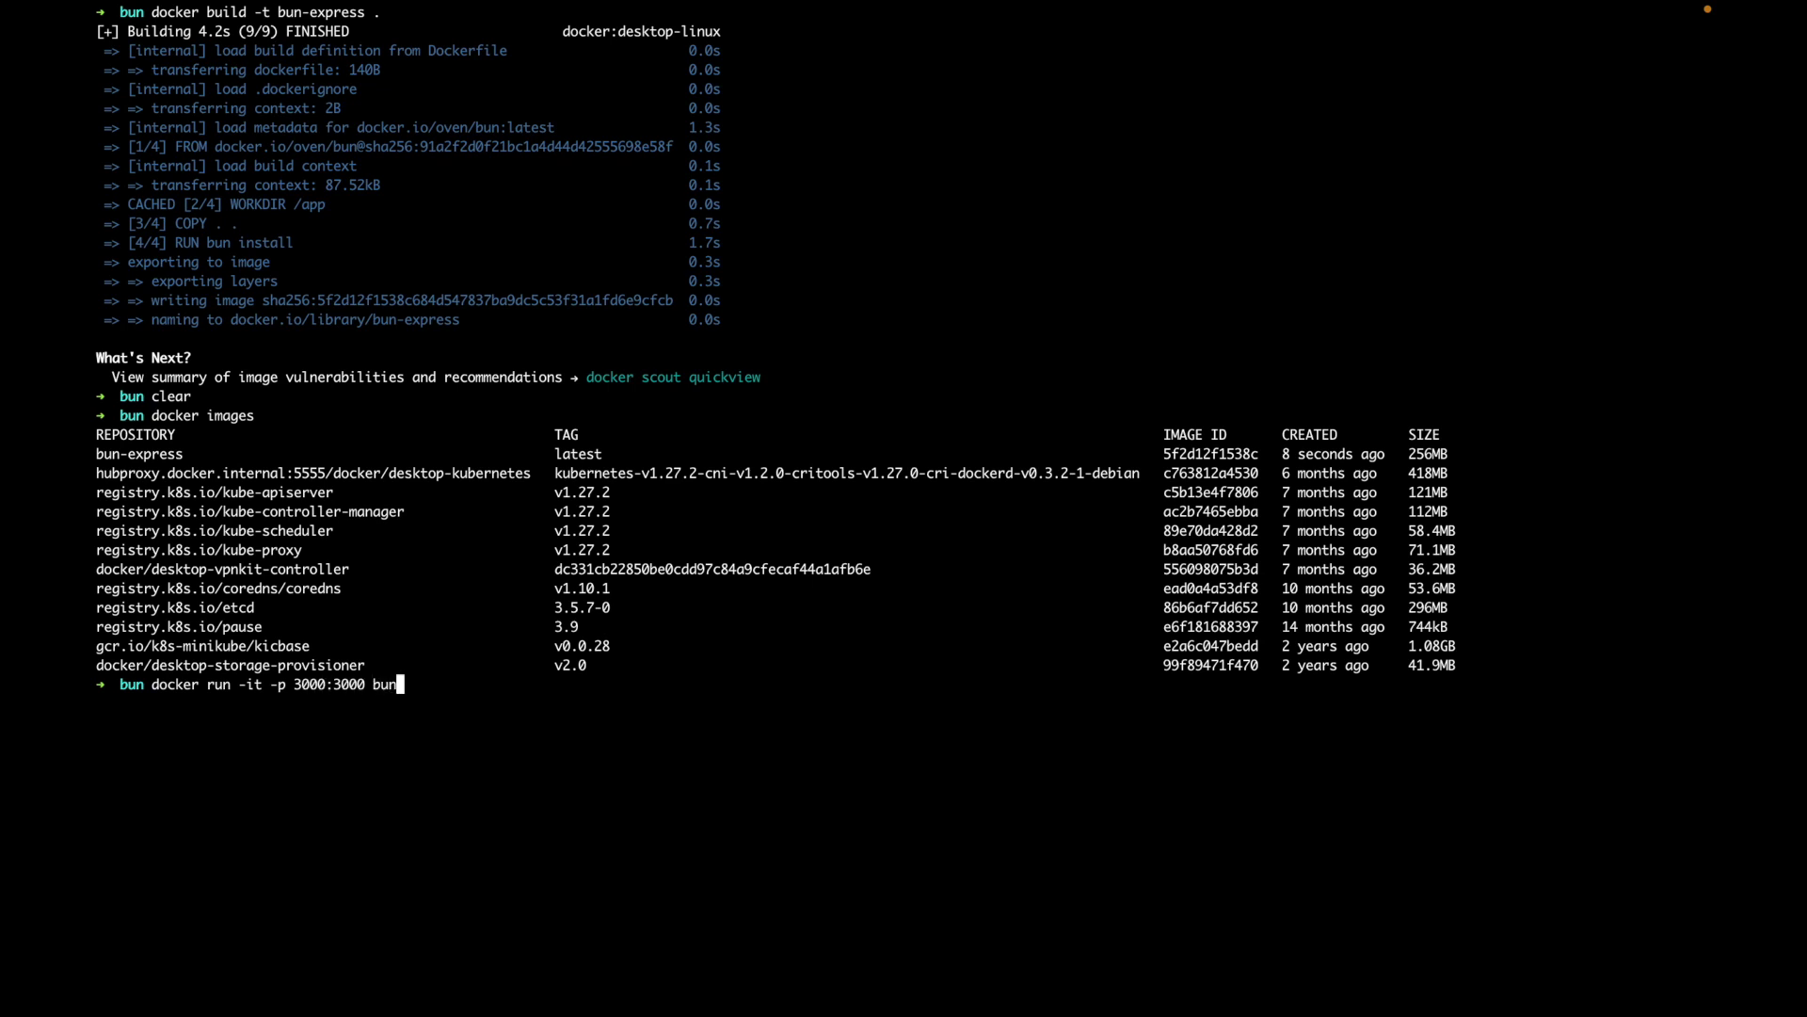
{"action": "type", "text": "-express"}
- Start the container with 'docker run -it -p 3000:3000 bun-express' and test localhost:3000 in the browser
{"action": "key", "text": "Return"}
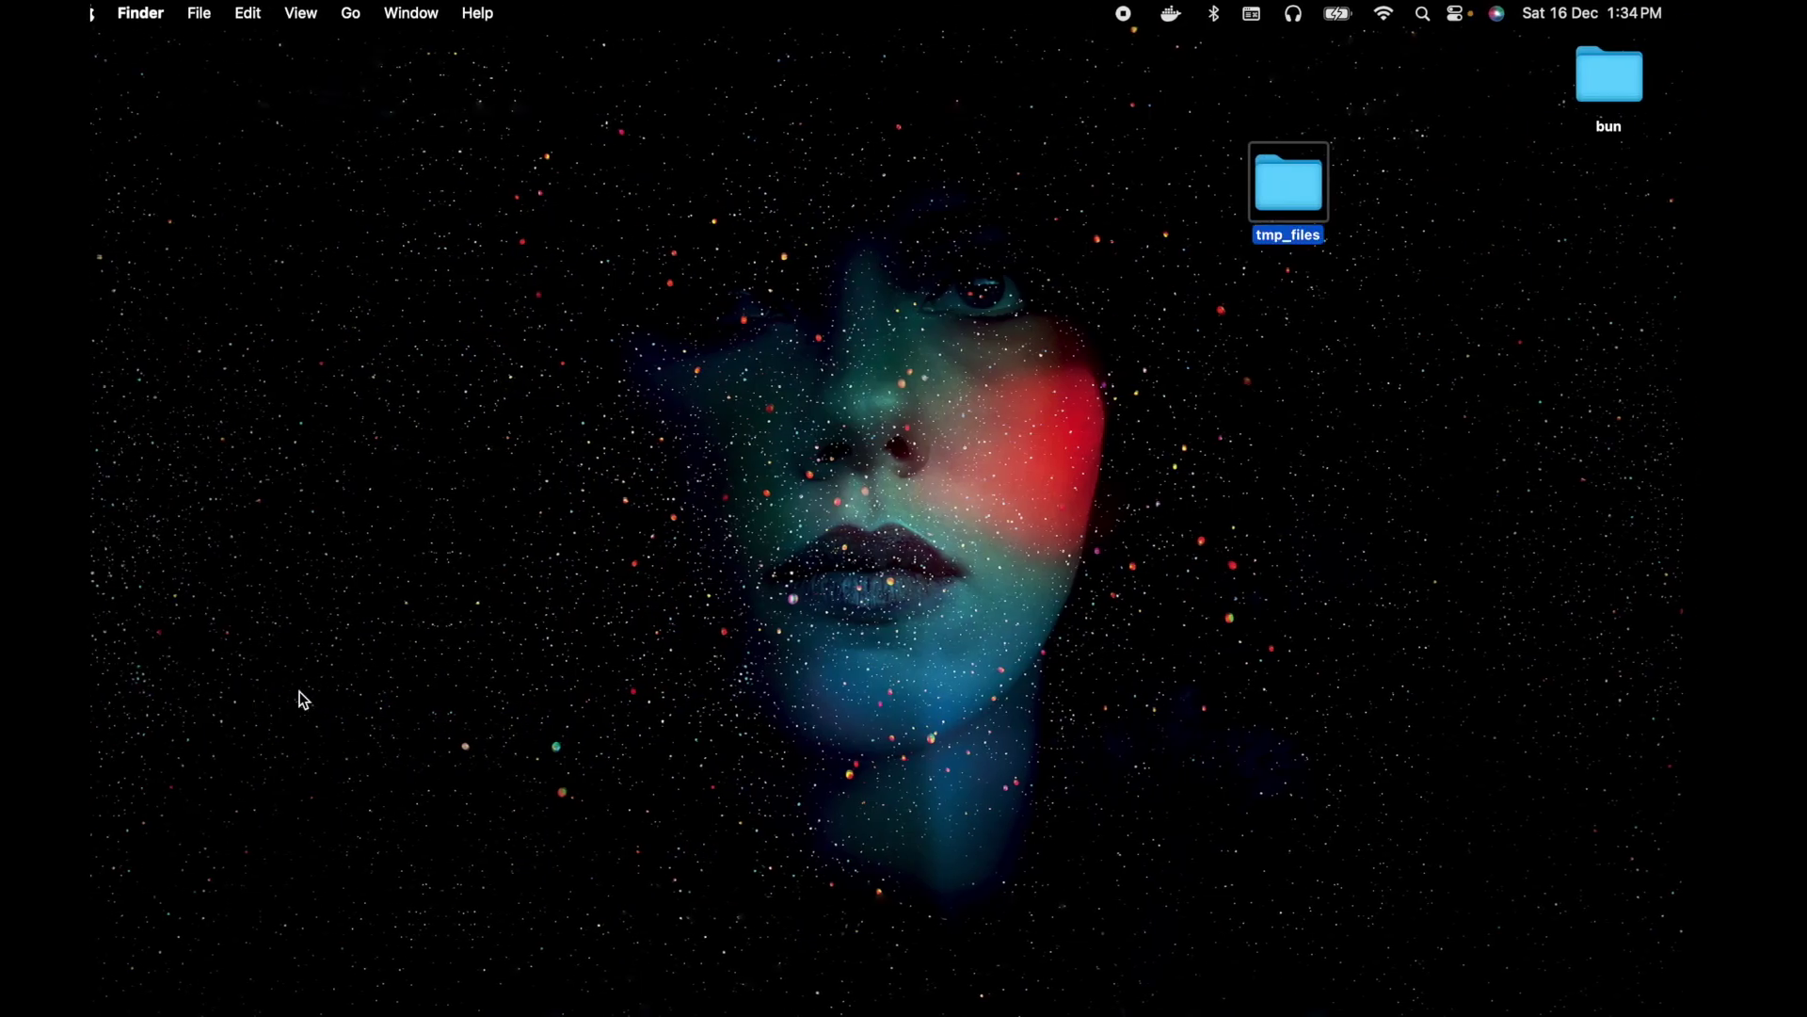
{"action": "key", "text": "ctrl+Right"}
{"action": "key", "text": "ctrl+Right"}
{"action": "key", "text": "ctrl+Left"}
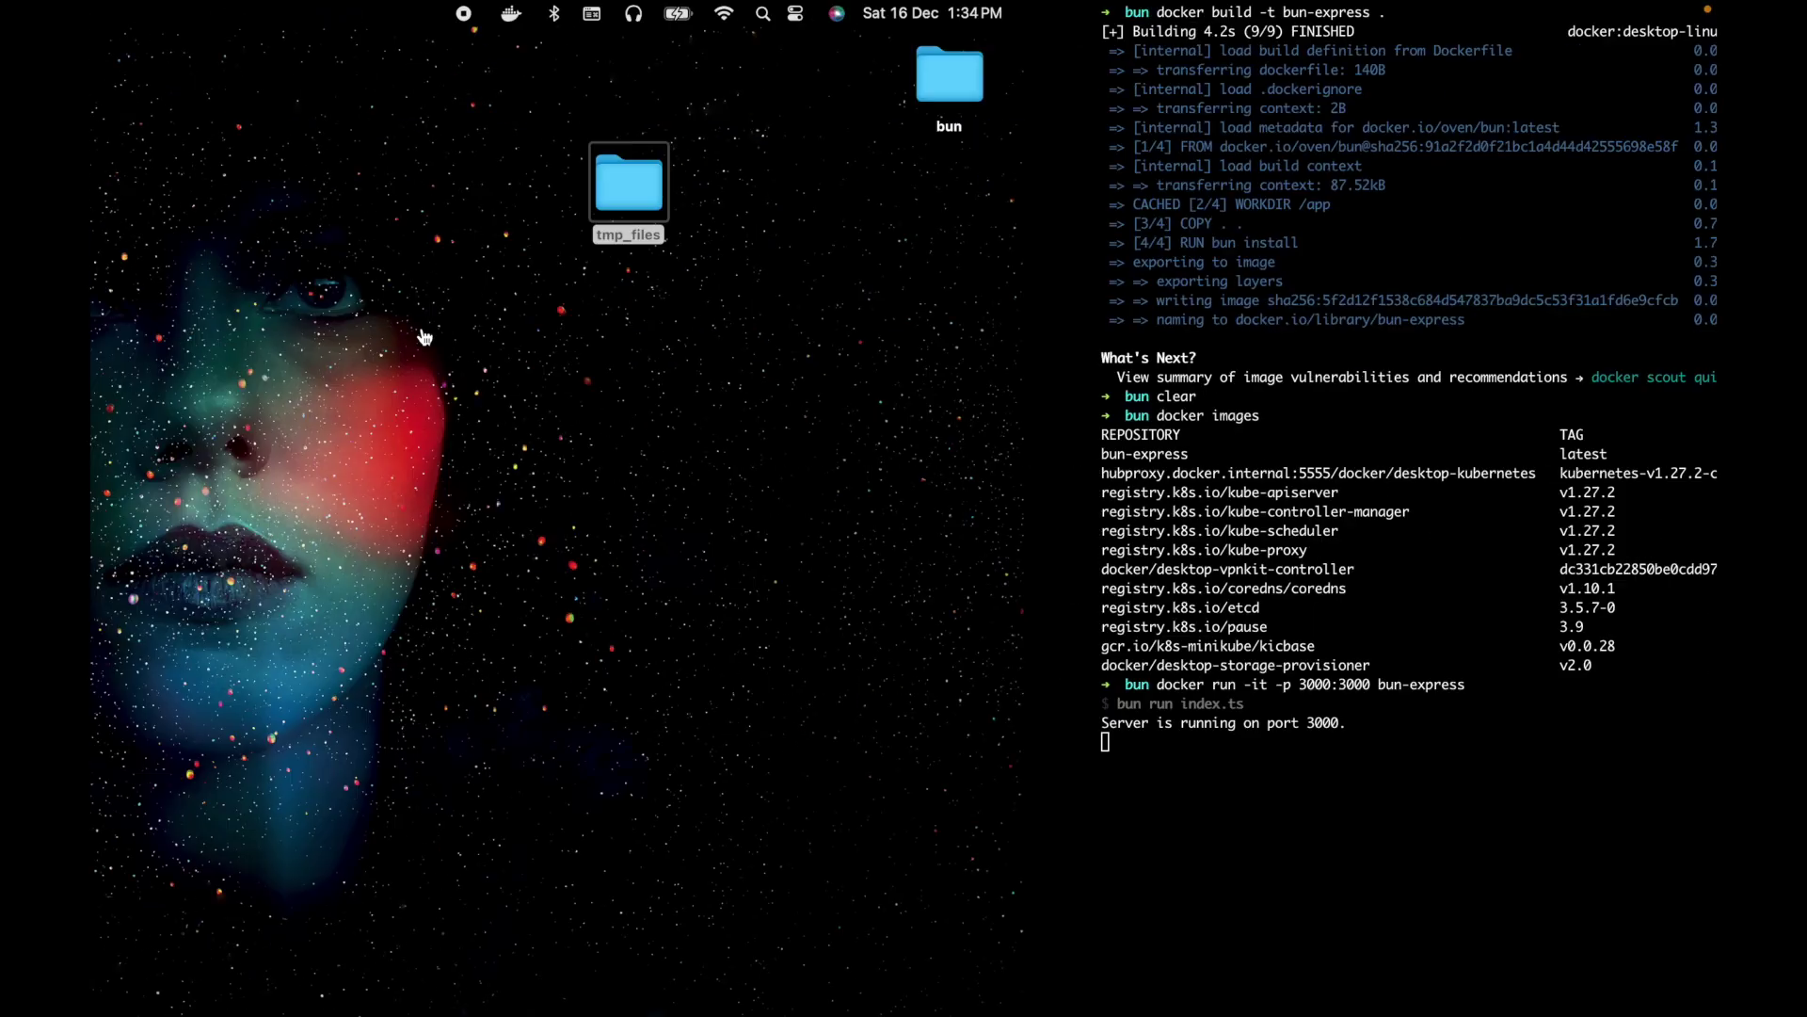
{"action": "key", "text": "ctrl+Left"}
{"action": "left_click", "coordinate": [419, 26]}
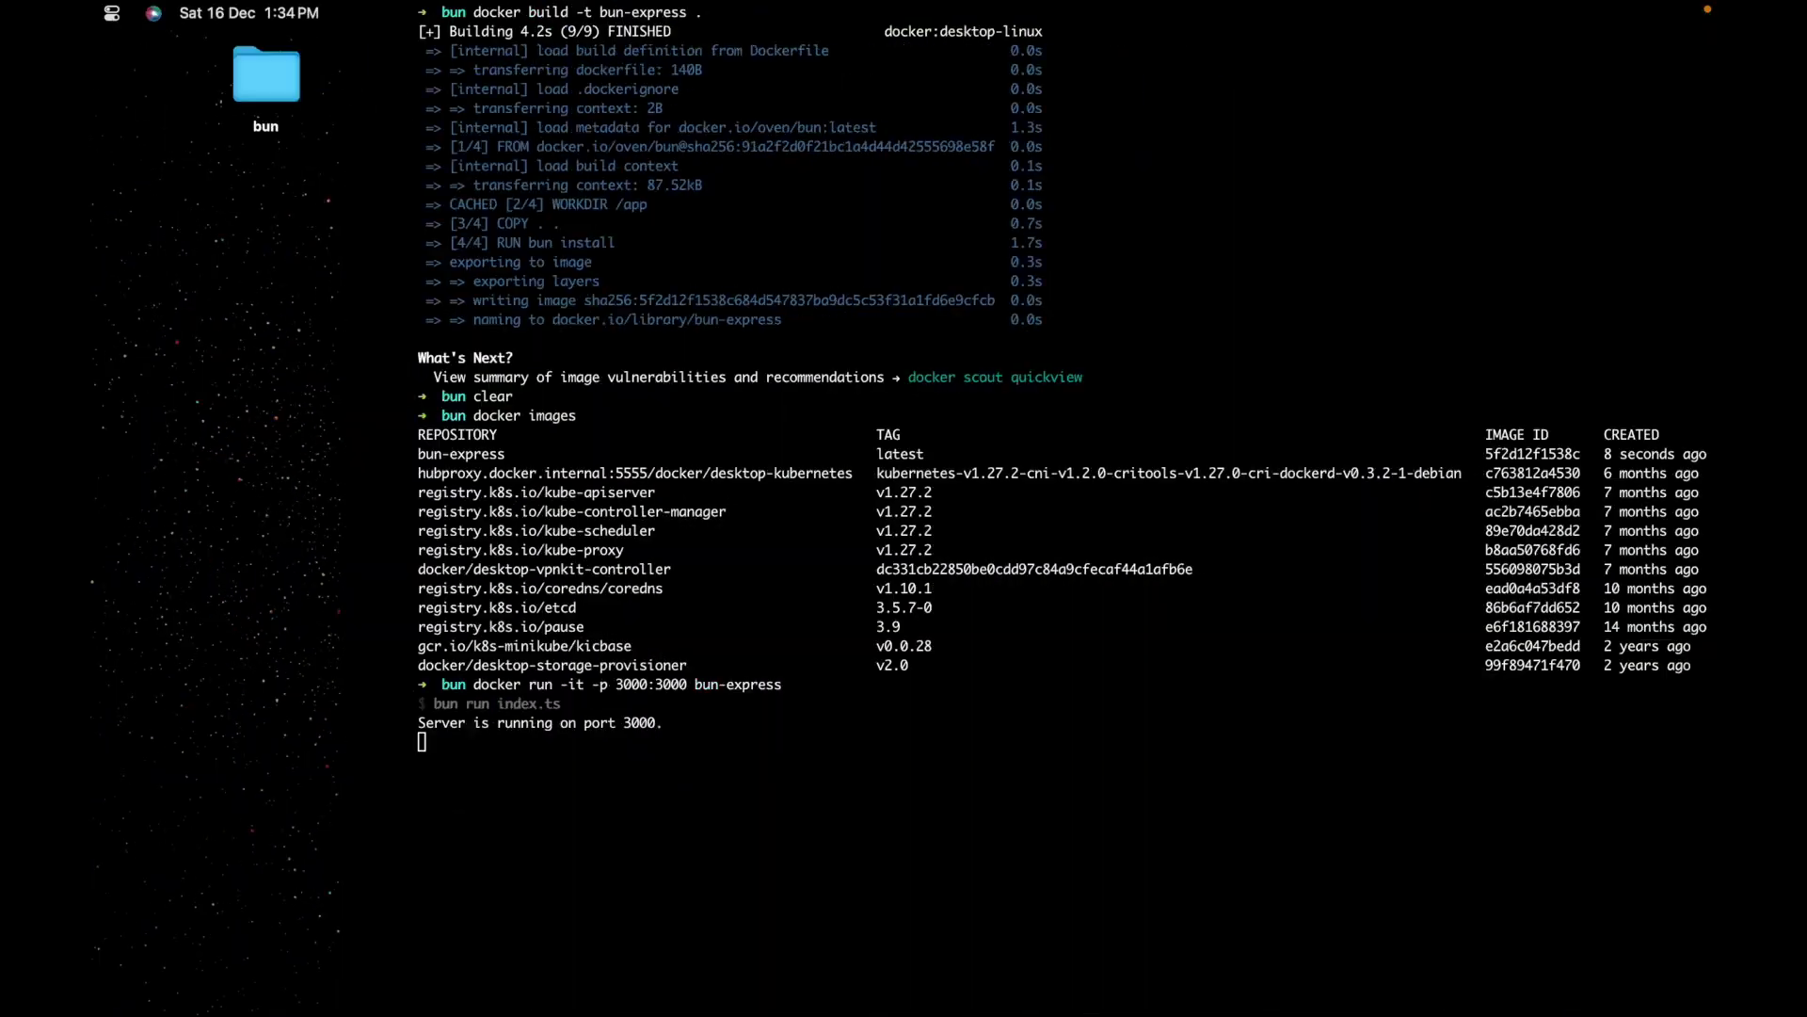
{"action": "key", "text": "ctrl+Right"}
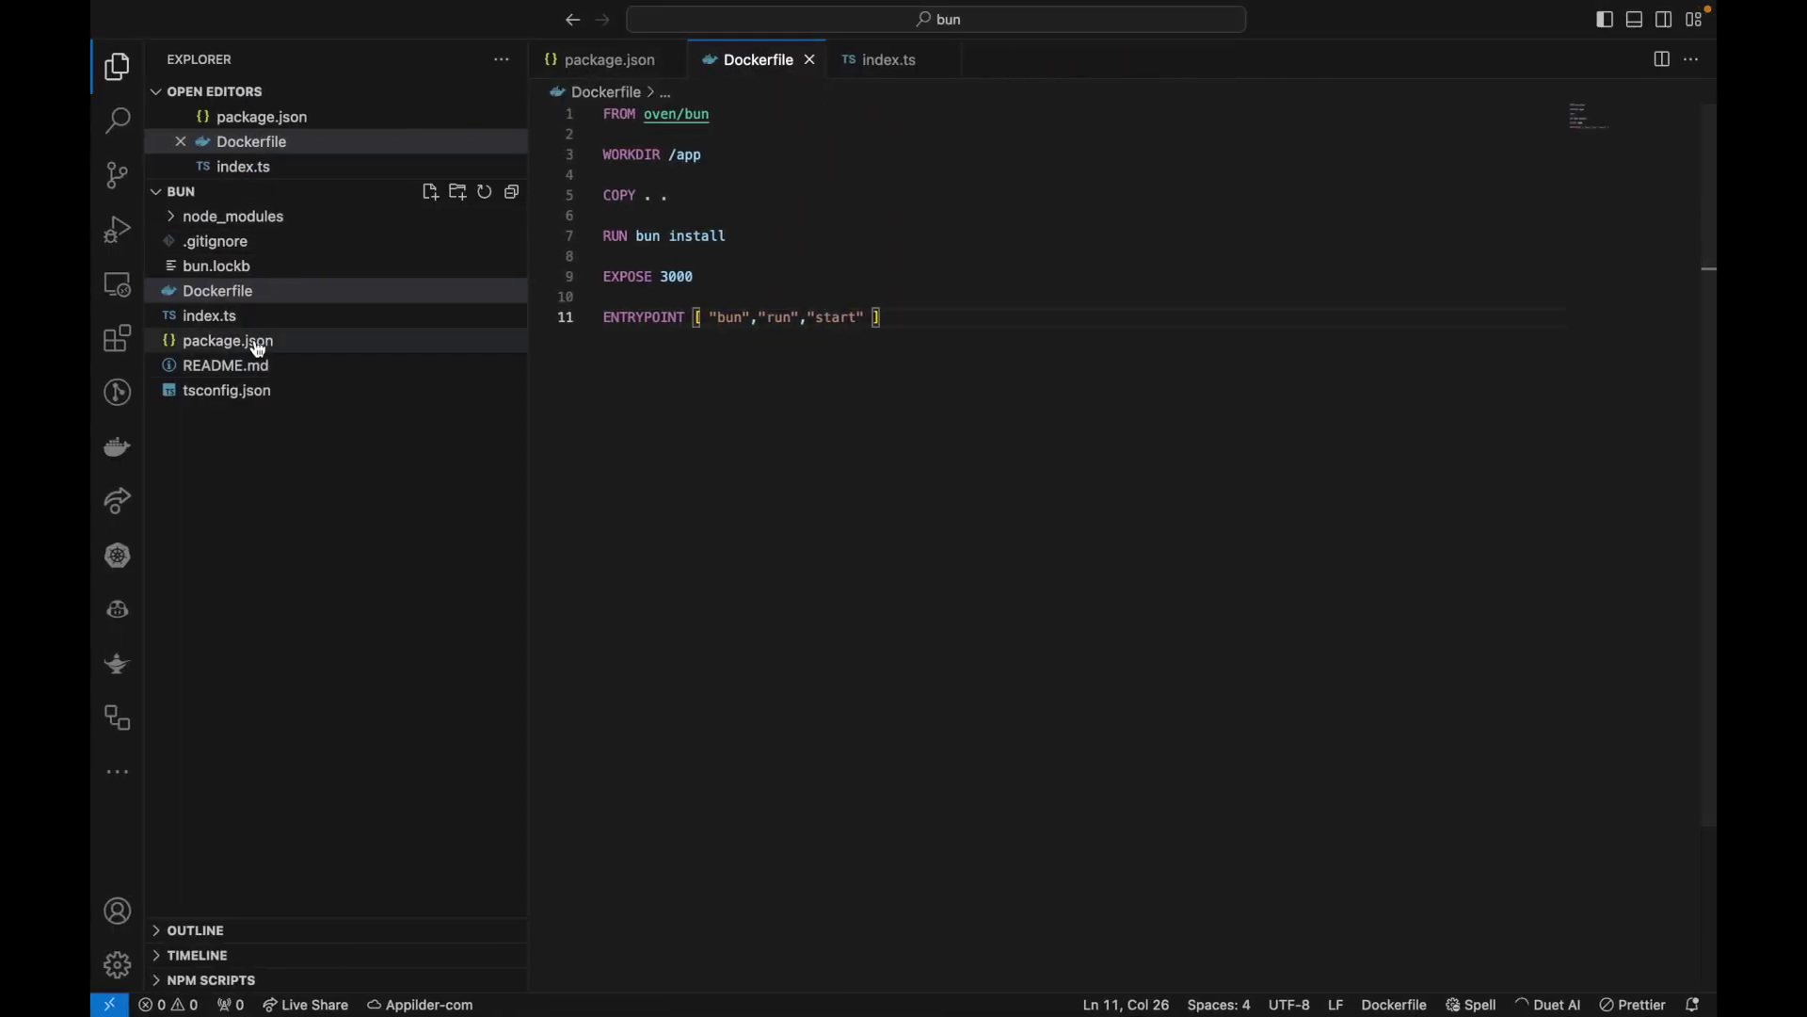
- Open index.ts from the Explorer and place the cursor on empty line 8
{"action": "left_click", "coordinate": [443, 315]}
{"action": "key", "text": "ctrl+Left"}
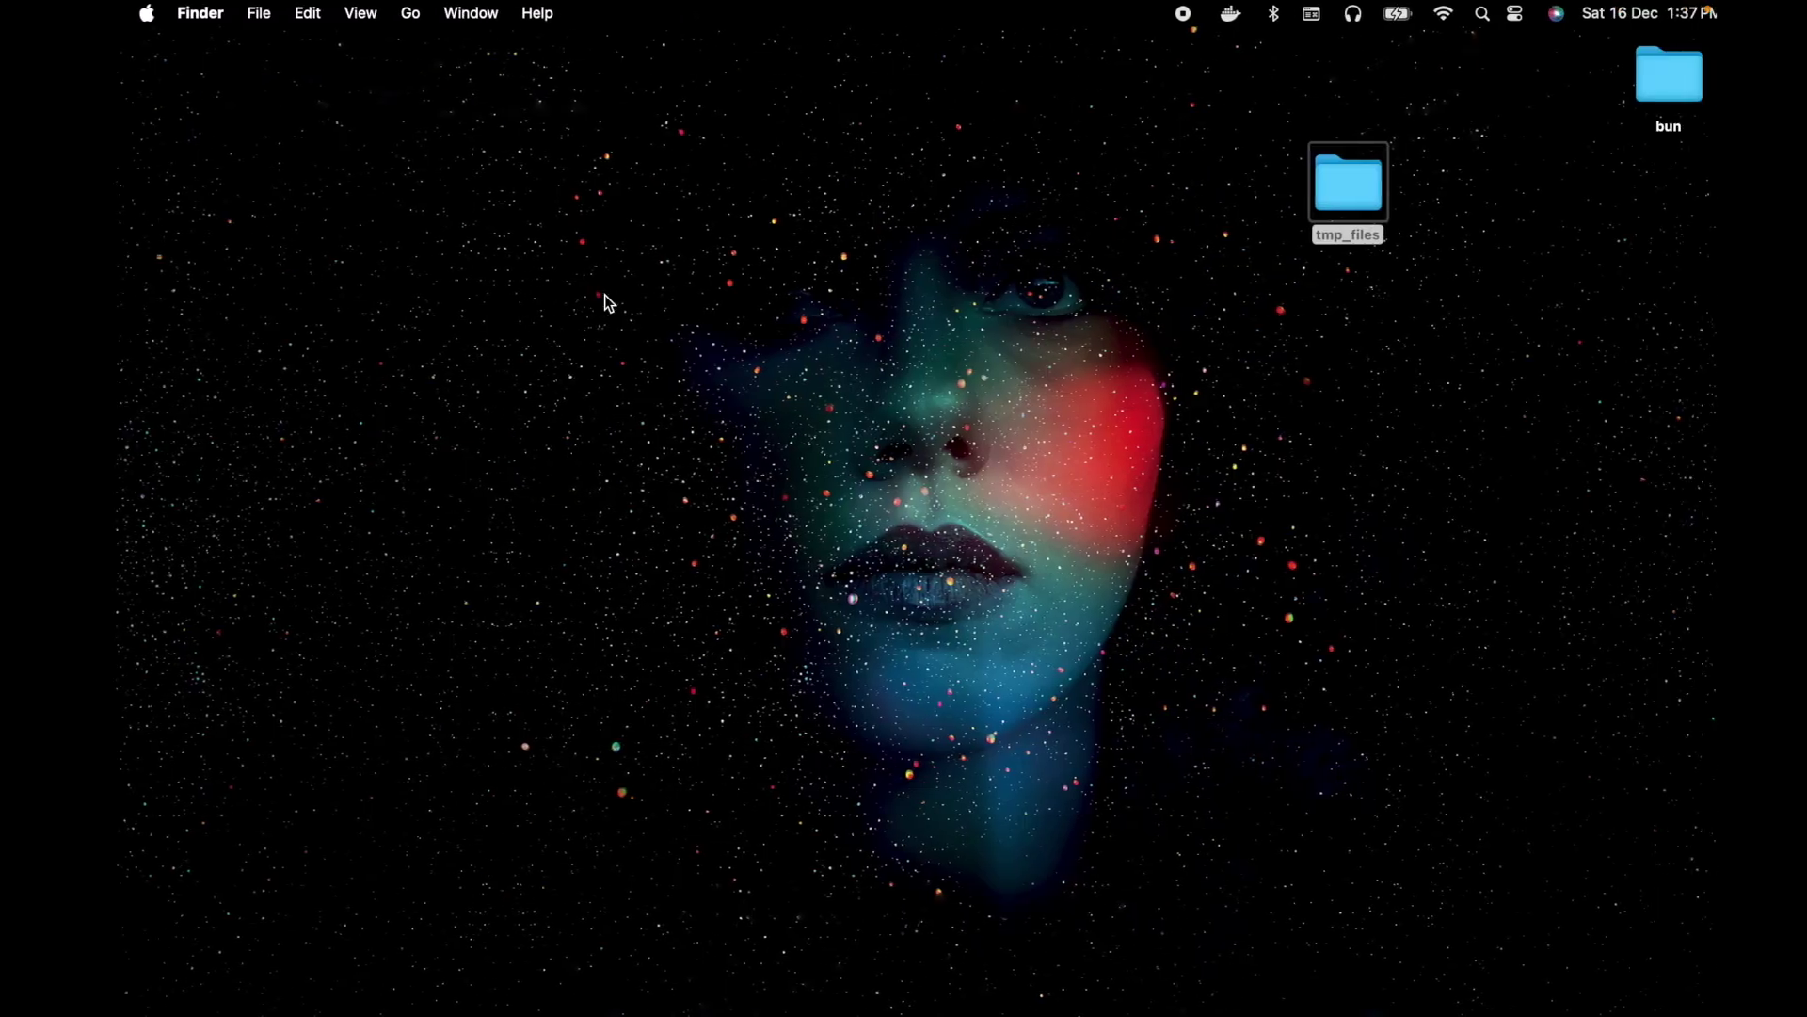
{"action": "key", "text": "ctrl+Right"}
{"action": "key", "text": "ctrl+Right"}
{"action": "key", "text": "ctrl+Left"}
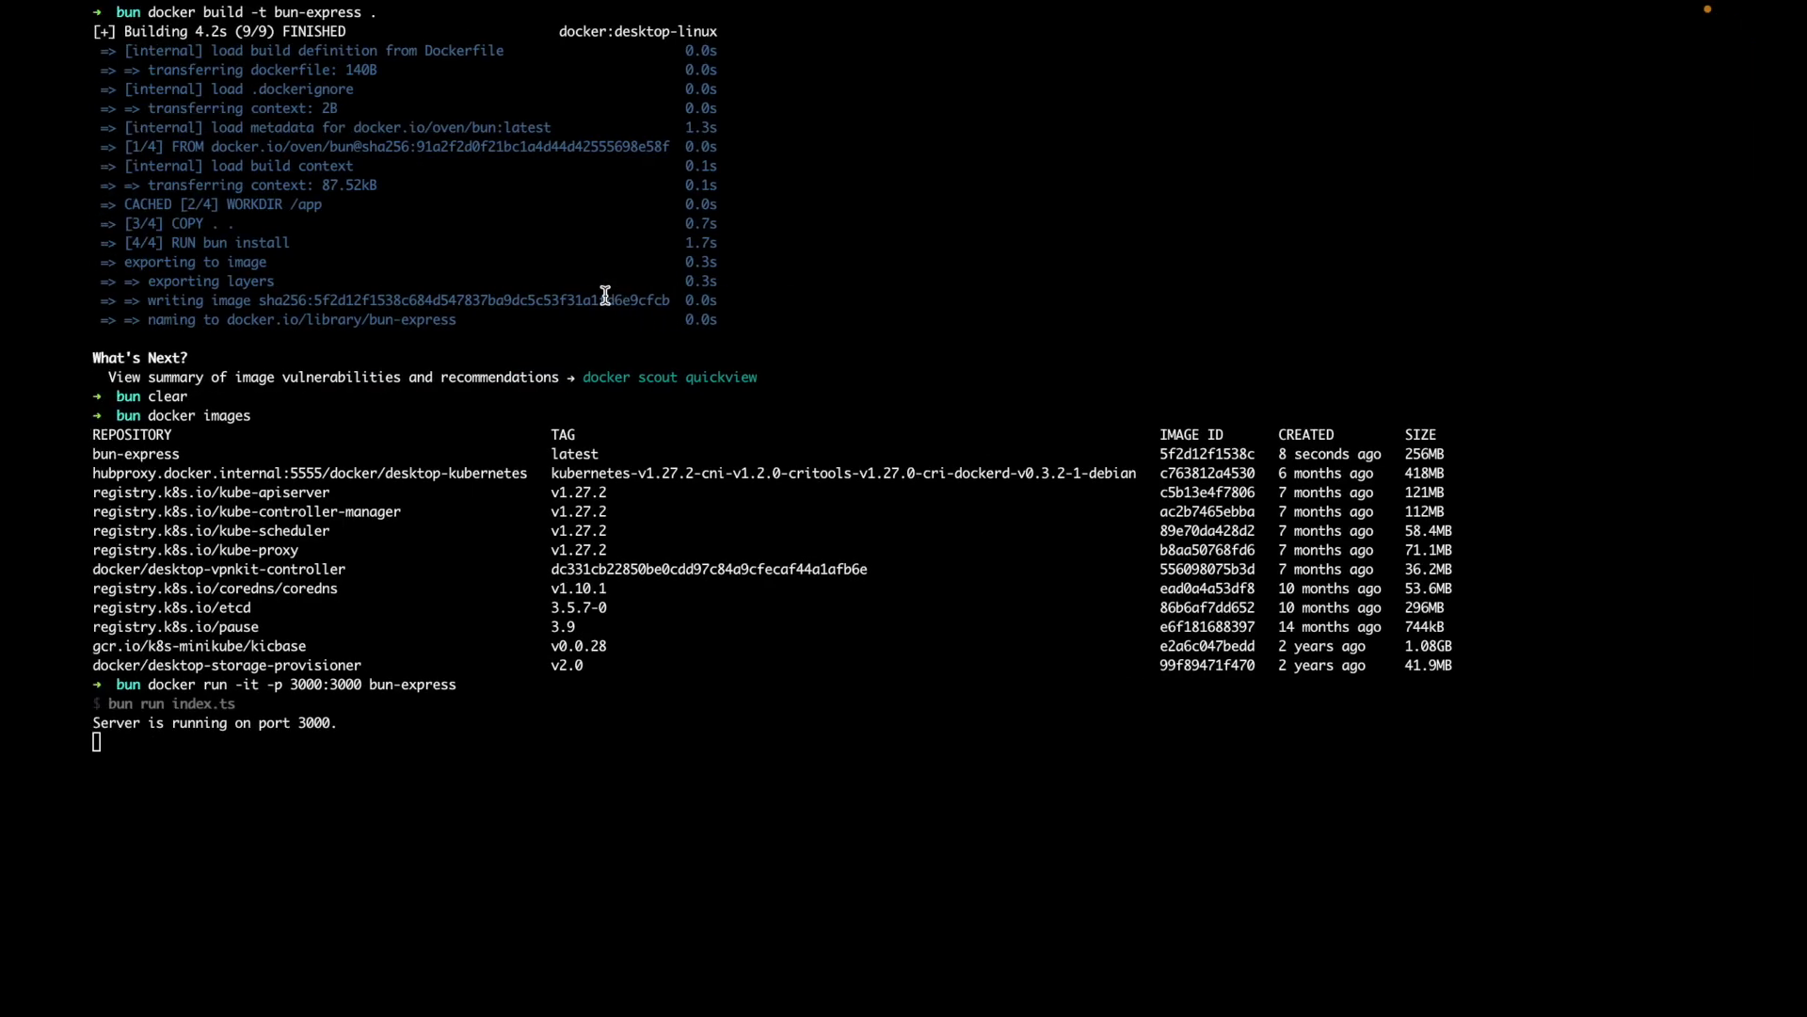
{"action": "key", "text": "ctrl+Left"}
{"action": "key", "text": "ctrl+Right"}
{"action": "key", "text": "ctrl+Right"}
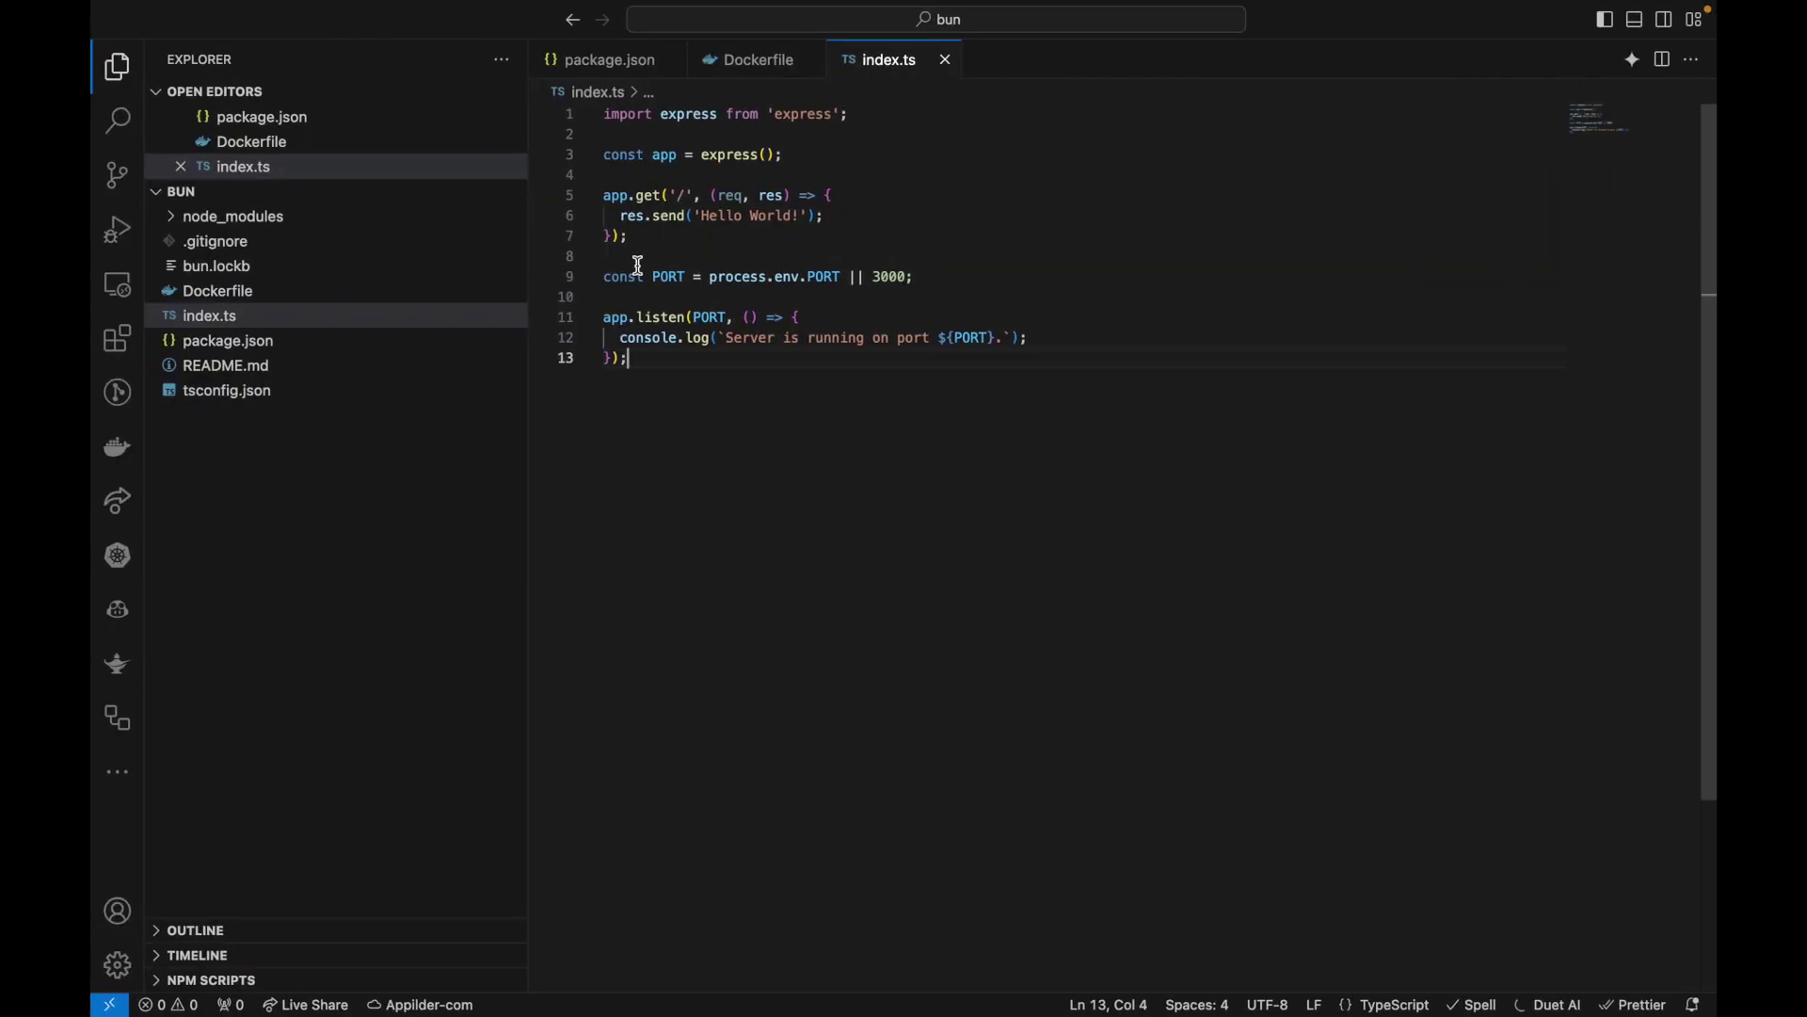
{"action": "left_click", "coordinate": [638, 262]}
- Add a '/user' route returning status 200 JSON {user: 'John Doe', id: 1}, and save
{"action": "key", "text": "Return"}
{"action": "type", "text": "app.get"}
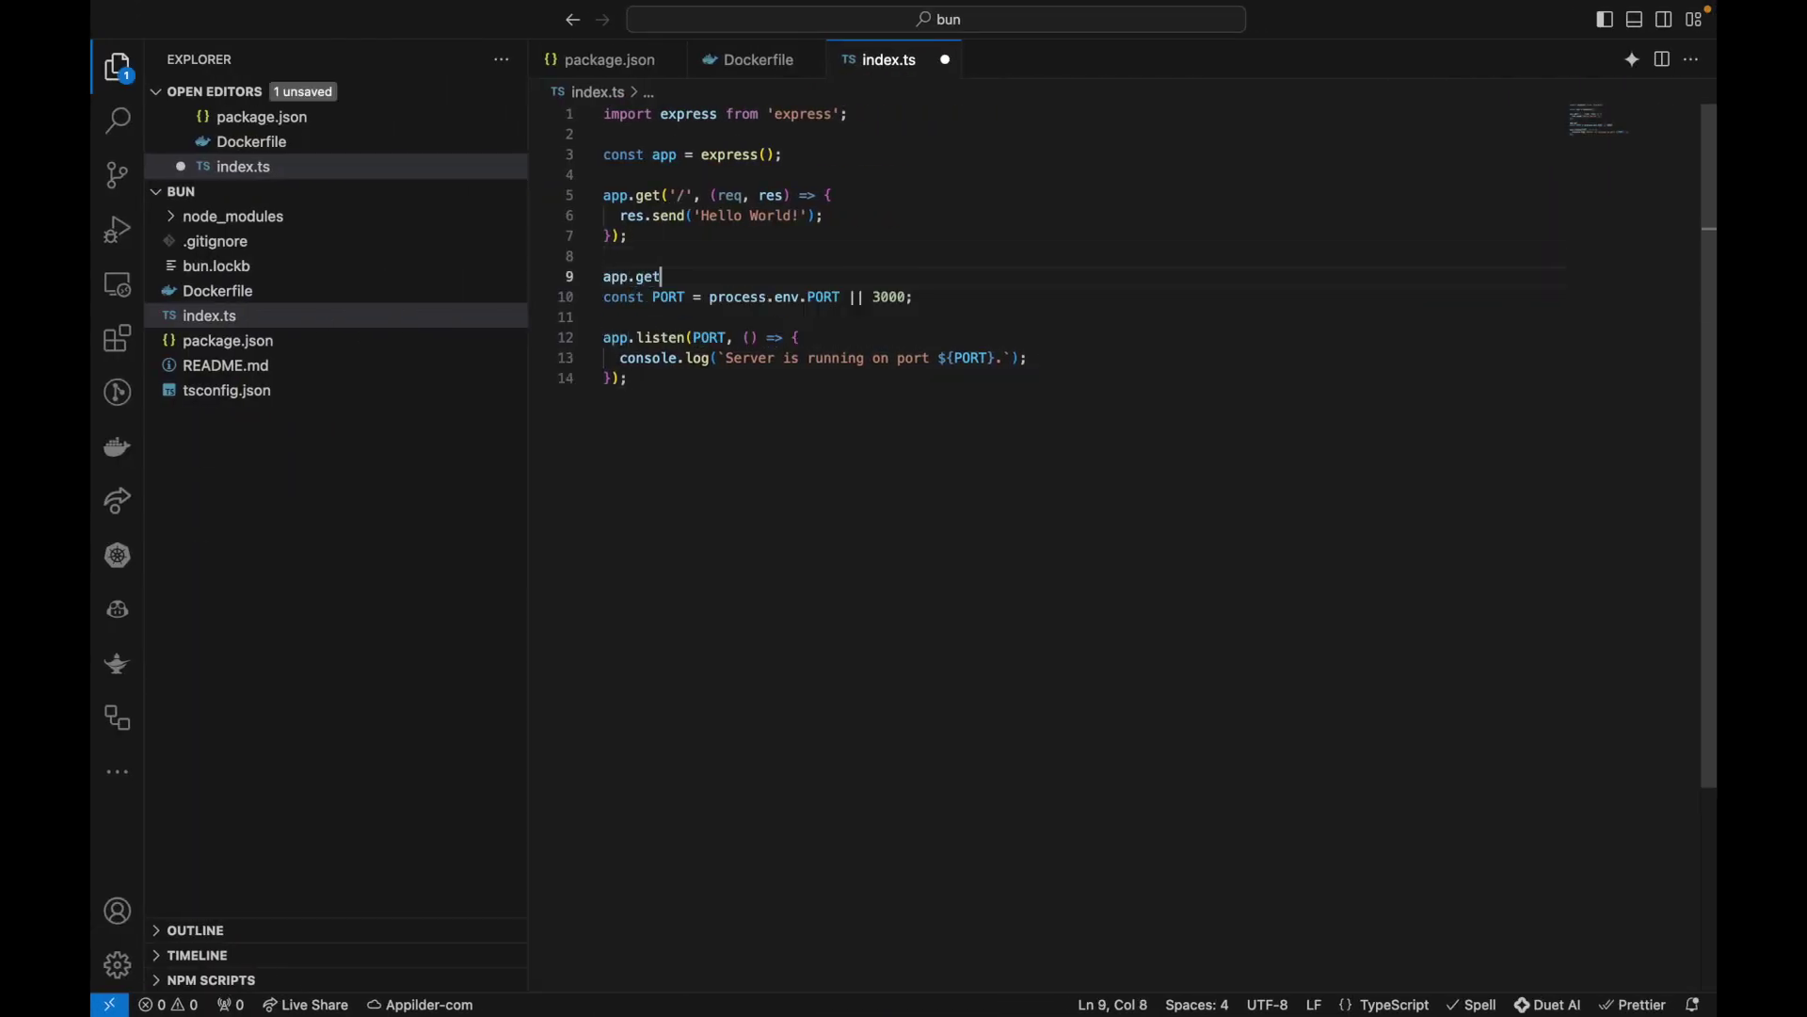
{"action": "type", "text": "('"}
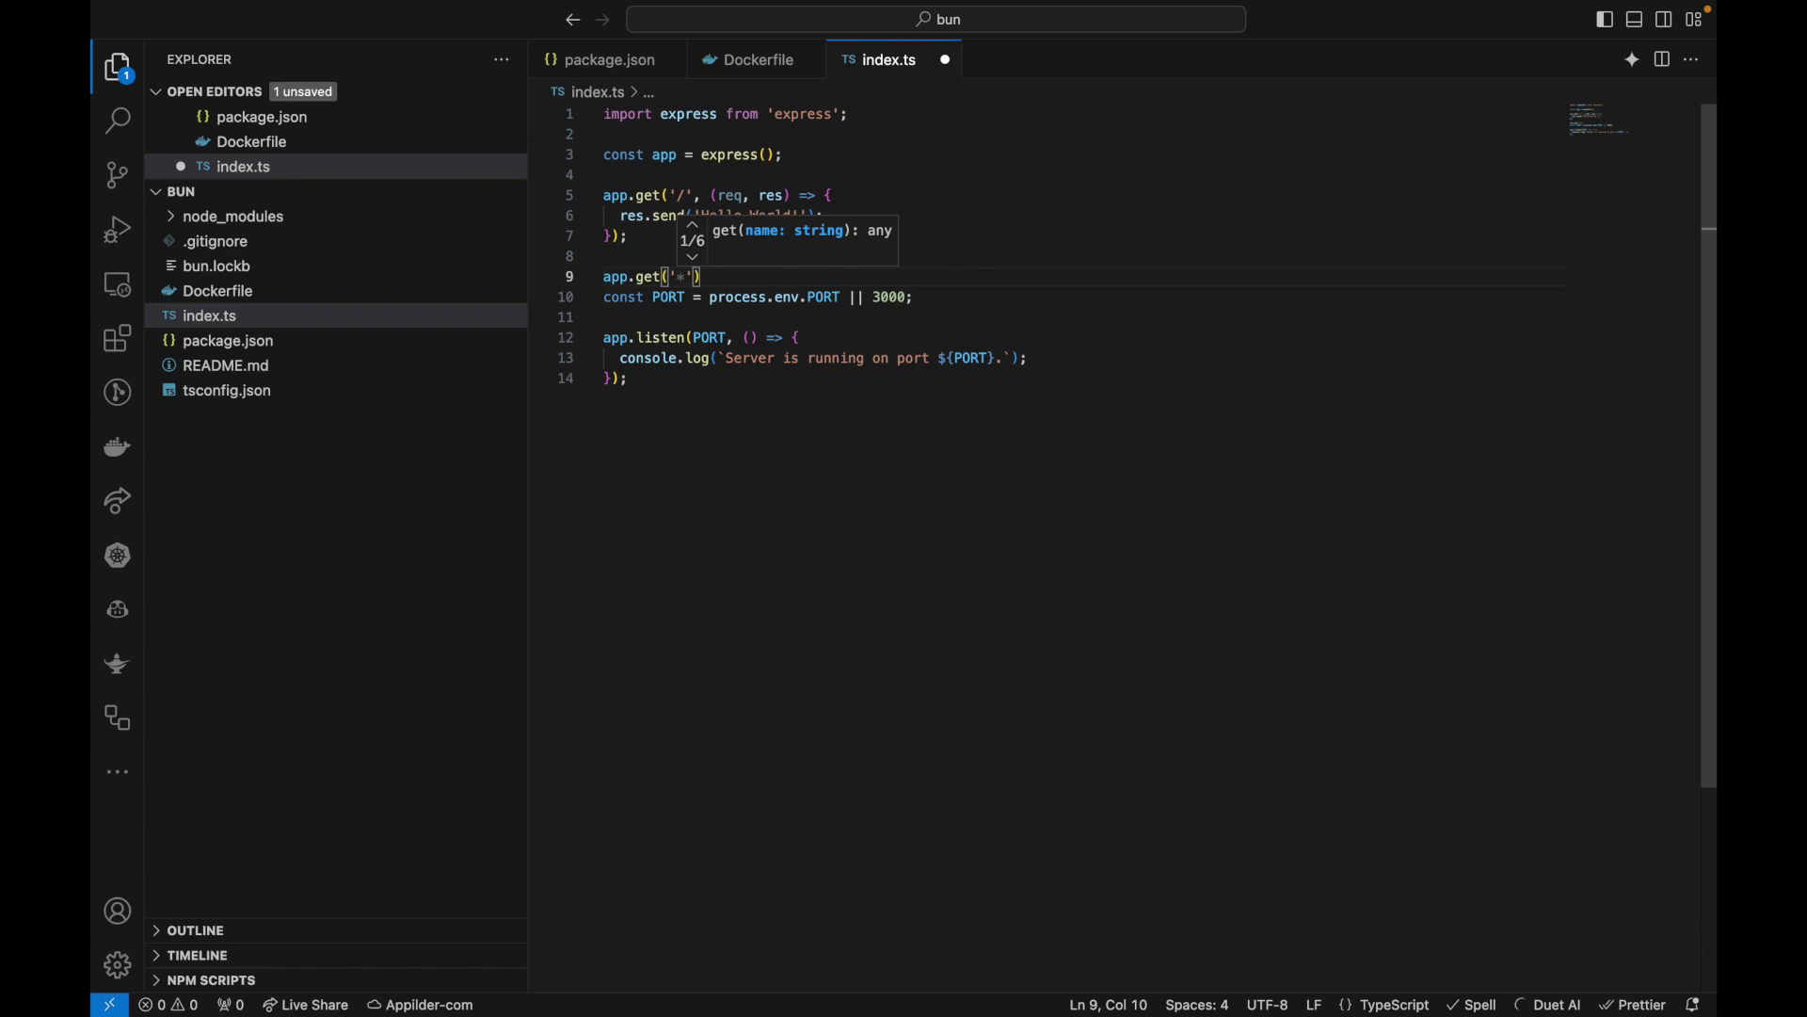
{"action": "type", "text": "/user',(re"}
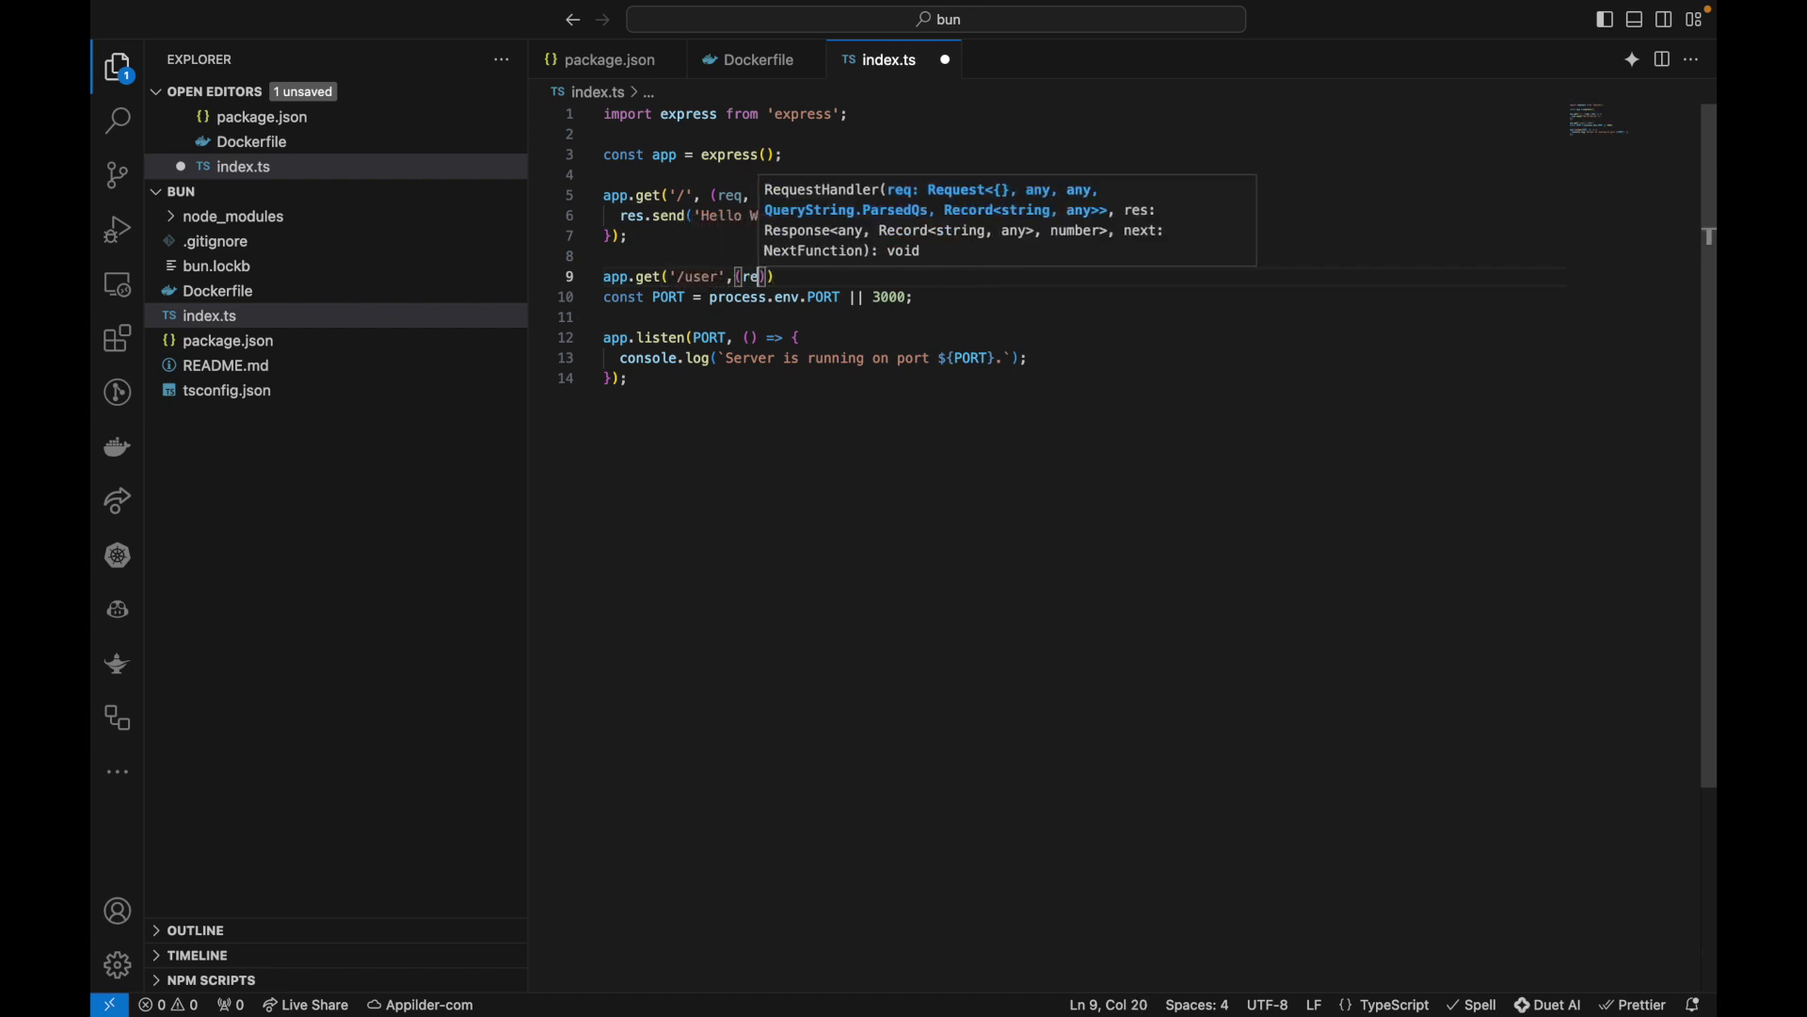
{"action": "type", "text": "q,res)=>{"}
{"action": "key", "text": "Return"}
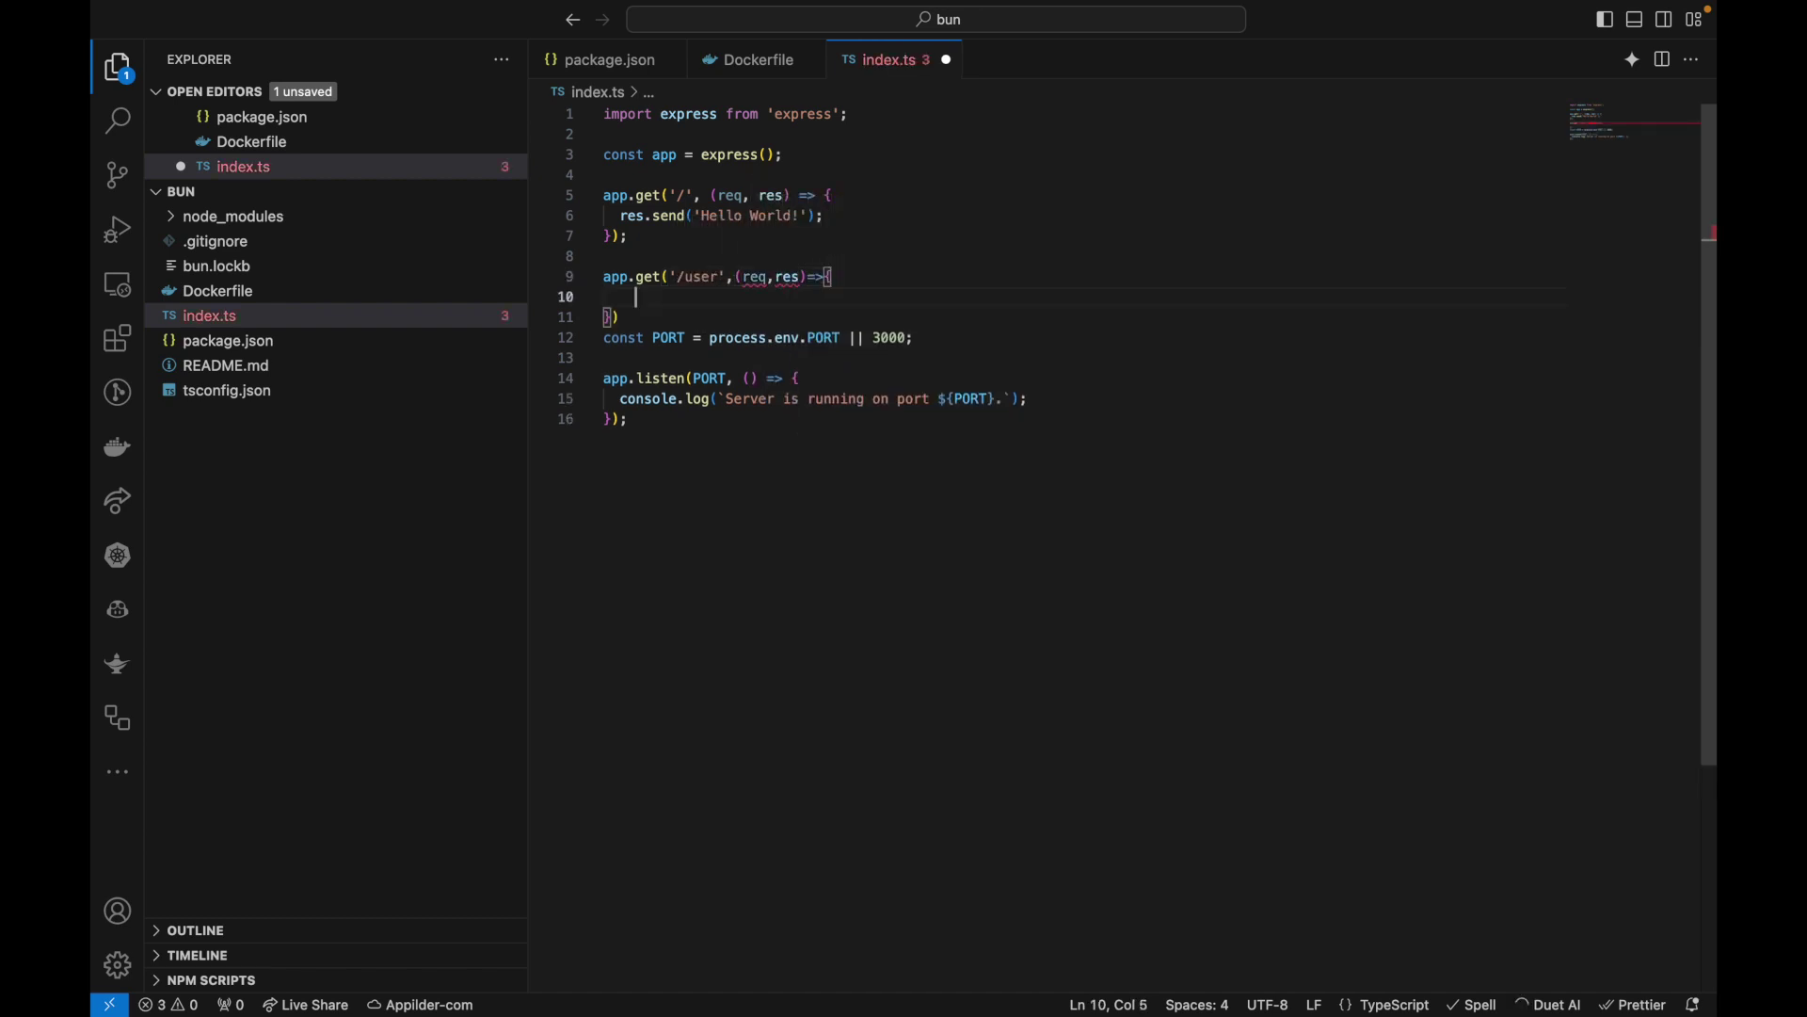
{"action": "type", "text": "res.s"}
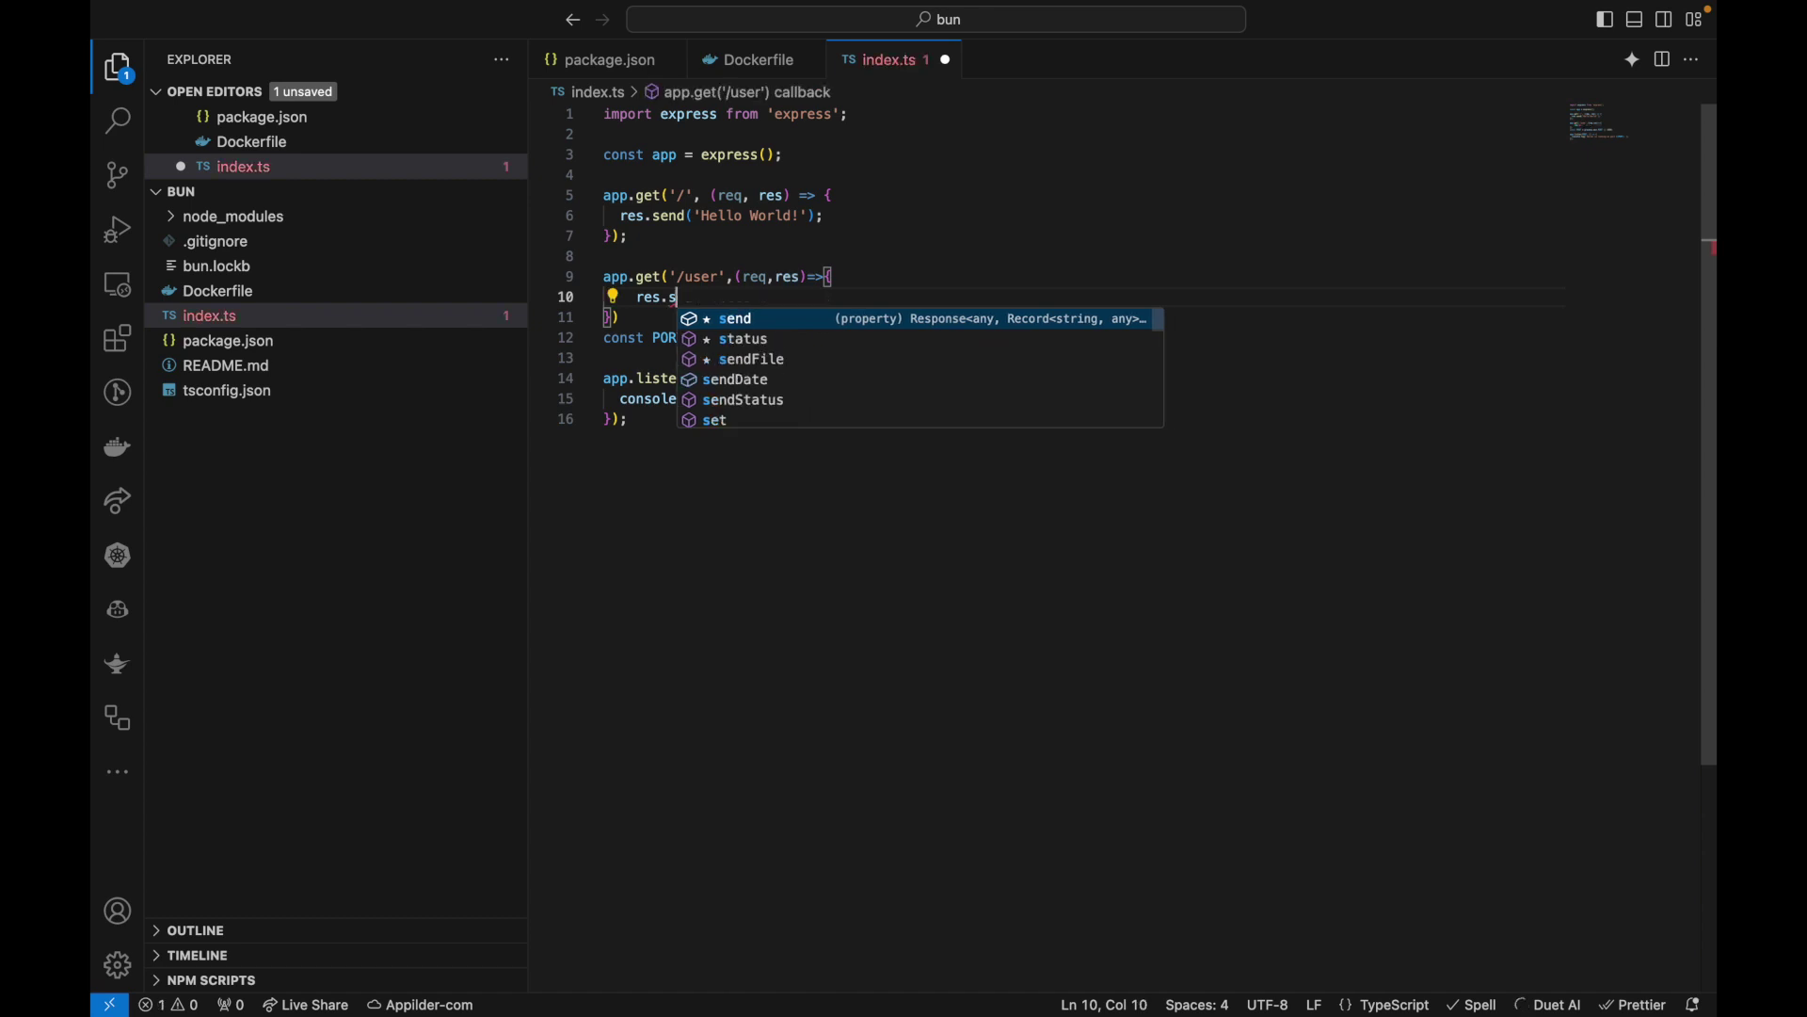
{"action": "key", "text": "BackSpace"}
{"action": "type", "text": "sstat"}
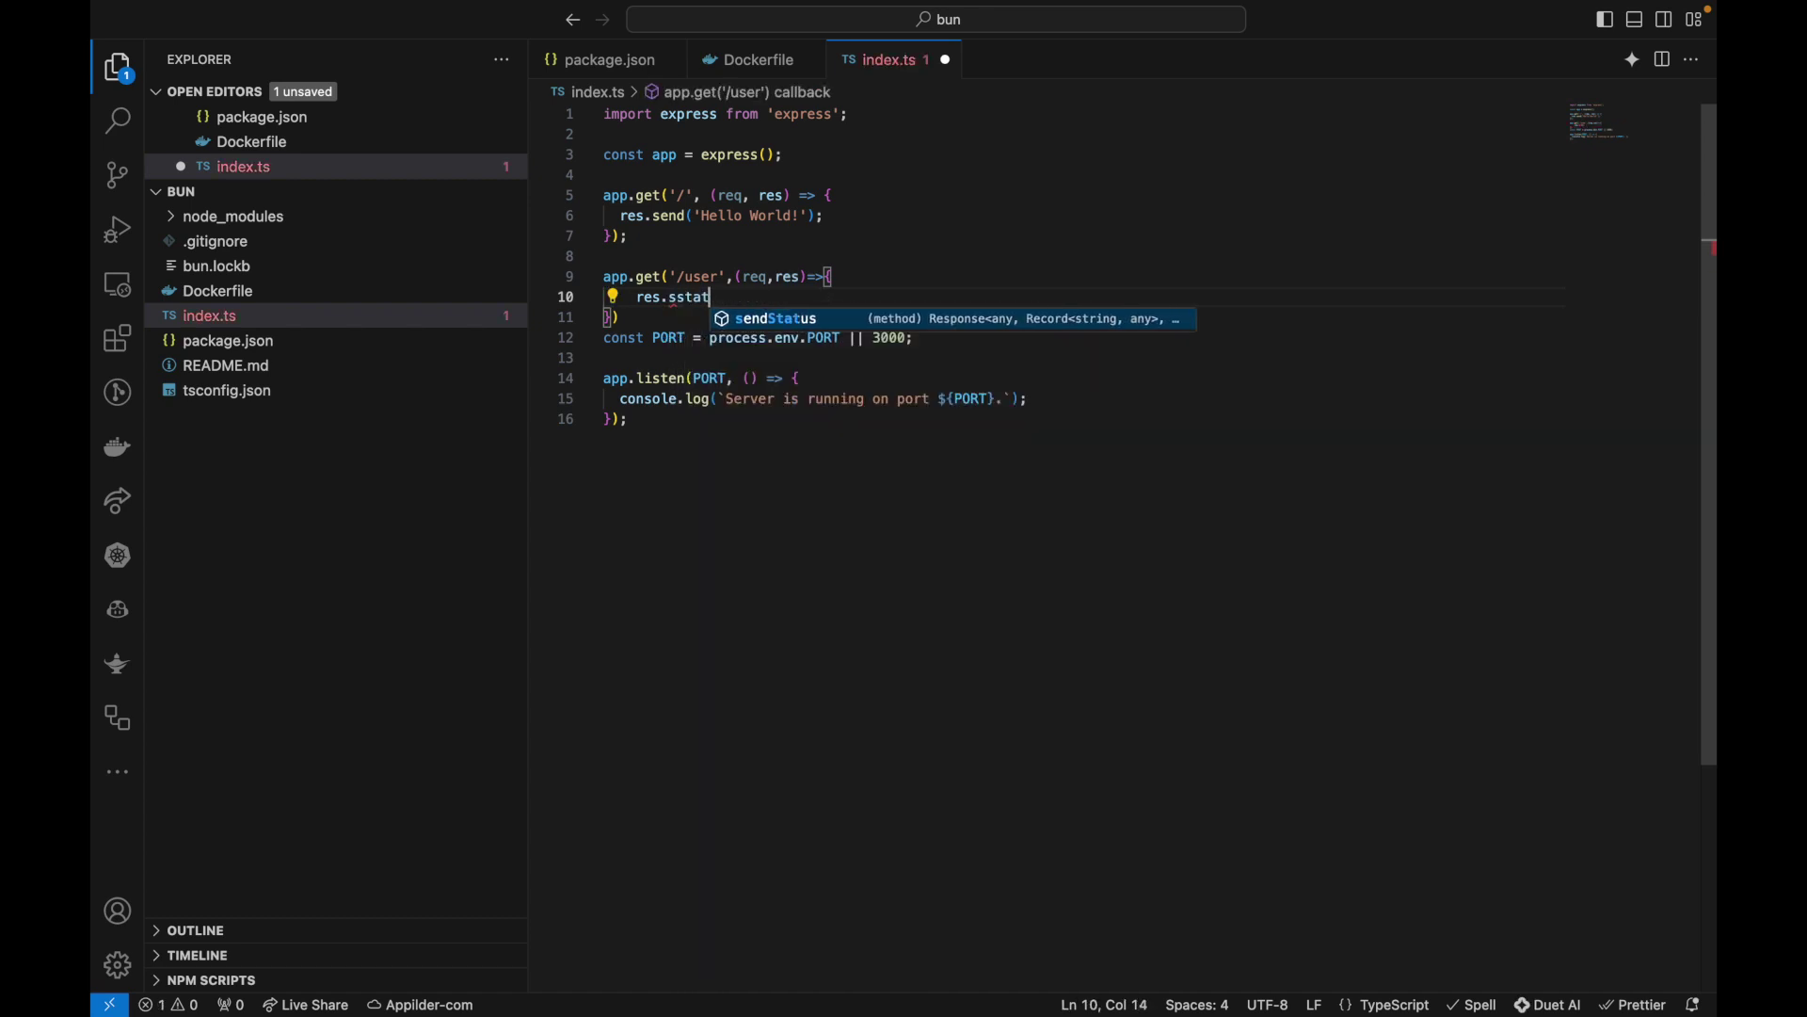
{"action": "key", "text": "BackSpace"}
{"action": "key", "text": "BackSpace"}
{"action": "key", "text": "BackSpace"}
{"action": "type", "text": "tat"}
{"action": "key", "text": "Return"}
{"action": "type", "text": "(20"}
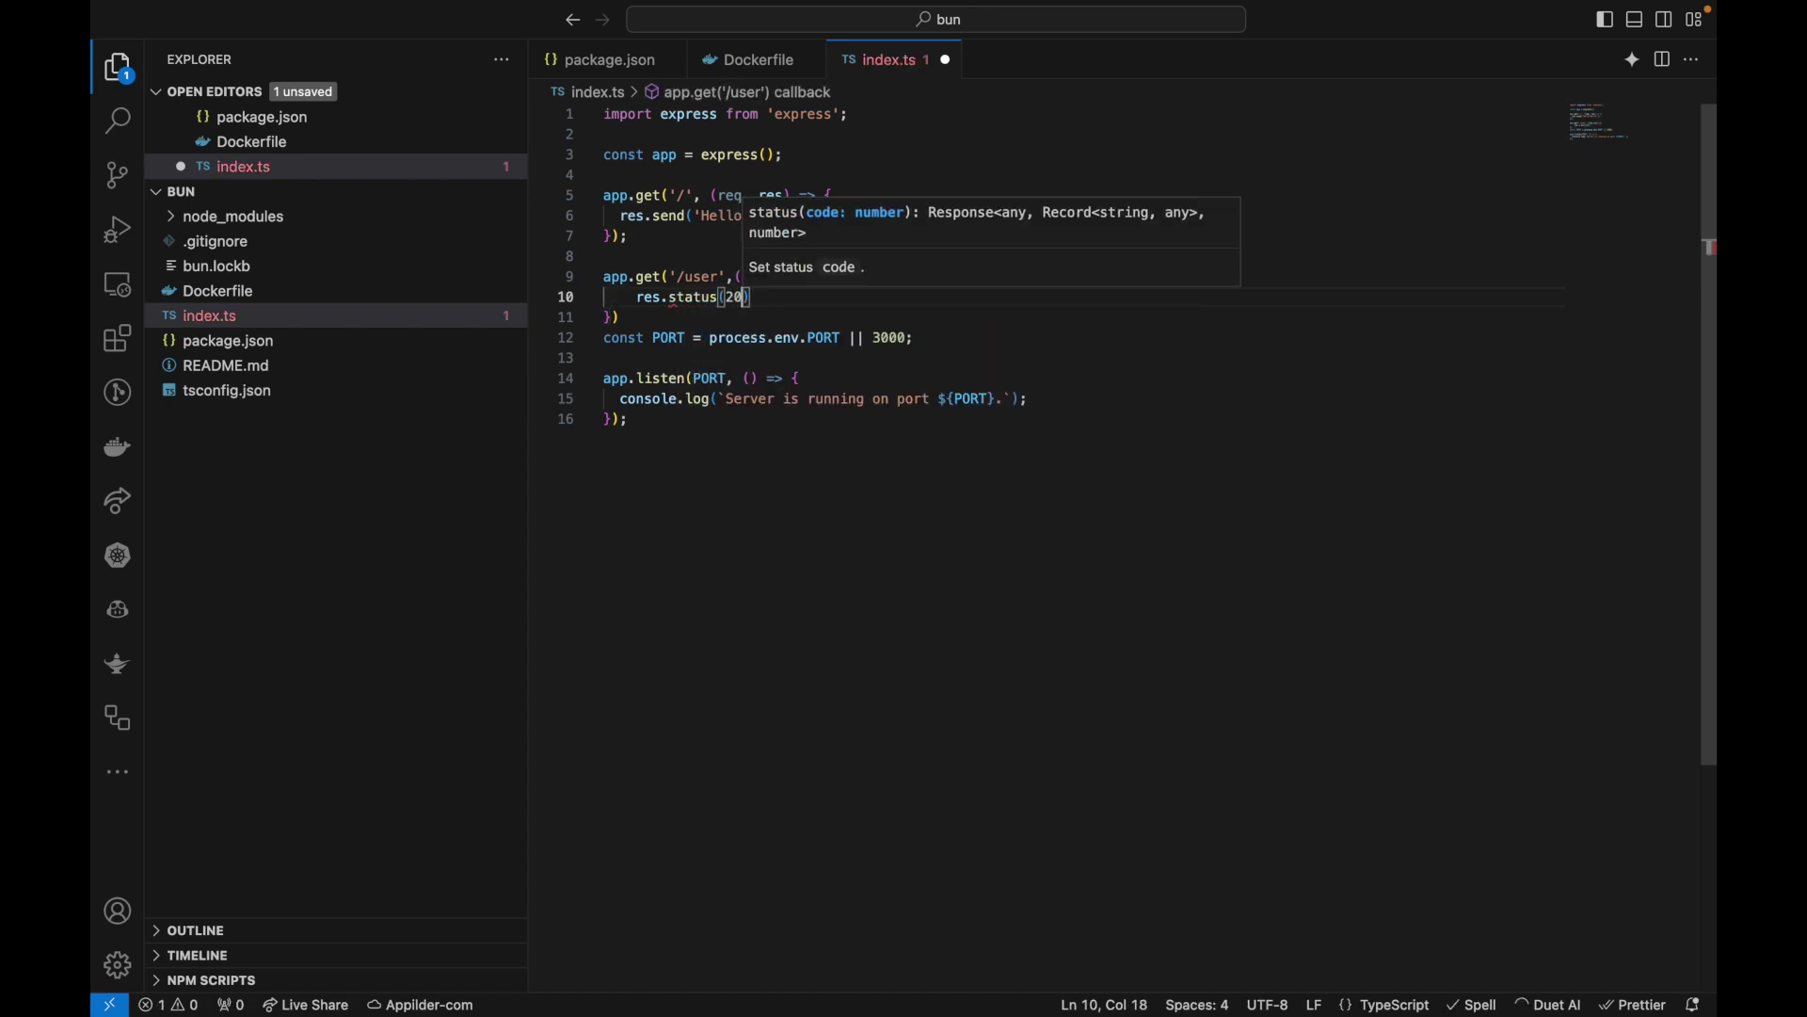
{"action": "type", "text": "0).json"}
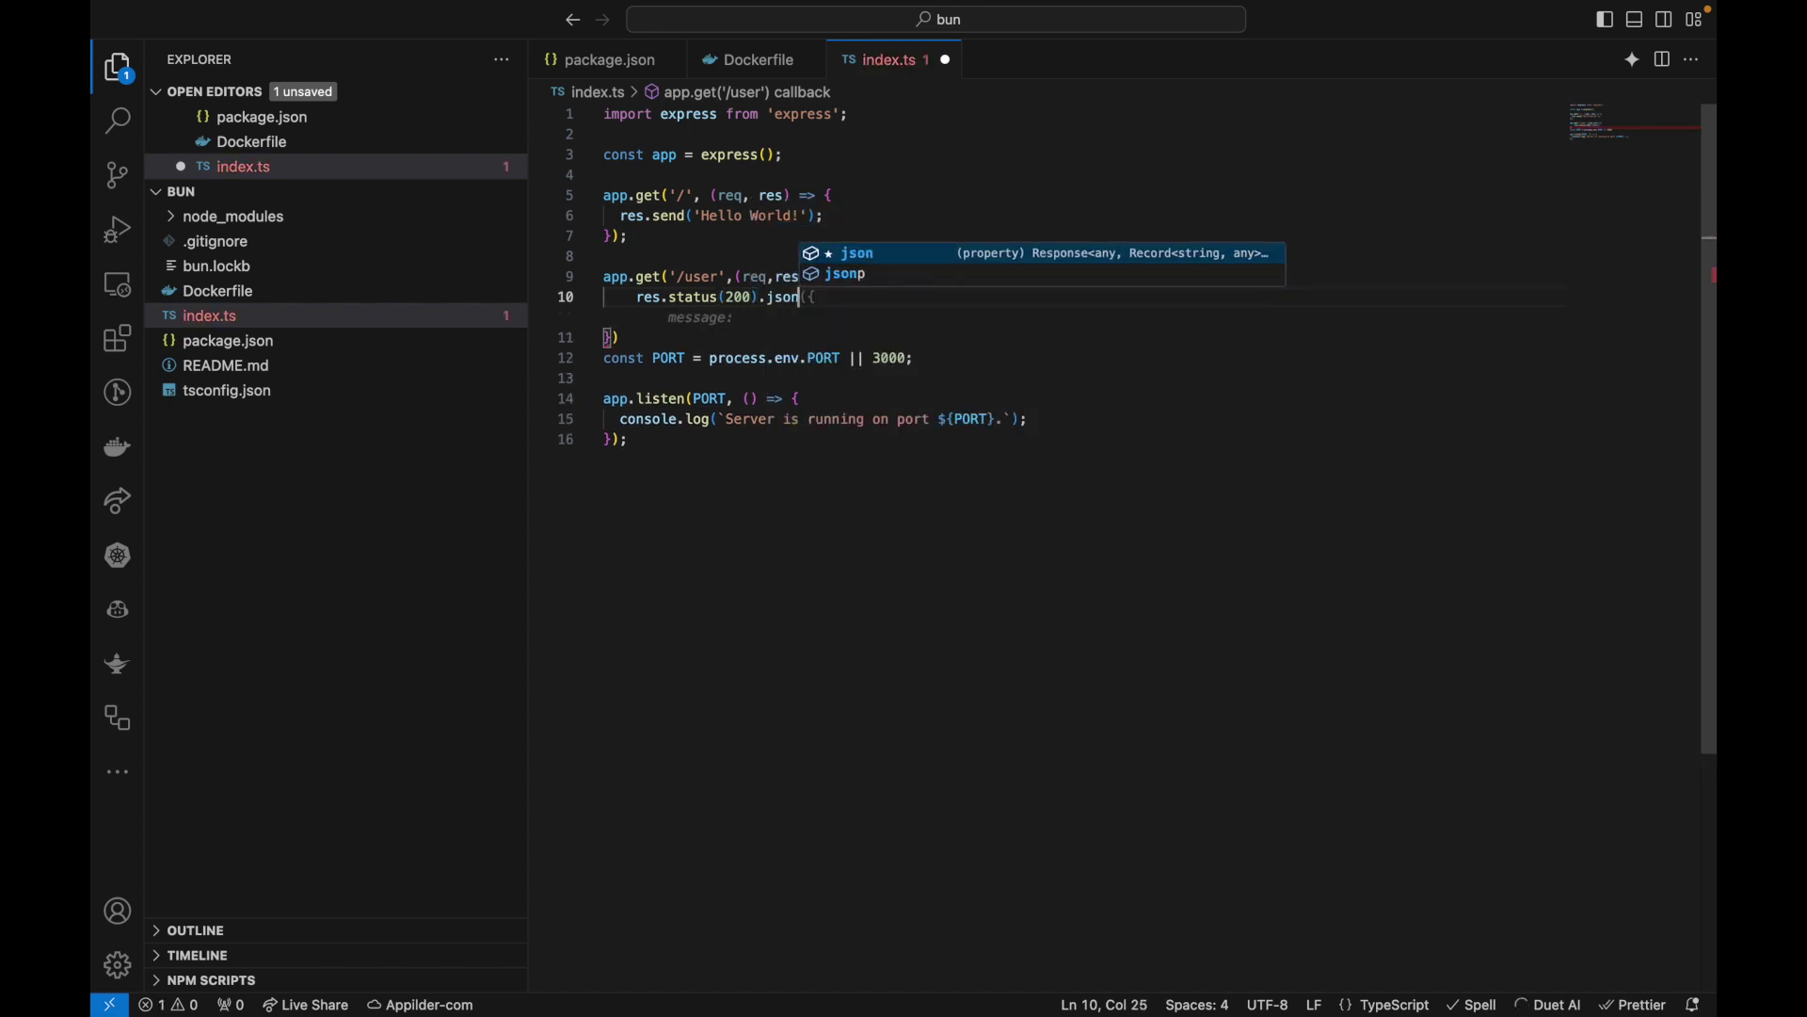
{"action": "type", "text": "({"}
{"action": "key", "text": "Return"}
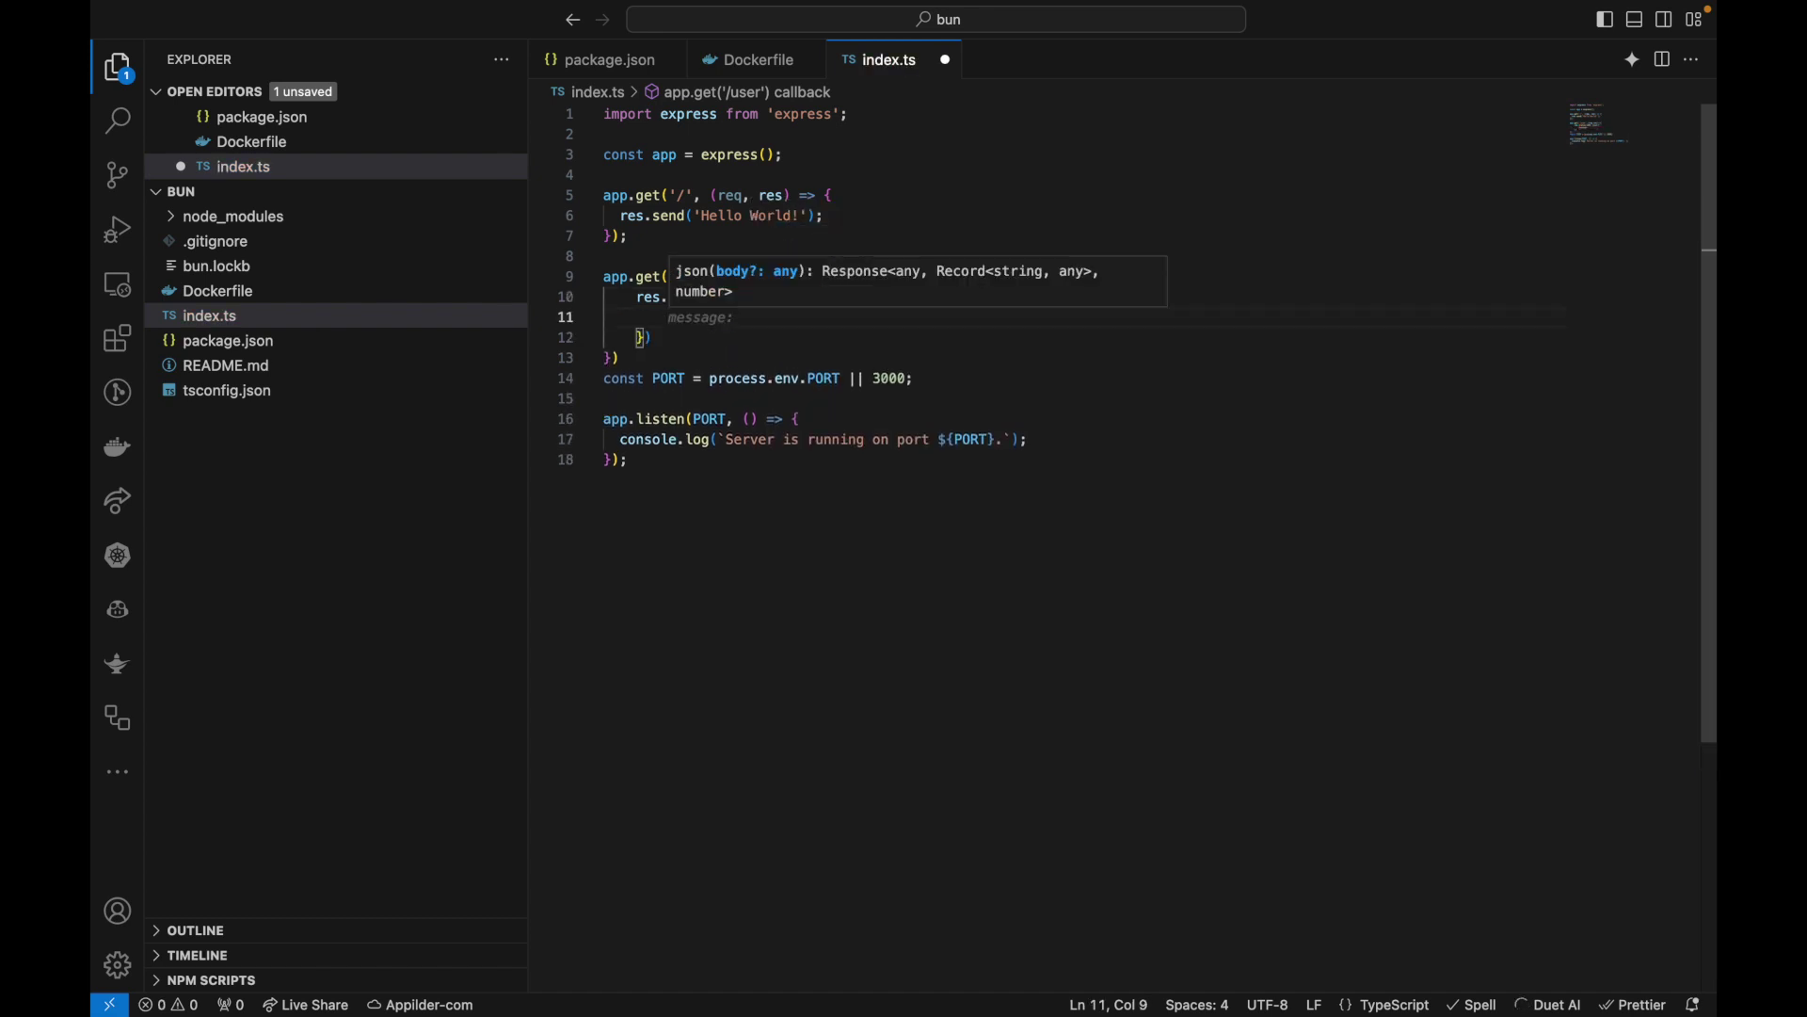
{"action": "type", "text": "user: "}
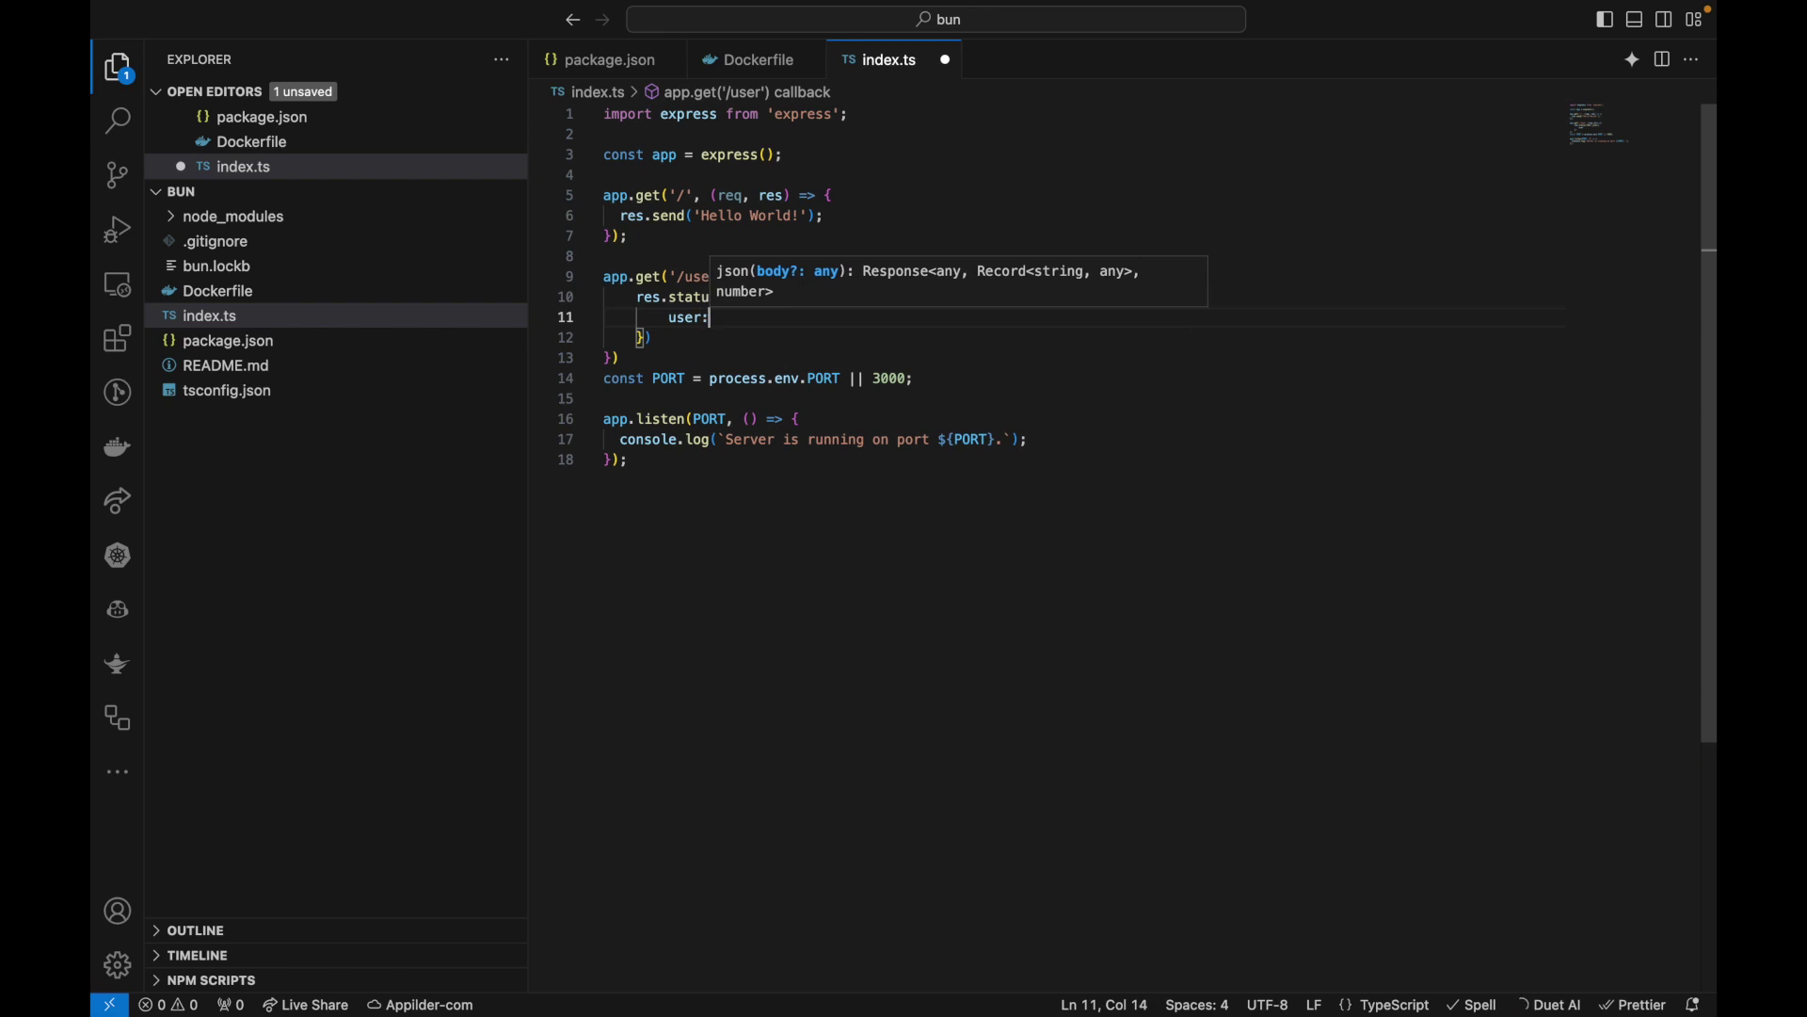
{"action": "type", "text": "'Ho"}
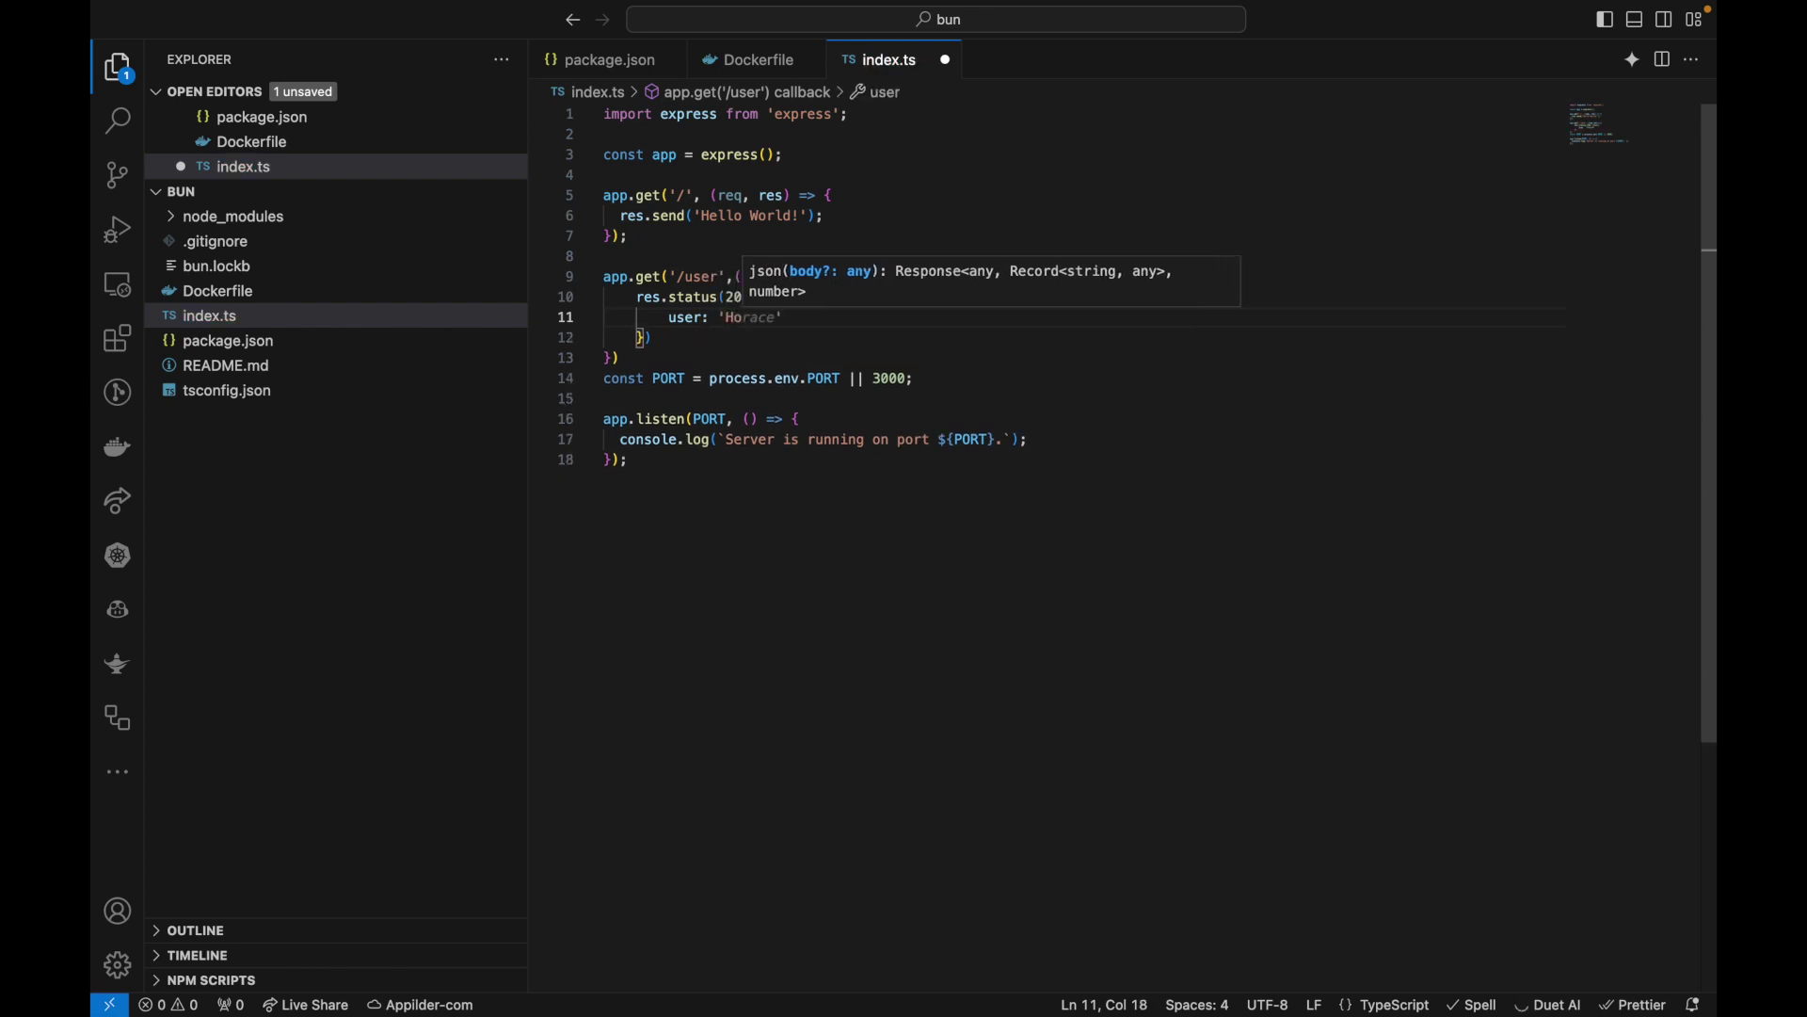
{"action": "key", "text": "BackSpace"}
{"action": "key", "text": "BackSpace"}
{"action": "type", "text": "John Doe"}
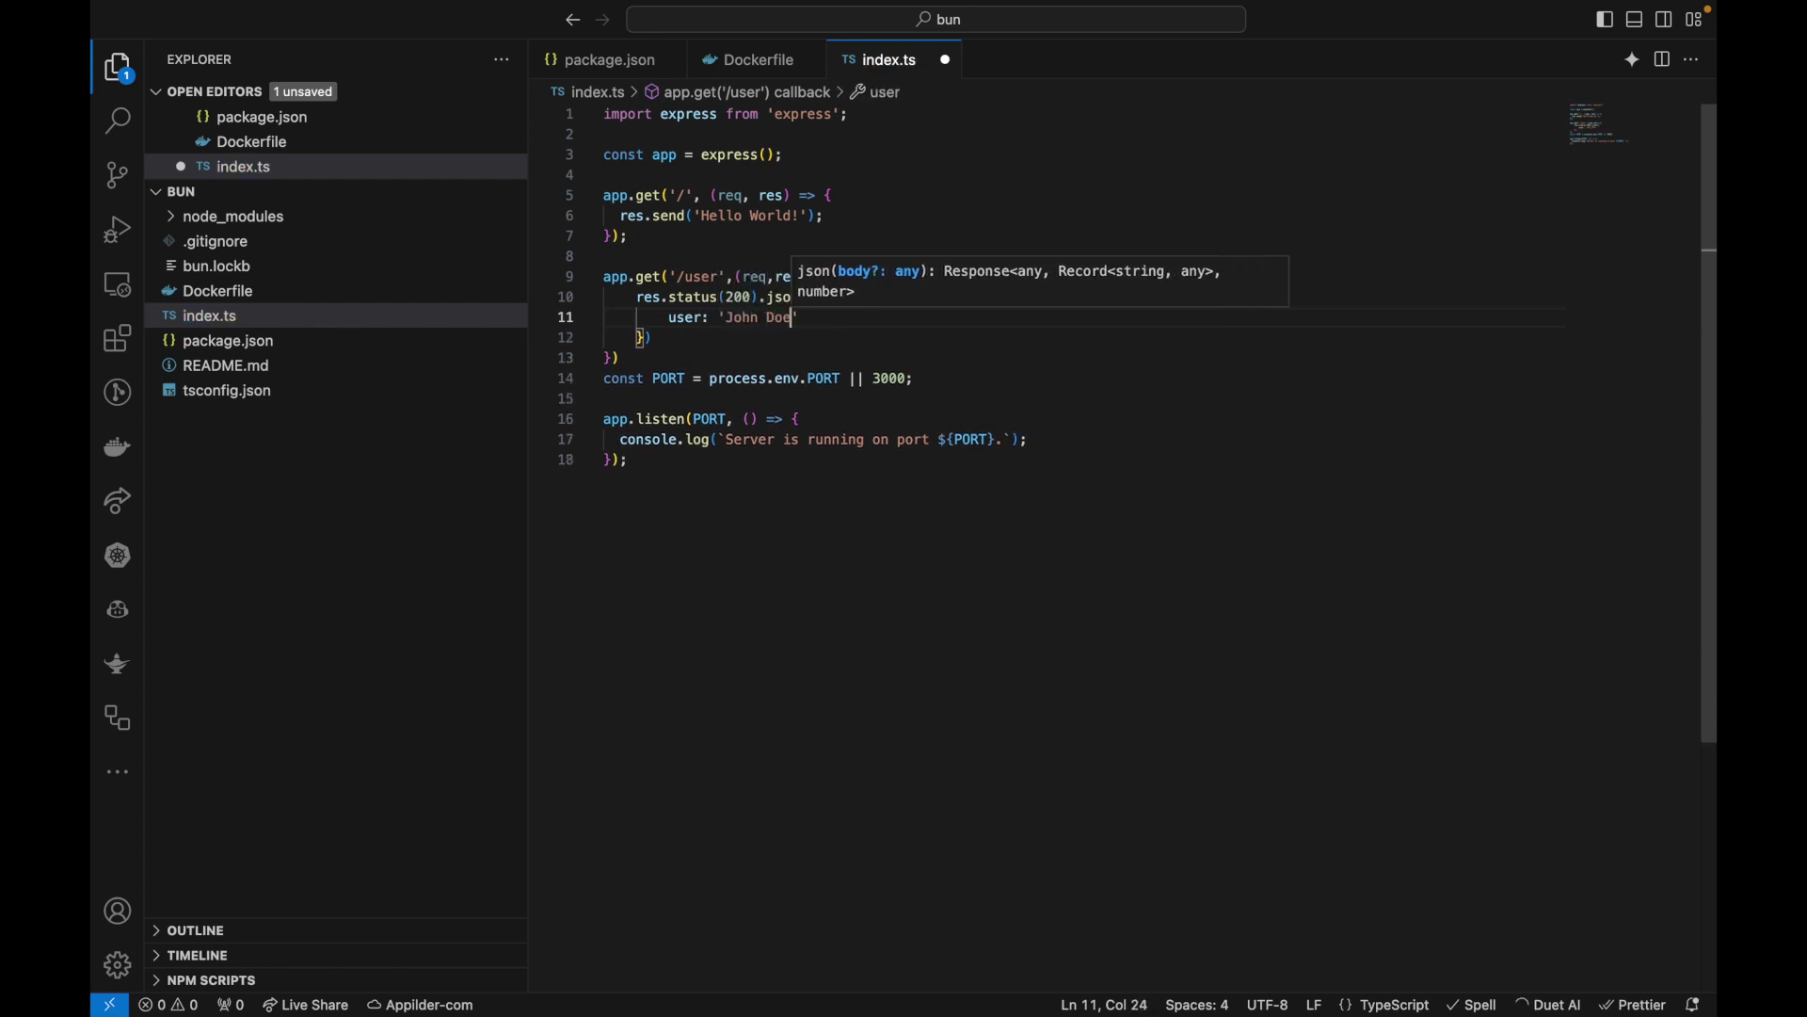
{"action": "type", "text": "',"}
{"action": "key", "text": "Return"}
{"action": "type", "text": "id: 1"}
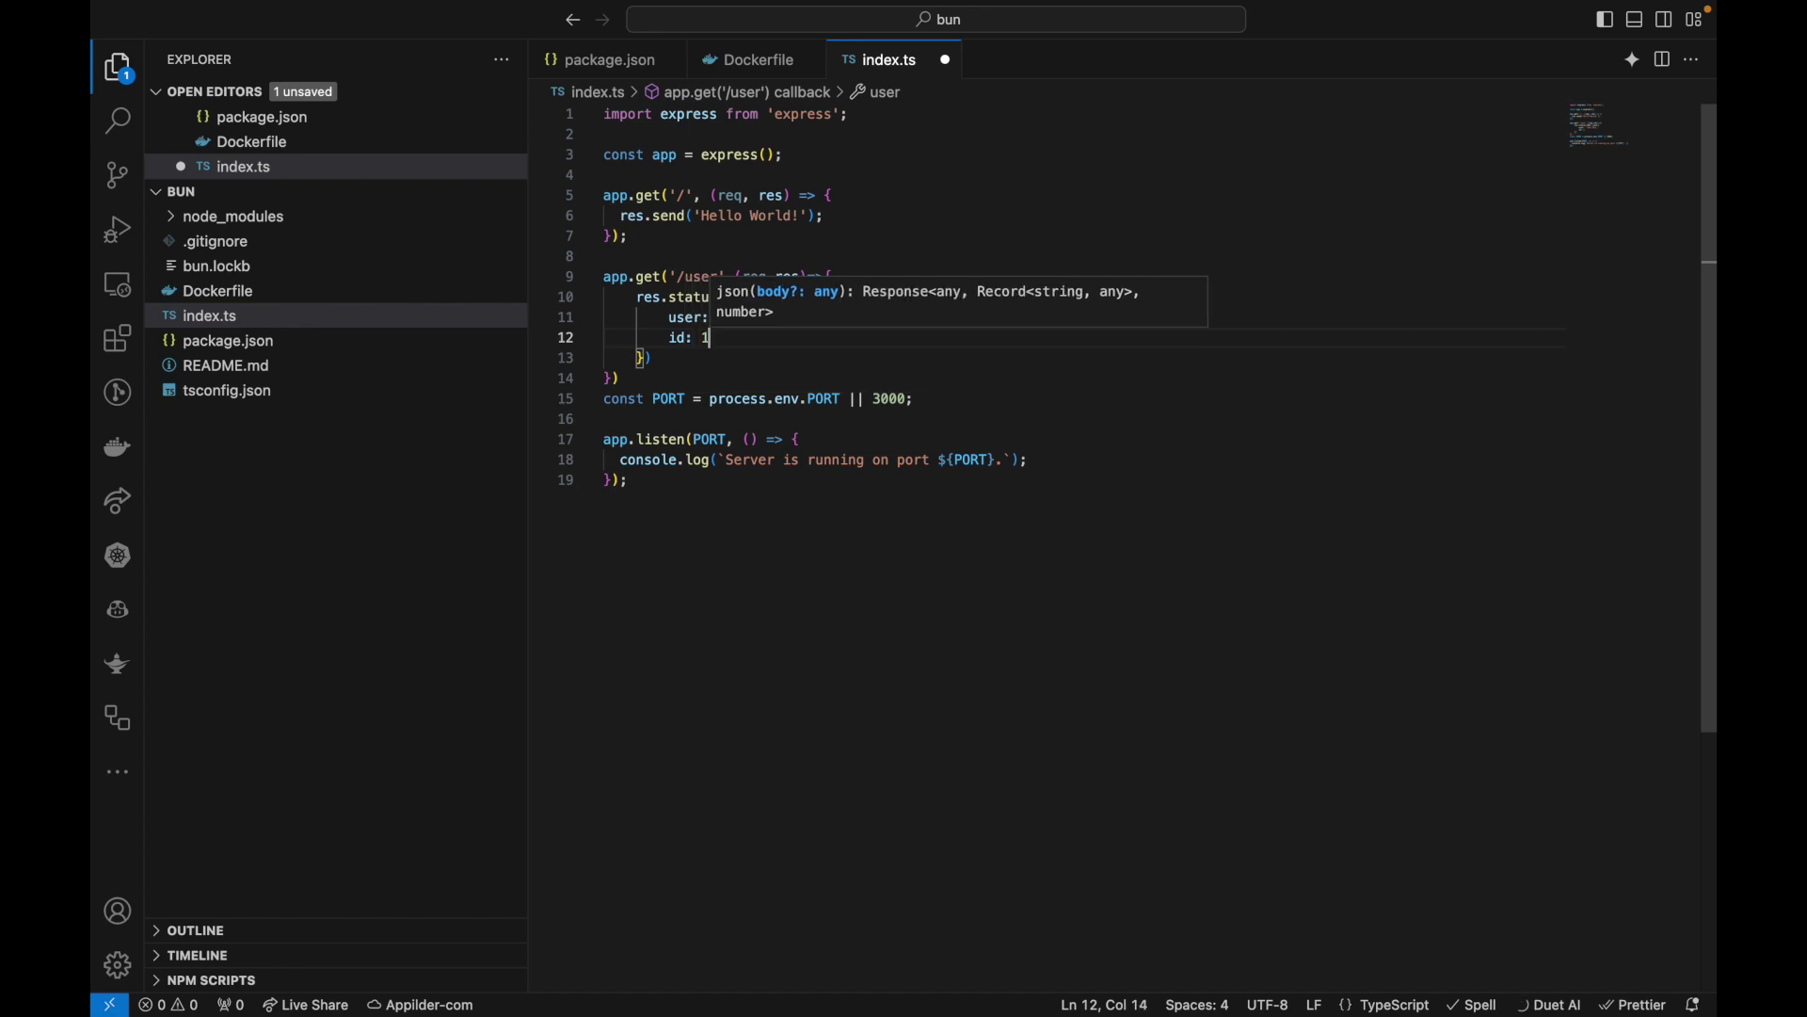
{"action": "key", "text": "ctrl+s"}
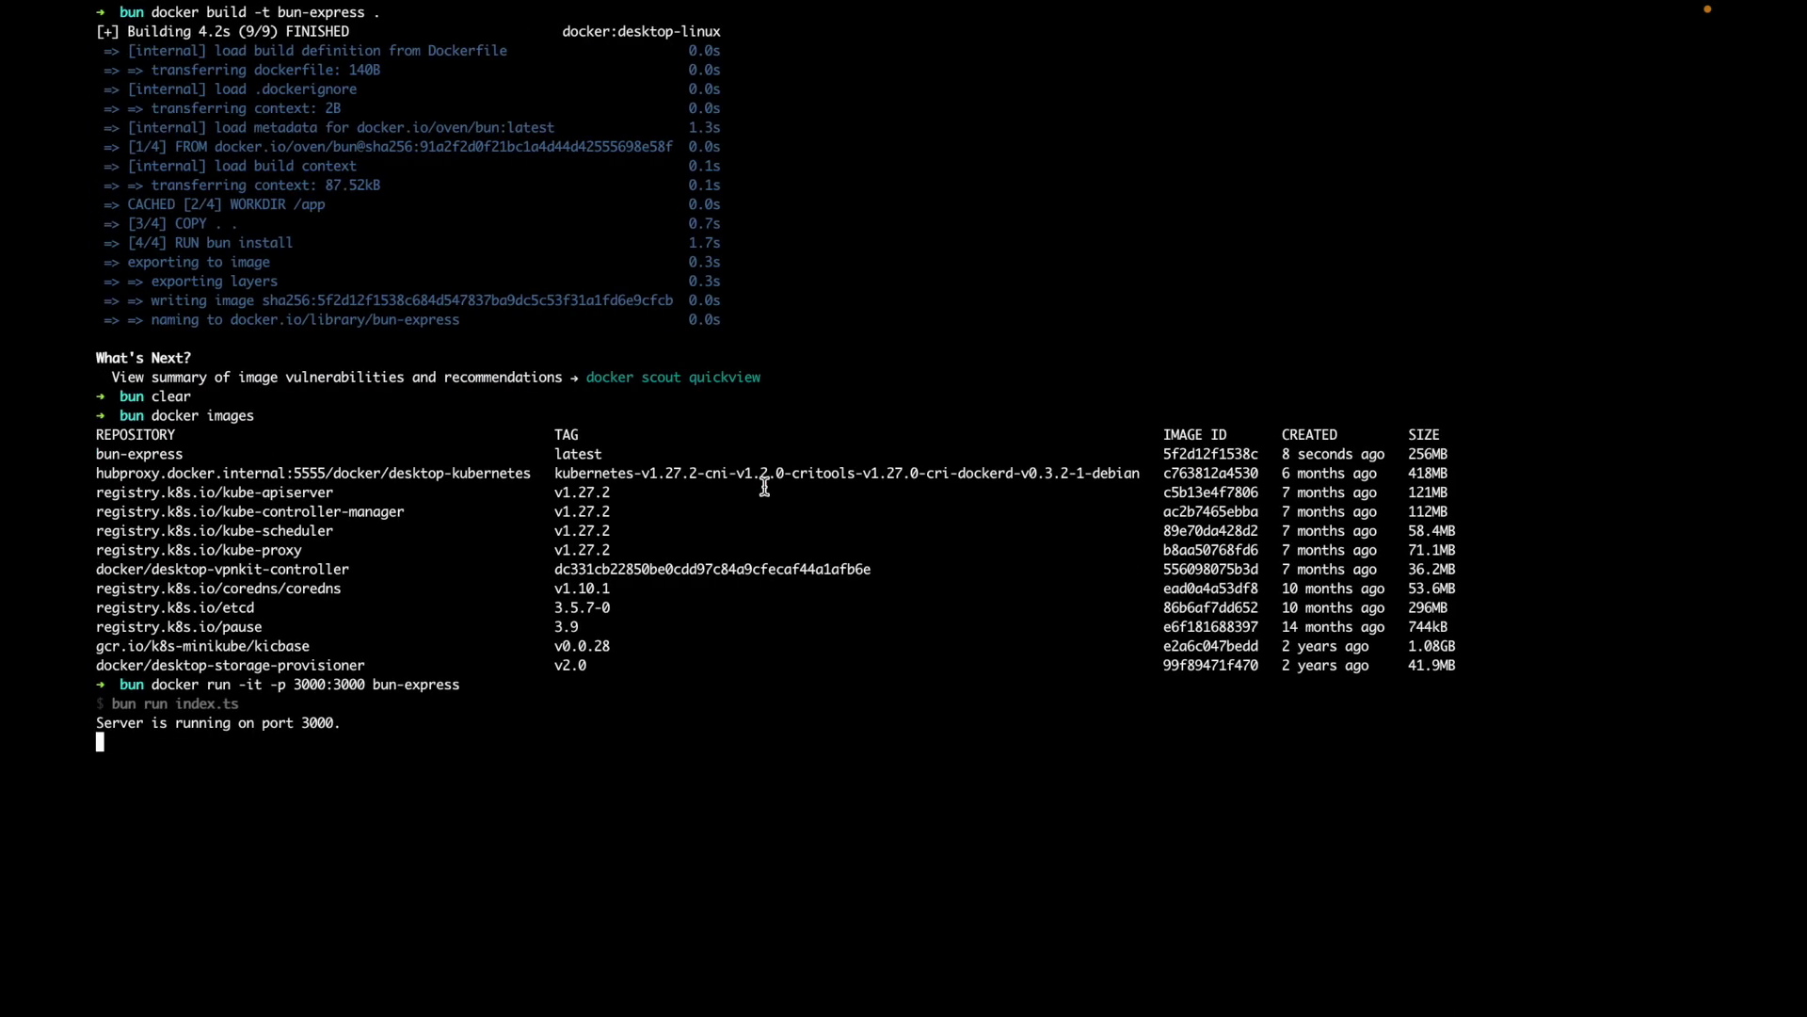
- Stop the container and run 'bun run dev' to serve the app in watch mode on port 3000
{"action": "key", "text": "ctrl+c"}
{"action": "type", "text": "npm"}
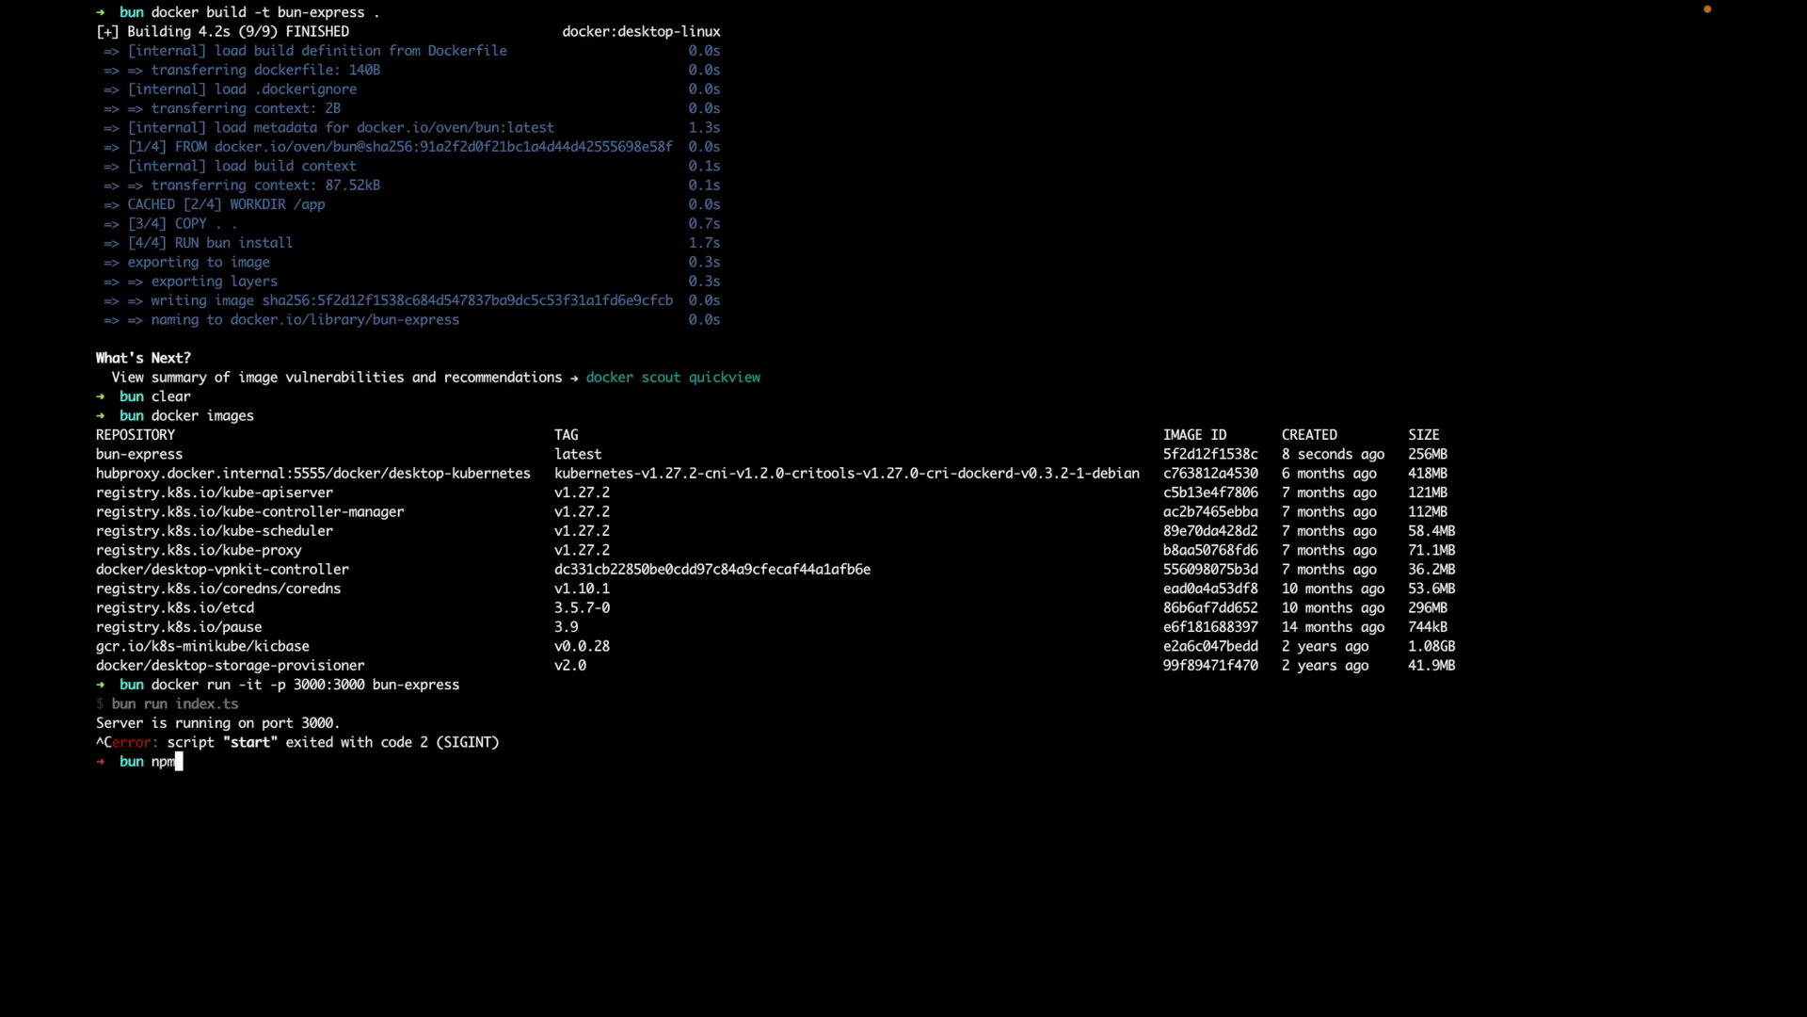
{"action": "key", "text": "BackSpace"}
{"action": "key", "text": "BackSpace"}
{"action": "key", "text": "BackSpace"}
{"action": "type", "text": "bun run dev"}
{"action": "key", "text": "Return"}
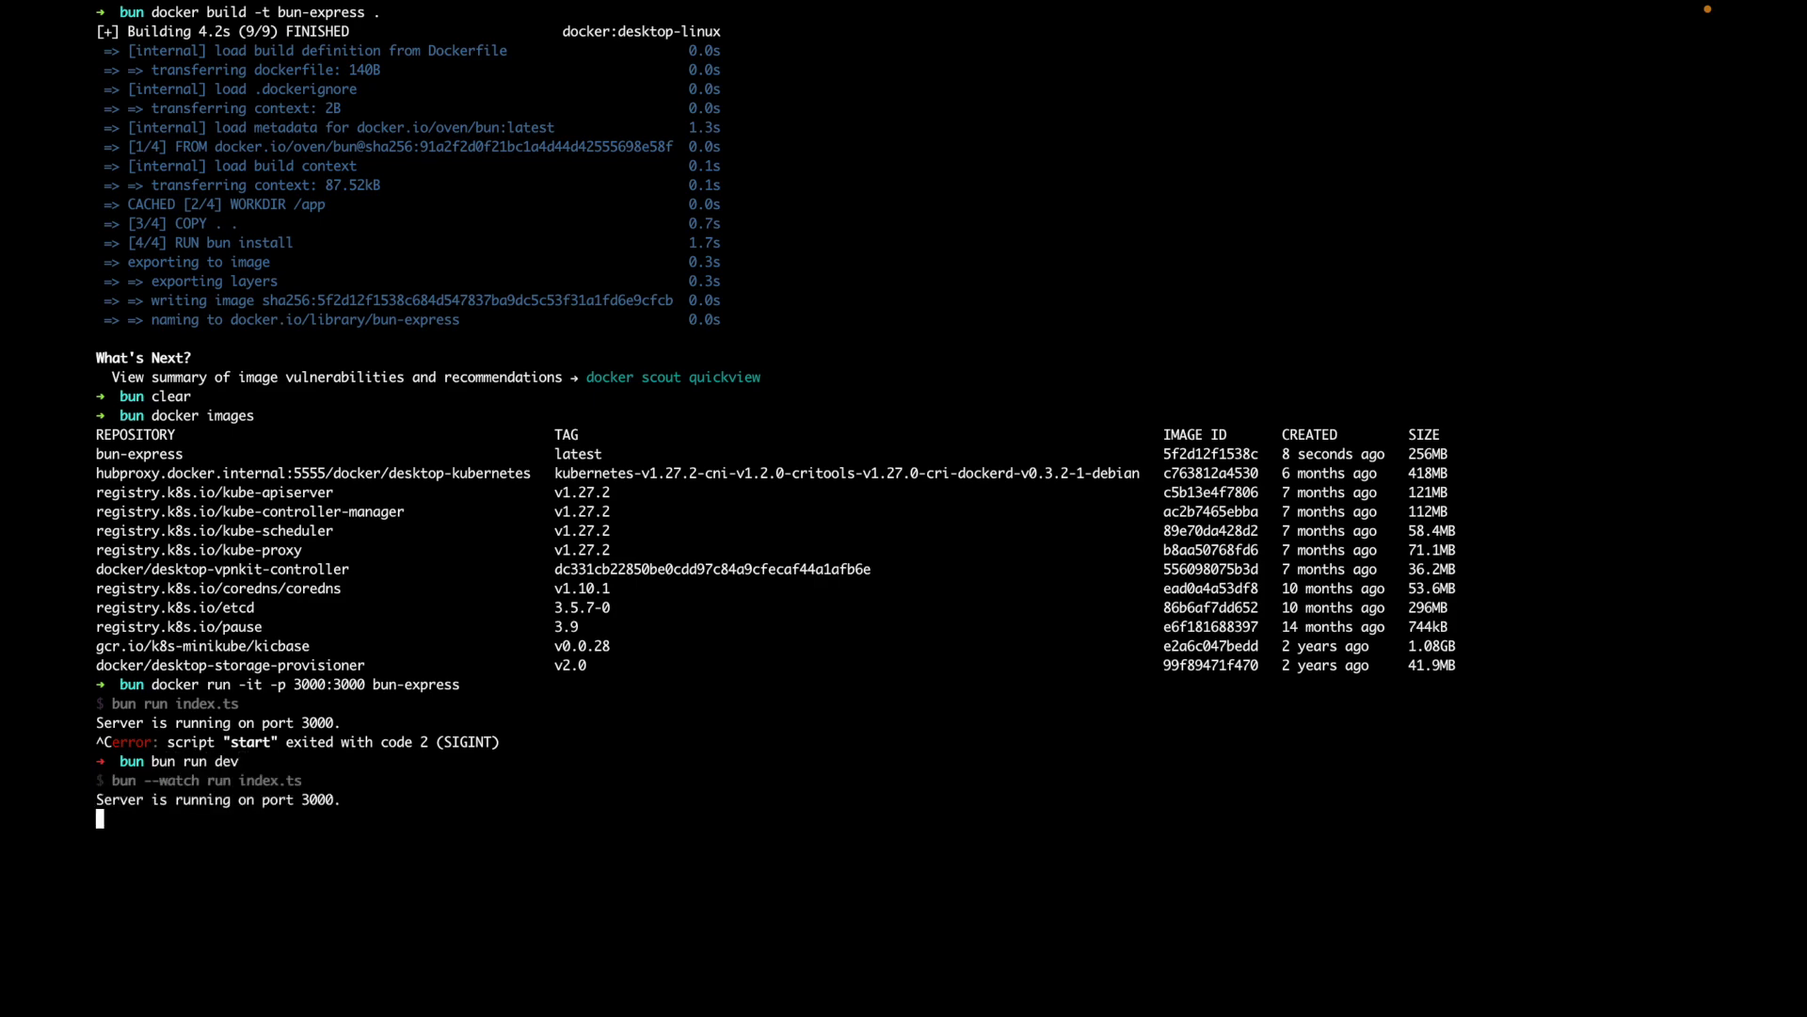
{"action": "key", "text": "ctrl+Right"}
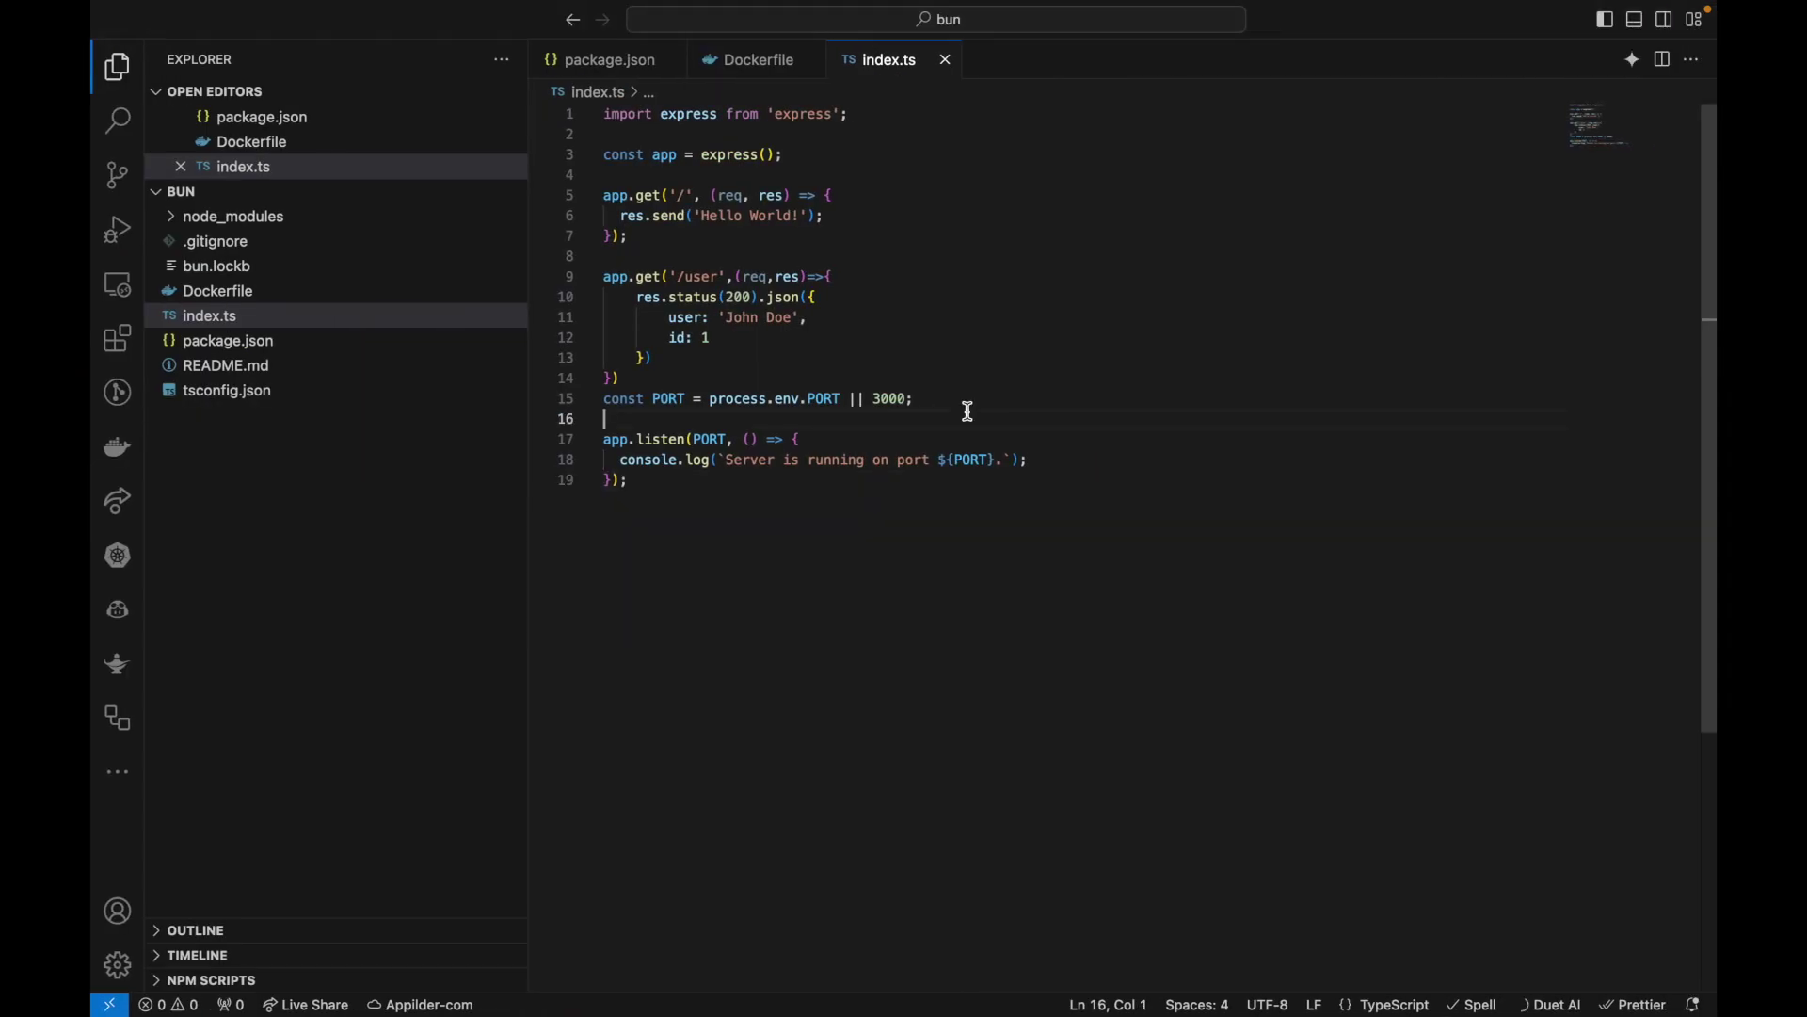
{"action": "key", "text": "ctrl+Left"}
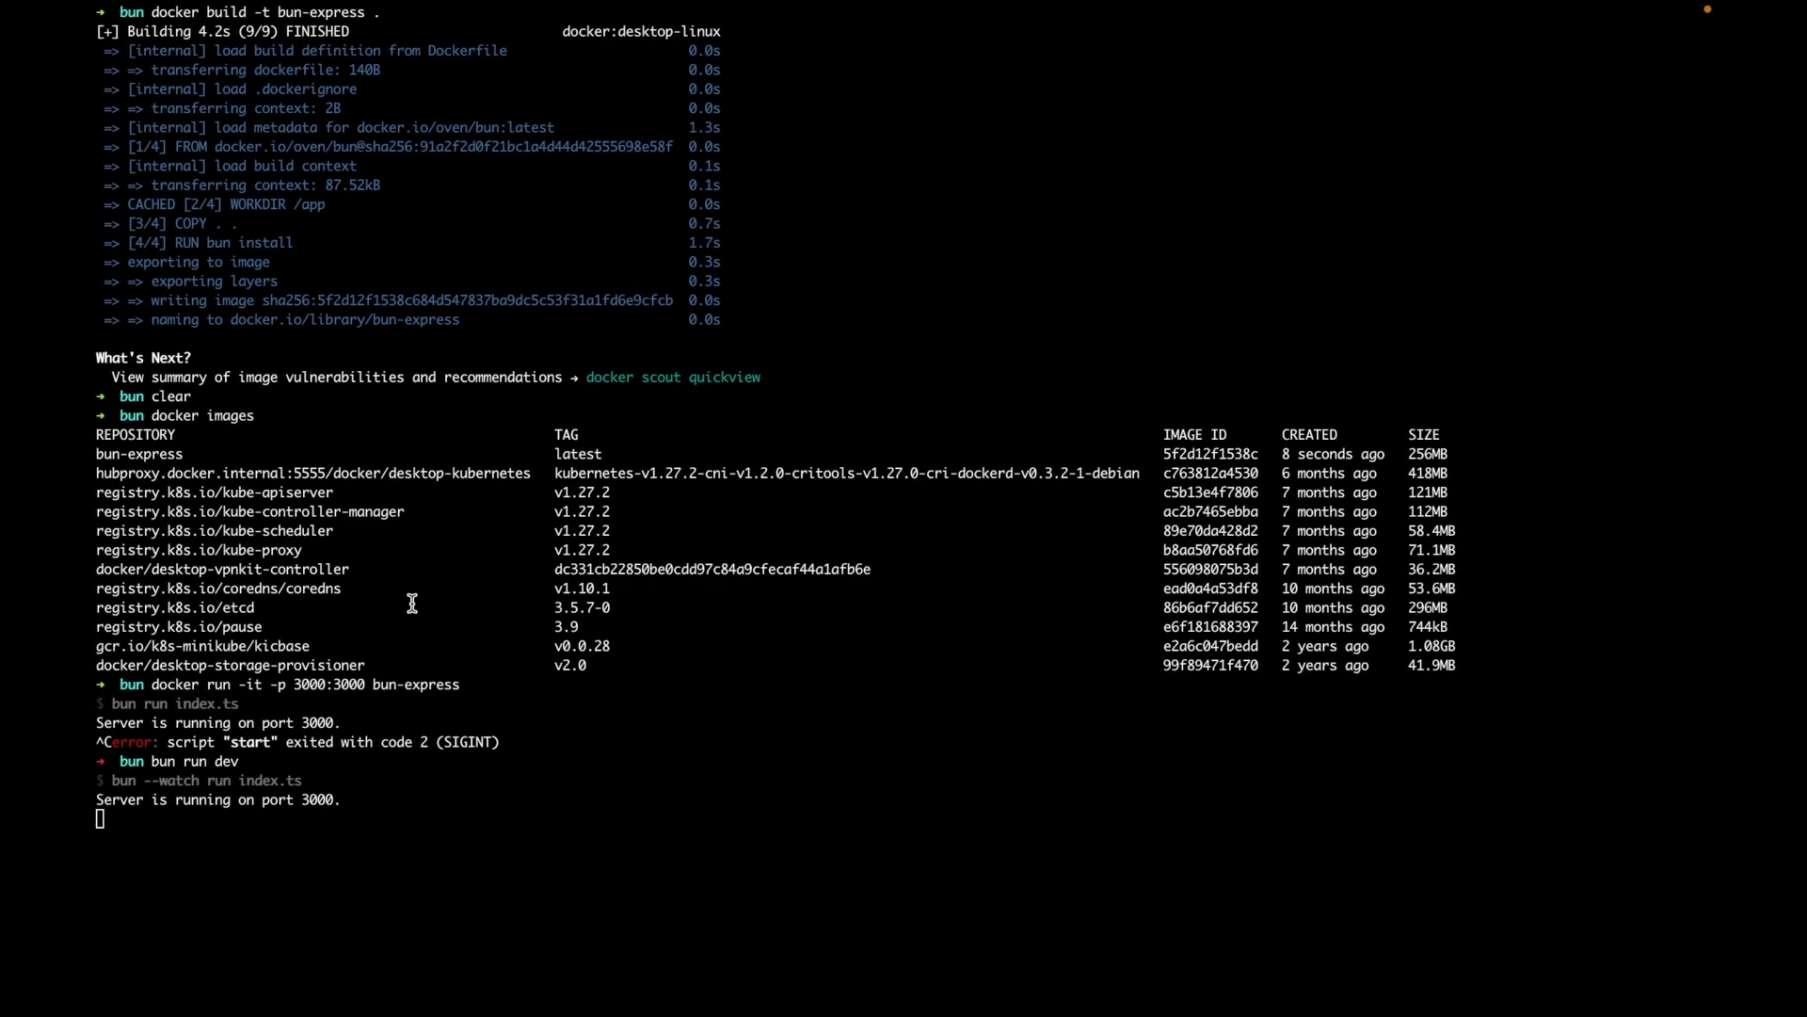
{"action": "type", "text": "bun"}
- Clear stray prompt characters and run 'docker build -t bun-express:1.0.0 .'
{"action": "key", "text": "BackSpace"}
{"action": "key", "text": "BackSpace"}
{"action": "type", "text": "dock"}
{"action": "type", "text": "er "}
{"action": "type", "text": "uild -t"}
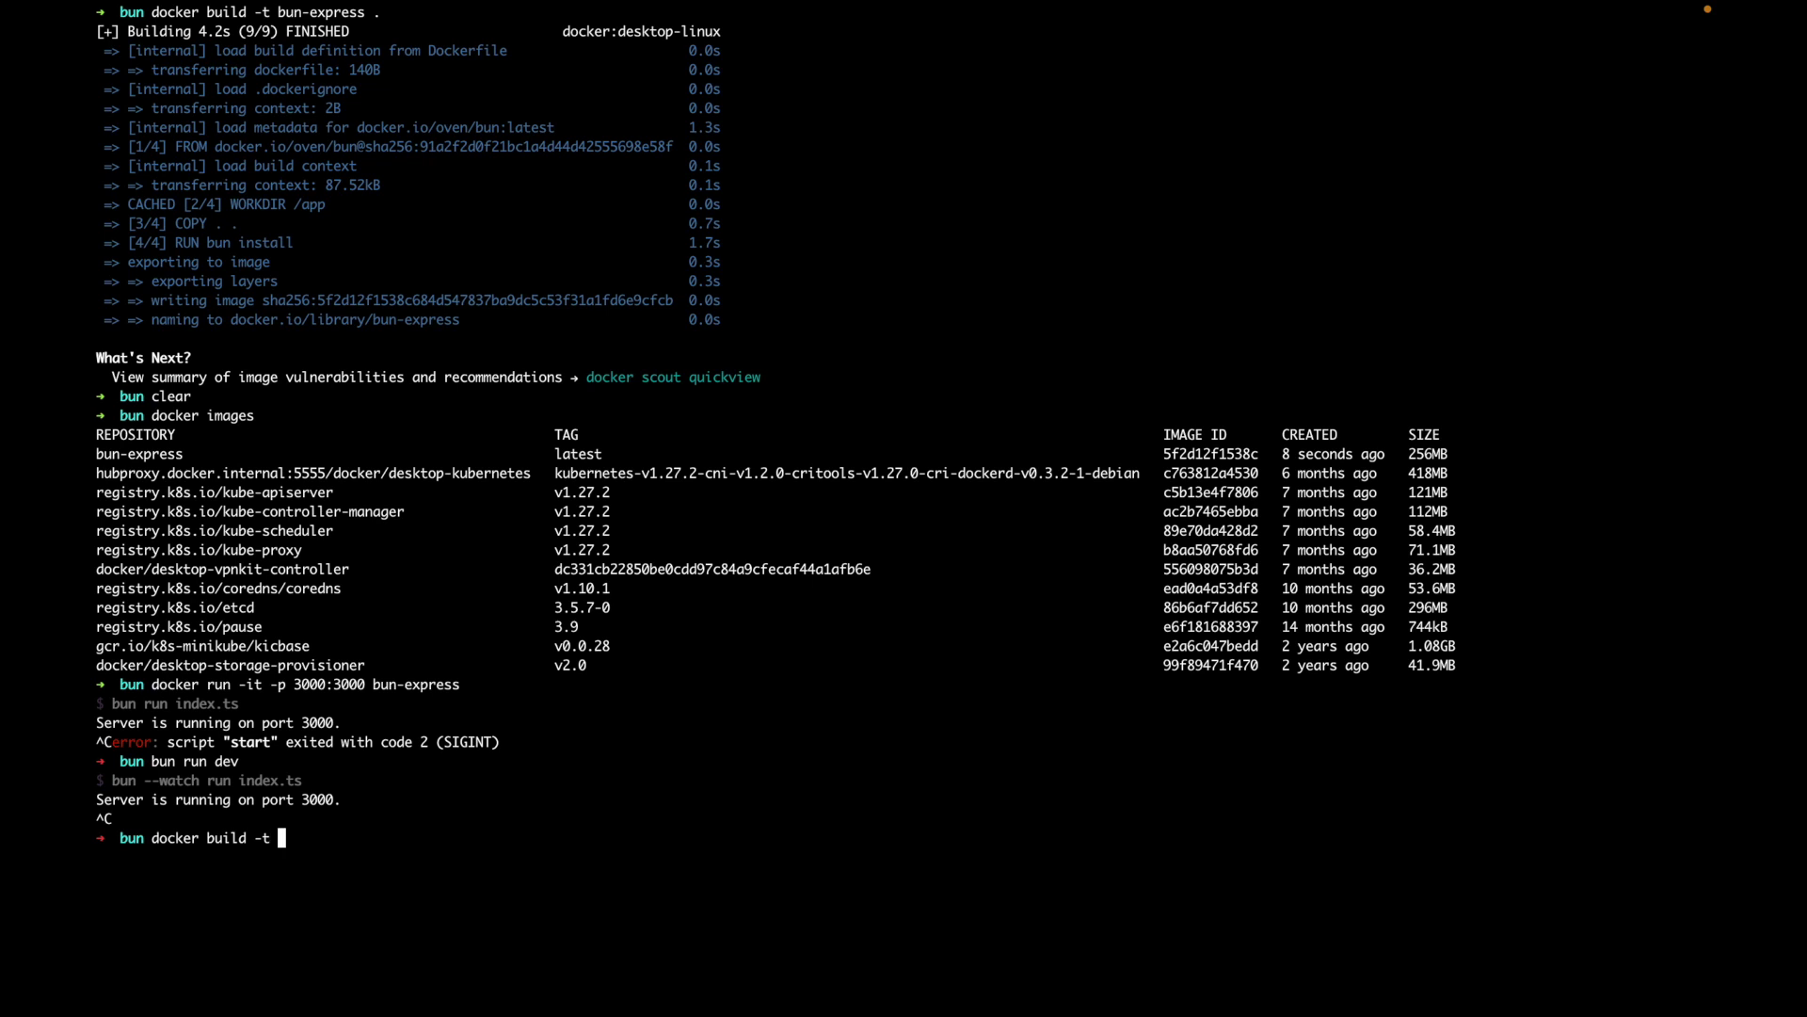
{"action": "type", "text": "bun-express ."}
{"action": "type", "text": "1.0.0 ."}
{"action": "key", "text": "Return"}
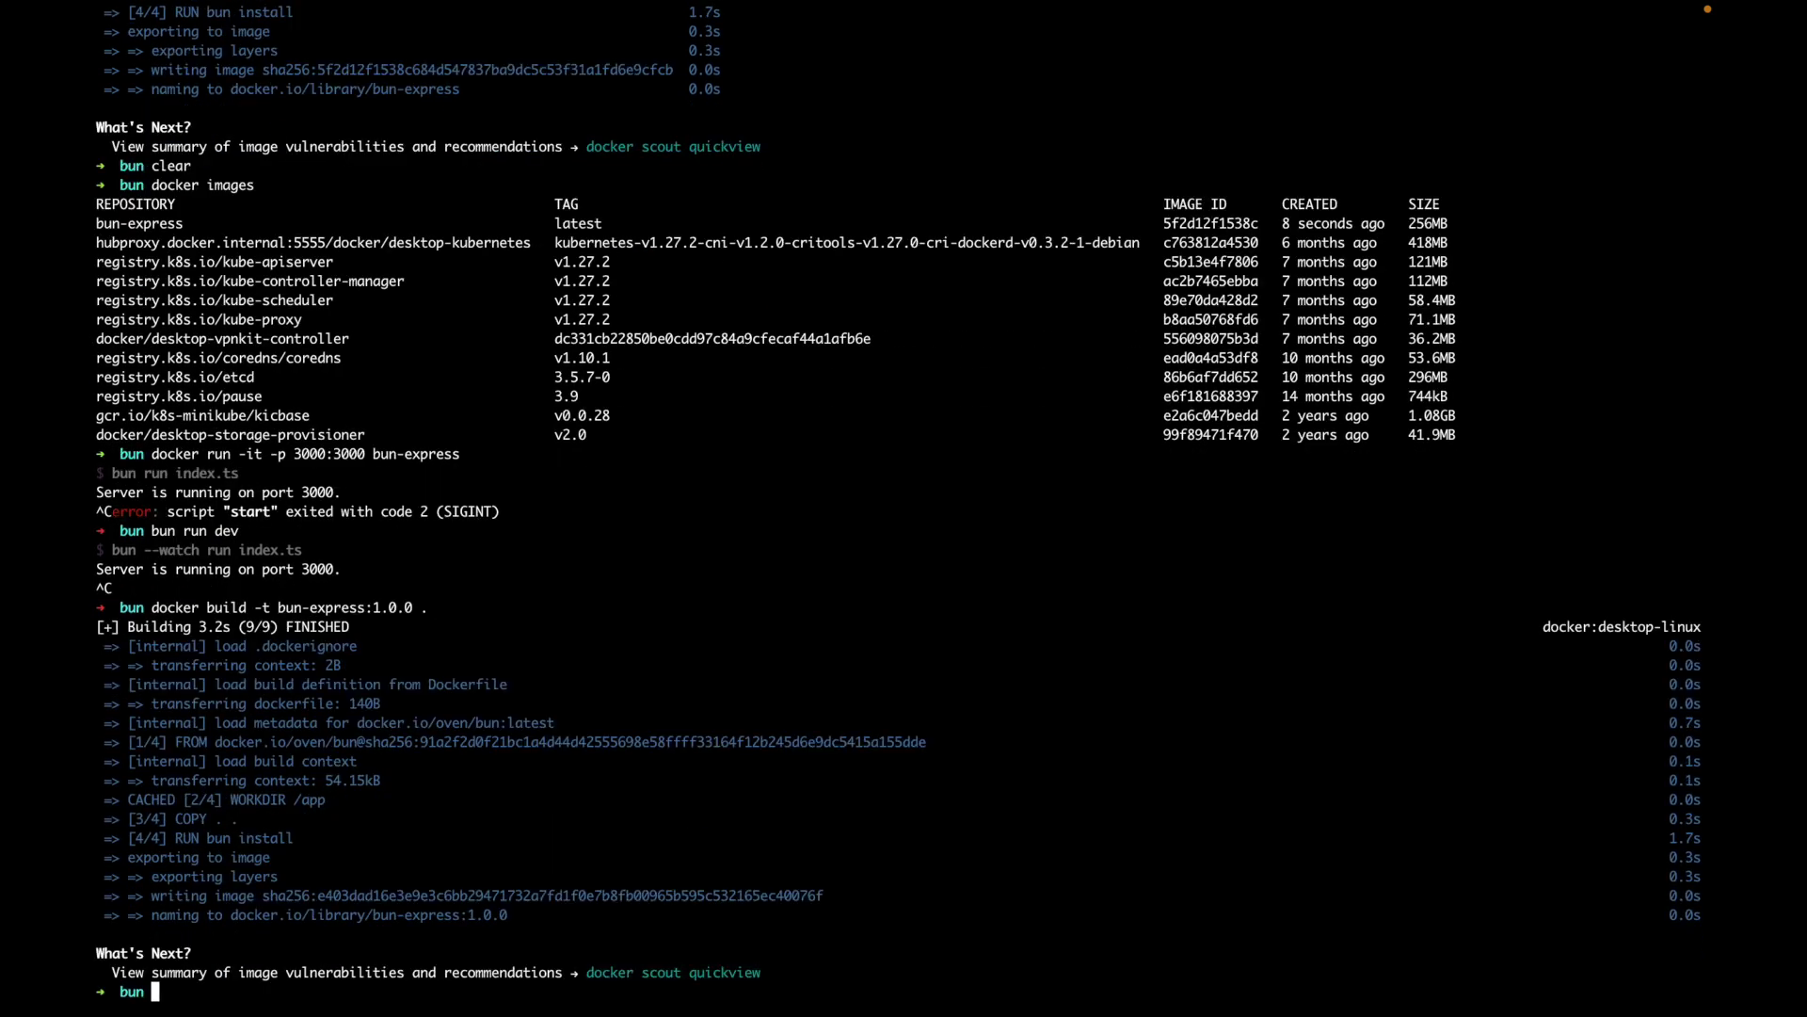
{"action": "type", "text": "docker im"}
{"action": "type", "text": "ages"}
- List images, run bun-express:1.0.0 on port 3000, and view localhost:3000/user in Firefox
{"action": "key", "text": "Return"}
{"action": "type", "text": "clear"}
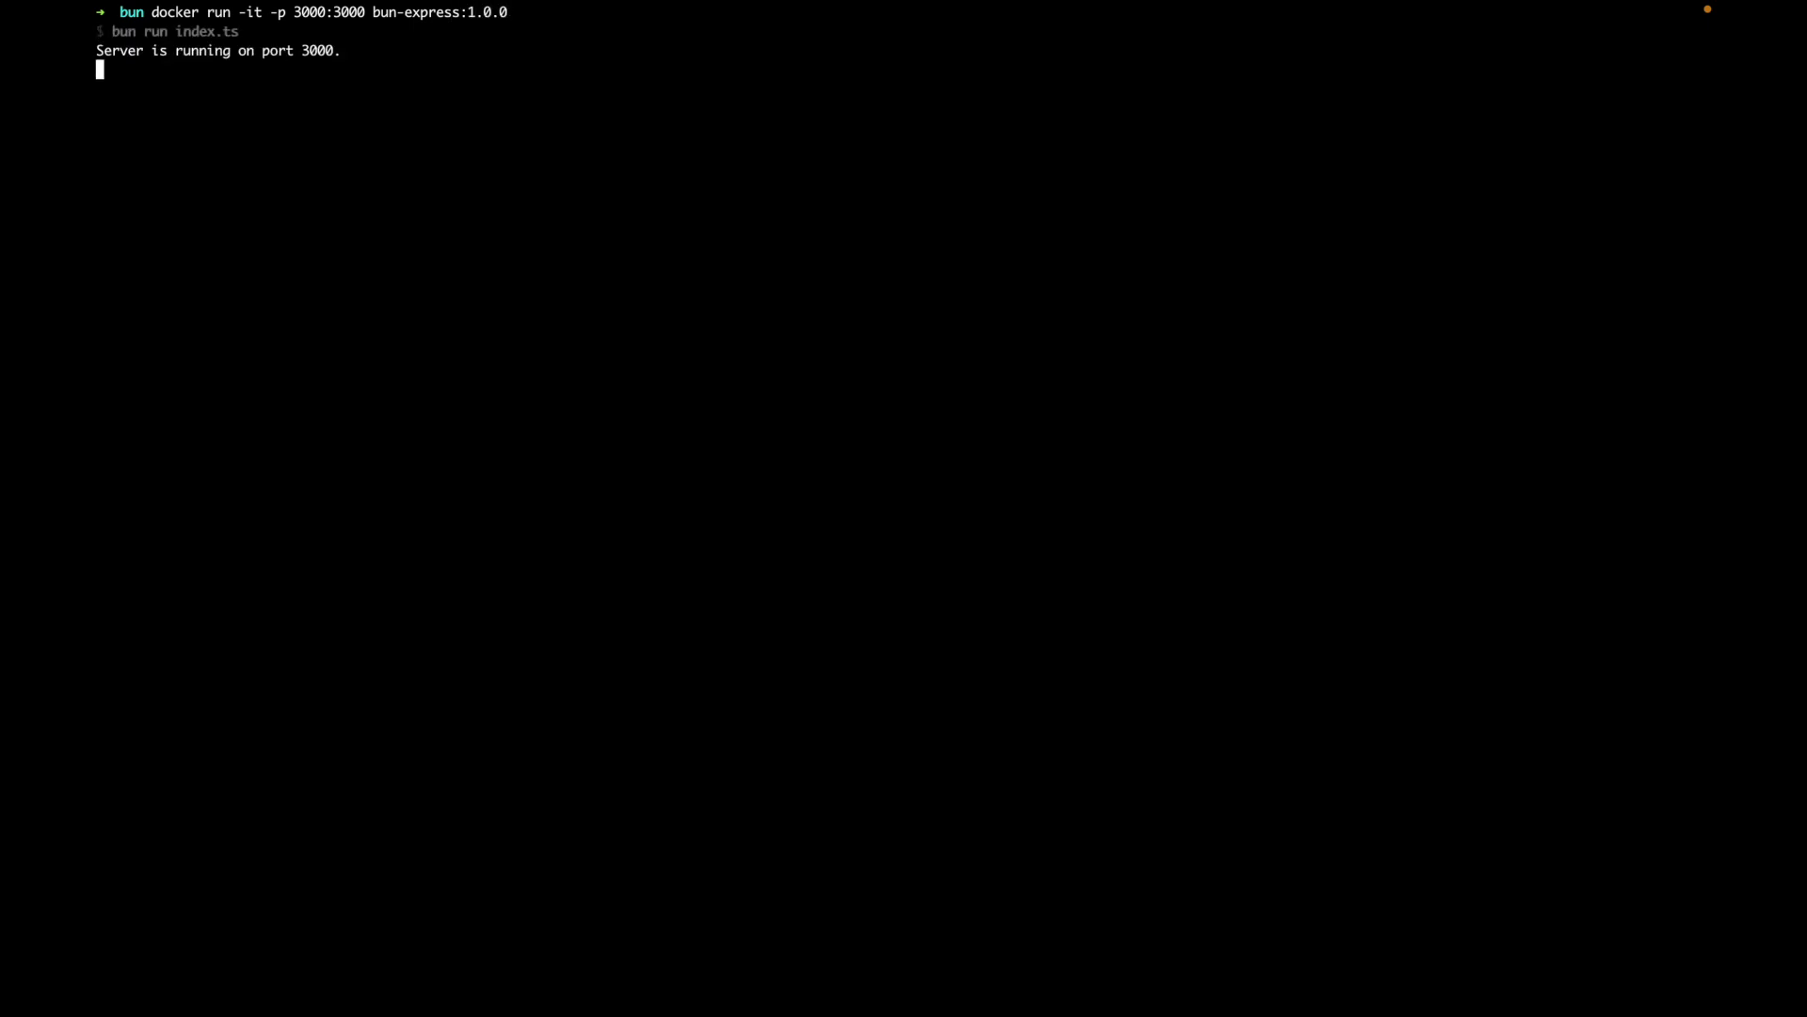
{"action": "key", "text": "ctrl+Right"}
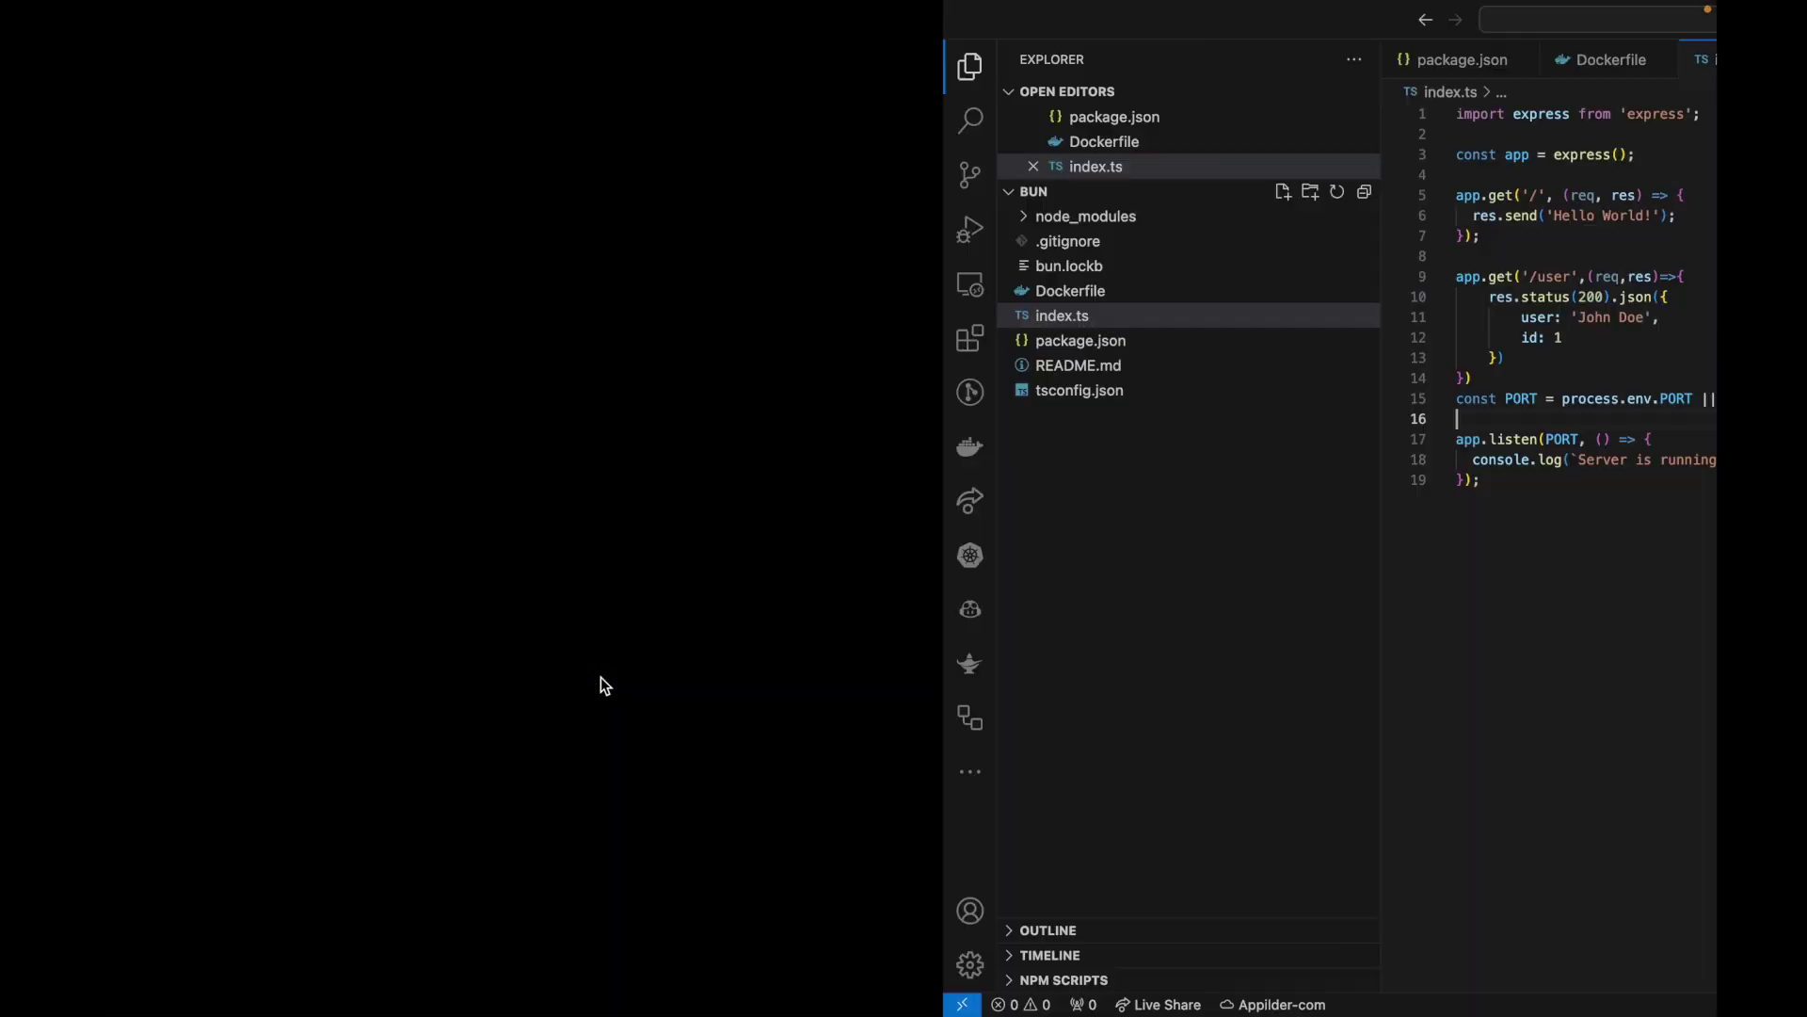
{"action": "key", "text": "ctrl+Left"}
{"action": "key", "text": "ctrl+Left"}
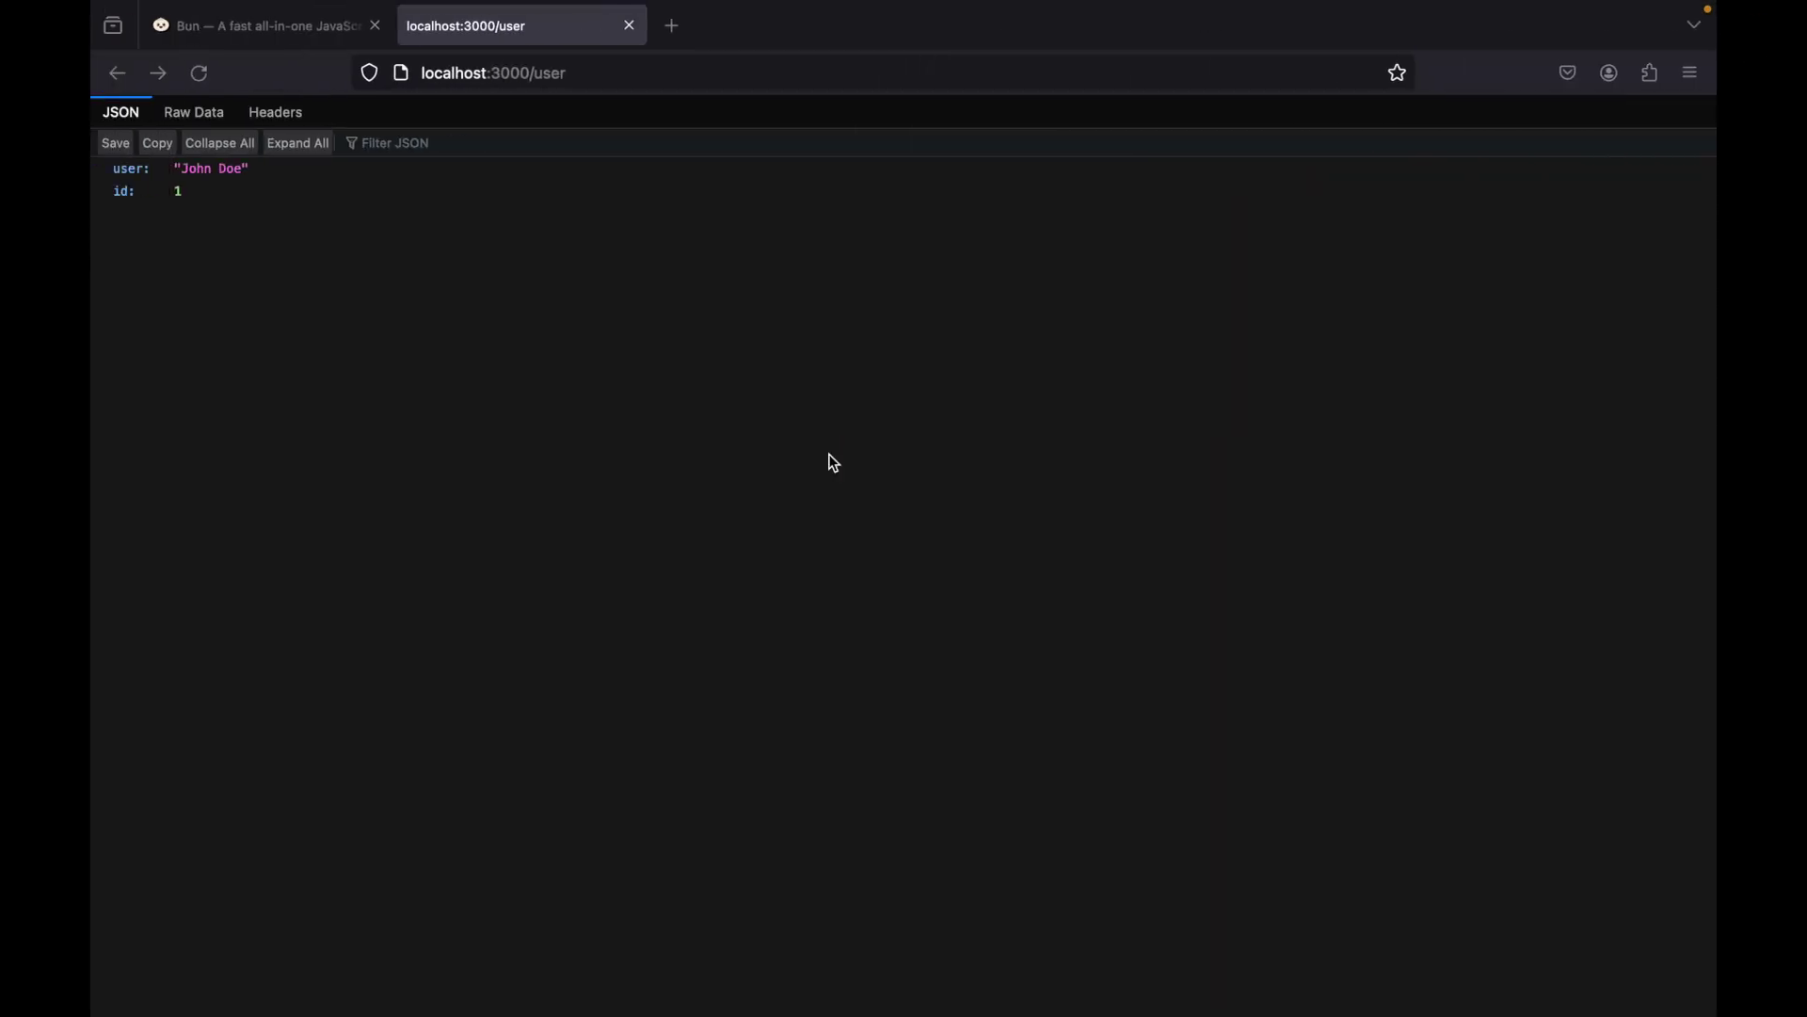